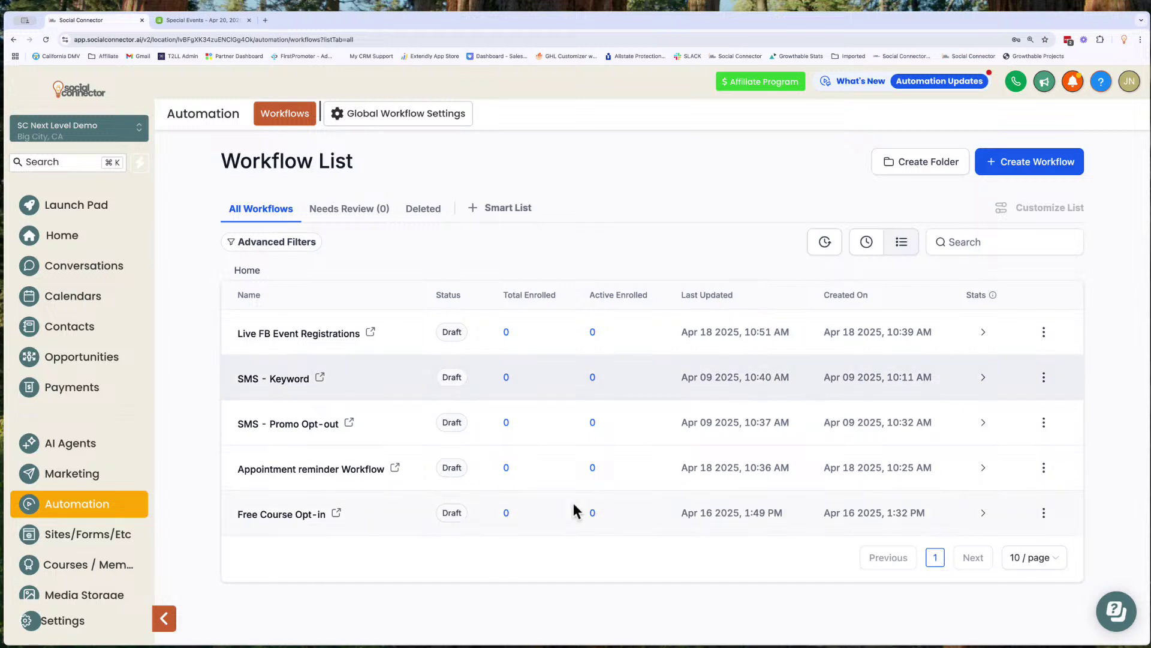
# Step: Open the Integrations page of the account settings
pyautogui.click(67, 627)
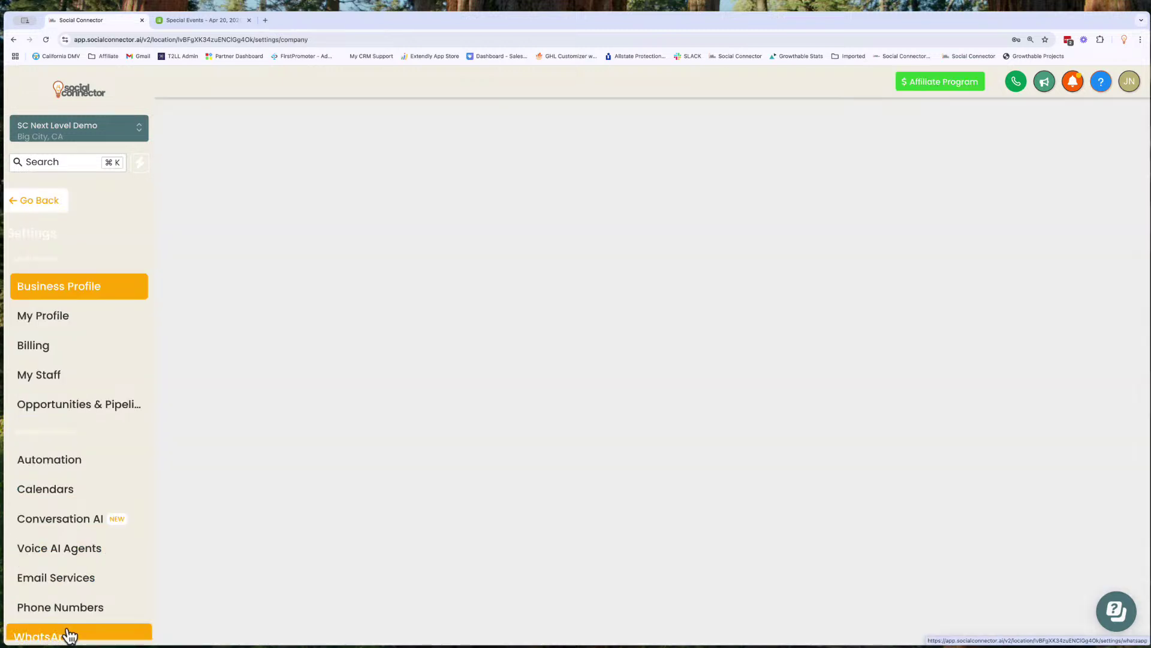
pyautogui.scroll(-7, 78, 504)
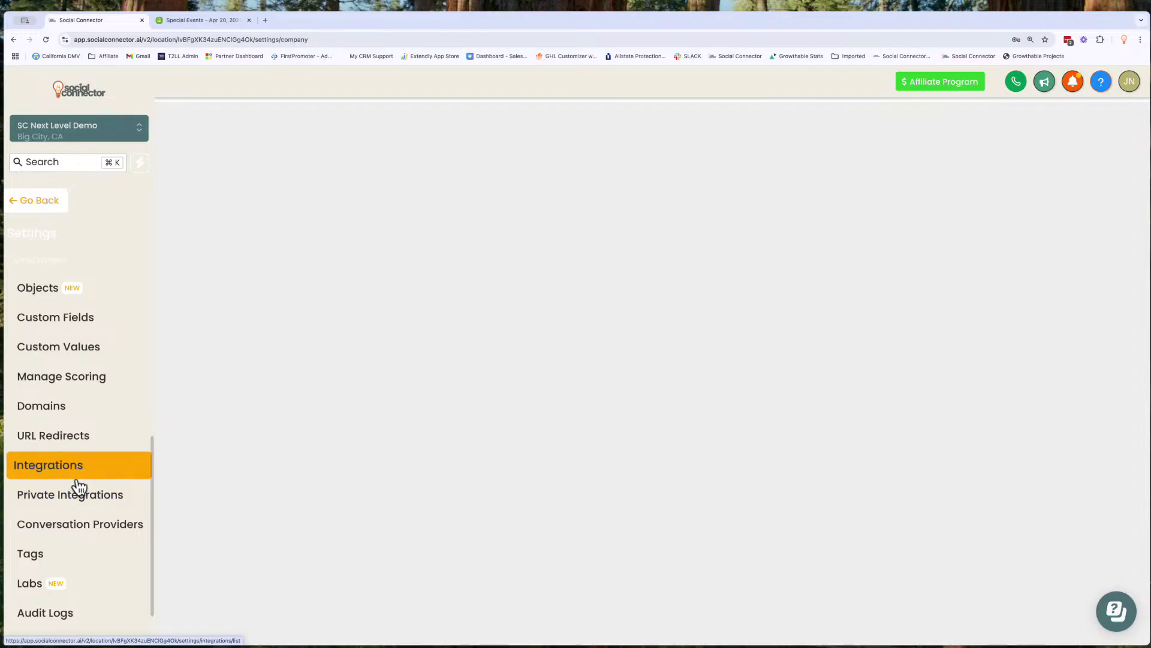
pyautogui.click(77, 477)
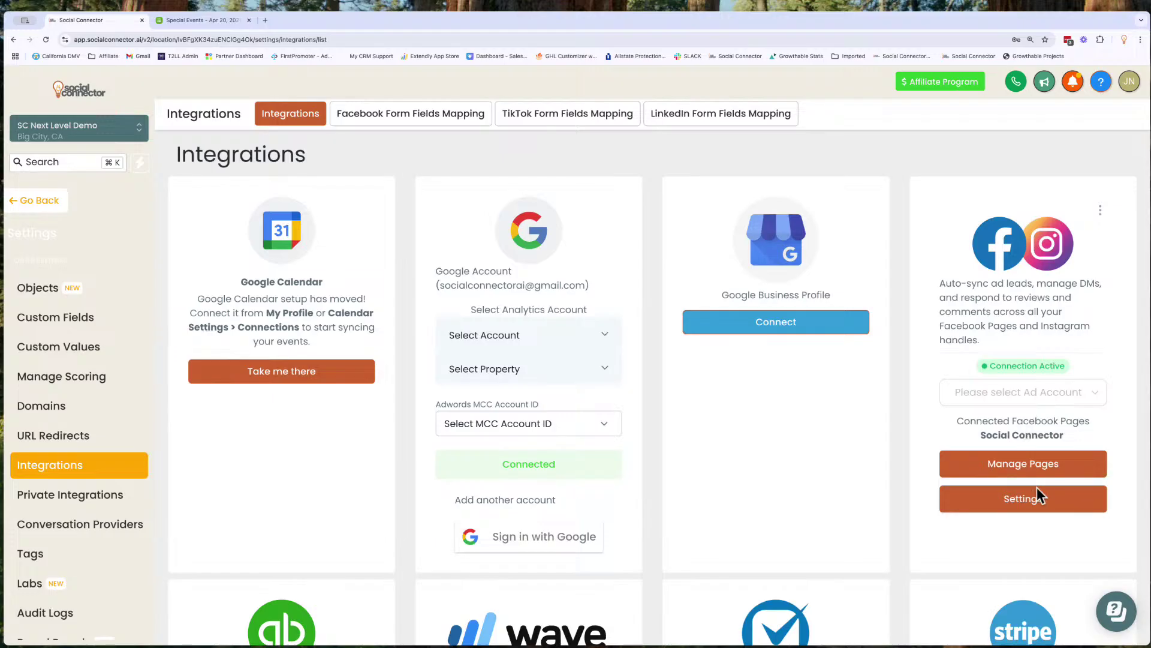
# Step: Review the Facebook and Instagram Messenger settings of the Facebook/Instagram integration, and view the support widget's options
pyautogui.click(1043, 501)
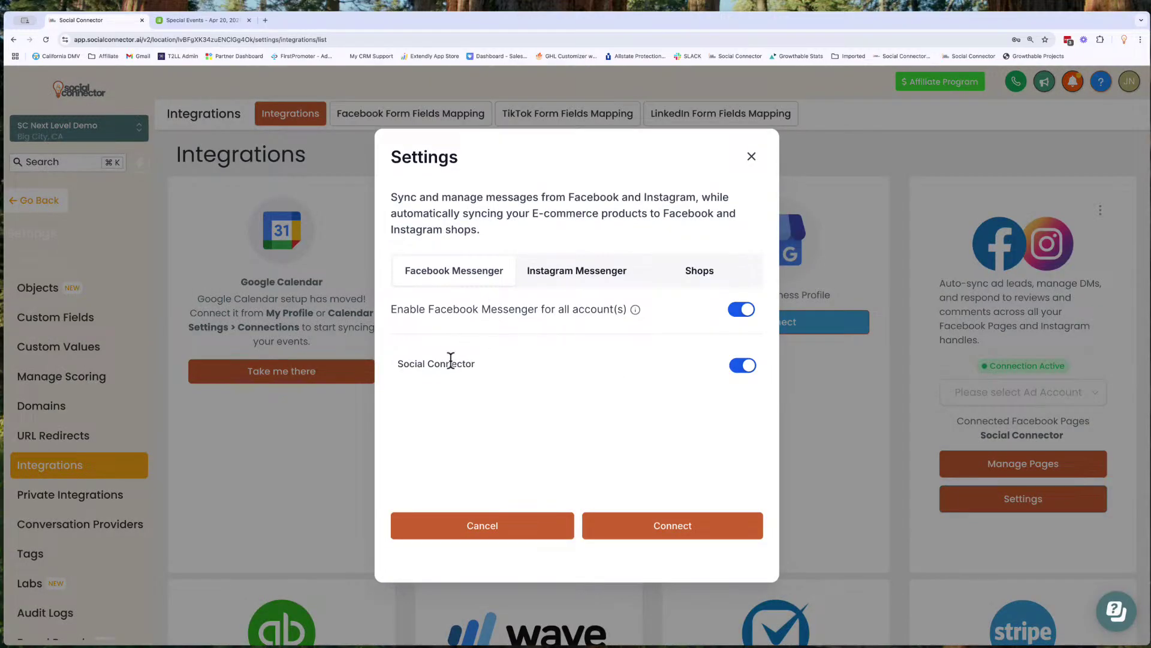
pyautogui.click(545, 279)
pyautogui.click(448, 279)
pyautogui.click(753, 159)
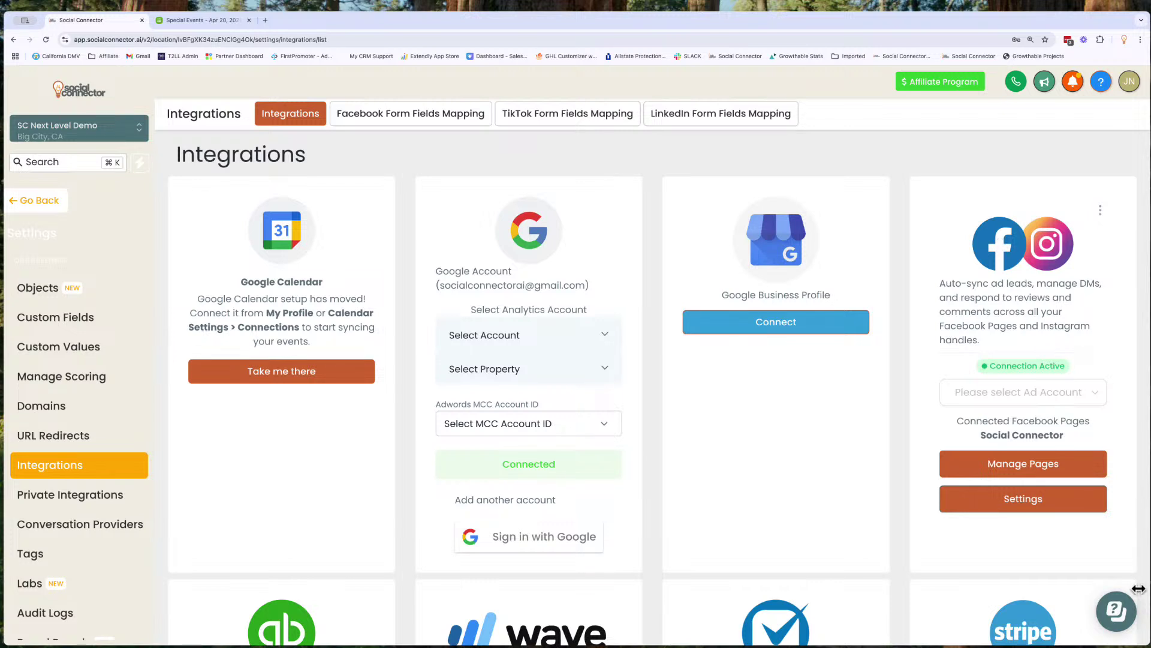
pyautogui.click(1117, 611)
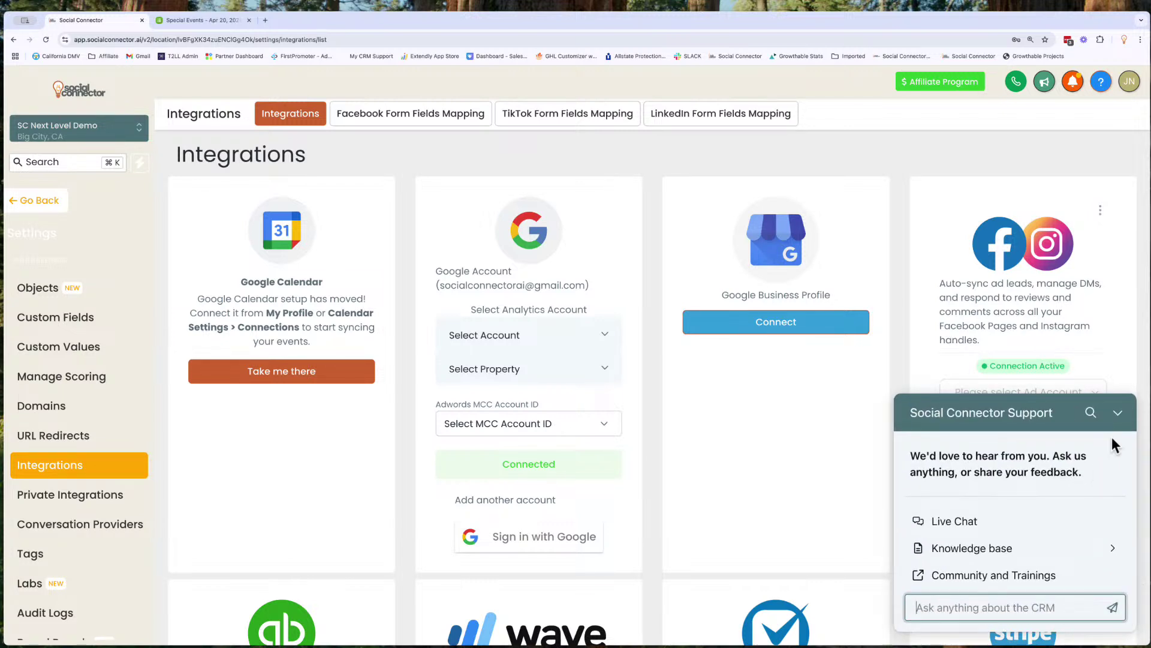
pyautogui.click(1117, 418)
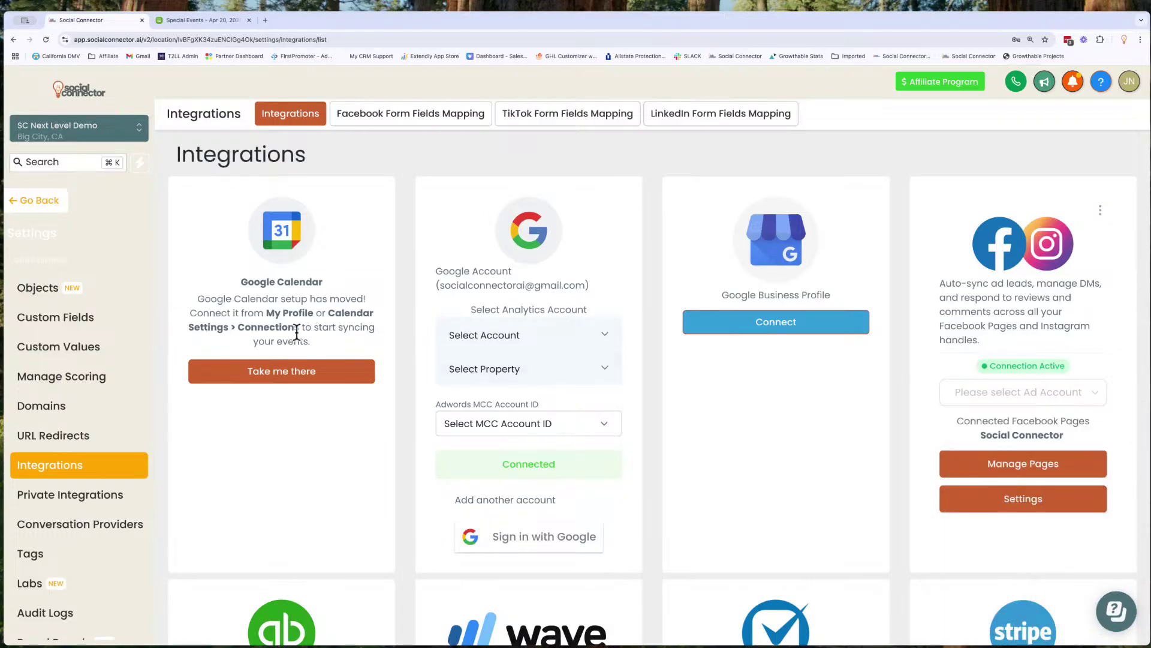
# Step: Leave the settings and create a new blank workflow in the automation workflow list
pyautogui.click(28, 203)
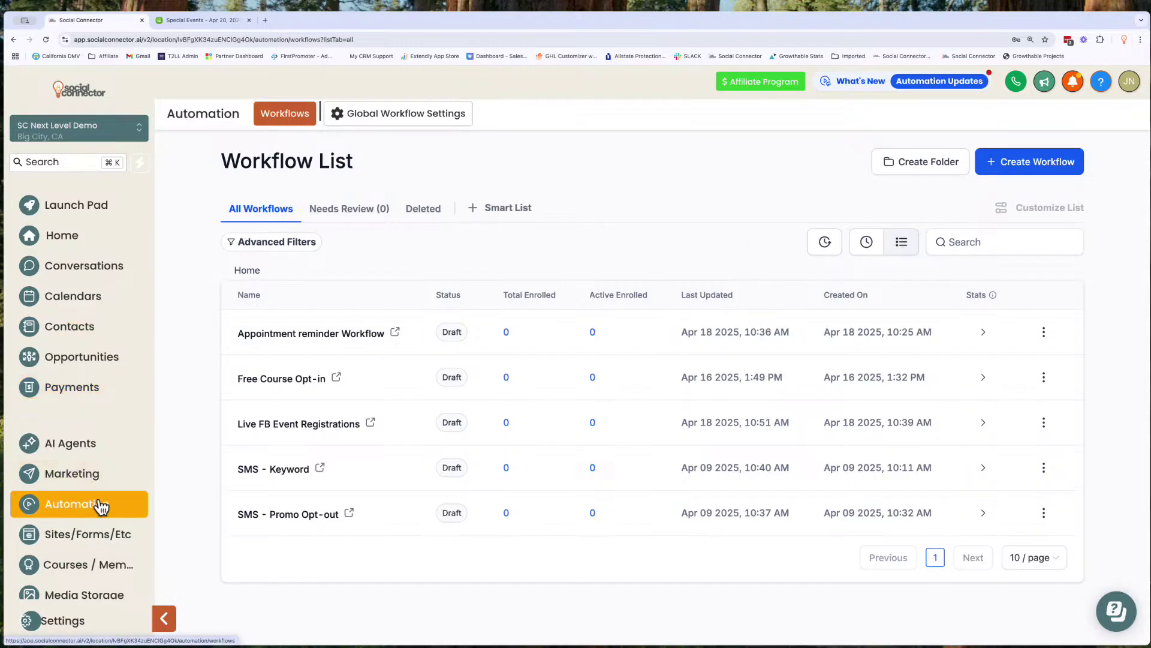
pyautogui.click(1027, 166)
pyautogui.click(1023, 219)
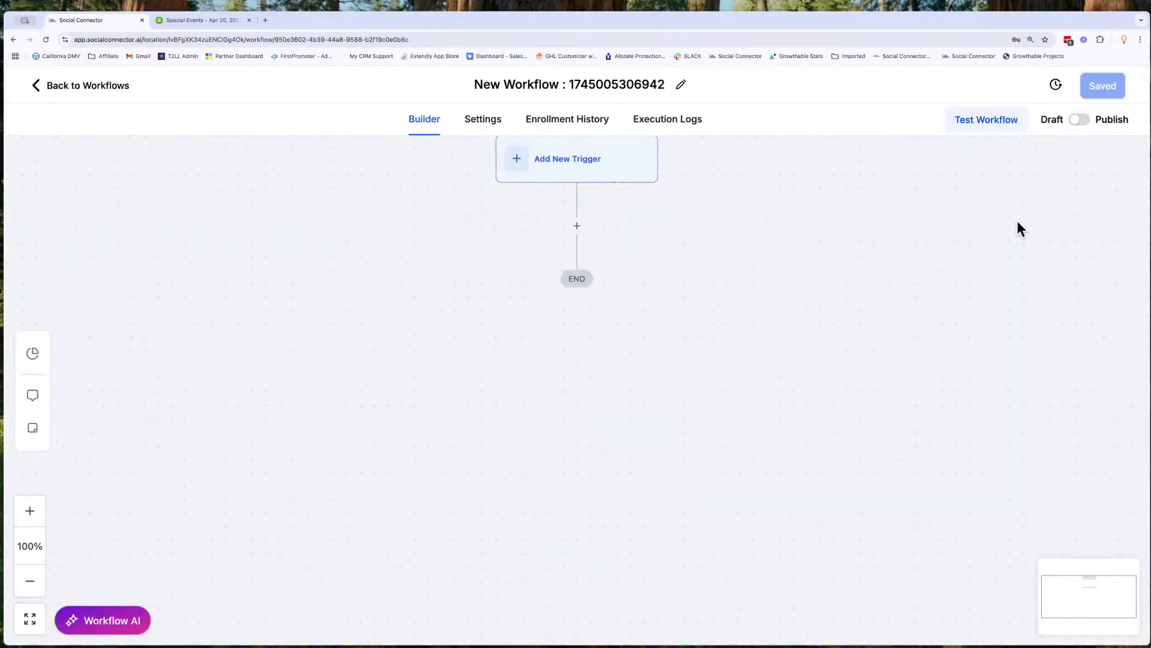
# Step: Rename the workflow as "Instagram Comment" and save it
pyautogui.click(612, 86)
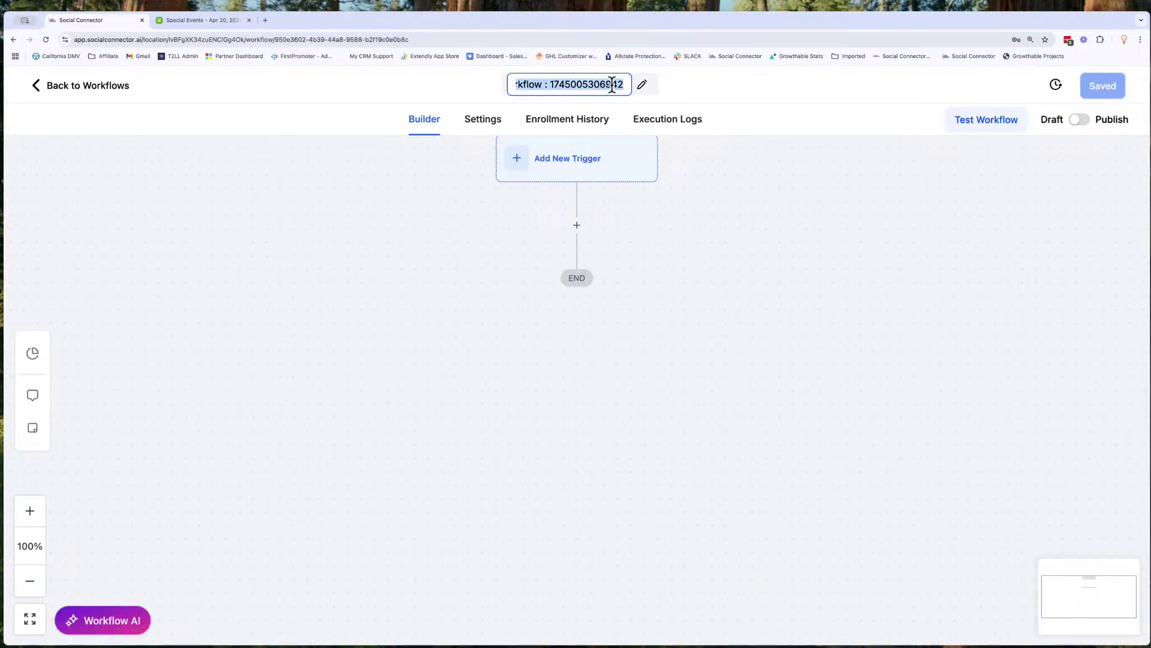
pyautogui.write('Instagr')
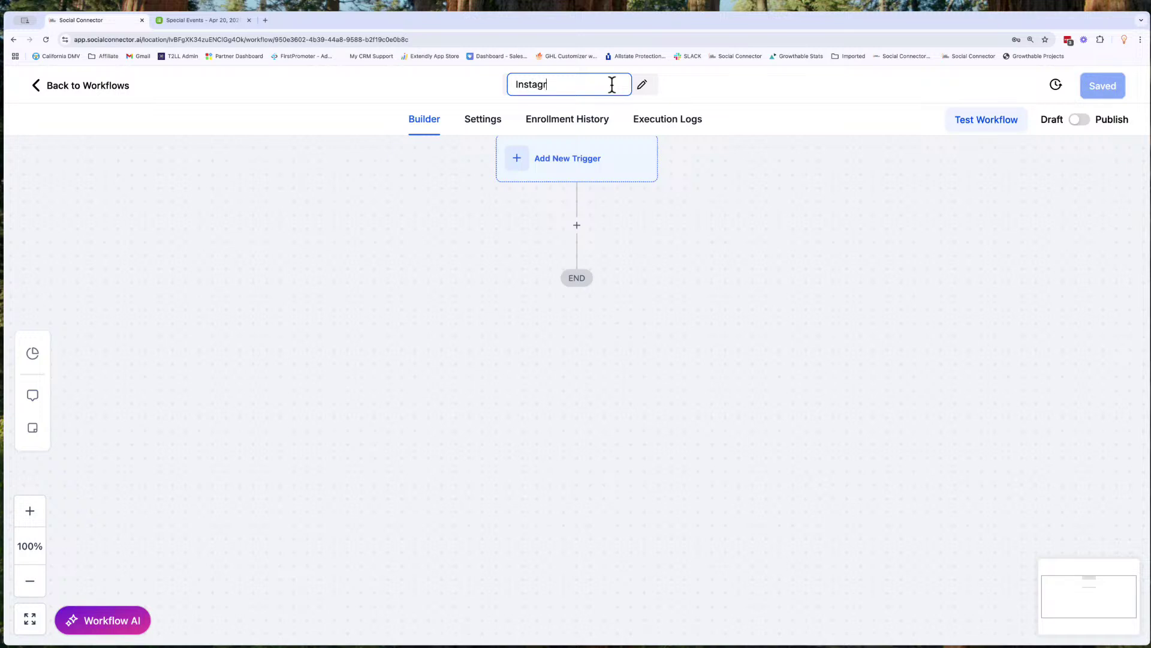
pyautogui.write('am Comment')
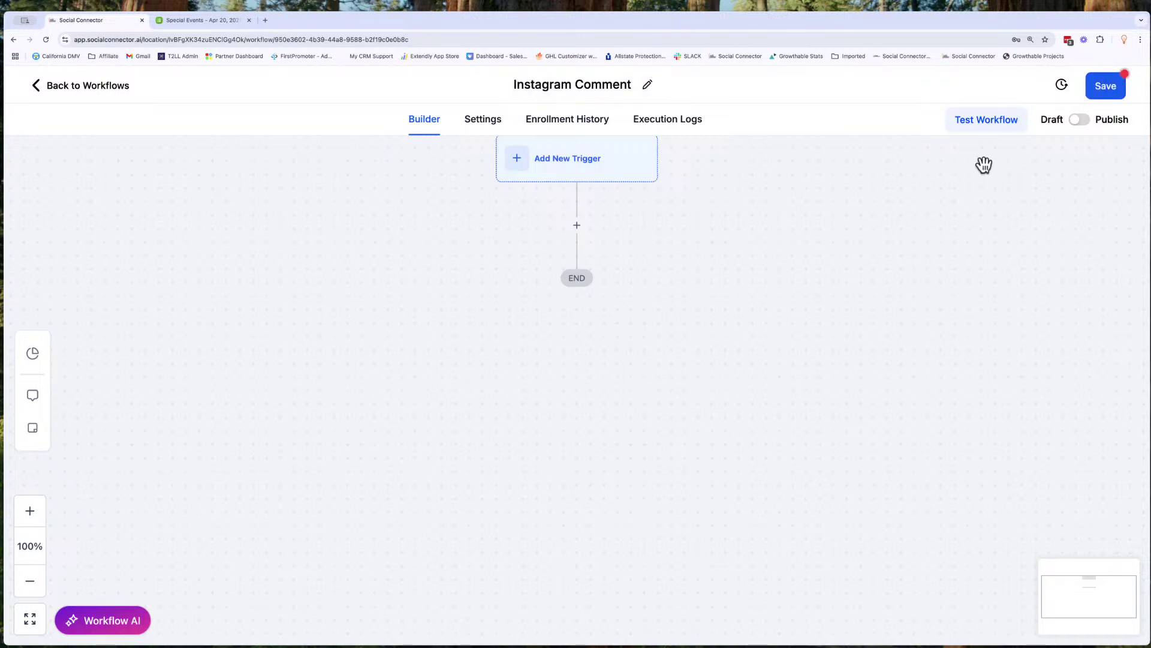
pyautogui.click(1115, 90)
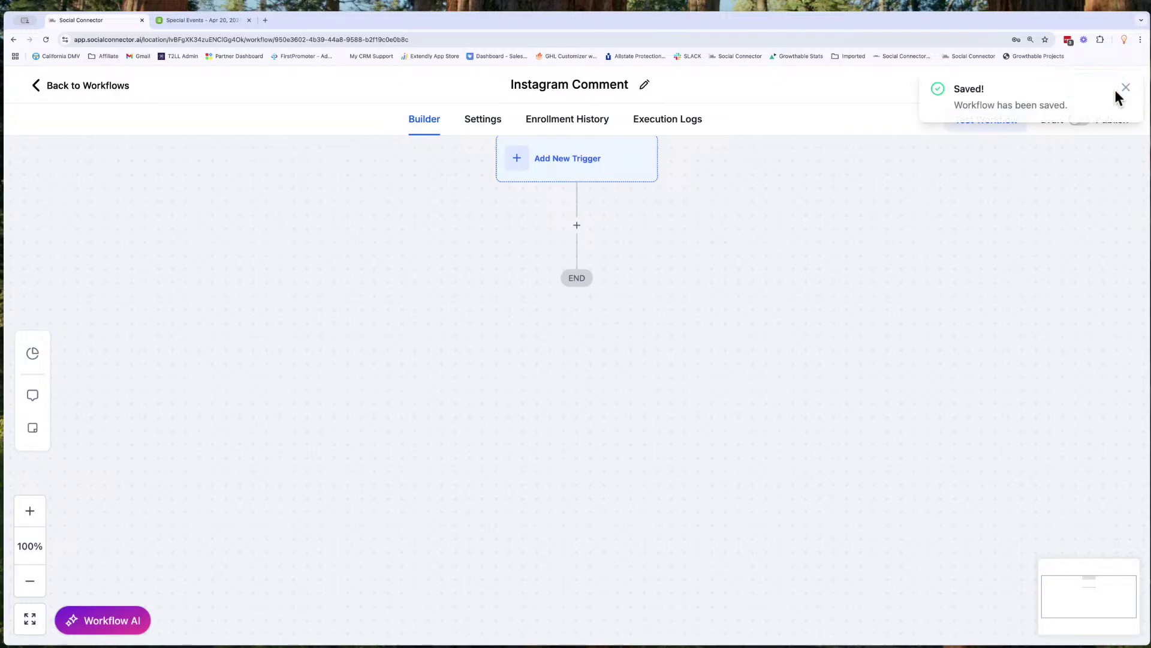
# Step: Add an "Instagram - Comment(s) On A Post" trigger to the workflow, searching the triggers for "insta"
pyautogui.scroll(1, 565, 166)
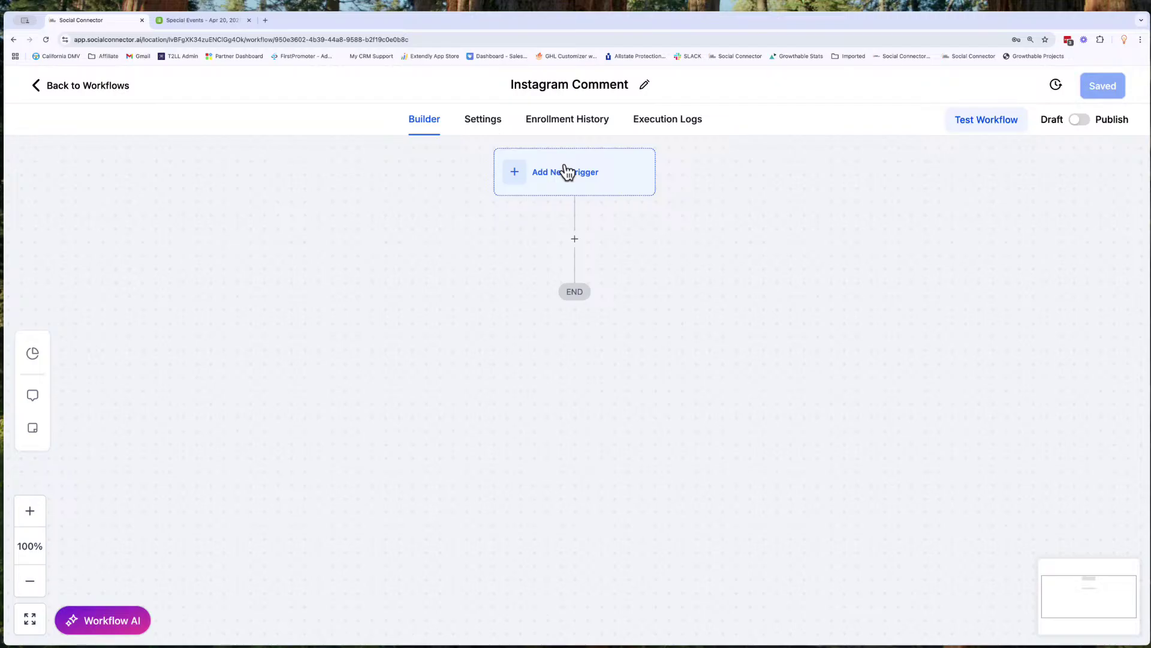
pyautogui.click(574, 174)
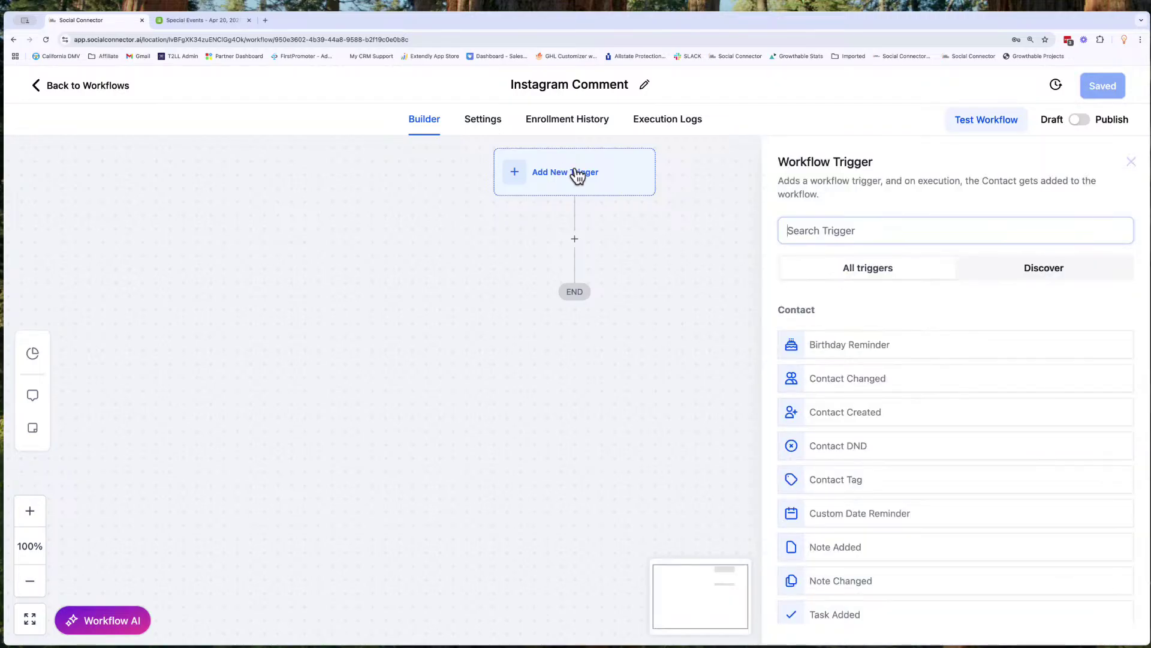
pyautogui.write('insta')
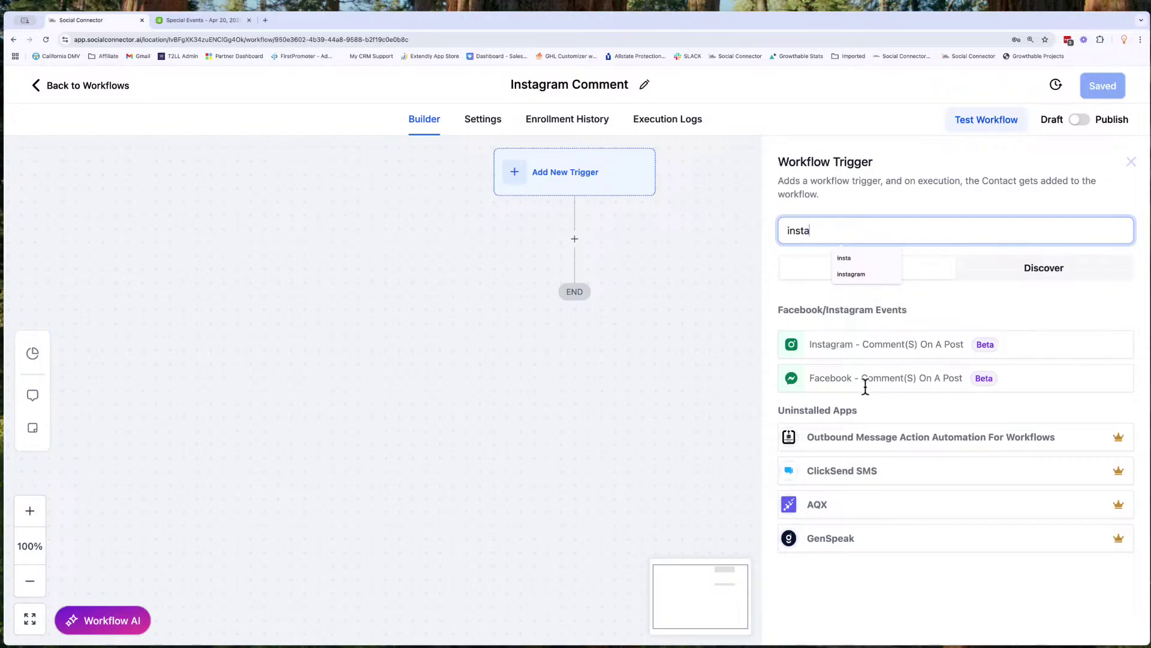
pyautogui.click(879, 355)
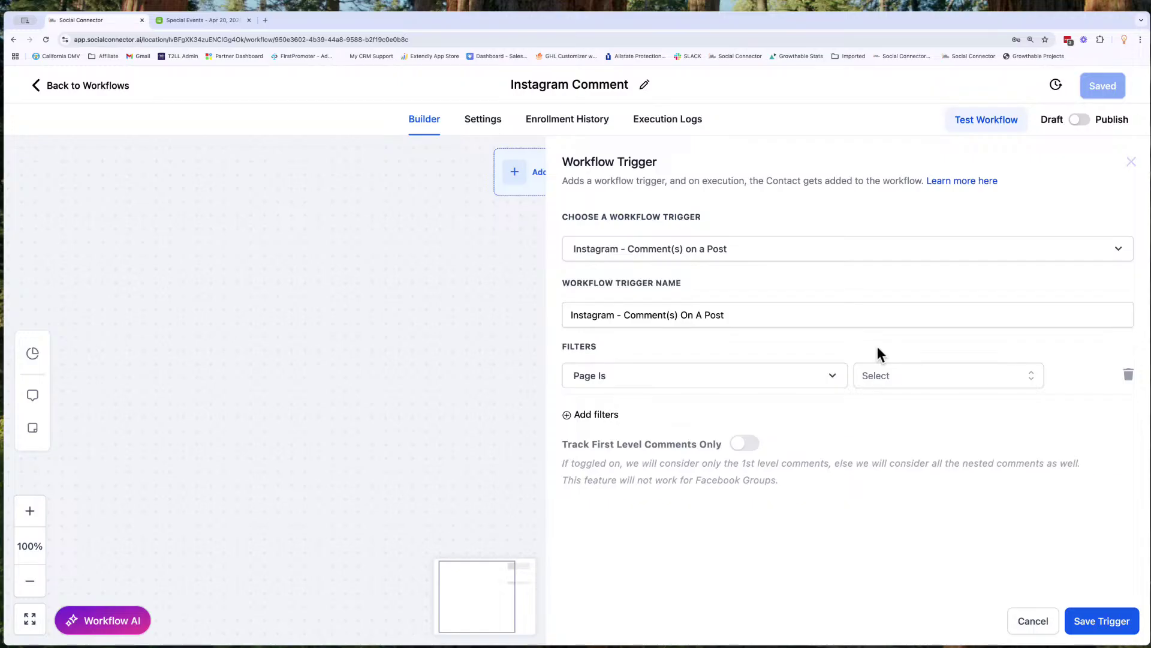
# Step: Rename the workflow trigger as Instagram - Comment: "deets"
pyautogui.tripleClick(782, 308)
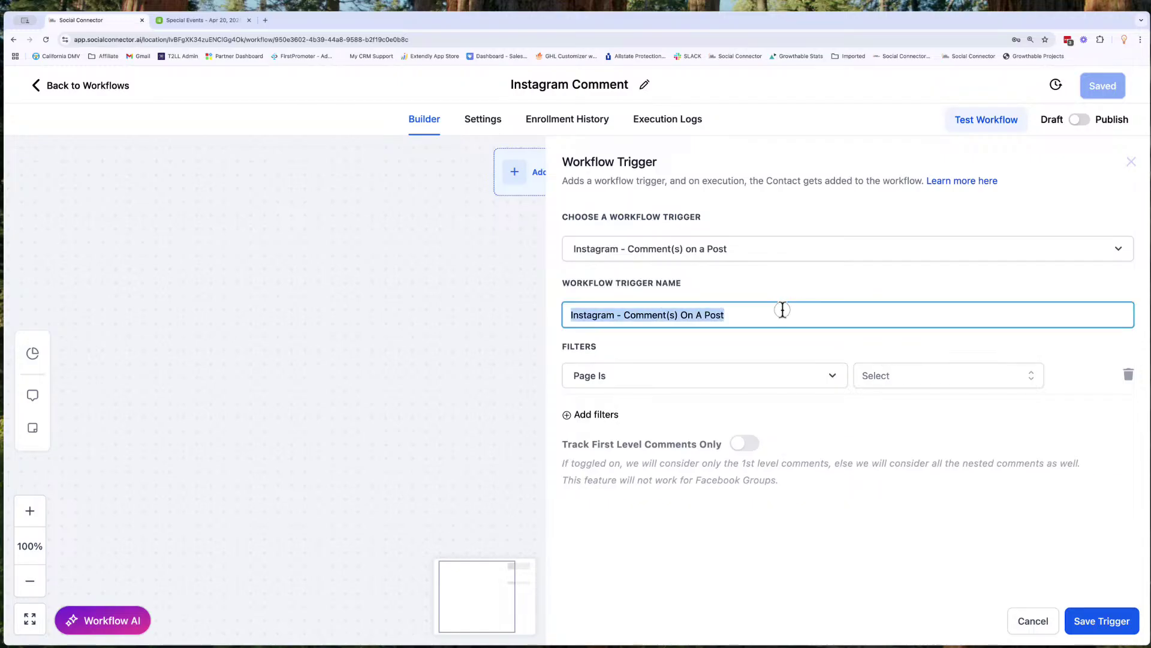
pyautogui.click(763, 315)
pyautogui.tripleClick(689, 314)
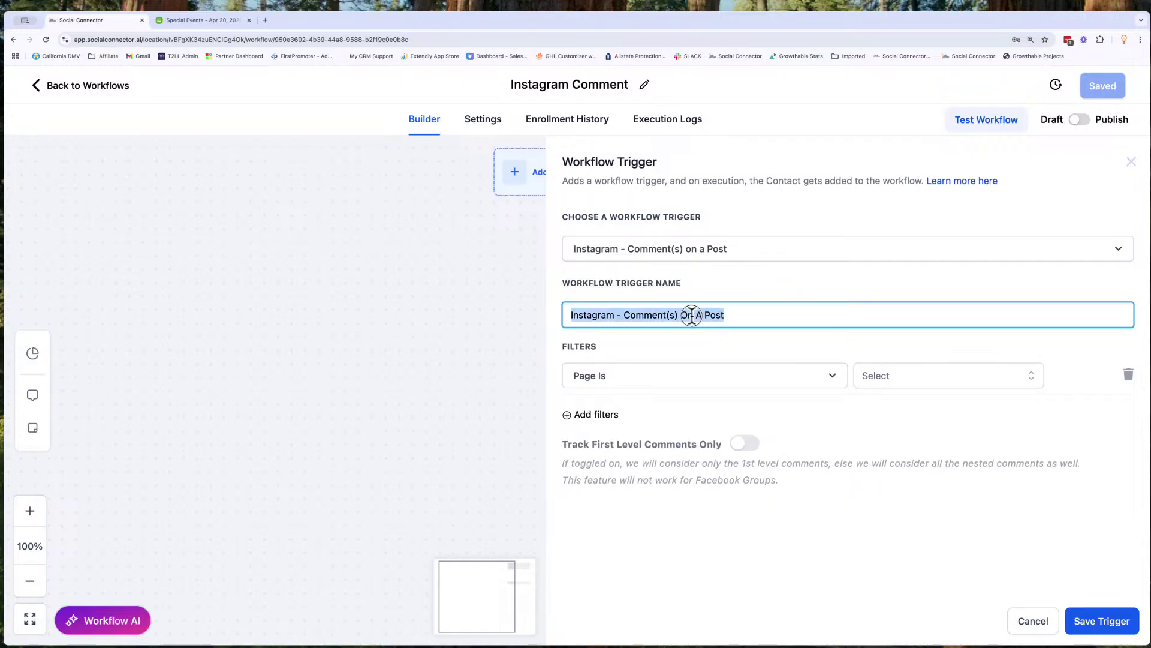
pyautogui.click(671, 314)
pyautogui.moveTo(668, 315); pyautogui.dragTo(742, 316)
pyautogui.write('"')
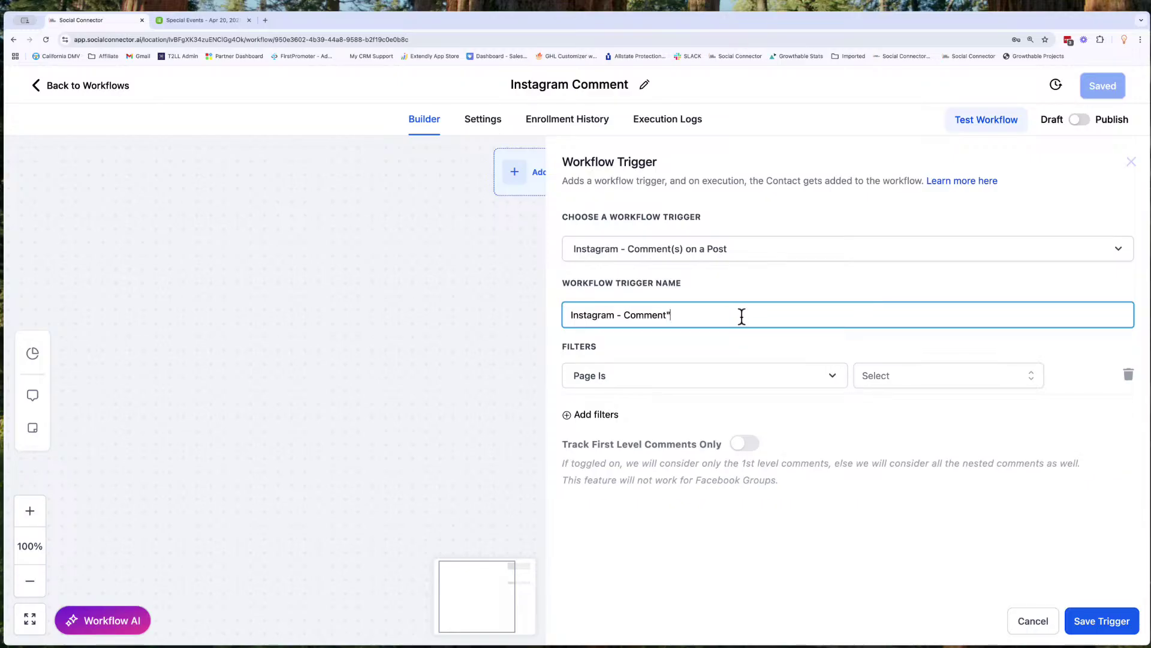
pyautogui.write(' De')
pyautogui.press('BackSpace')
pyautogui.press('BackSpace')
pyautogui.write('"deets"')
# Step: Filter the trigger to the Social Connector page and the Published Post type
pyautogui.click(939, 372)
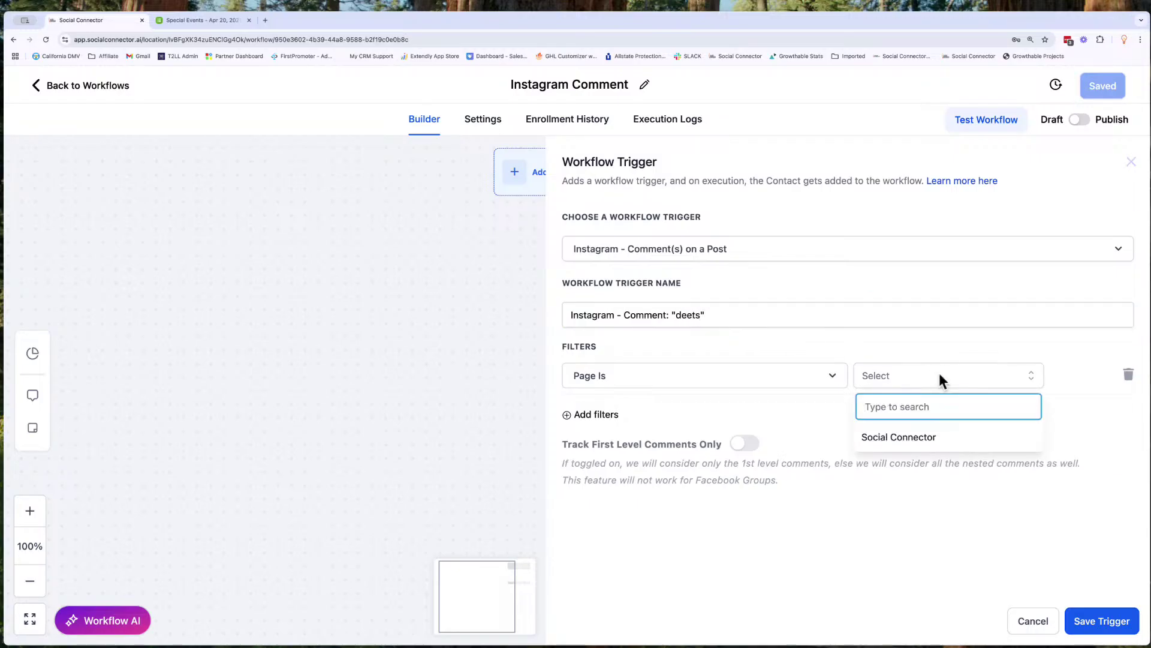
pyautogui.click(911, 437)
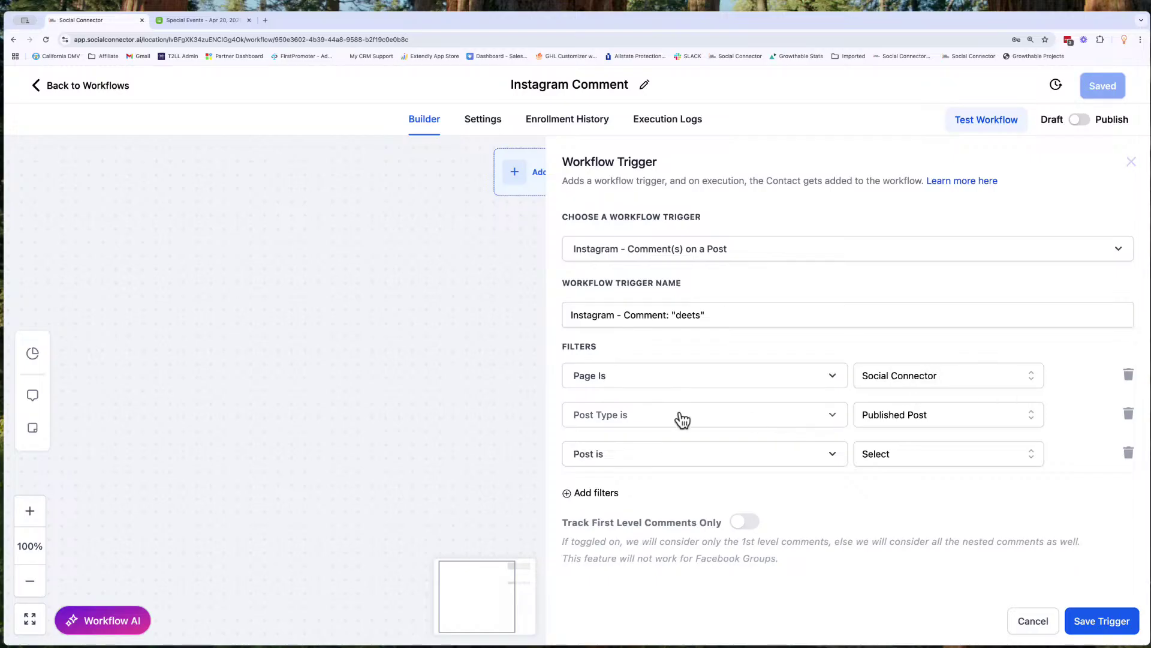
pyautogui.click(866, 415)
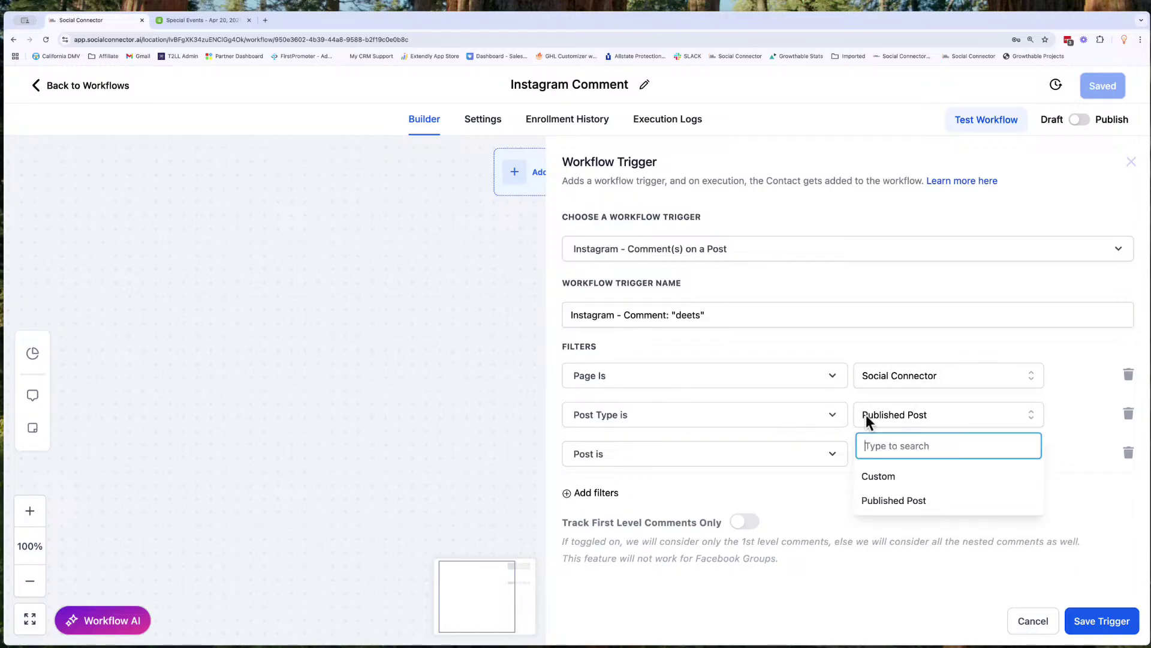
pyautogui.click(888, 504)
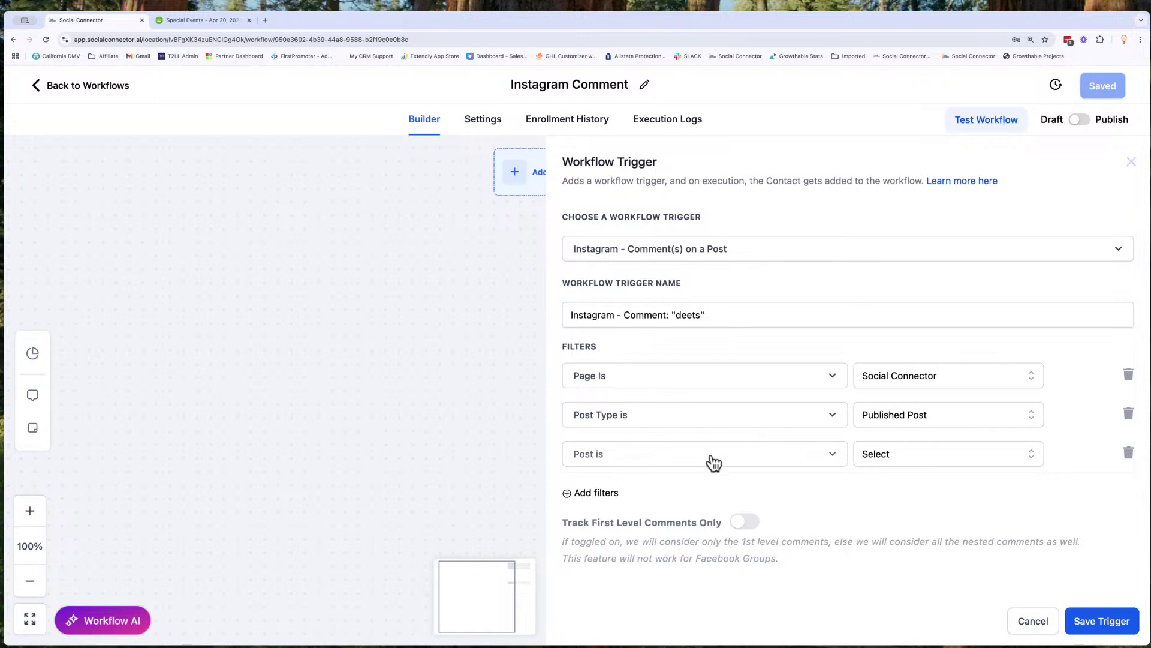
# Step: Set the Post is filter to the 06-Sep-2024 post "Want the best hooks for reels anytime?" and view that post on Instagram
pyautogui.scroll(-1, 711, 466)
pyautogui.click(892, 454)
pyautogui.scroll(-3, 909, 497)
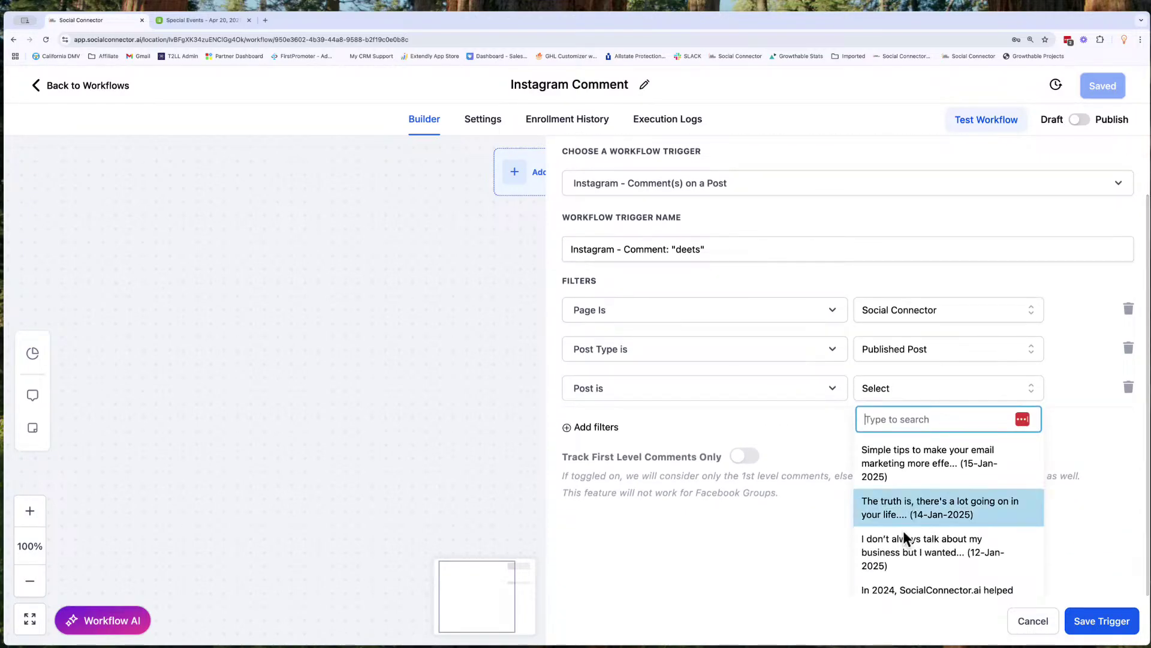
pyautogui.scroll(-5, 903, 550)
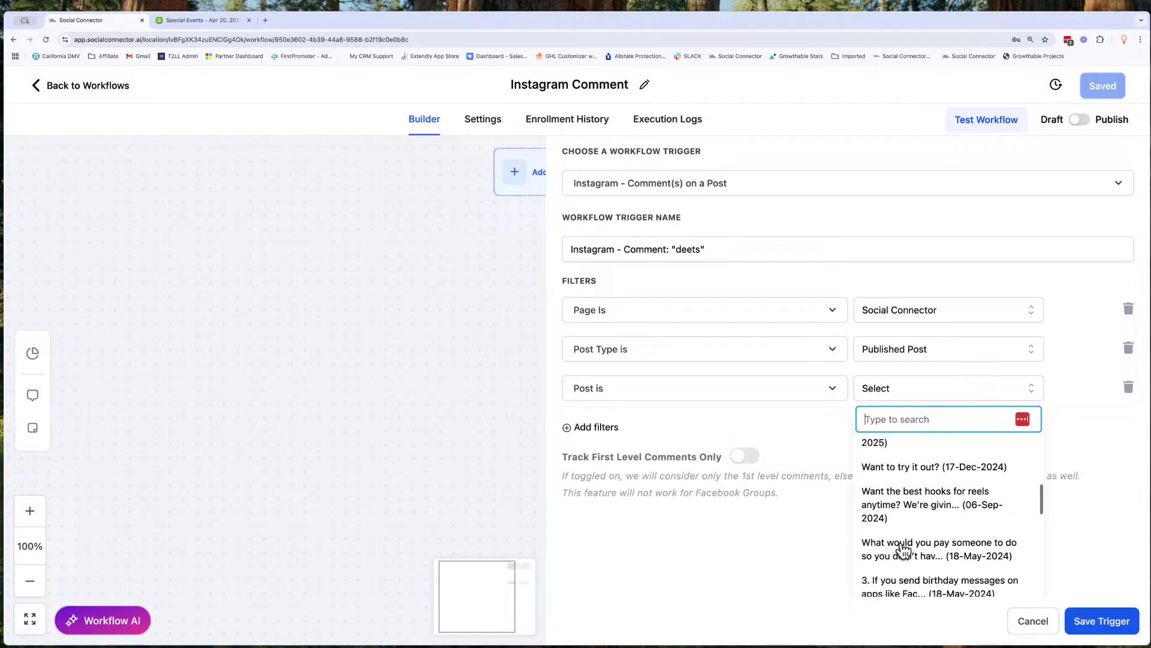
pyautogui.click(929, 512)
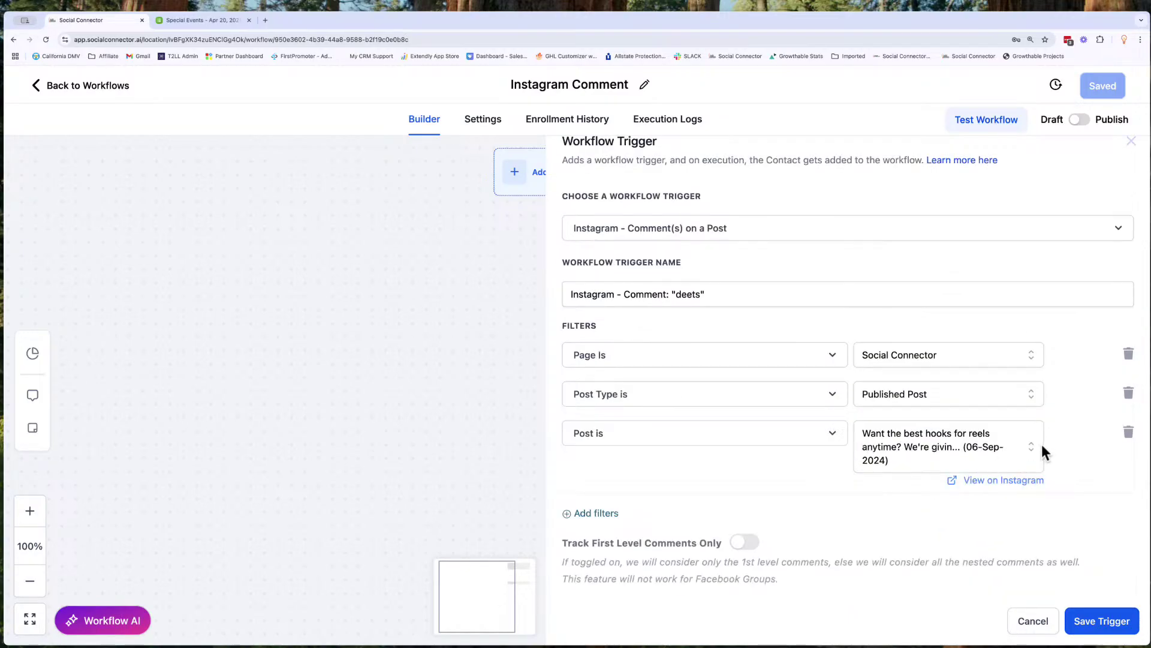
pyautogui.click(992, 479)
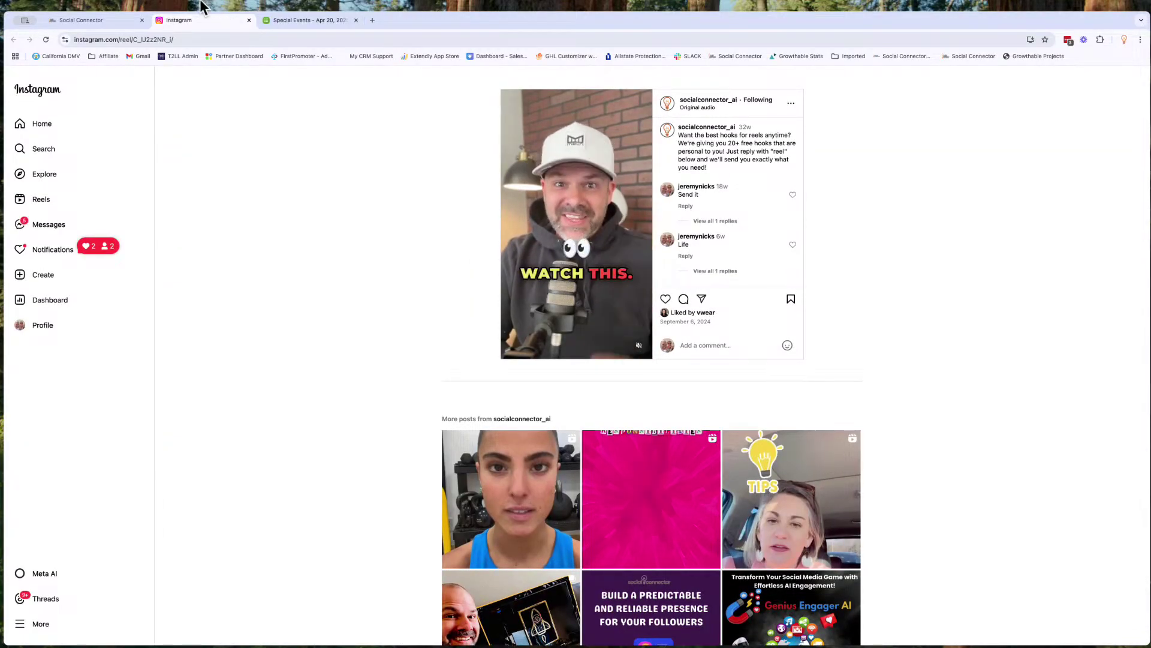
pyautogui.click(116, 22)
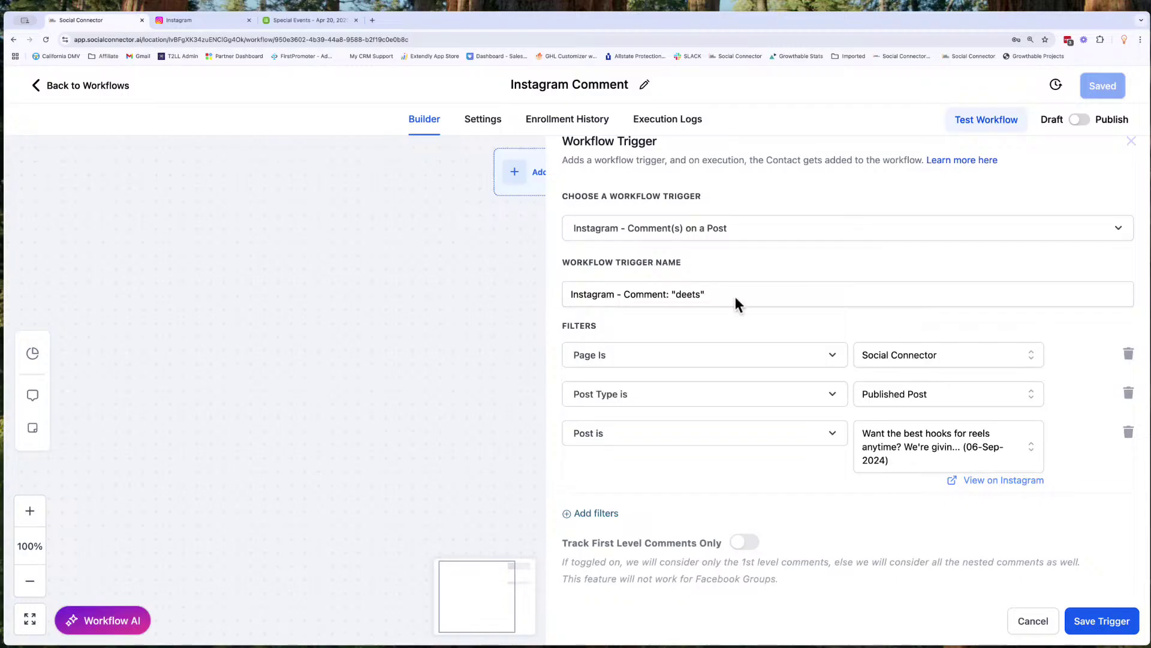
# Step: Replace the Post is filter with a new one set to the 15-Jan-2025 post "Simple tips to make your email marketing more effe..."
pyautogui.click(1130, 435)
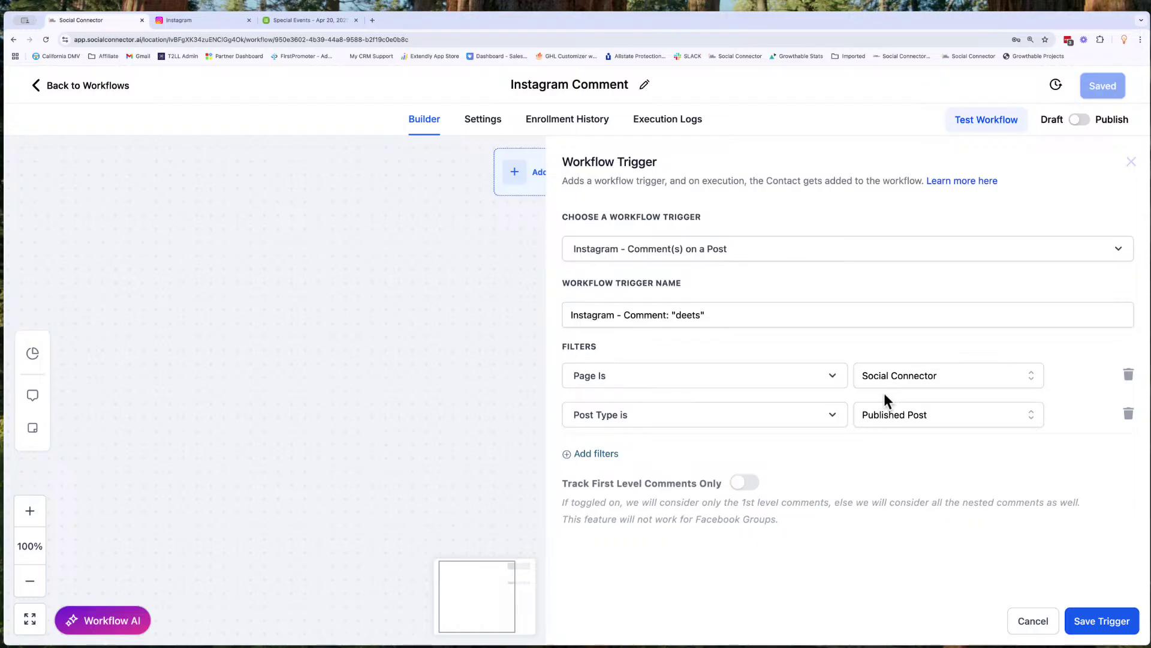
pyautogui.click(607, 454)
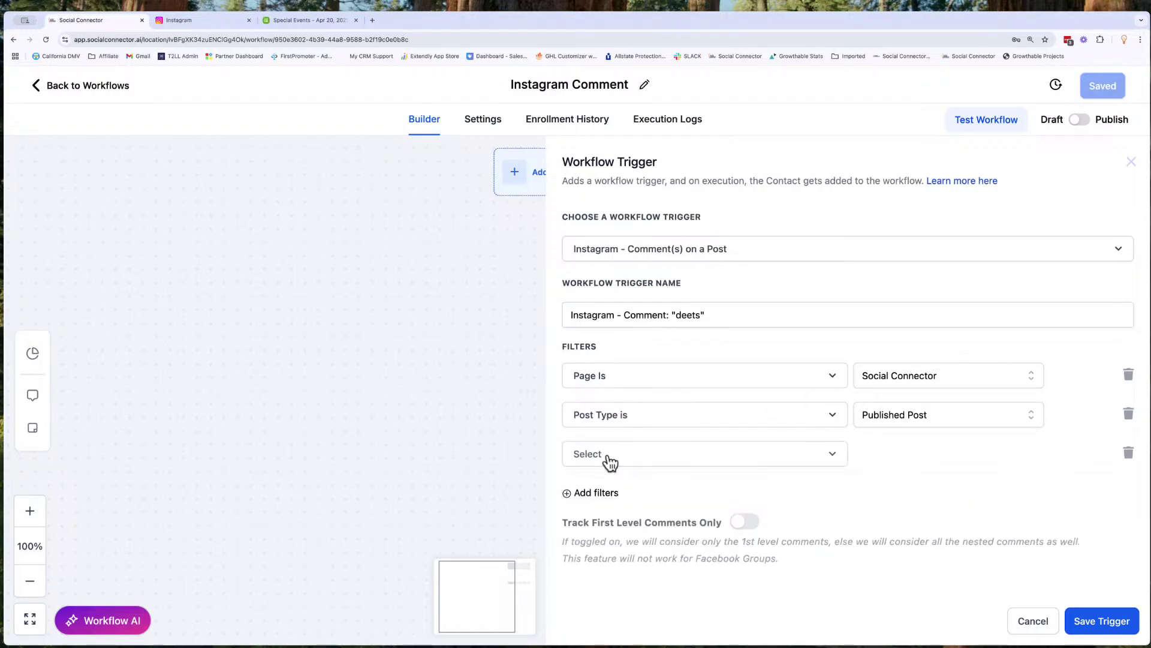
pyautogui.click(651, 459)
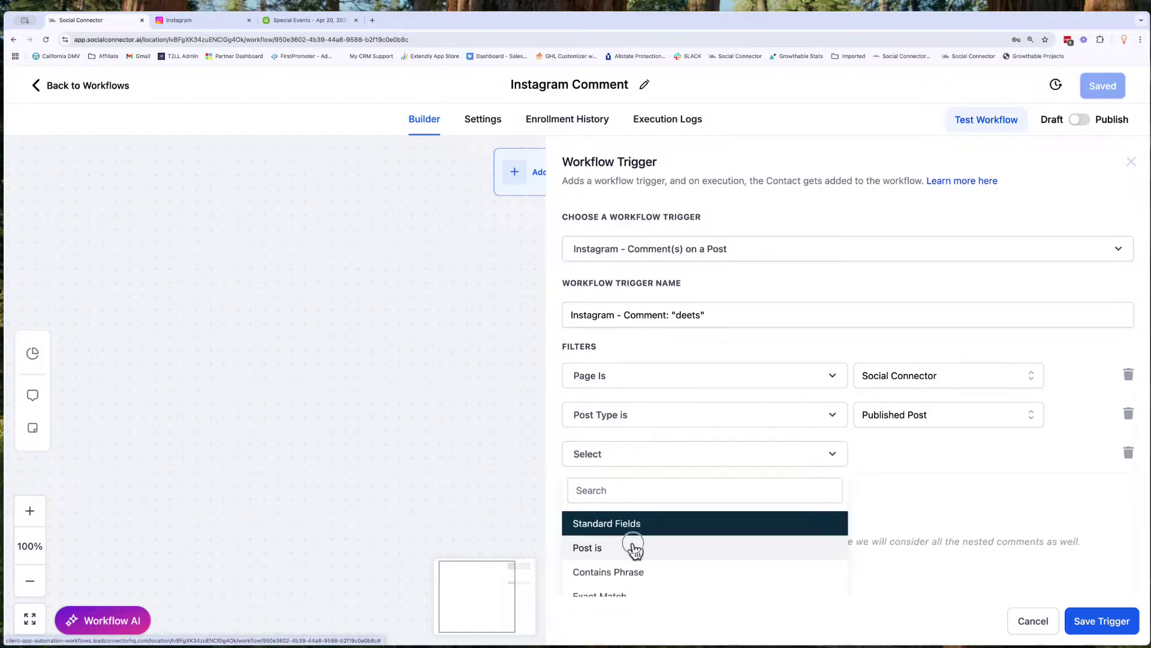
pyautogui.click(631, 546)
pyautogui.click(874, 455)
pyautogui.scroll(-1, 884, 516)
pyautogui.scroll(1, 884, 515)
pyautogui.click(884, 522)
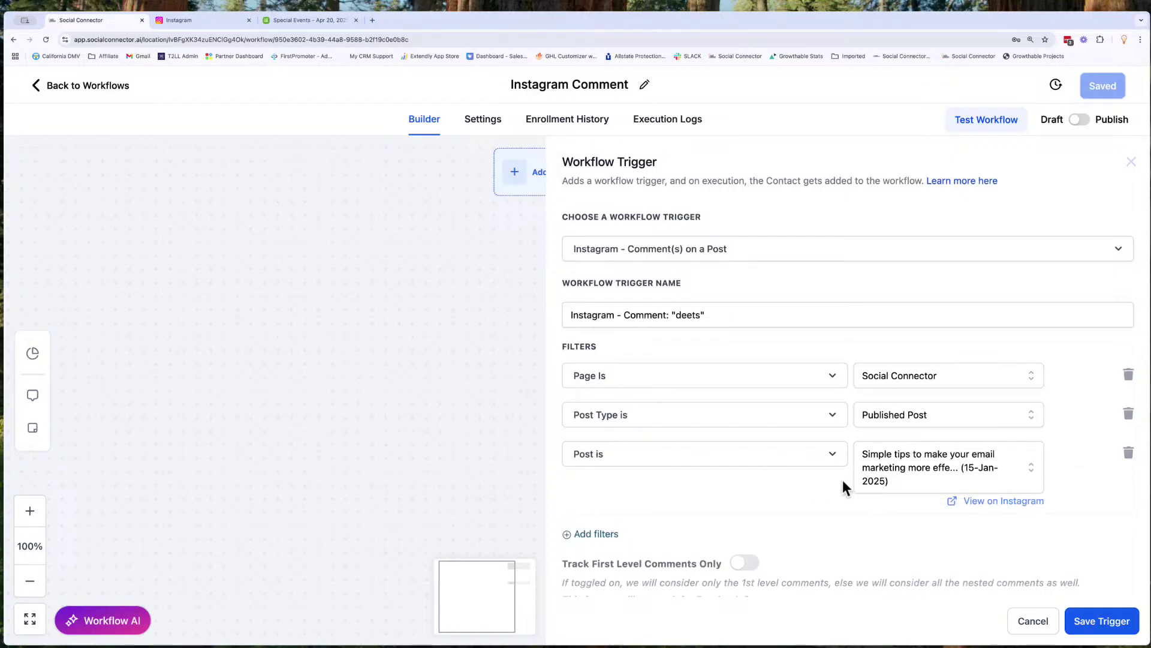
pyautogui.scroll(-1, 759, 483)
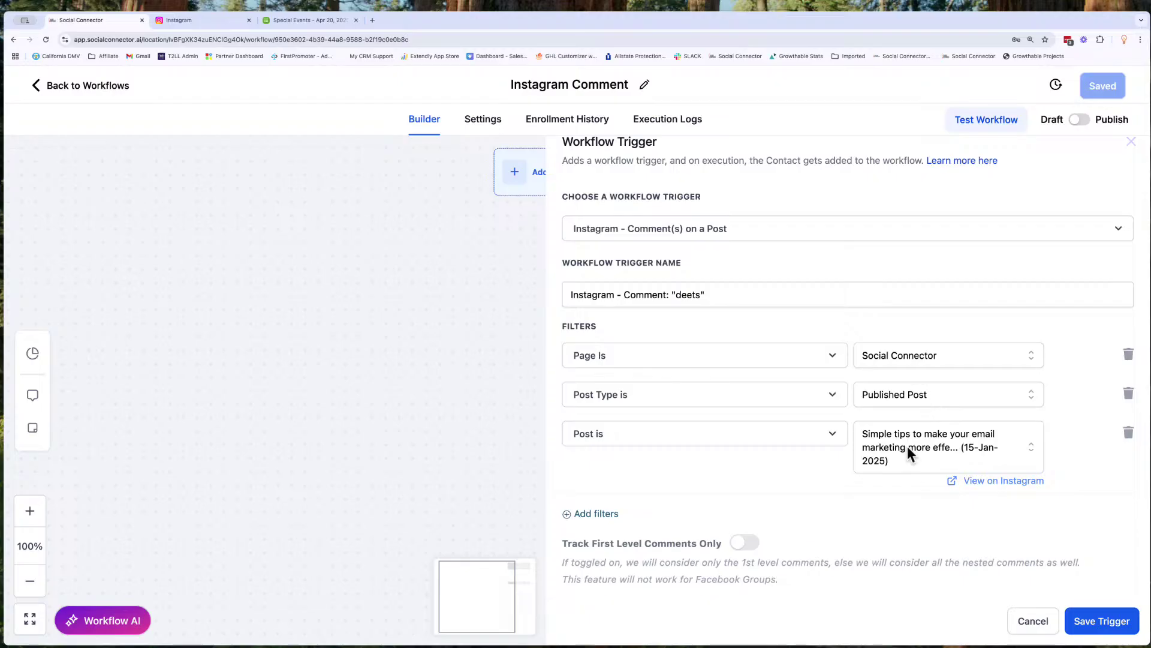
pyautogui.scroll(1, 701, 324)
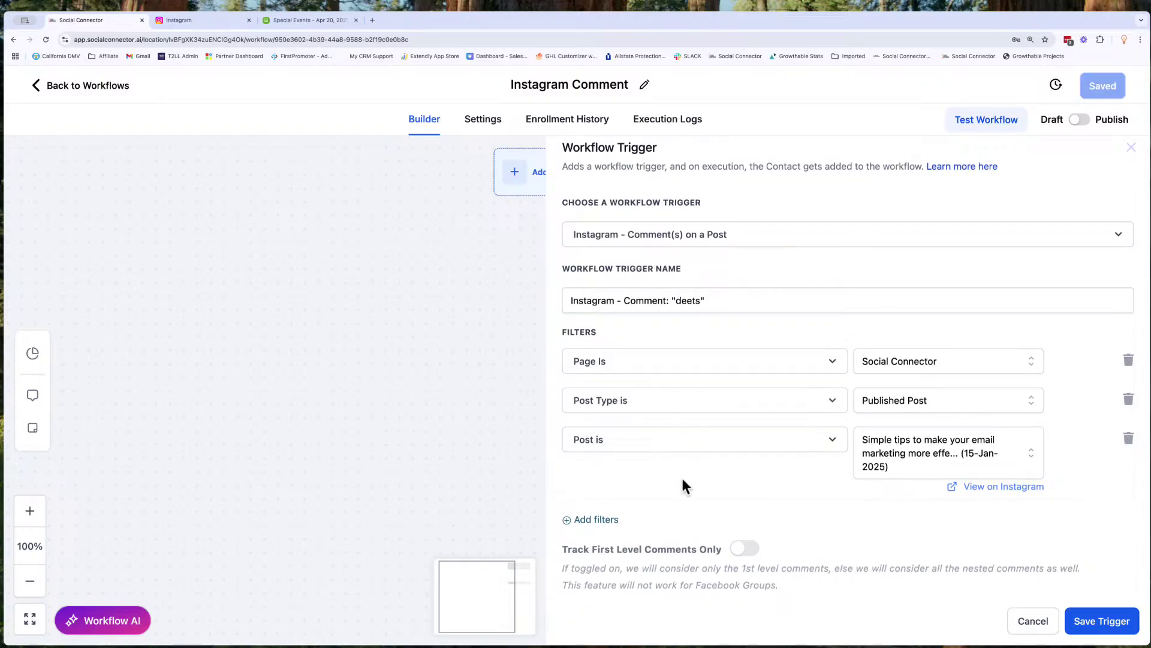
# Step: Add an Exact Match filter to the trigger with the phrases deets, DEETS and details
pyautogui.click(597, 521)
pyautogui.click(635, 525)
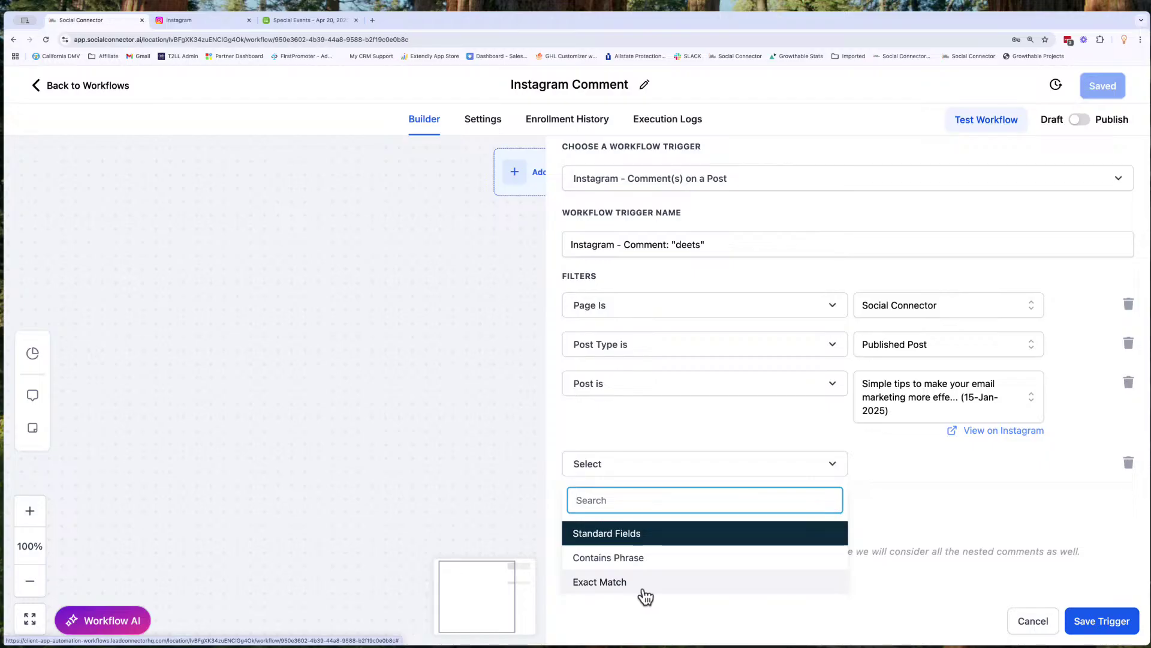
pyautogui.click(608, 582)
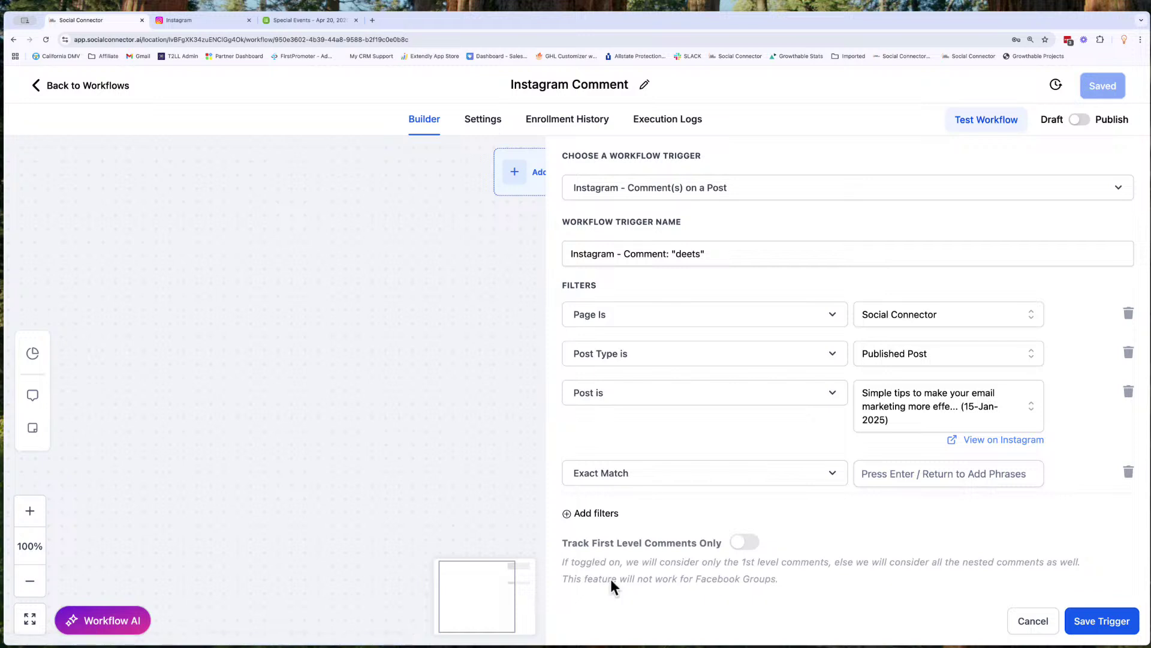
pyautogui.click(881, 479)
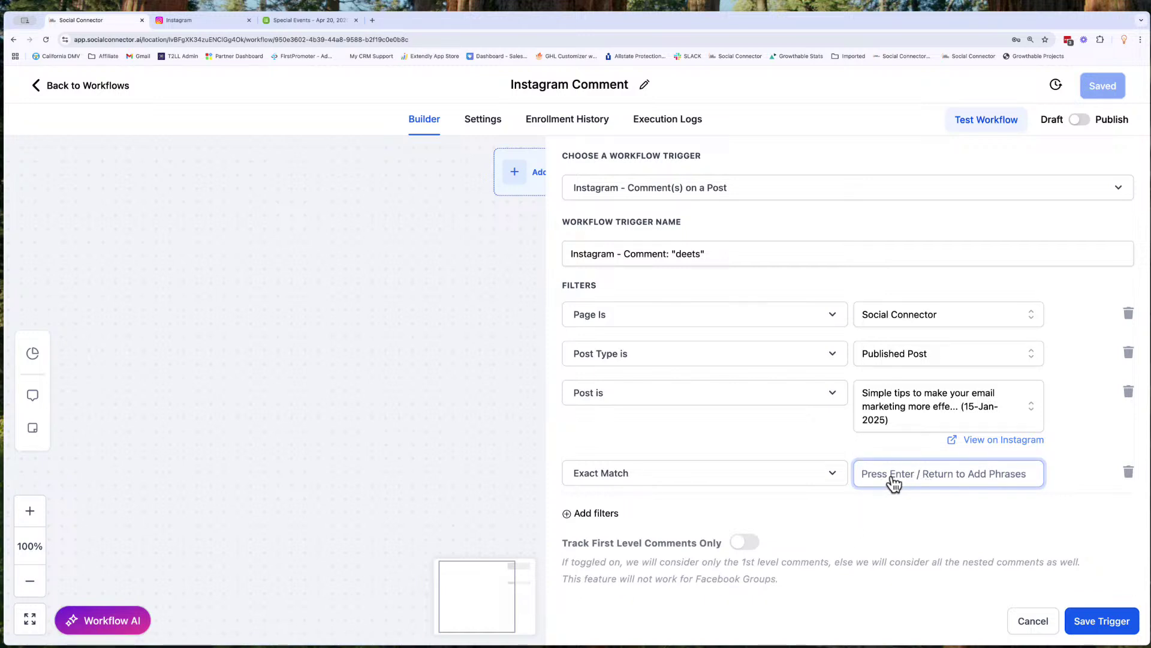
pyautogui.write('deets')
pyautogui.press('Return')
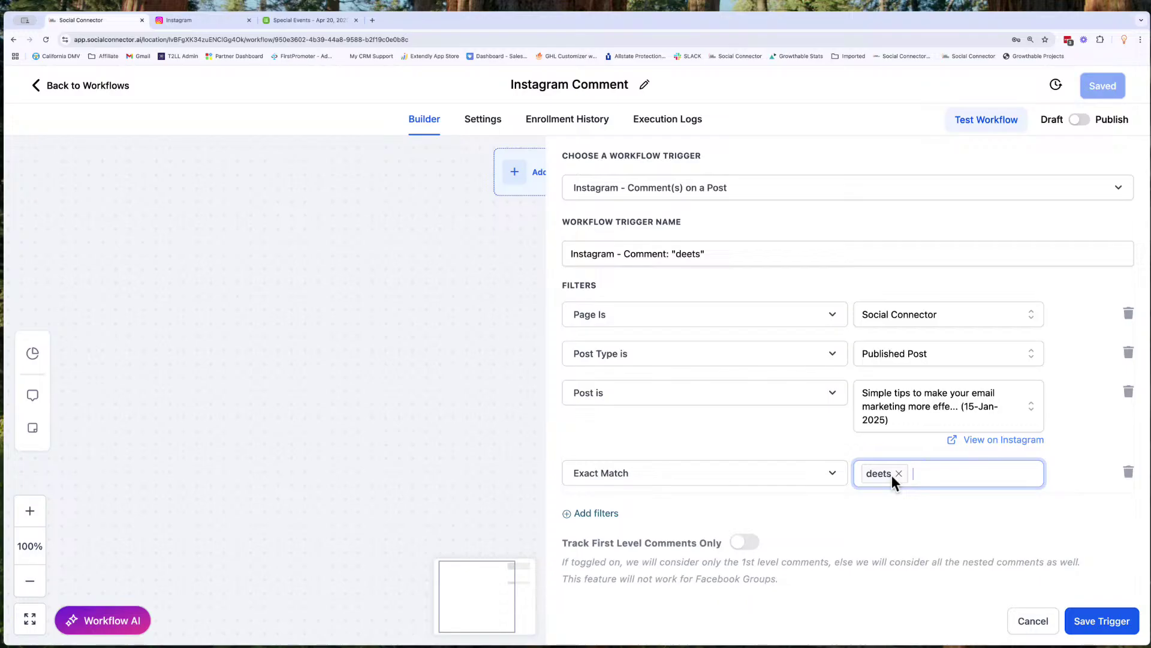
pyautogui.write('DEETS')
pyautogui.press('Return')
pyautogui.write('details')
pyautogui.press('Return')
# Step: Enable Track First Level Comments Only for the trigger, then save the trigger and the workflow
pyautogui.click(747, 544)
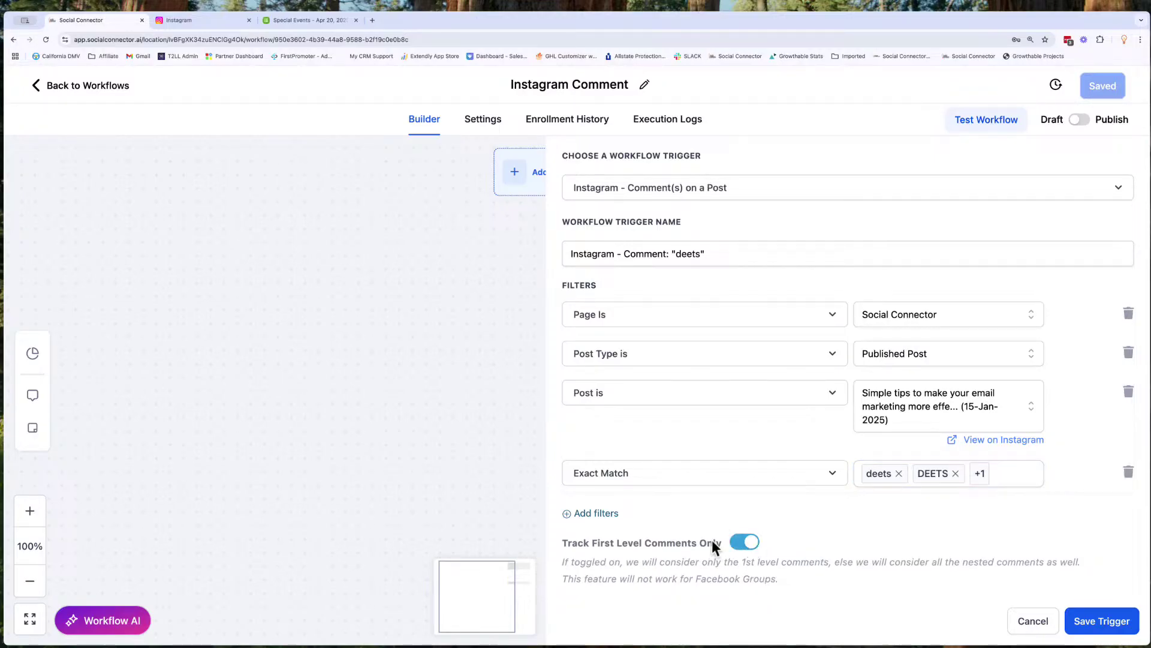
pyautogui.click(857, 483)
pyautogui.click(1102, 621)
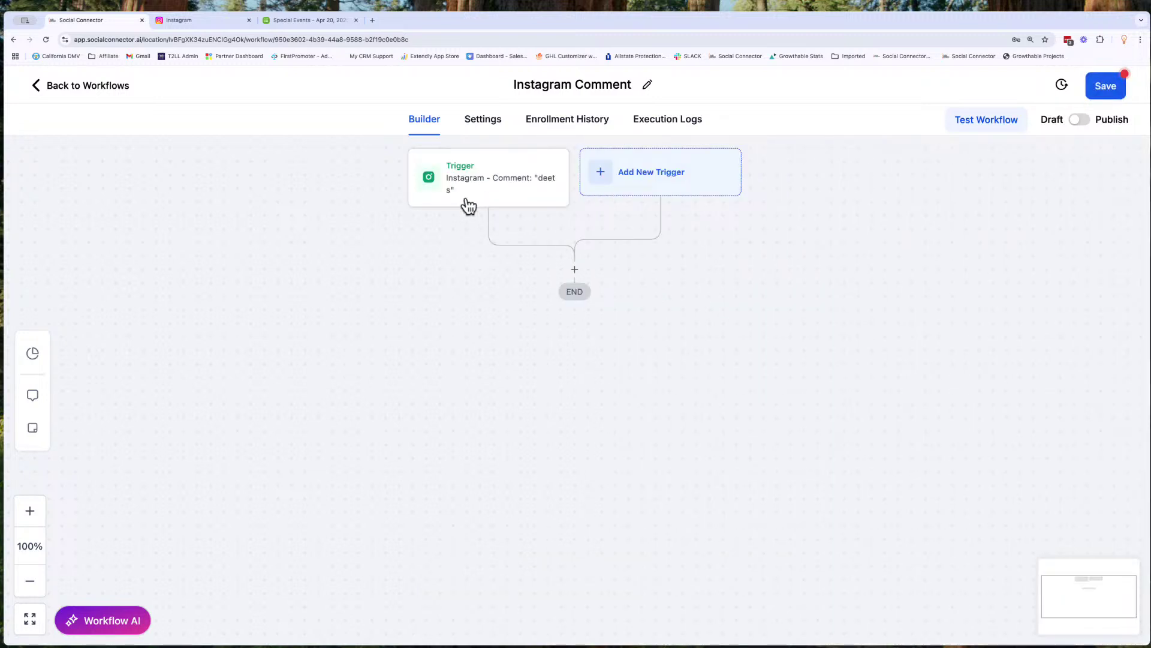
pyautogui.click(1107, 91)
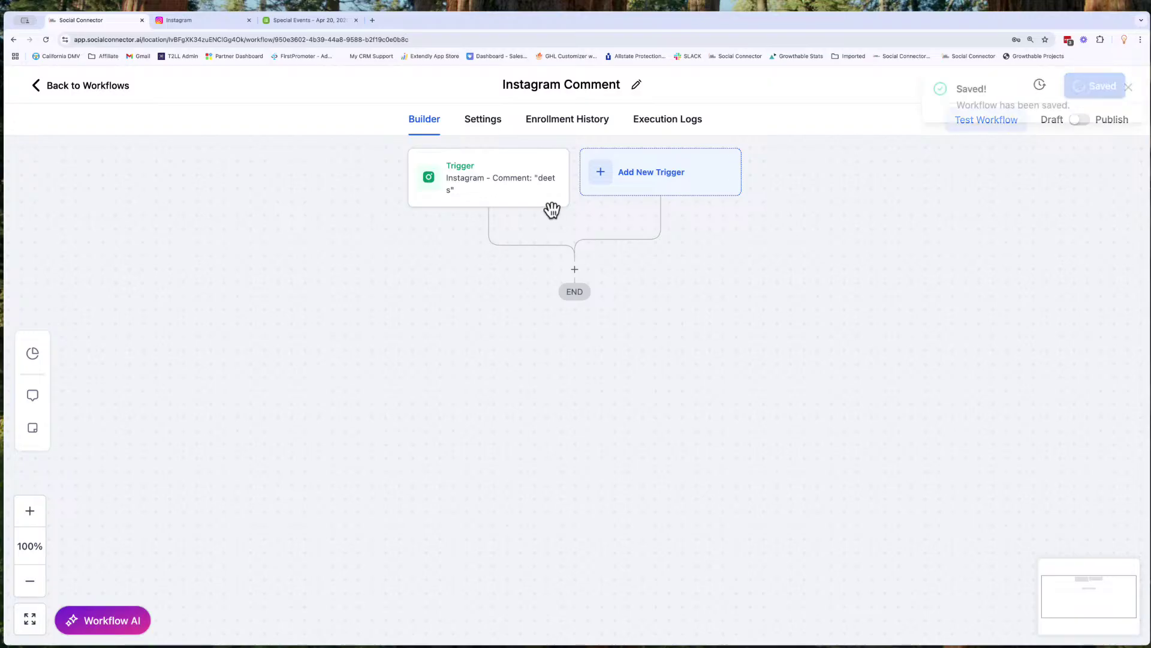
# Step: Reopen the "deets" trigger to review all its Exact Match phrases and comment tracking setting, and save it again
pyautogui.click(494, 185)
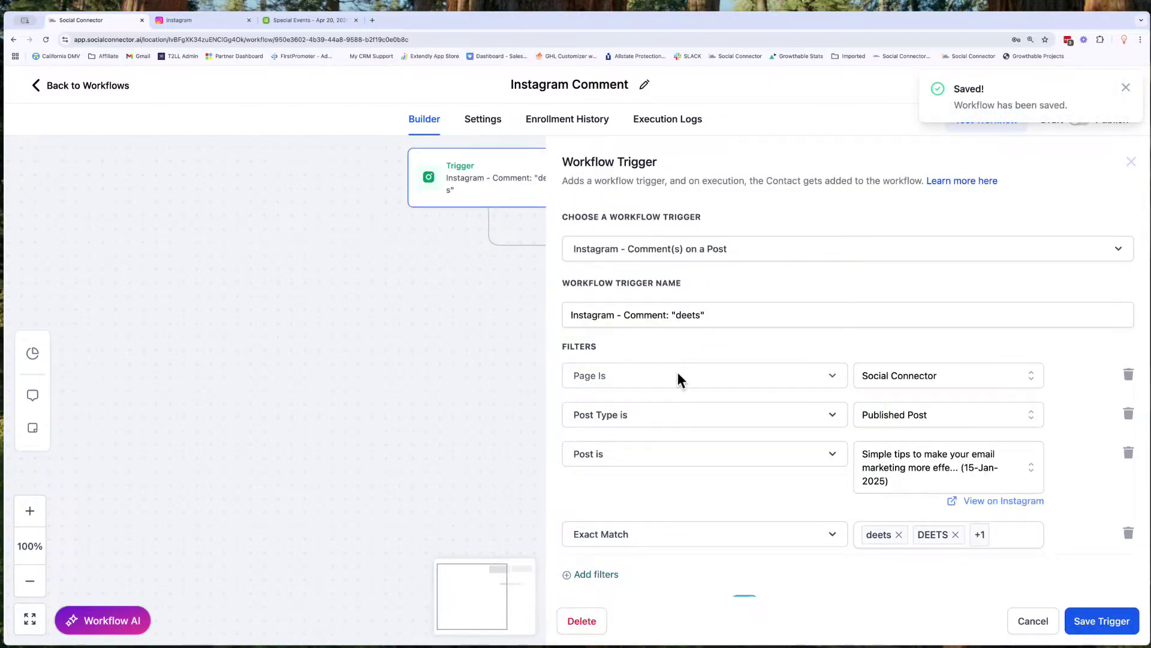
pyautogui.click(879, 535)
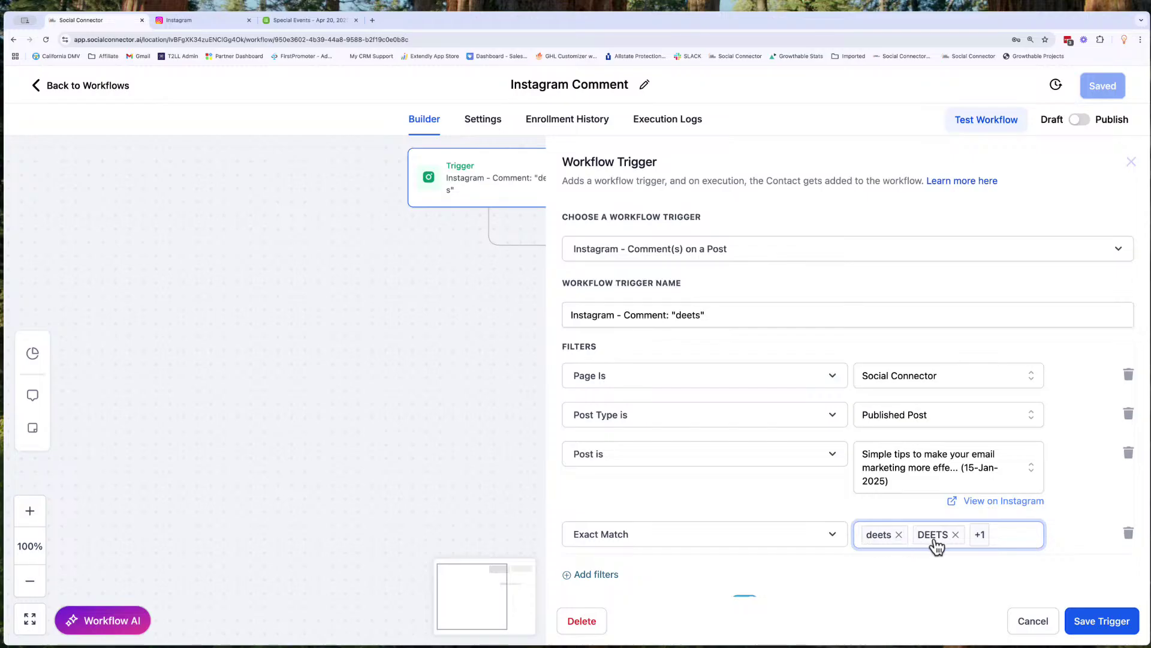
pyautogui.moveTo(985, 541)
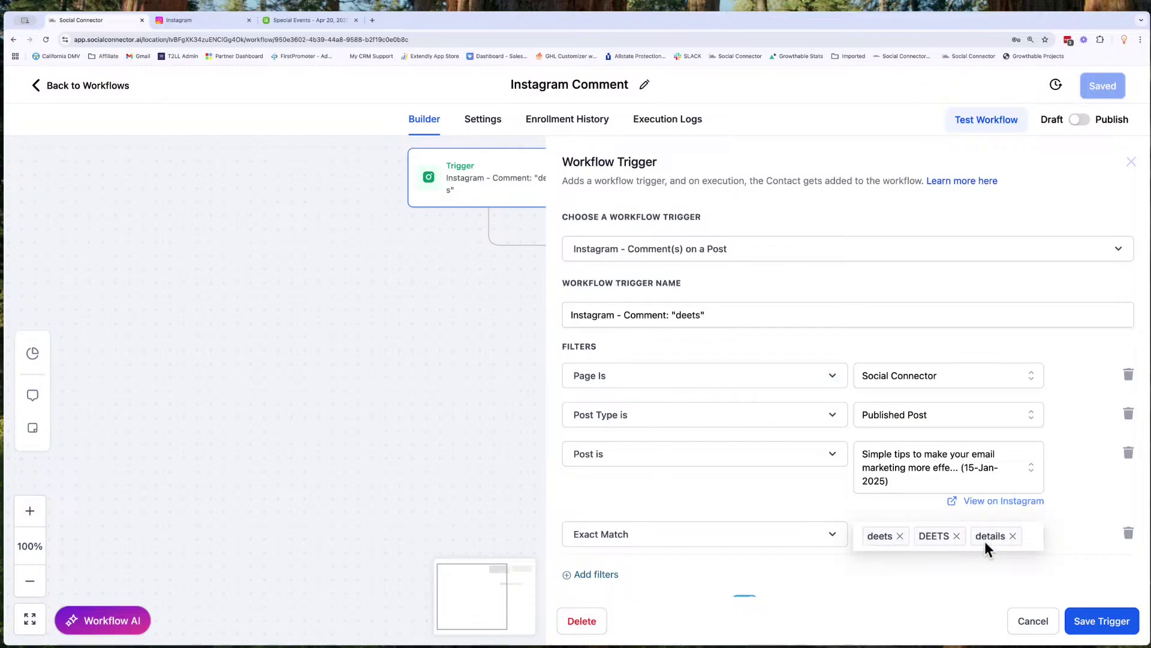
pyautogui.scroll(-2, 850, 567)
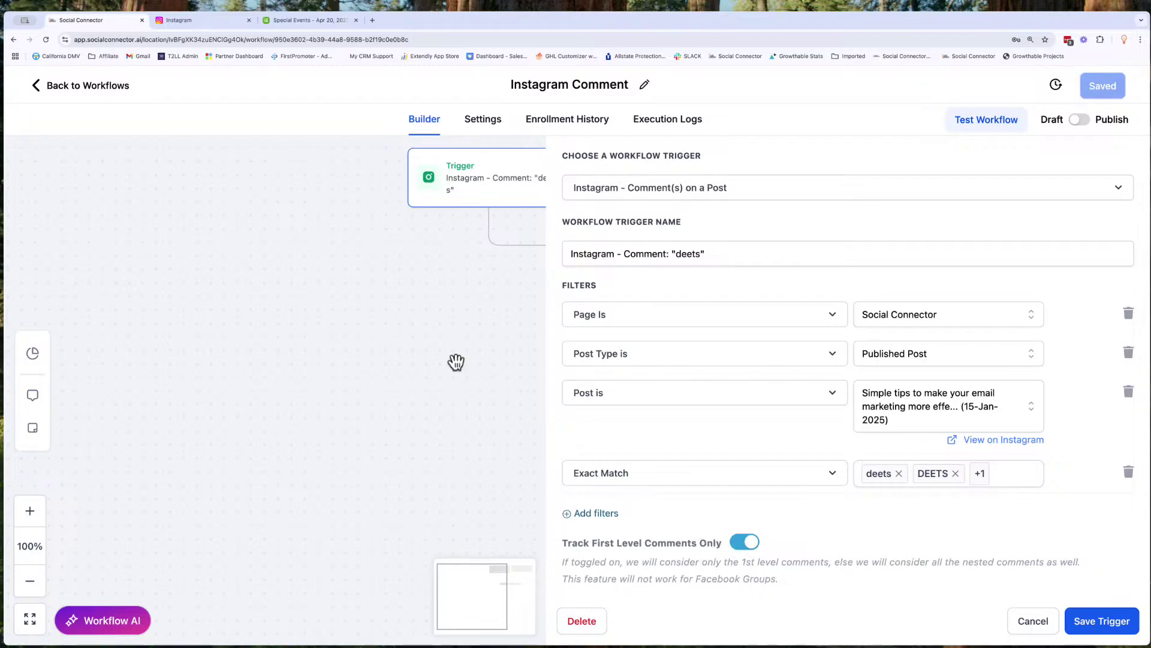
pyautogui.click(1089, 621)
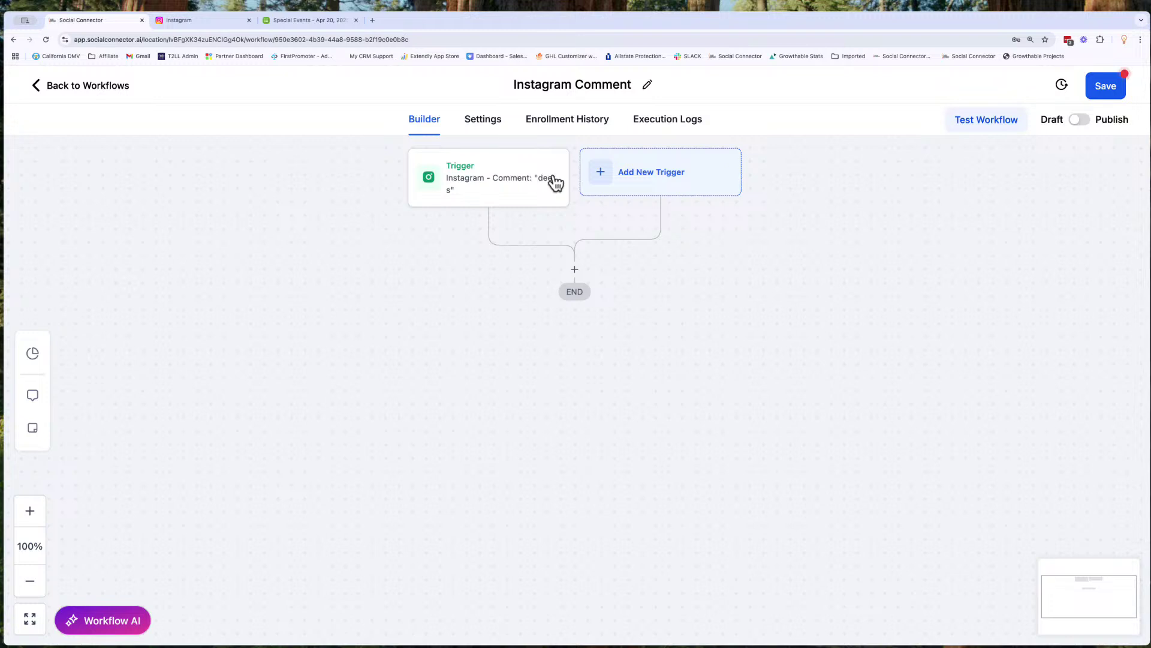
# Step: Add a Reply In Comments action below the workflow trigger
pyautogui.click(574, 270)
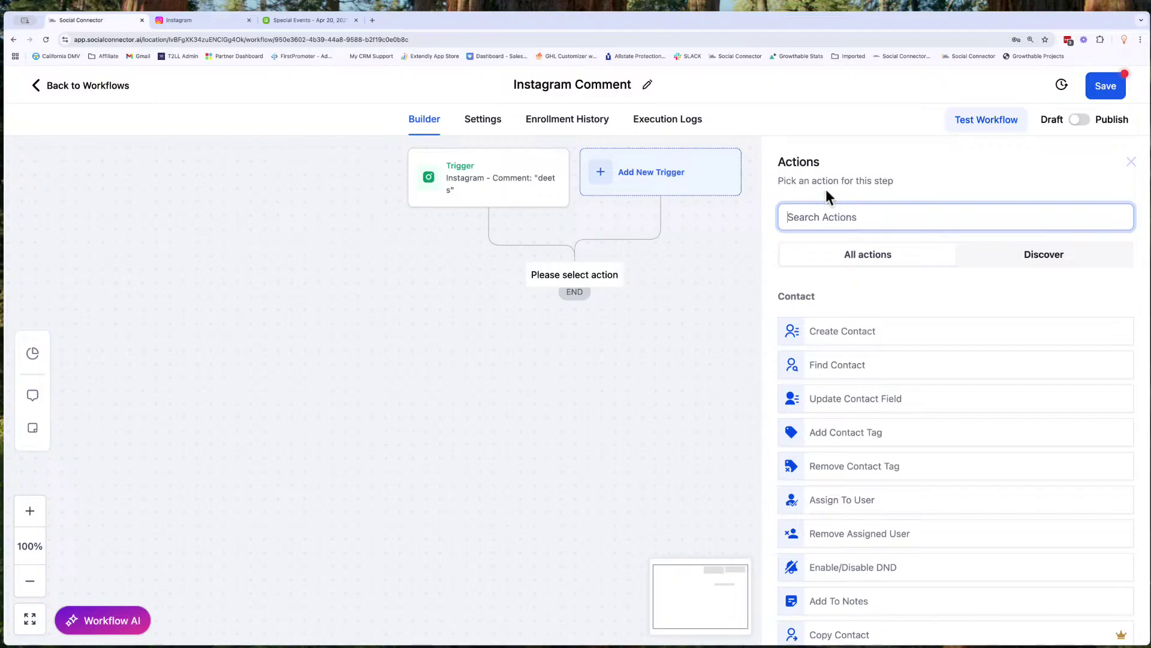
pyautogui.write('comm')
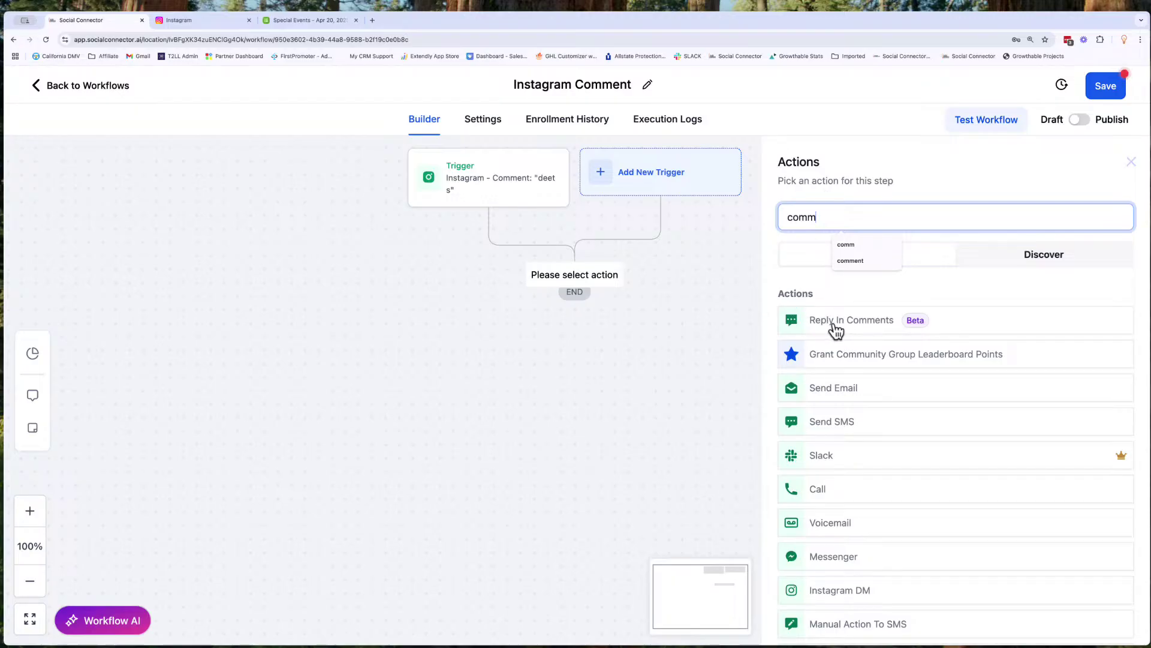
pyautogui.click(834, 324)
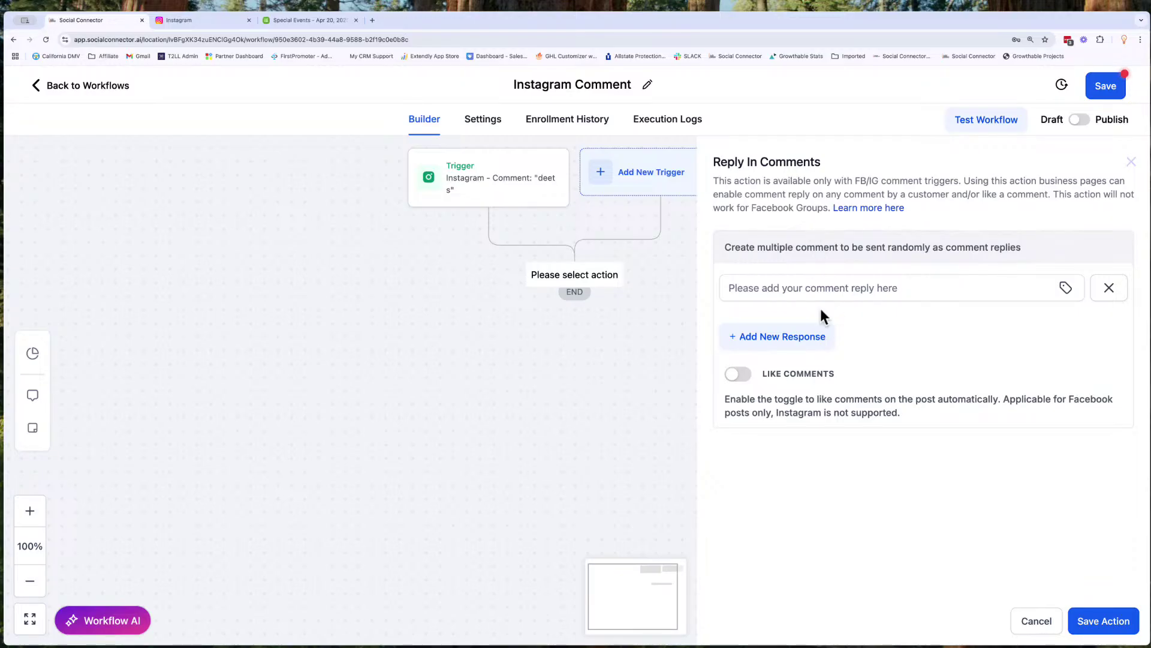
# Step: Enter "details" coming your way as the first comment reply, with the word details in quotation marks
pyautogui.click(794, 289)
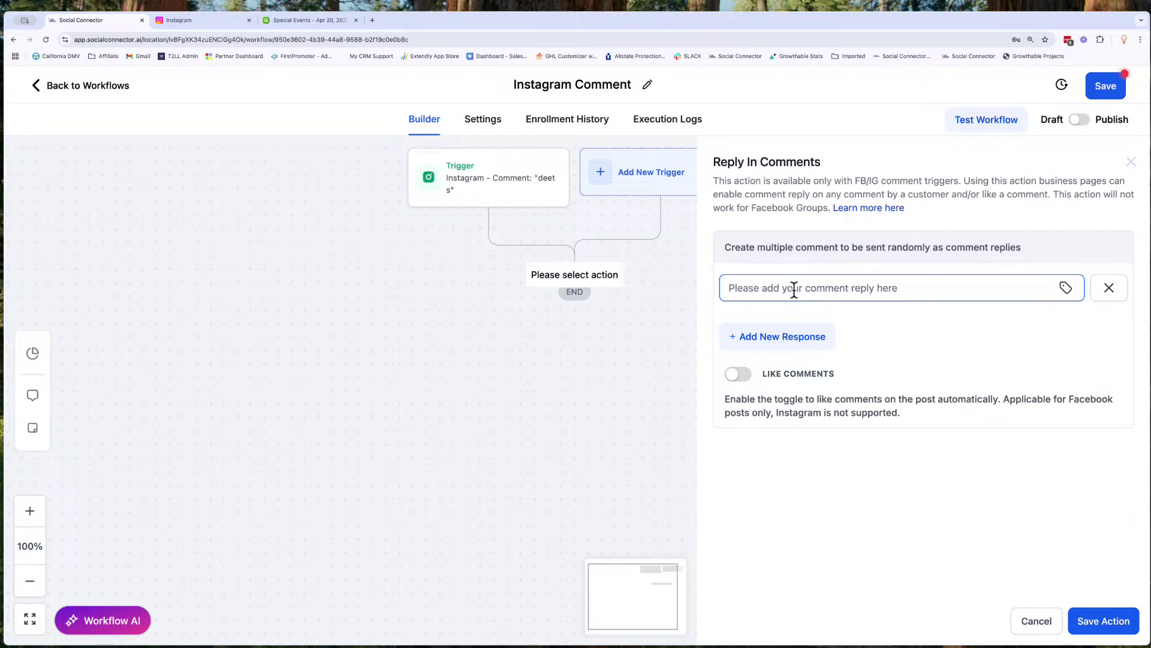
pyautogui.click(755, 292)
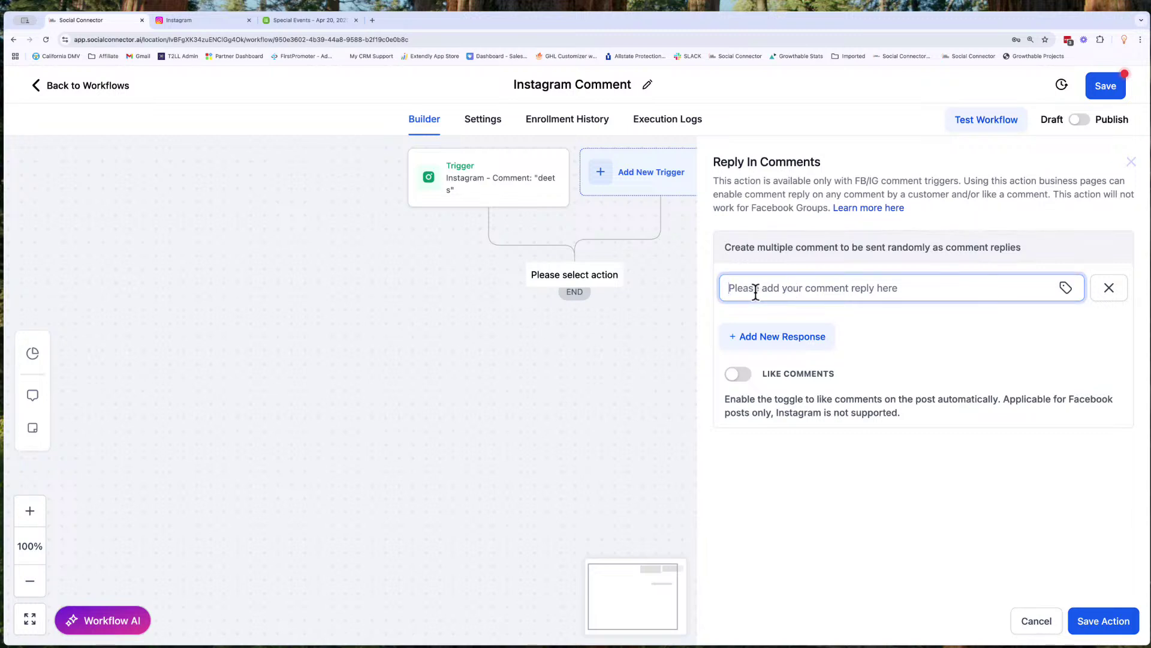
pyautogui.write('"details coming you')
pyautogui.press('BackSpace')
pyautogui.press('BackSpace')
pyautogui.press('BackSpace')
pyautogui.press('BackSpace')
pyautogui.press('BackSpace')
pyautogui.press('BackSpace')
pyautogui.press('BackSpace')
pyautogui.press('BackSpace')
pyautogui.press('BackSpace')
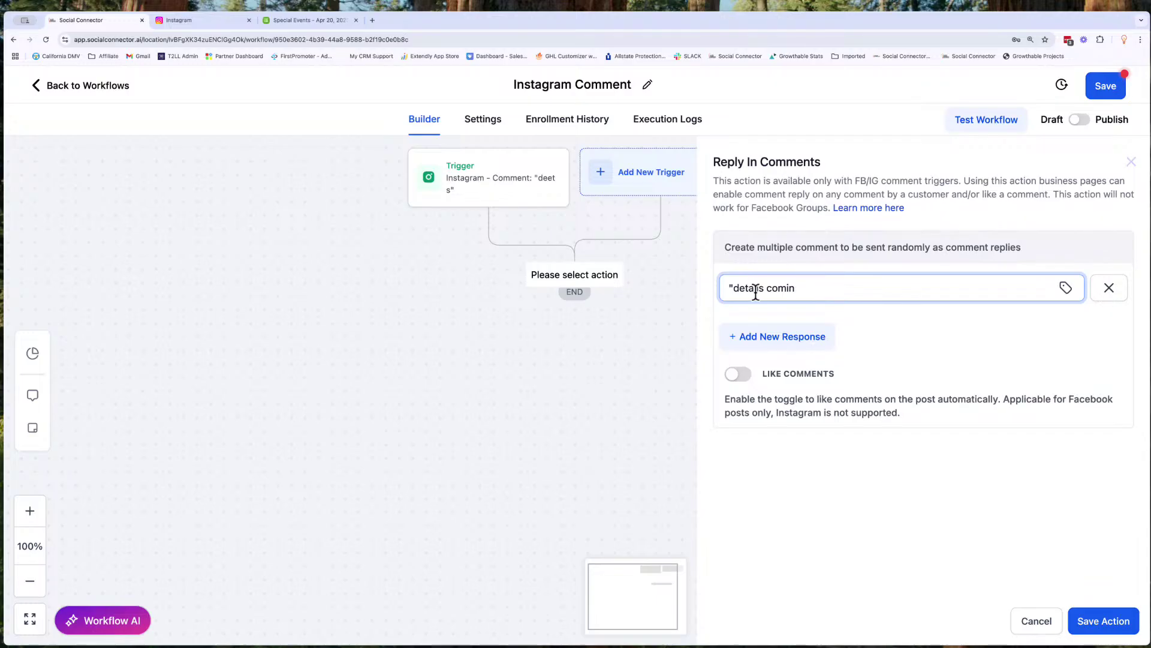
pyautogui.press('BackSpace')
pyautogui.press('BackSpace')
pyautogui.write('" coming your way')
# Step: Add a second comment reply reading "You got it! Check your DM's for the deets", ending with a winking emoji
pyautogui.click(750, 337)
pyautogui.click(742, 326)
pyautogui.write('You got it')
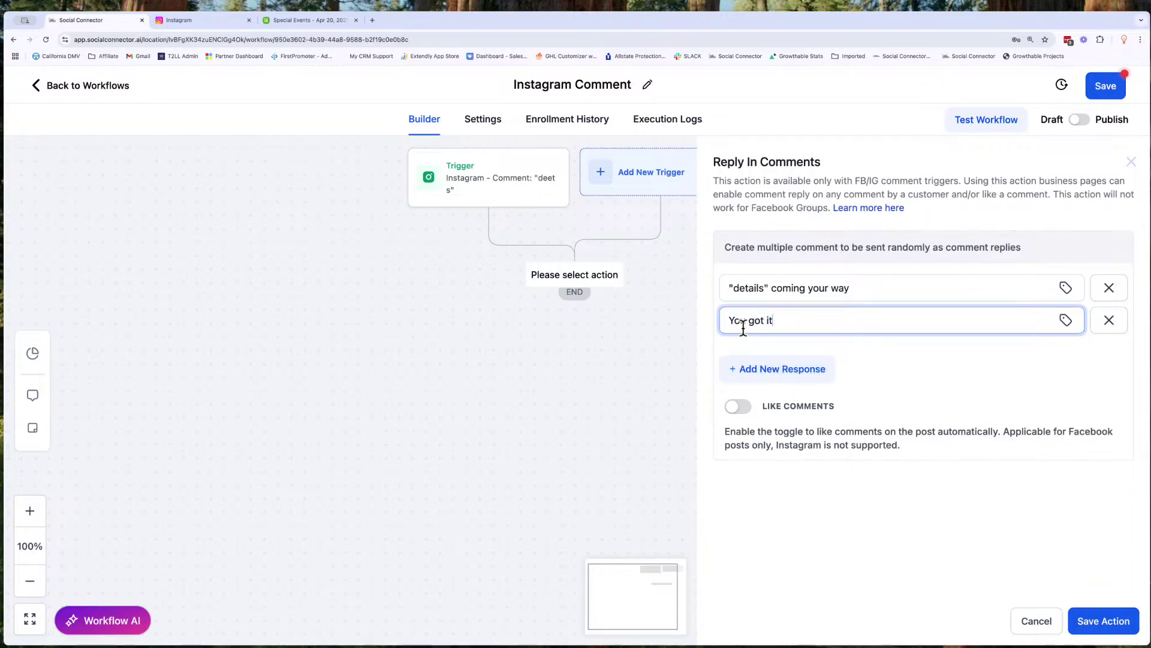
pyautogui.write("! Check your DM's for the deets")
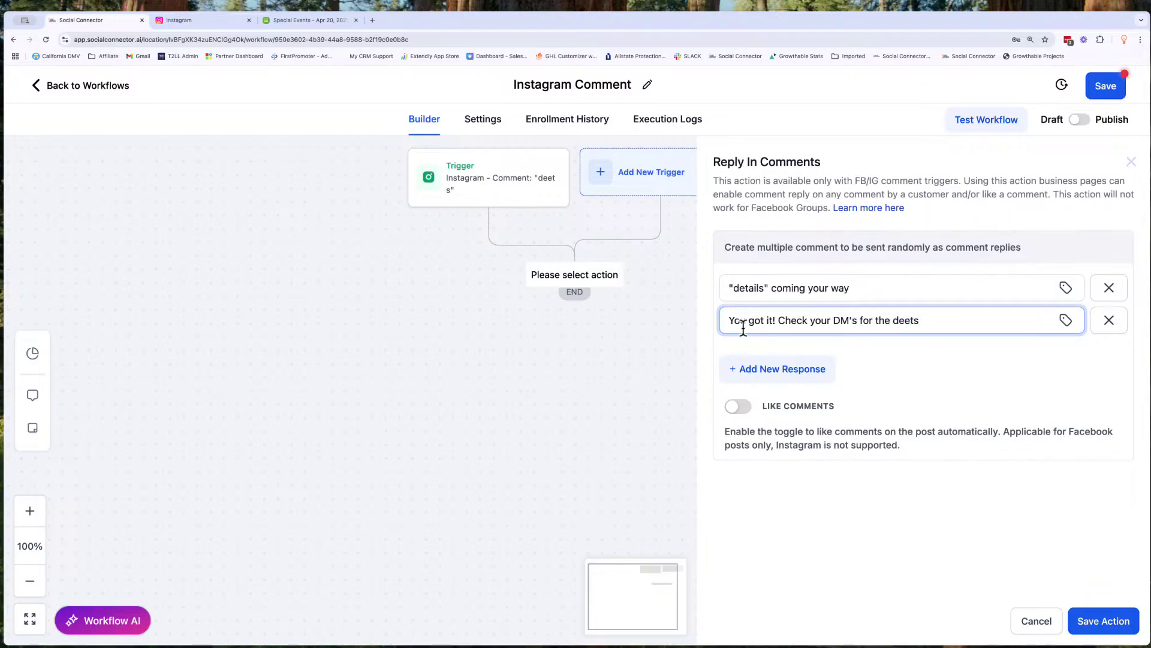
pyautogui.rightClick(929, 318)
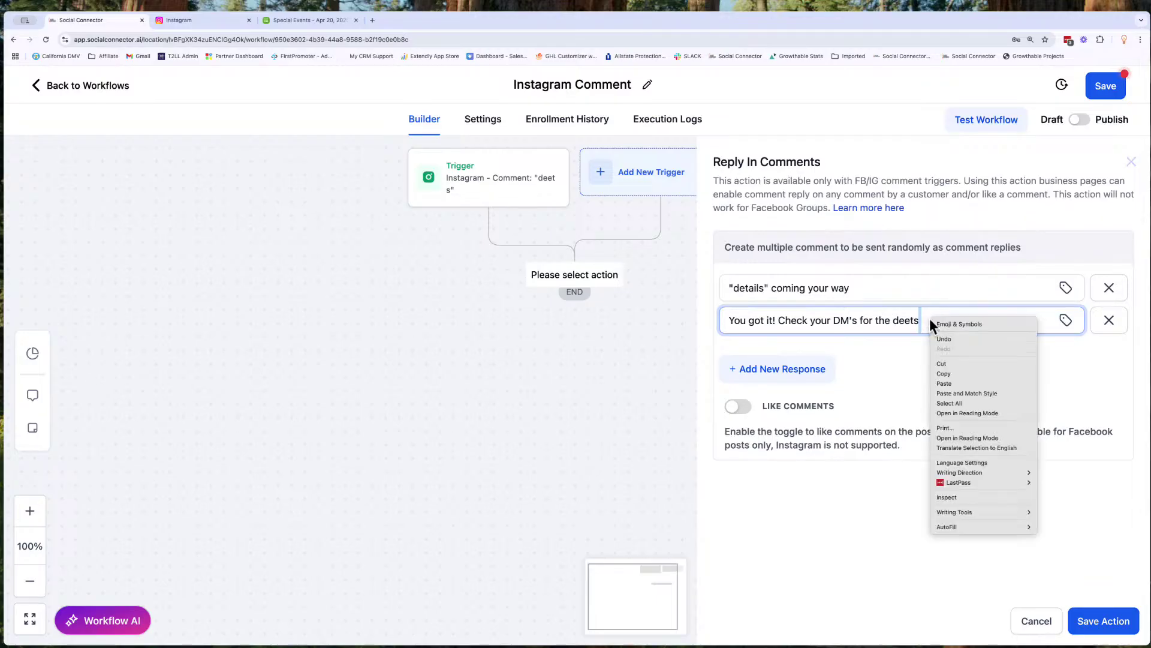
pyautogui.click(953, 324)
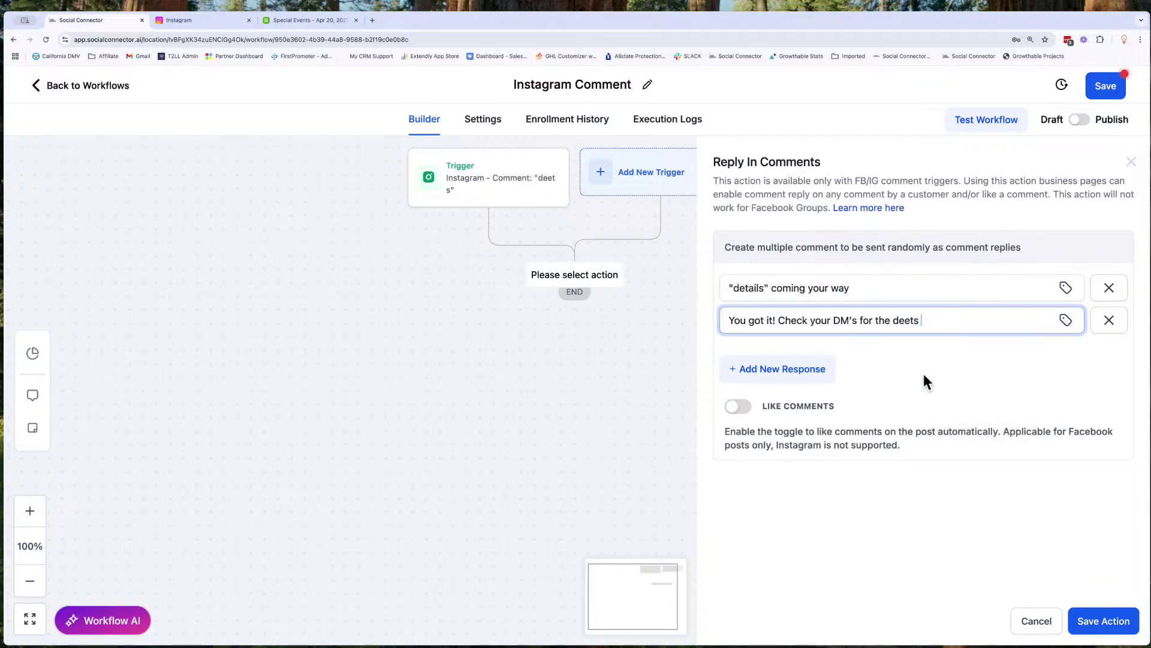
pyautogui.click(869, 362)
# Step: Add a third reply "Yes! Make sure you check your IG DM for my message. Sending now!" and save the action and workflow
pyautogui.click(785, 369)
pyautogui.click(750, 360)
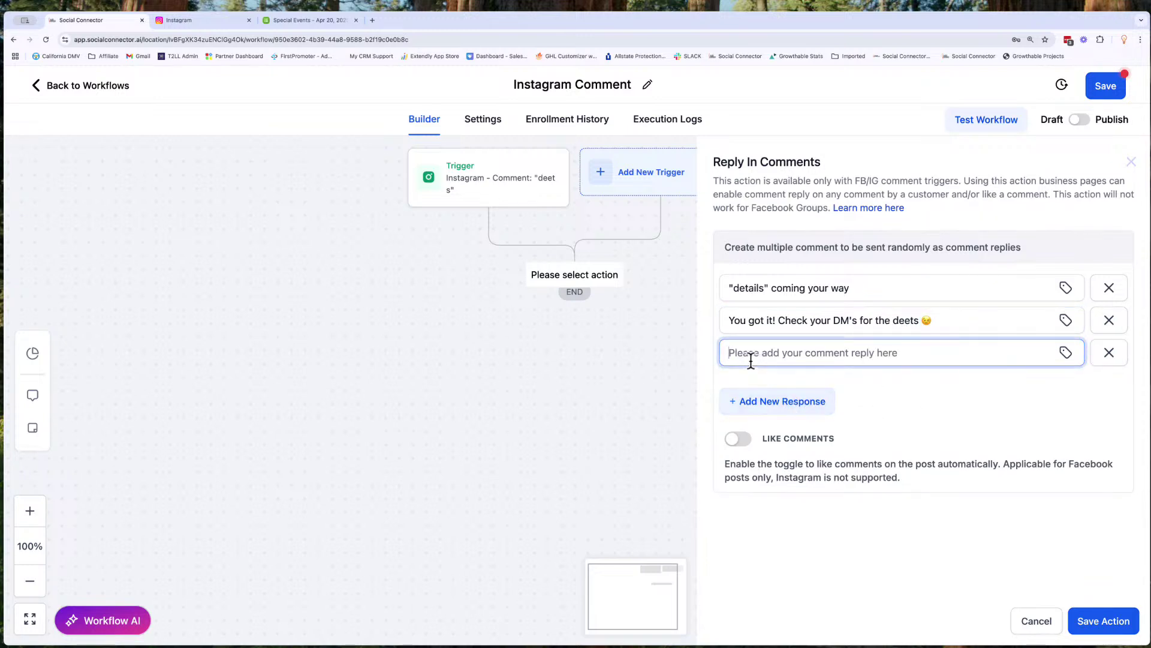
pyautogui.write('Yes! Make sure you che')
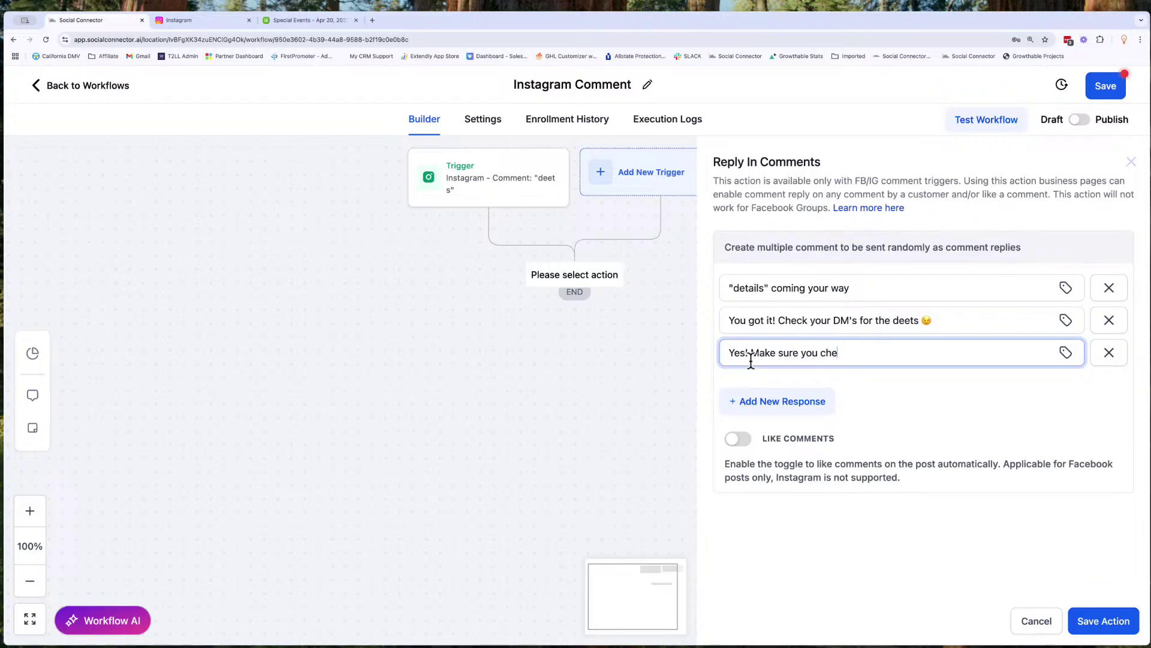
pyautogui.write('ck you r IG DM for my')
pyautogui.write('sa')
pyautogui.press('BackSpace')
pyautogui.press('BackSpace')
pyautogui.press('BackSpace')
pyautogui.press('BackSpace')
pyautogui.write('ssage. Sending now!')
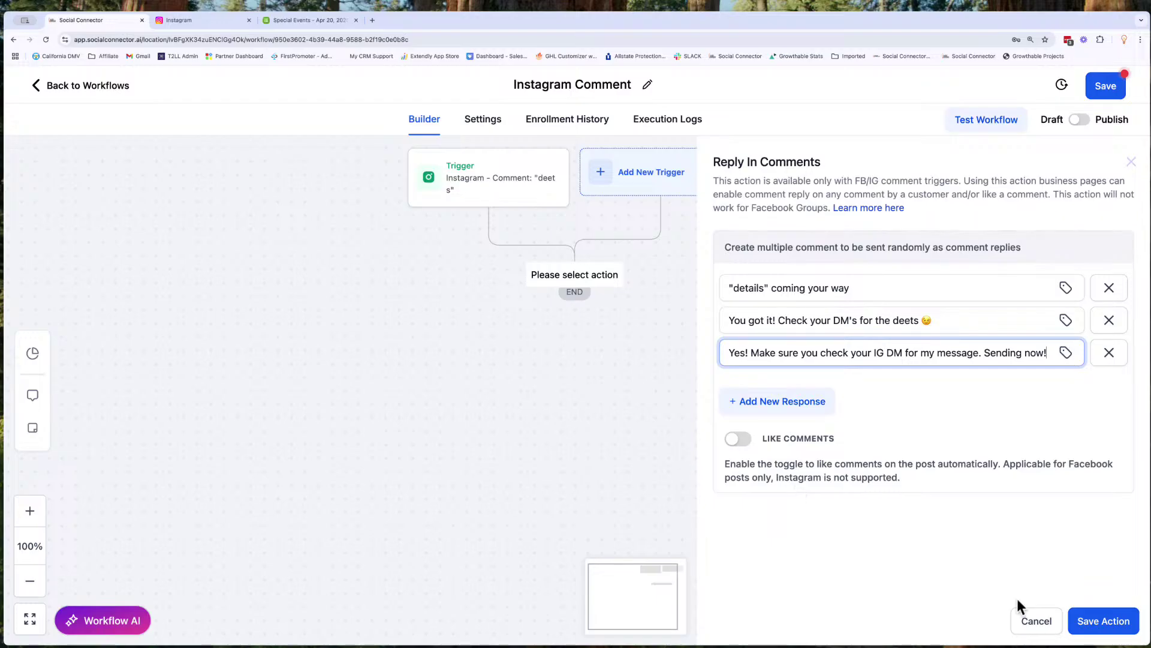
pyautogui.click(1102, 621)
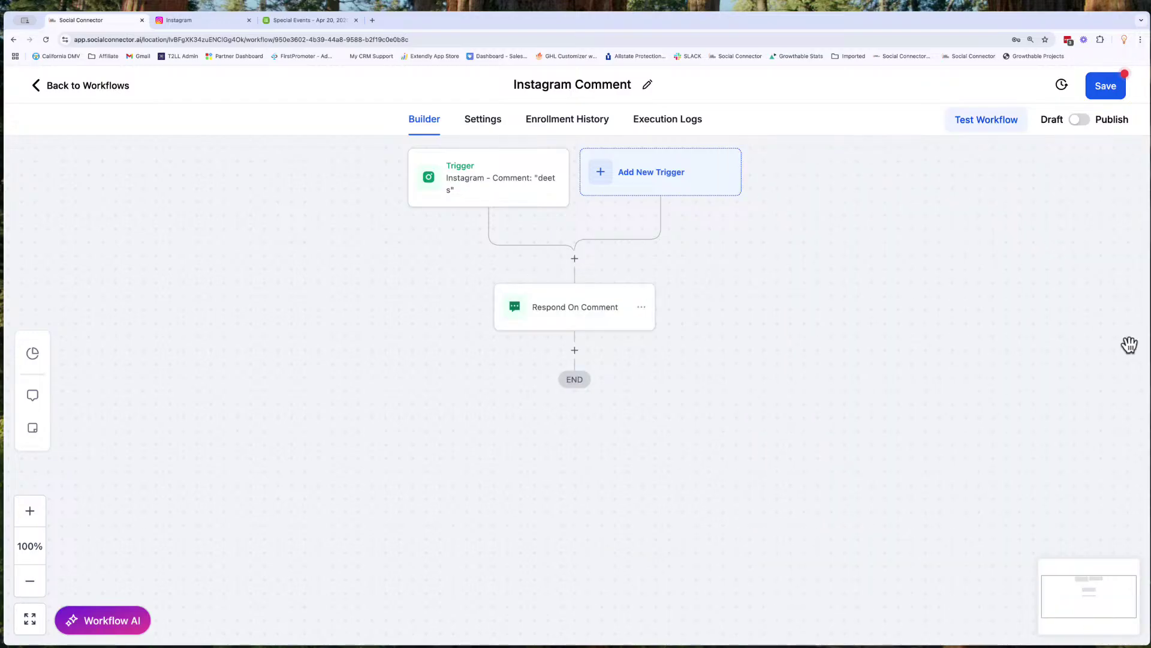
pyautogui.click(1105, 96)
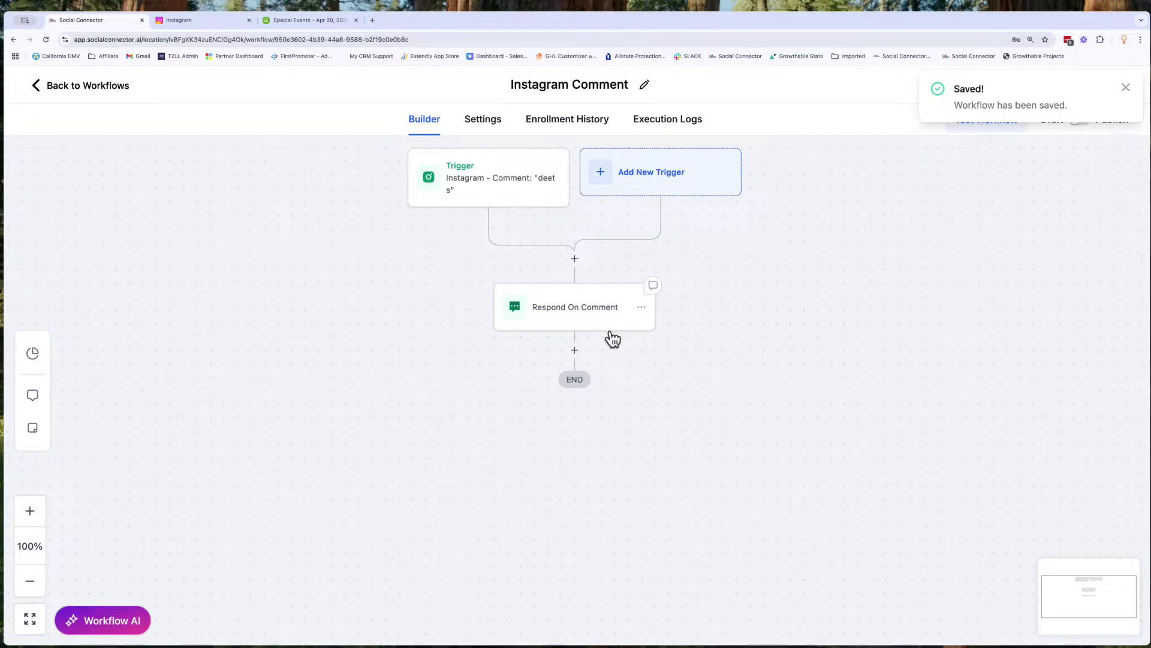
# Step: Add an Instagram Interactive Messenger action after the Respond On Comment step
pyautogui.click(575, 353)
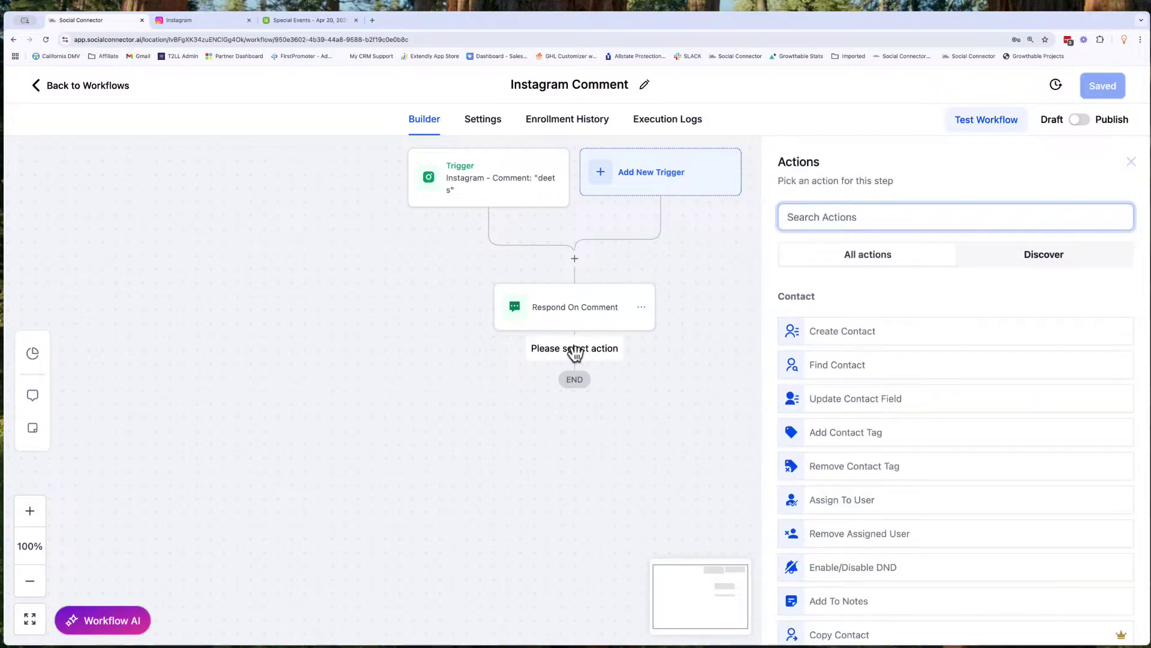
pyautogui.write('ins')
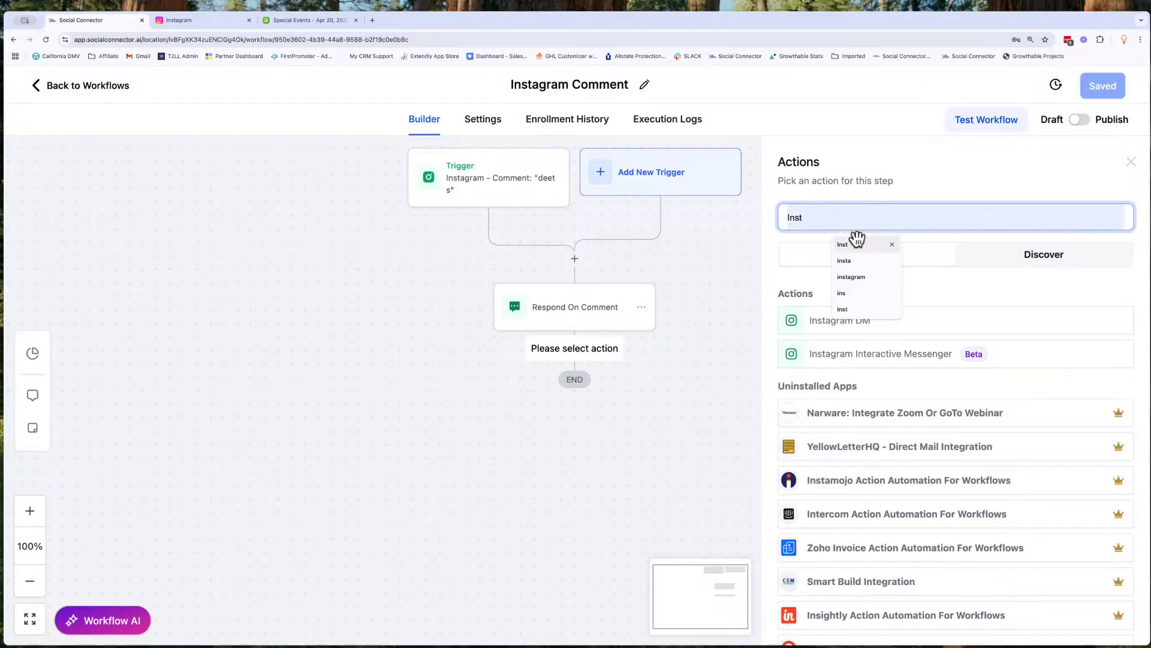
pyautogui.click(927, 178)
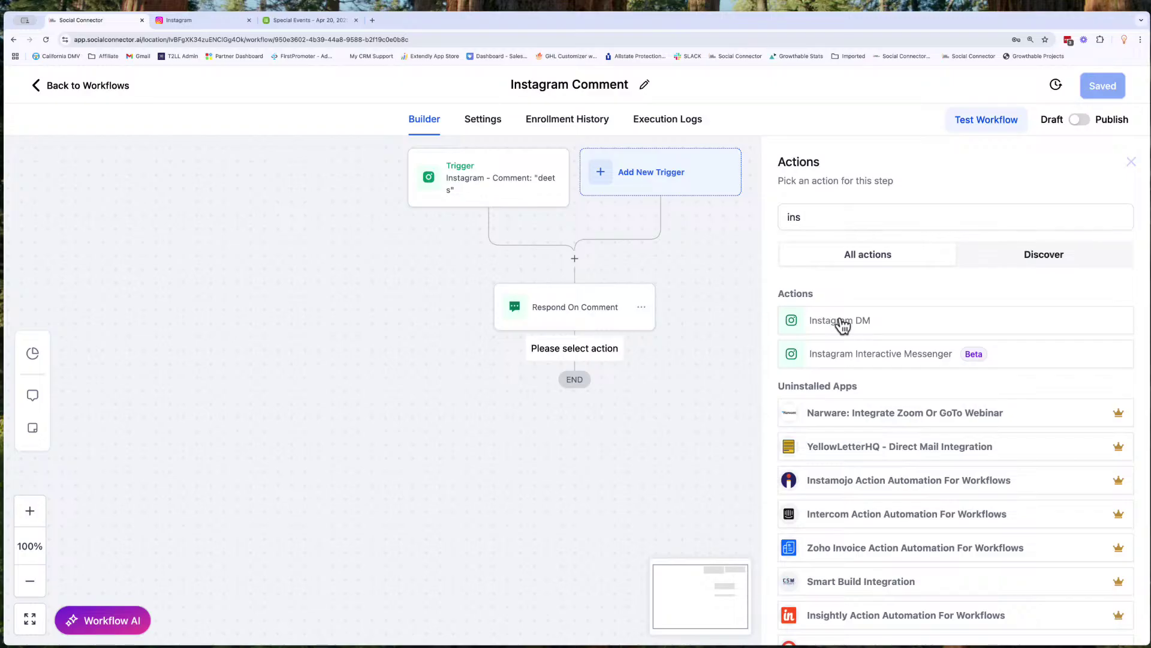
pyautogui.click(869, 358)
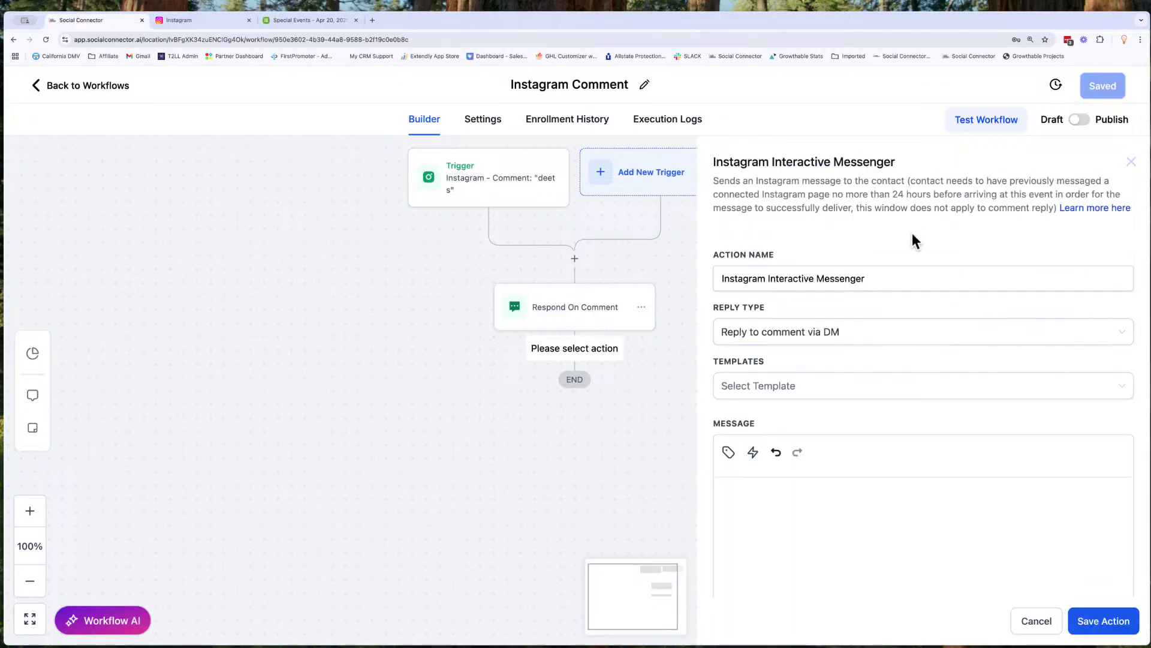
# Step: Examine the Instagram Interactive Messenger description and the available reply types, keeping Reply to comment via DM
pyautogui.moveTo(712, 185); pyautogui.dragTo(1008, 216)
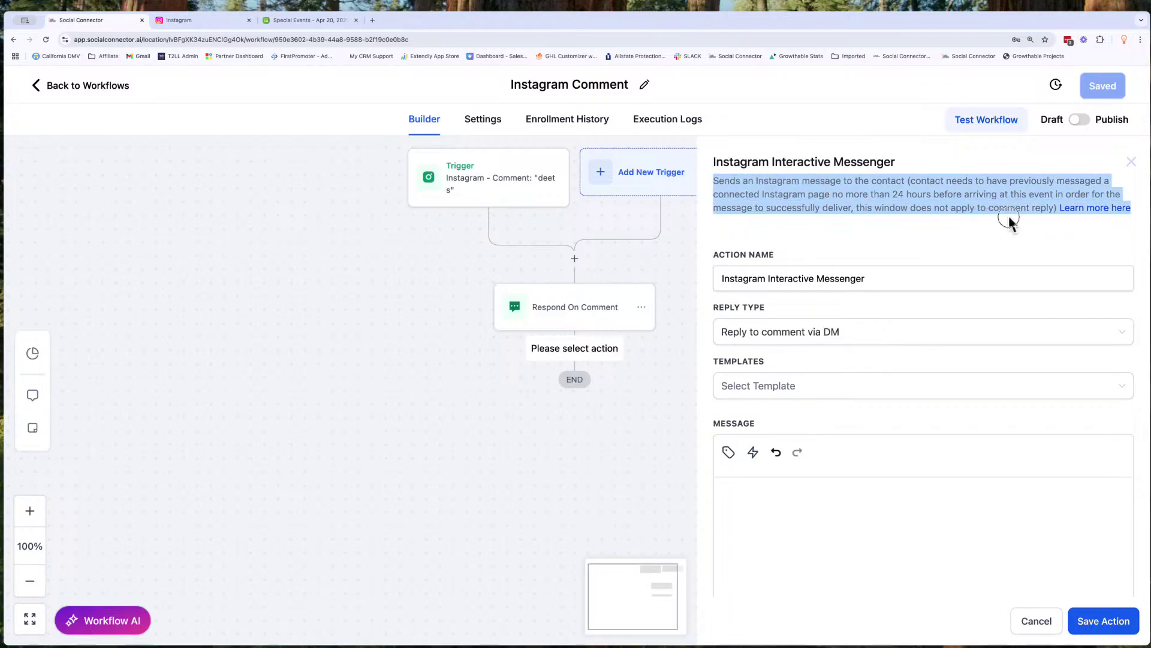
pyautogui.click(919, 232)
pyautogui.click(847, 339)
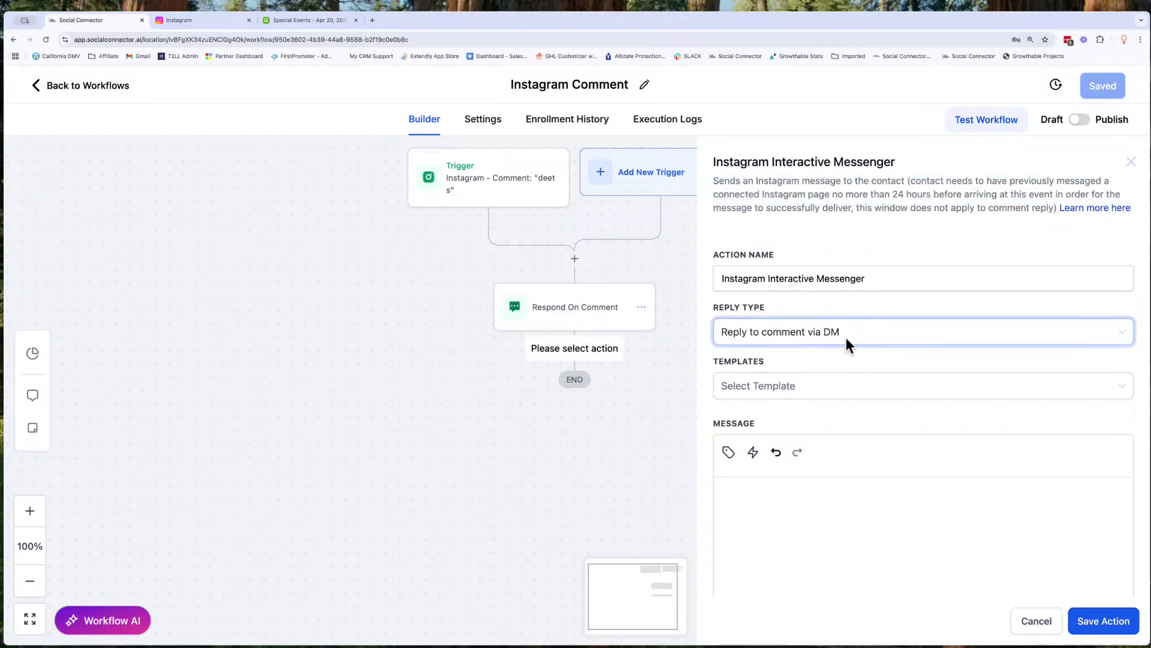
pyautogui.click(761, 330)
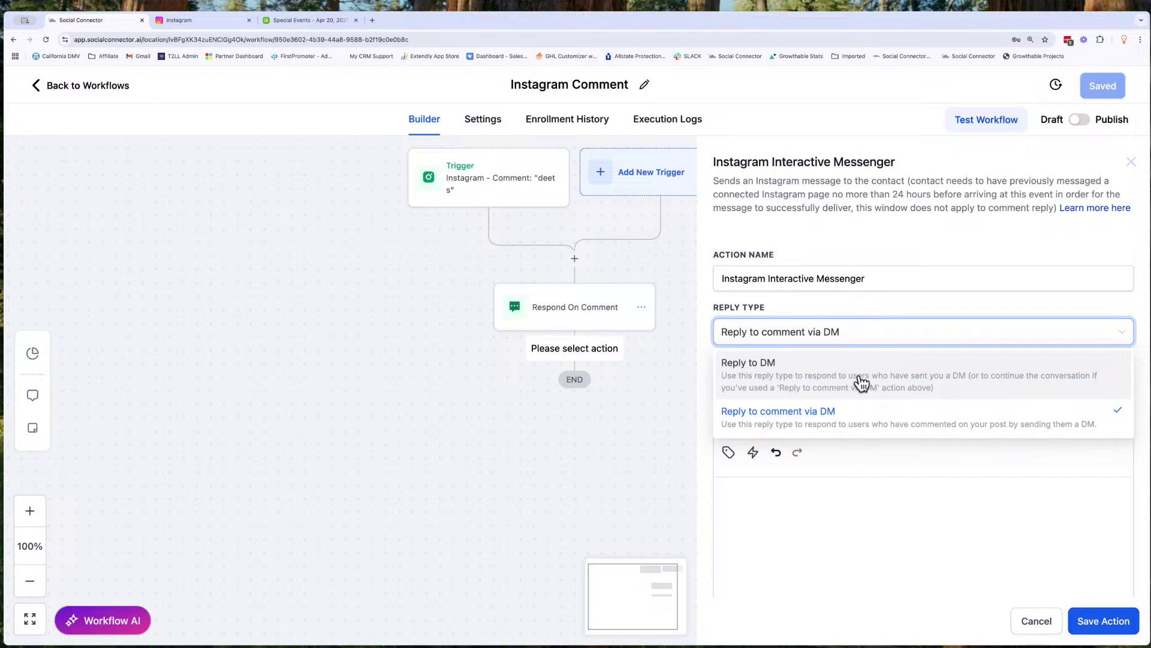
pyautogui.click(872, 314)
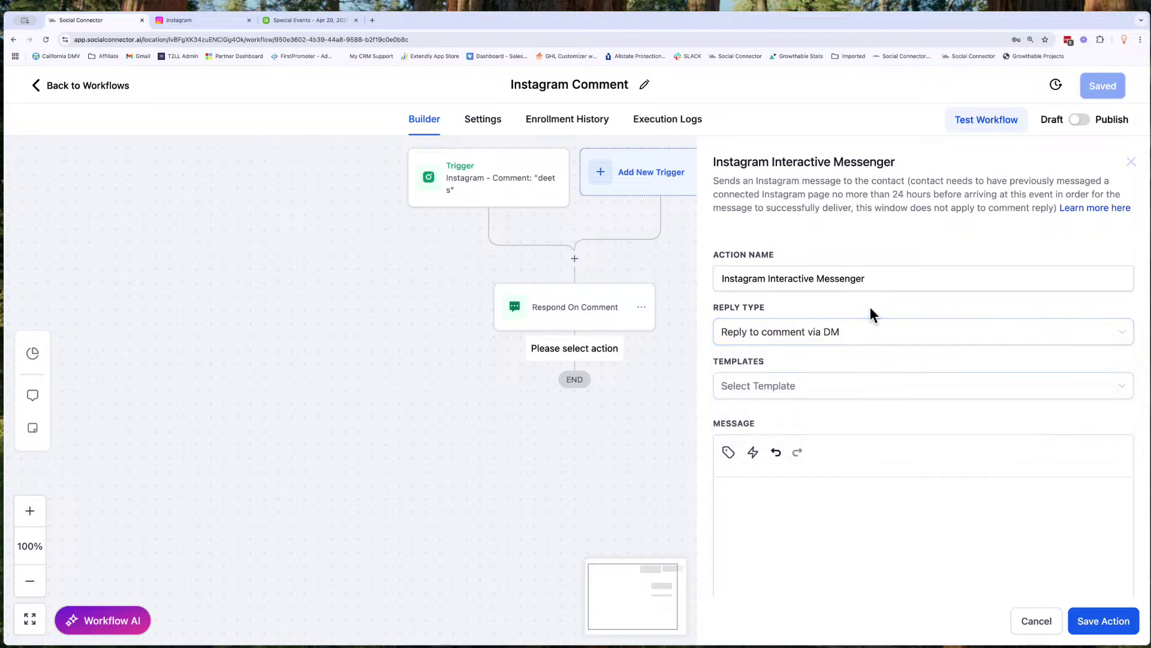
# Step: Write the DM message "Hey! Saw your comment. Just click below if you want me to send you the details!"
pyautogui.click(817, 331)
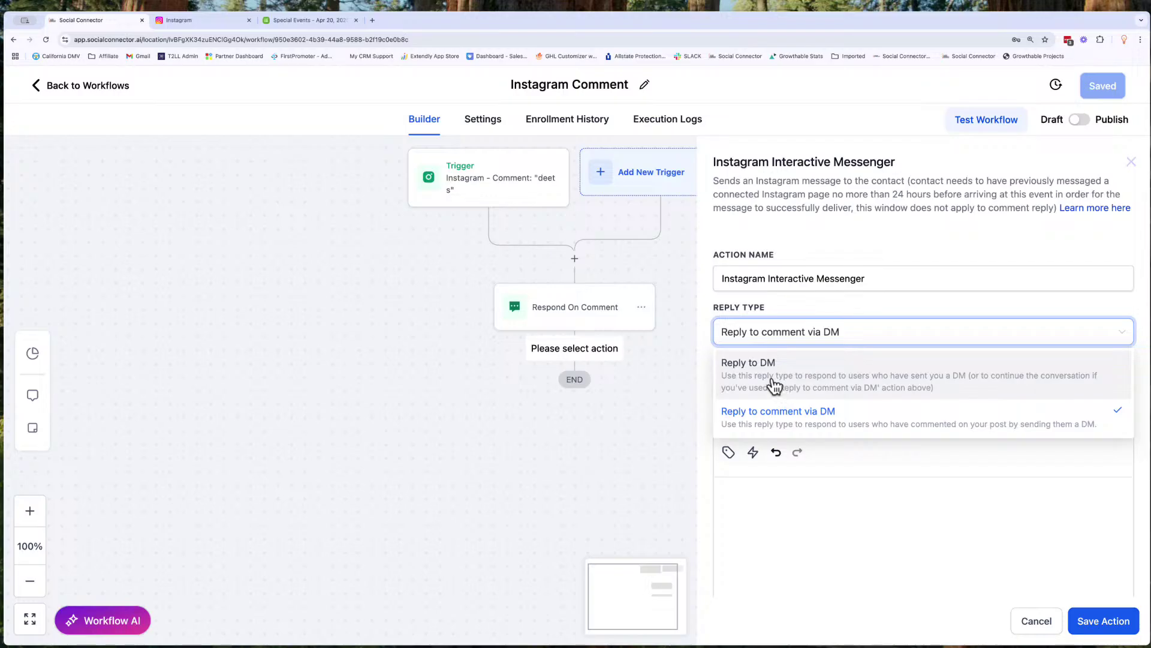
pyautogui.click(885, 307)
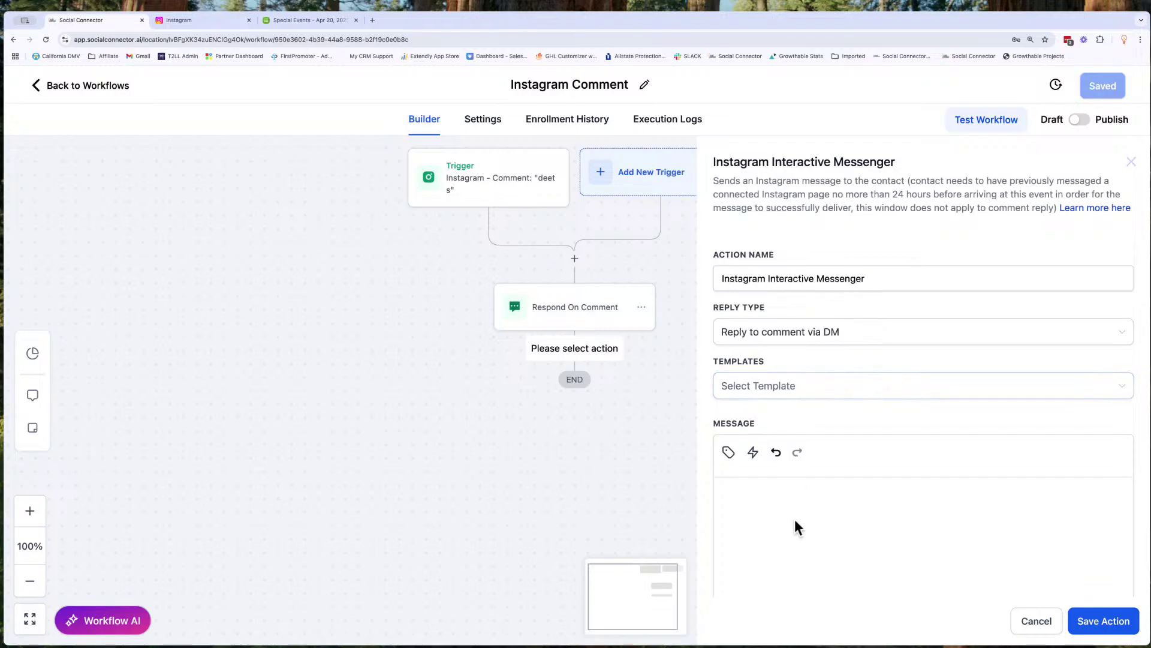
pyautogui.scroll(-5, 796, 523)
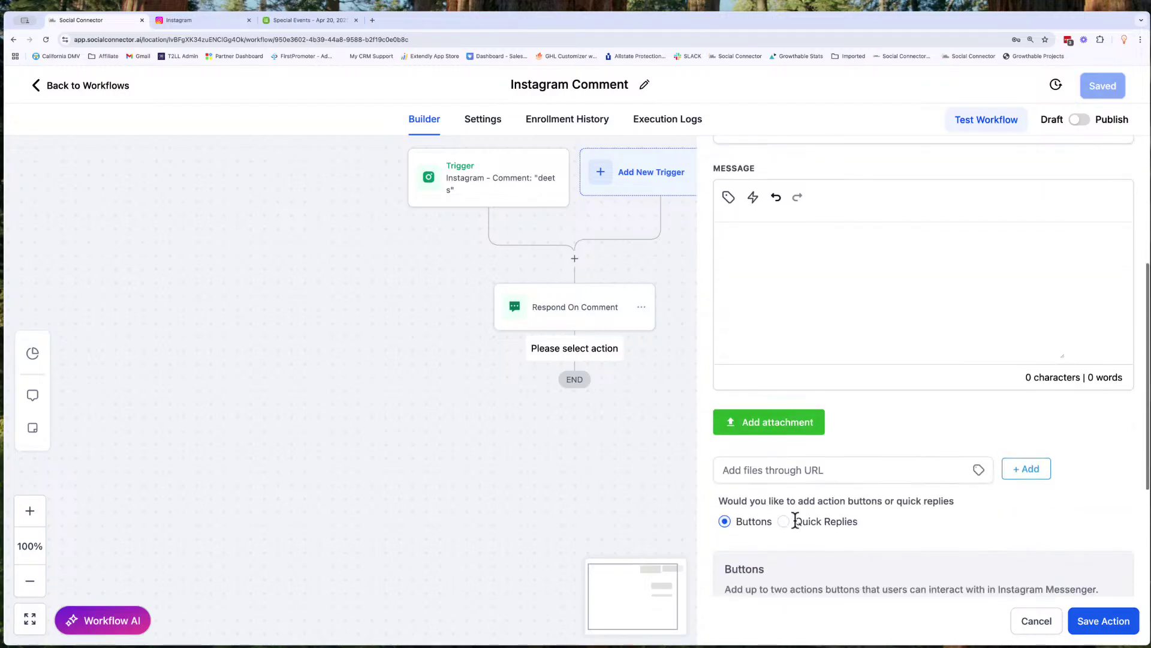
pyautogui.scroll(2, 796, 520)
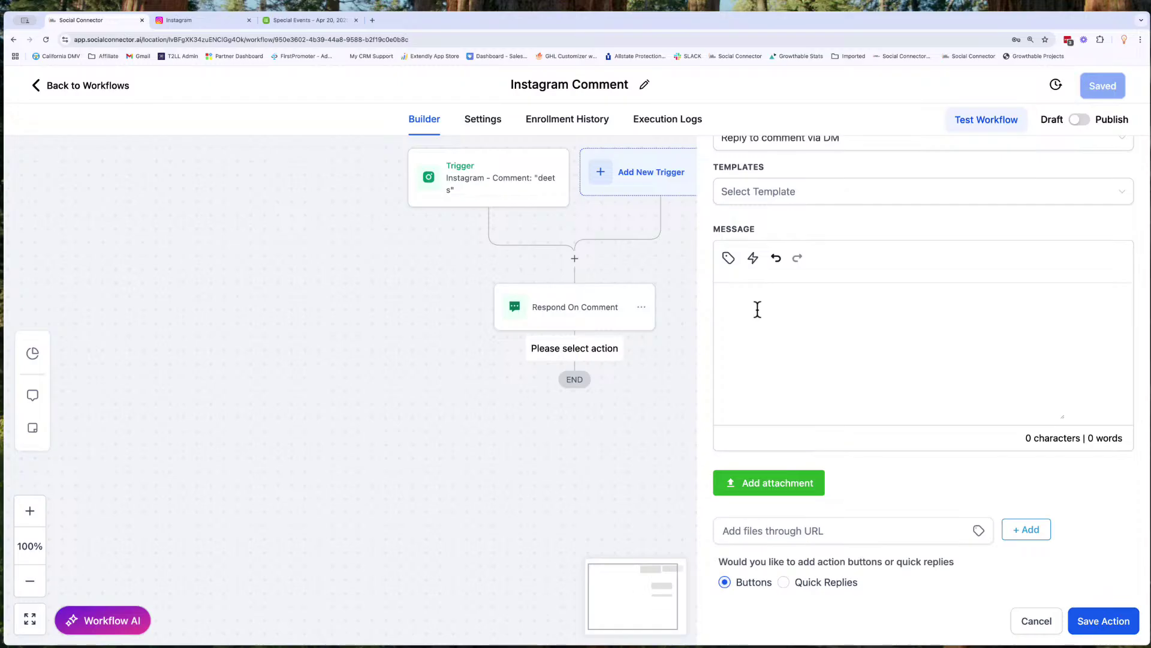
pyautogui.write('Hey! Saw your comment. Just cli')
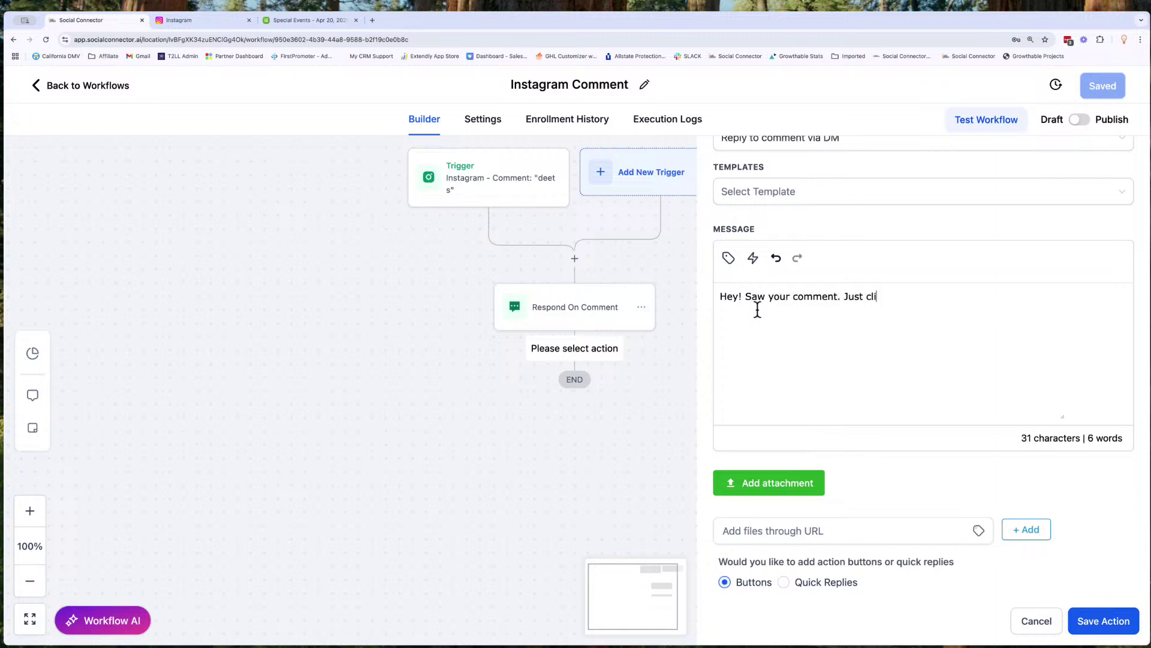
pyautogui.write('ck below')
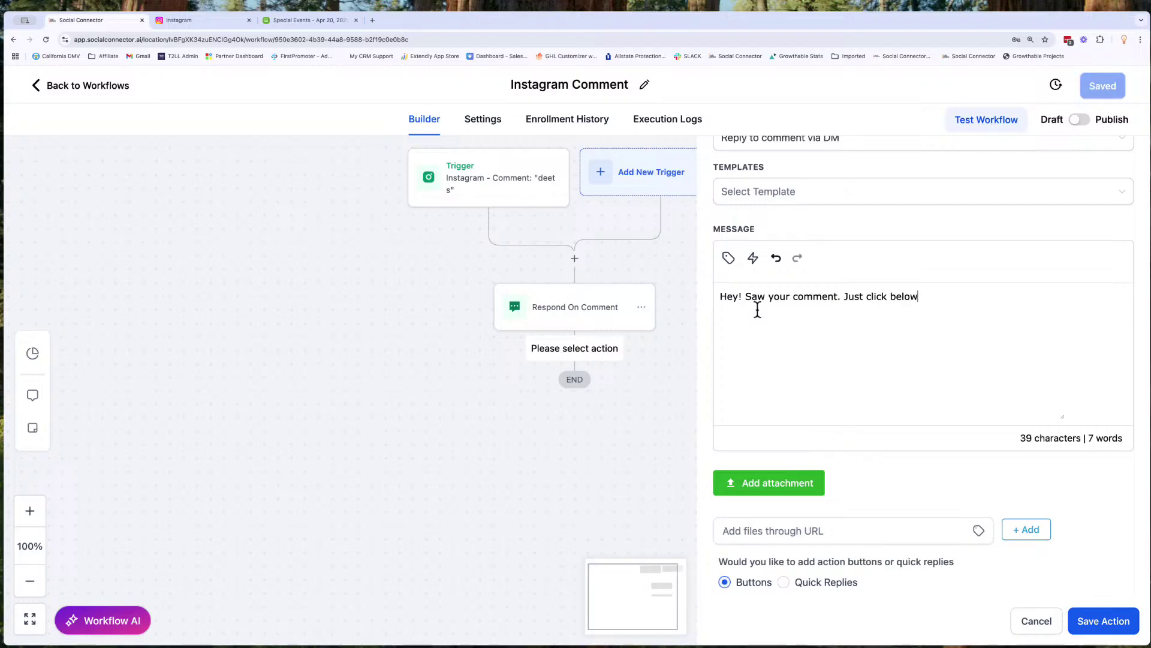
pyautogui.write(' if you want me to send you the details!')
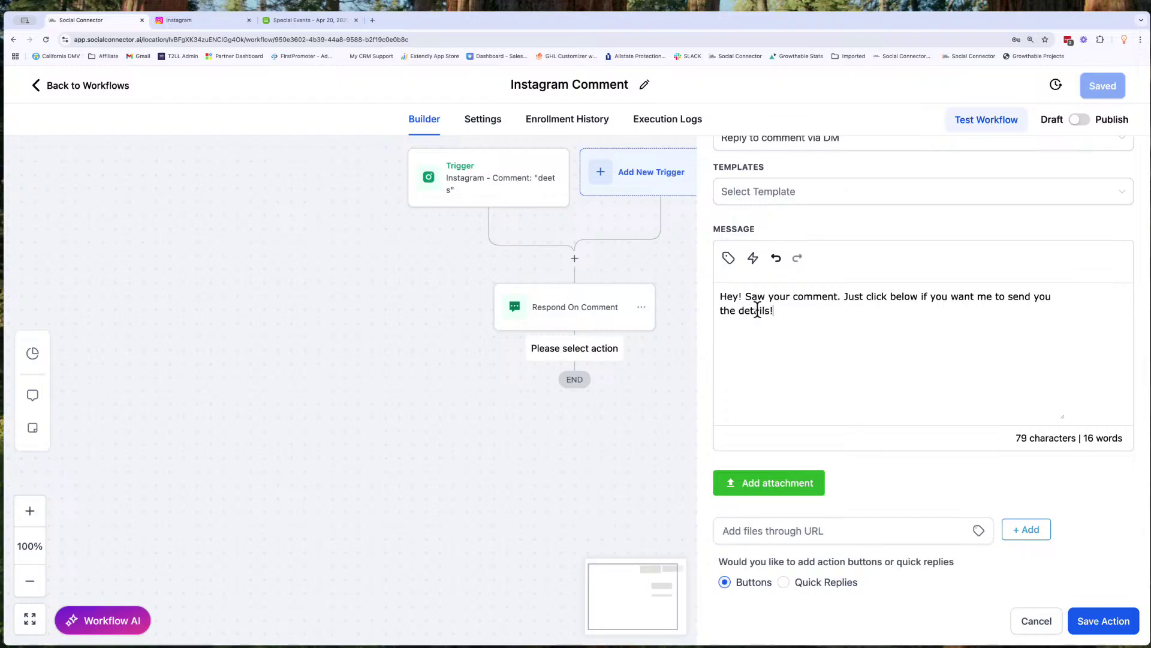
# Step: Add a new action button to the DM with Open Website as its action
pyautogui.scroll(-3, 823, 422)
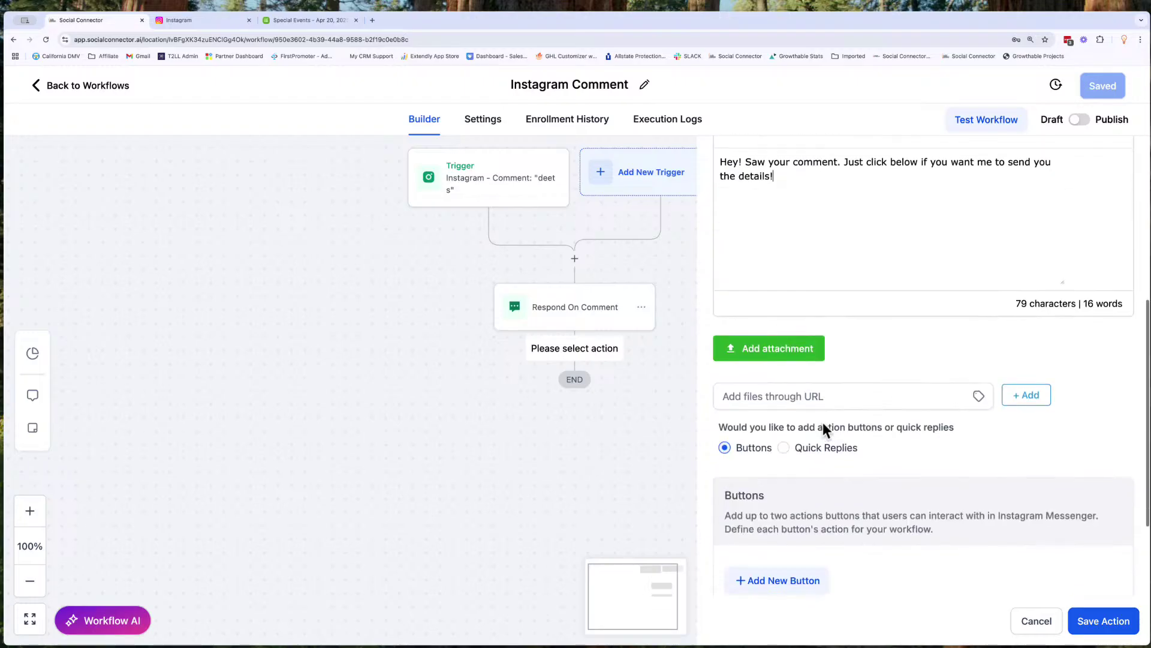
pyautogui.scroll(1, 780, 312)
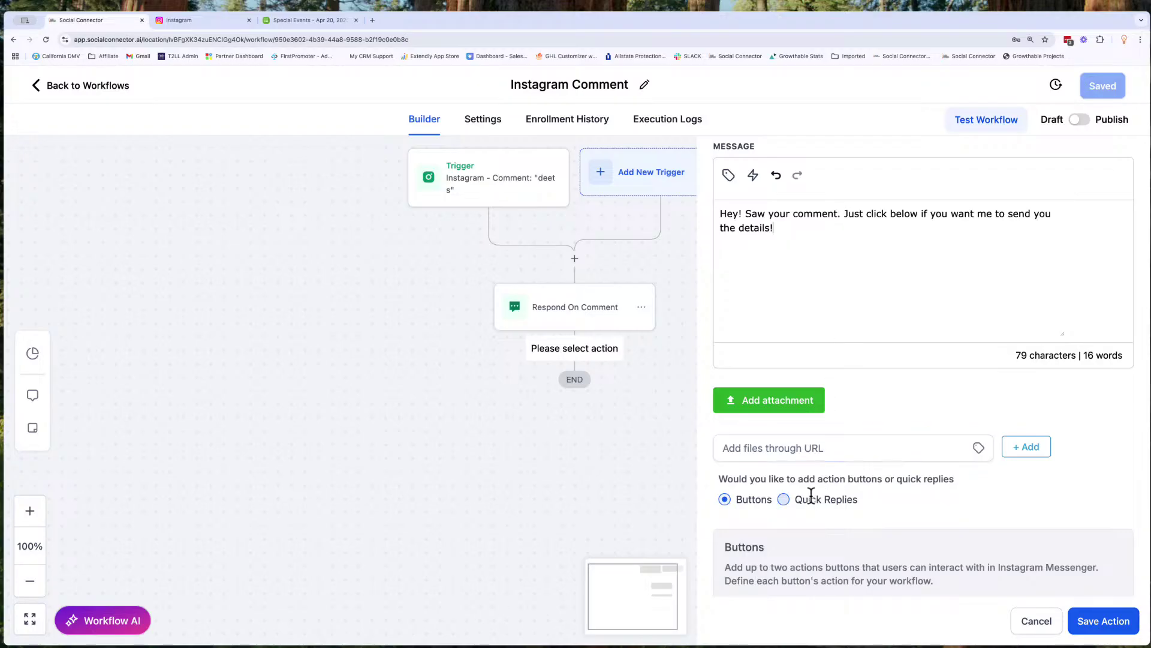
pyautogui.scroll(-2, 790, 509)
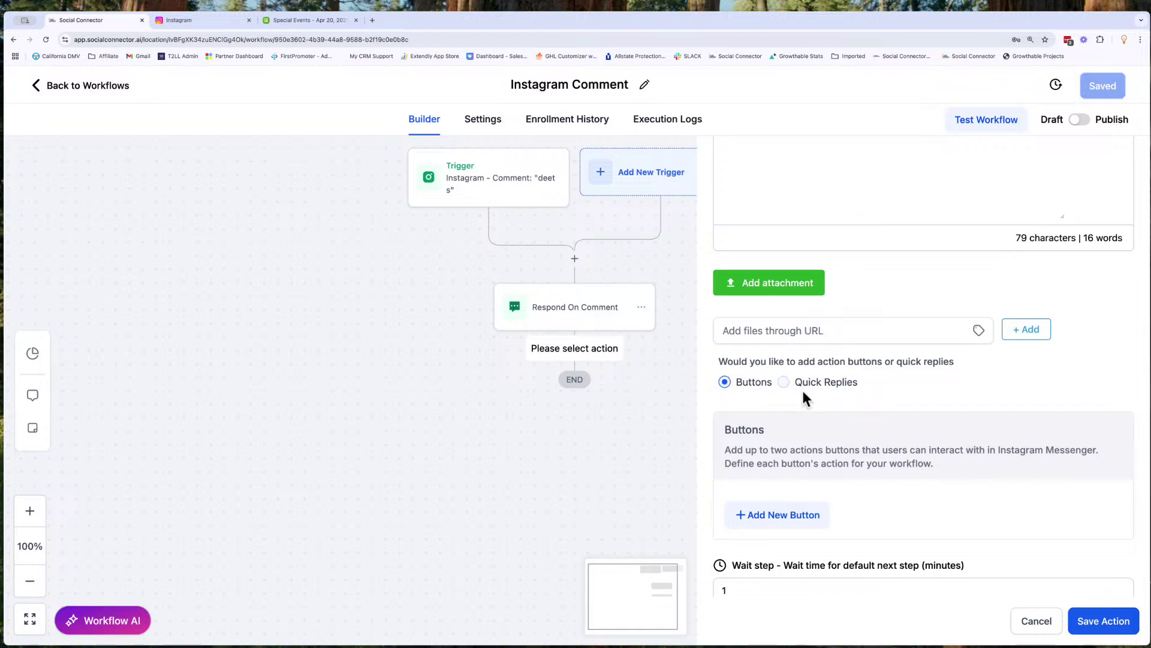
pyautogui.scroll(1, 757, 263)
pyautogui.scroll(2, 750, 239)
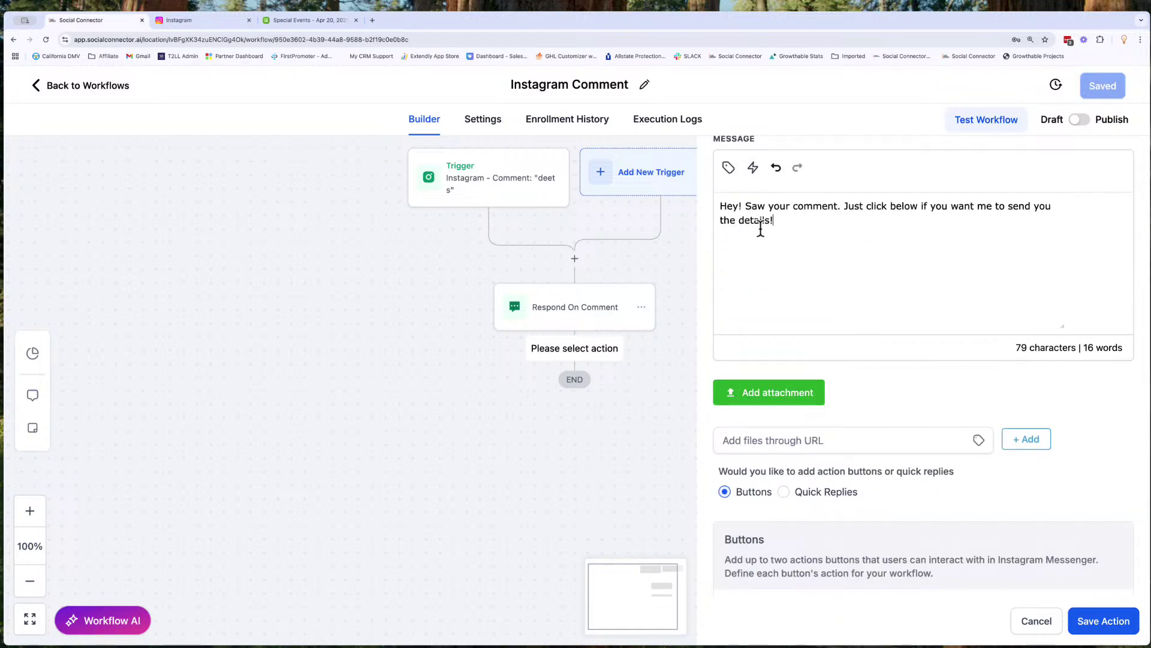
pyautogui.scroll(-3, 771, 288)
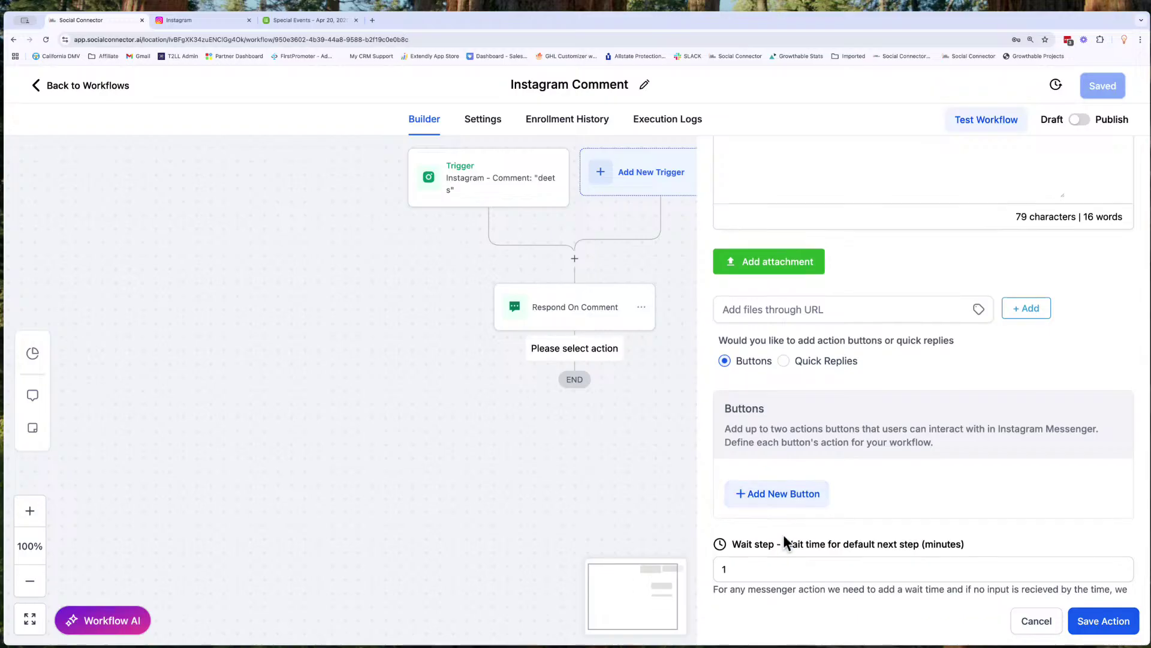
pyautogui.scroll(-2, 783, 527)
pyautogui.click(775, 443)
pyautogui.click(769, 470)
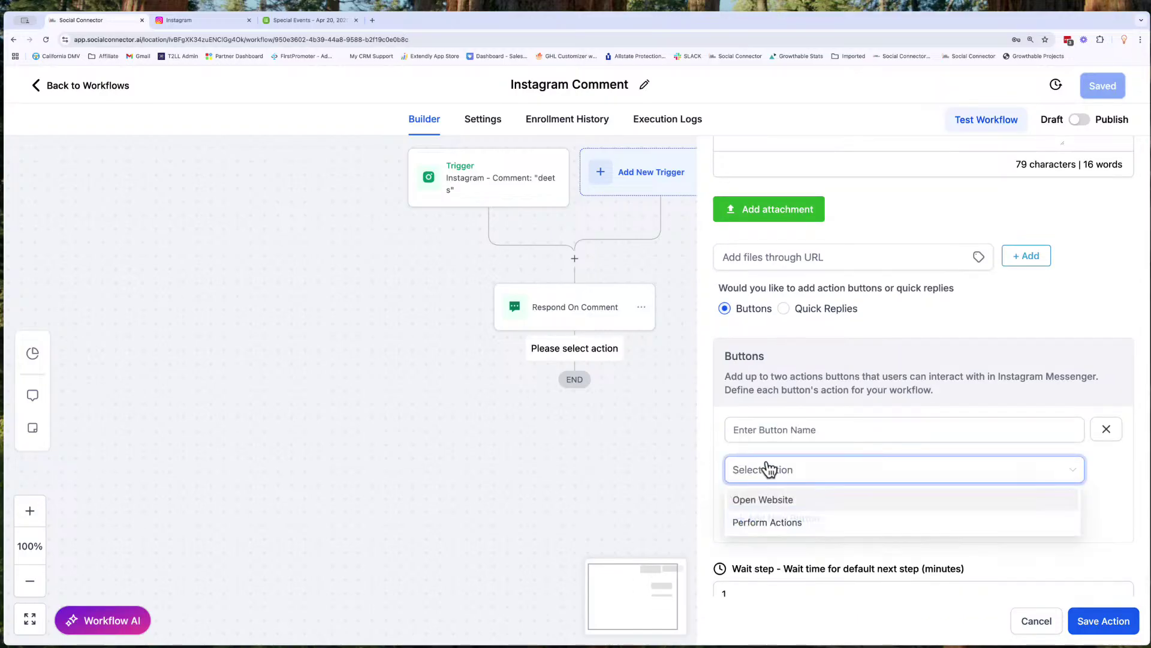
pyautogui.click(770, 501)
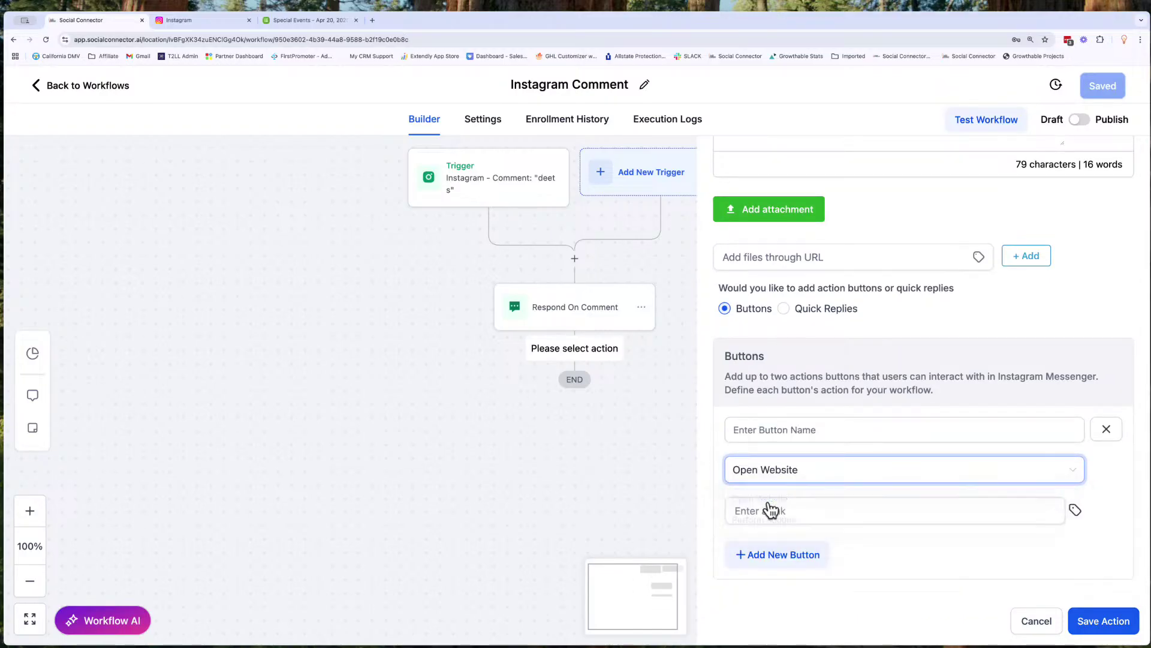
pyautogui.write('Click Here for the Deets')
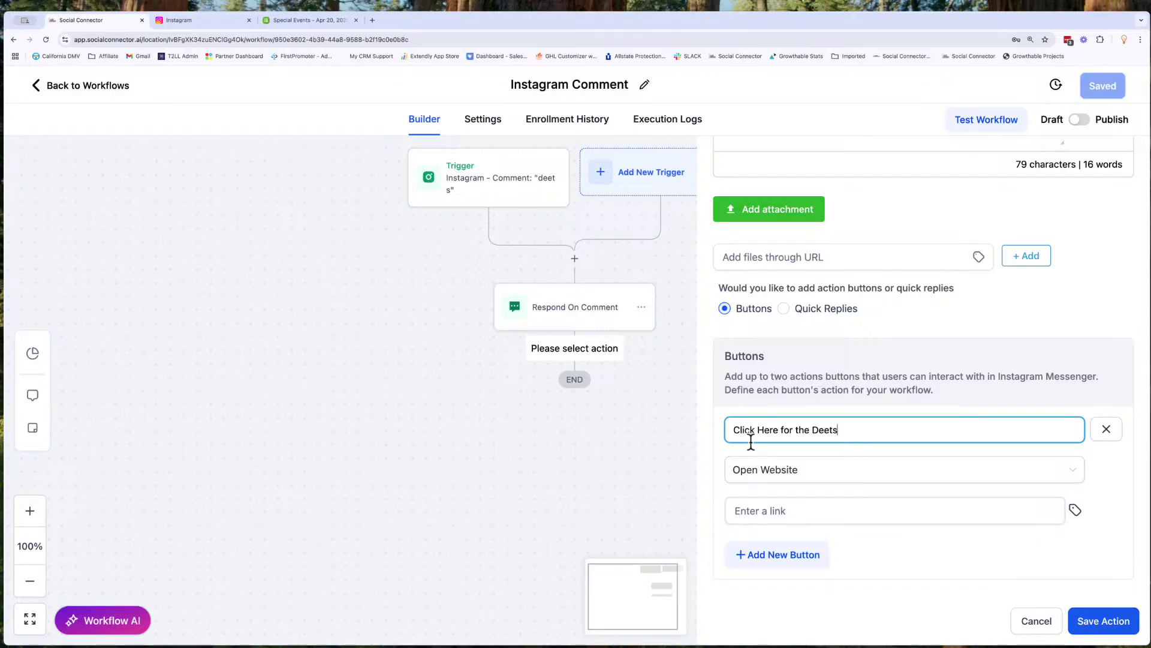
pyautogui.click(751, 507)
pyautogui.write('https://socialconnector.ai/form')
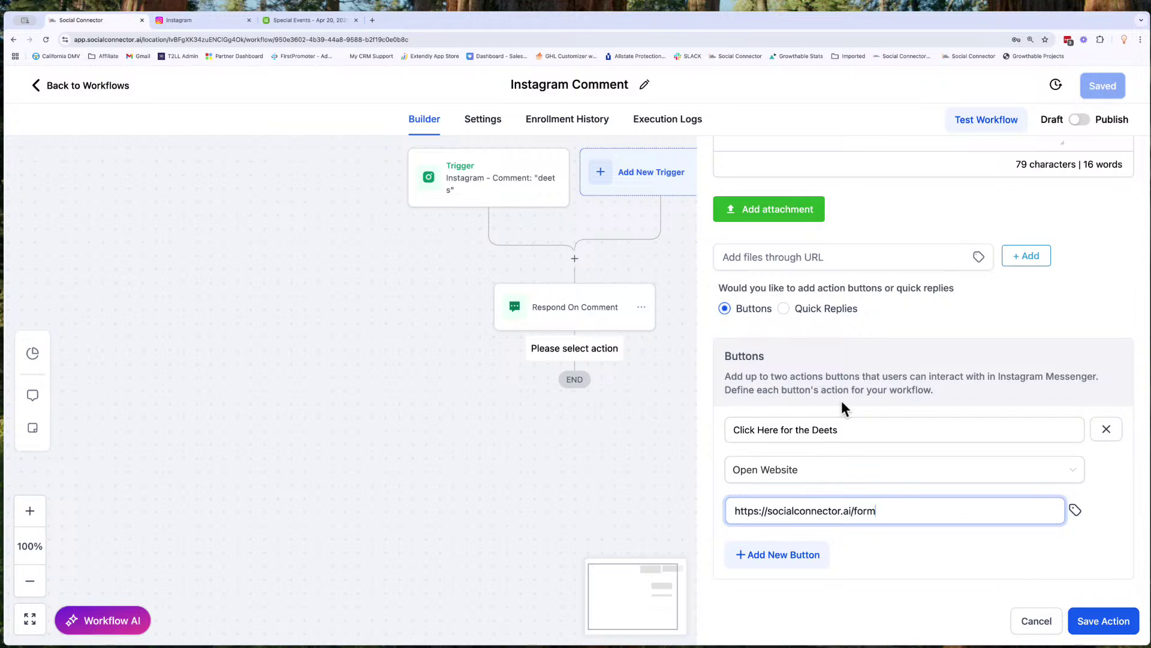
# Step: Review the DM message, attachment options, button settings and wait step of the Instagram Interactive Messenger action
pyautogui.scroll(2, 687, 256)
pyautogui.scroll(-2, 686, 257)
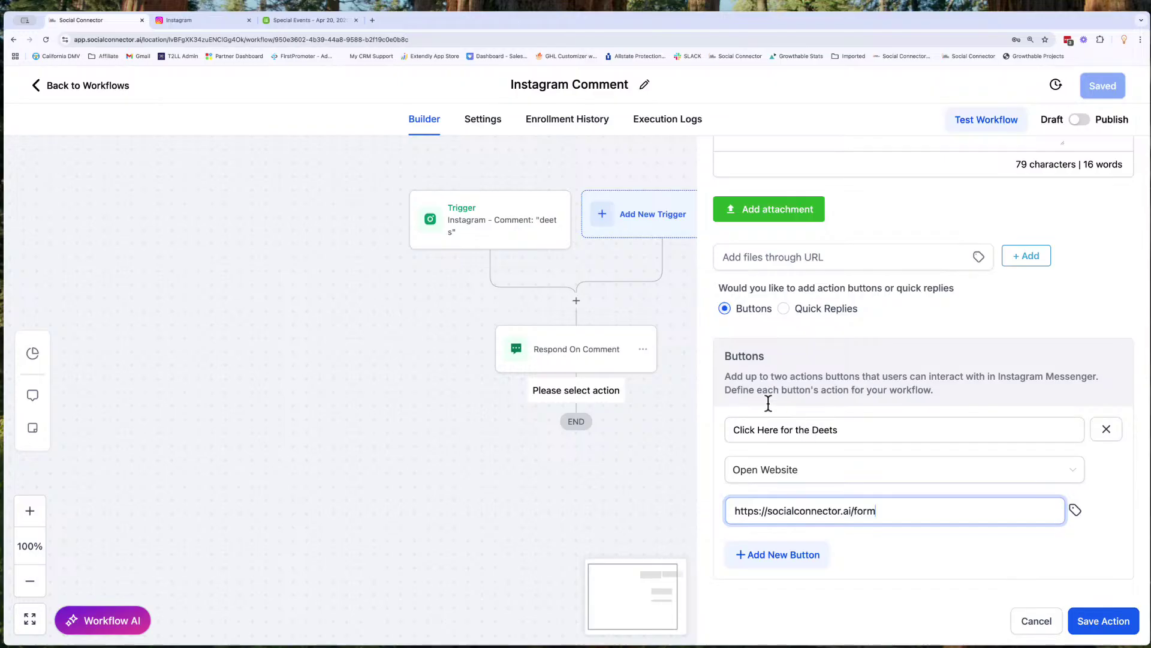
pyautogui.scroll(5, 763, 398)
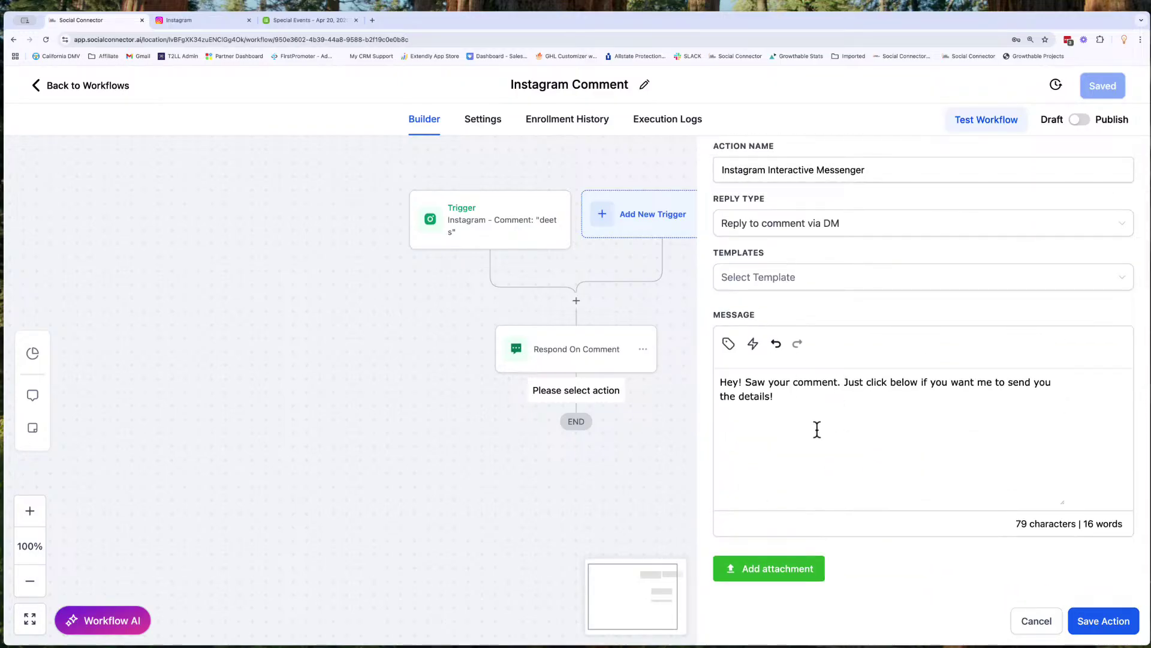
pyautogui.scroll(-3, 814, 430)
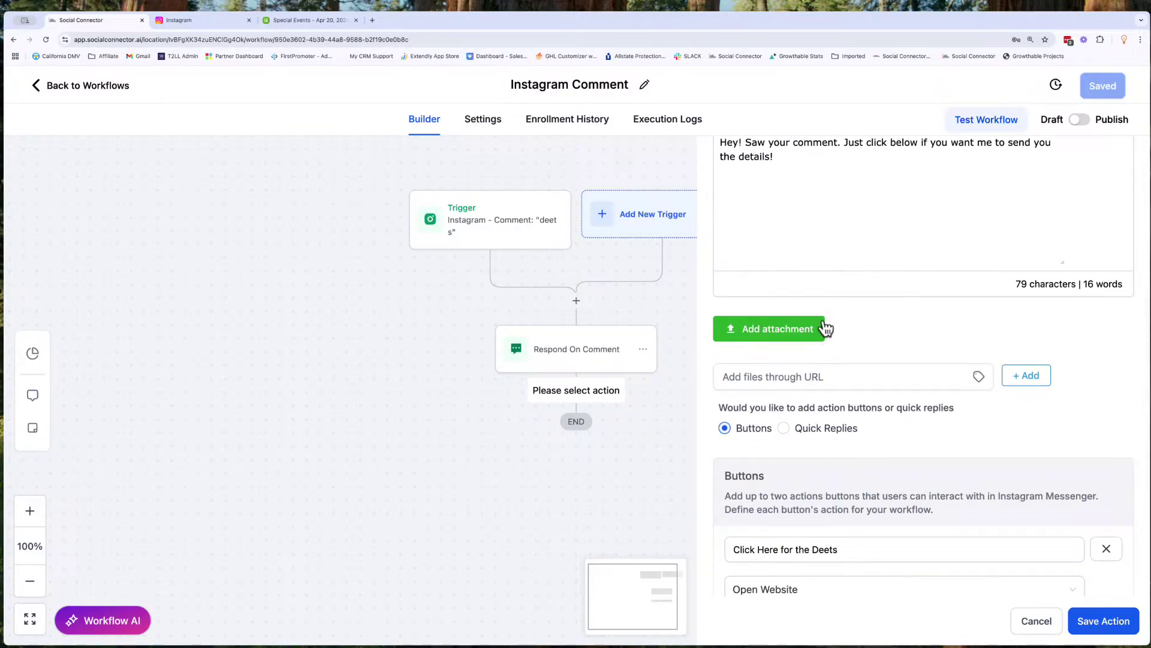
pyautogui.scroll(-2, 825, 324)
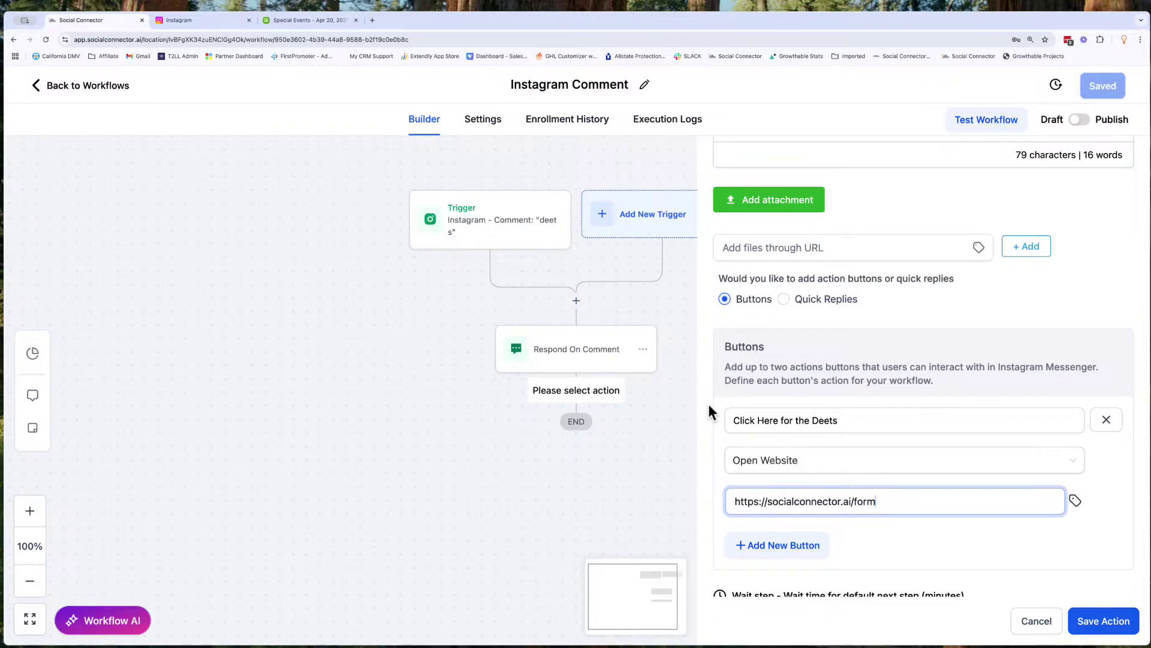
pyautogui.scroll(-2, 825, 426)
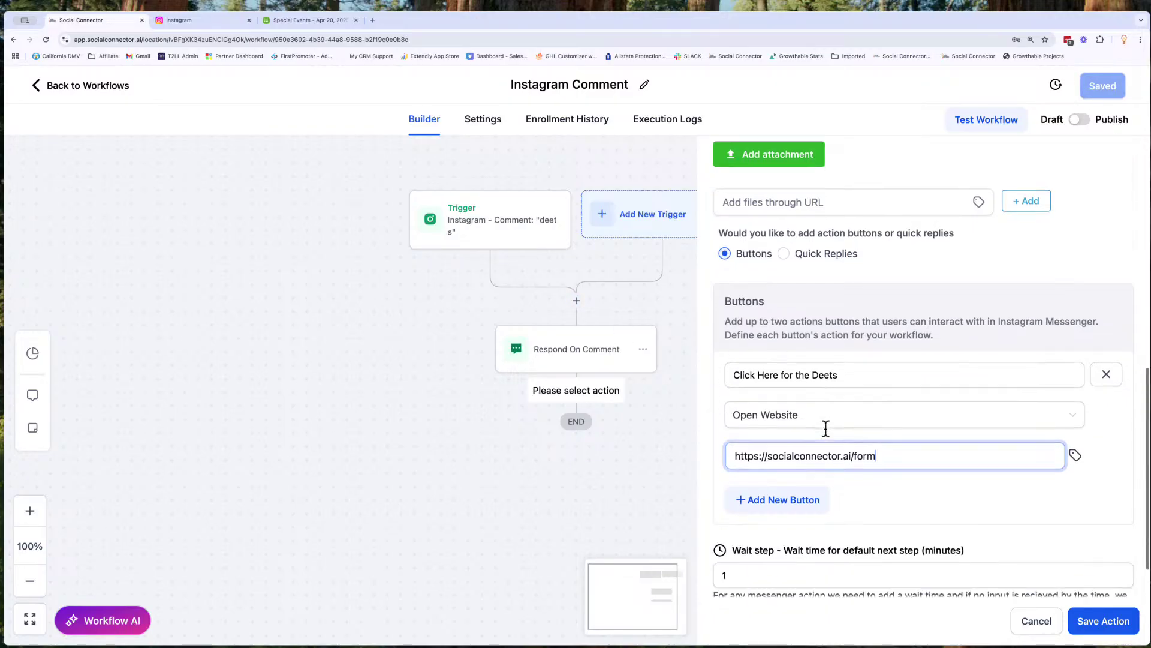
pyautogui.scroll(6, 826, 427)
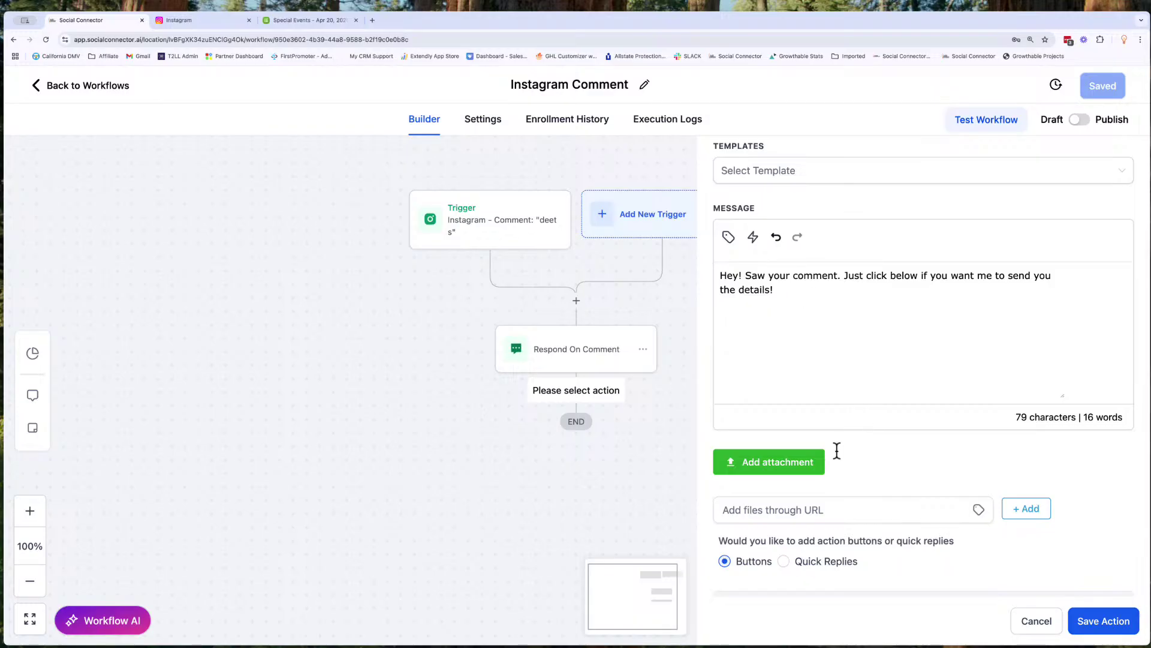
pyautogui.scroll(-3, 835, 450)
pyautogui.click(732, 330)
pyautogui.scroll(2, 734, 336)
pyautogui.scroll(-5, 734, 336)
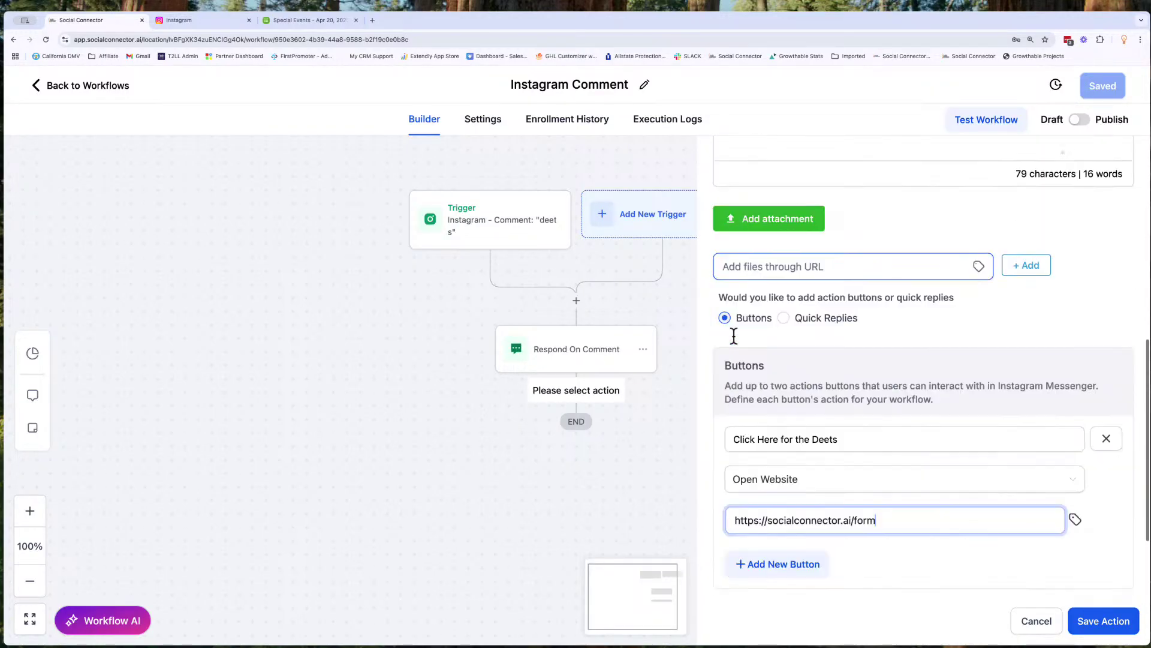
pyautogui.click(803, 396)
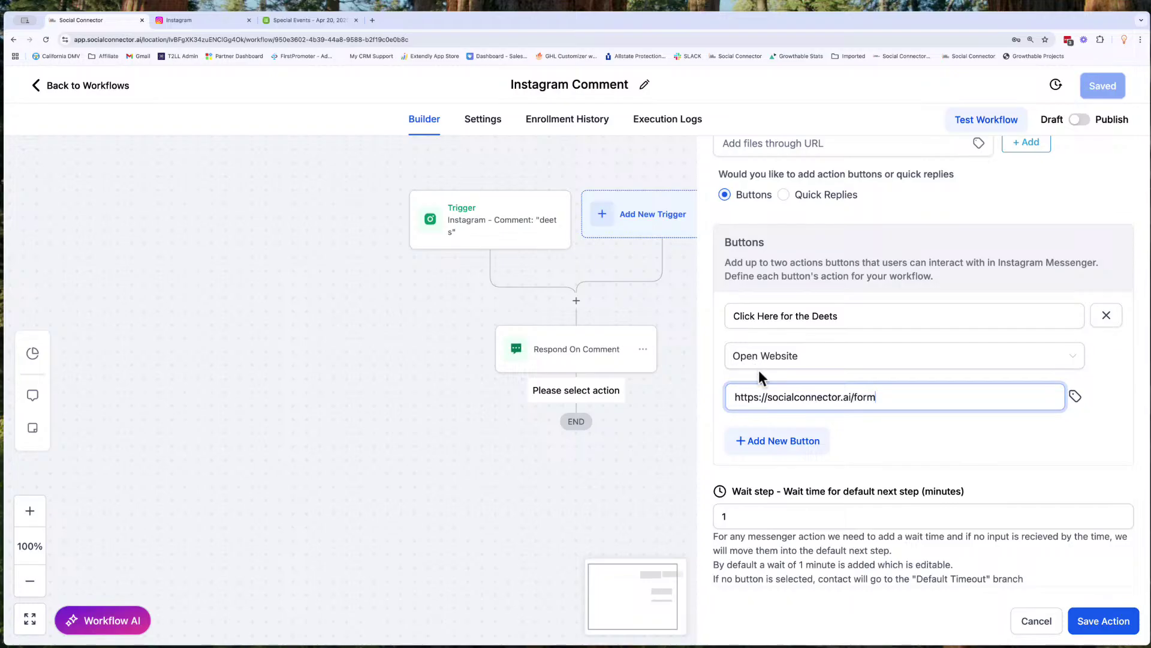
pyautogui.scroll(1, 758, 369)
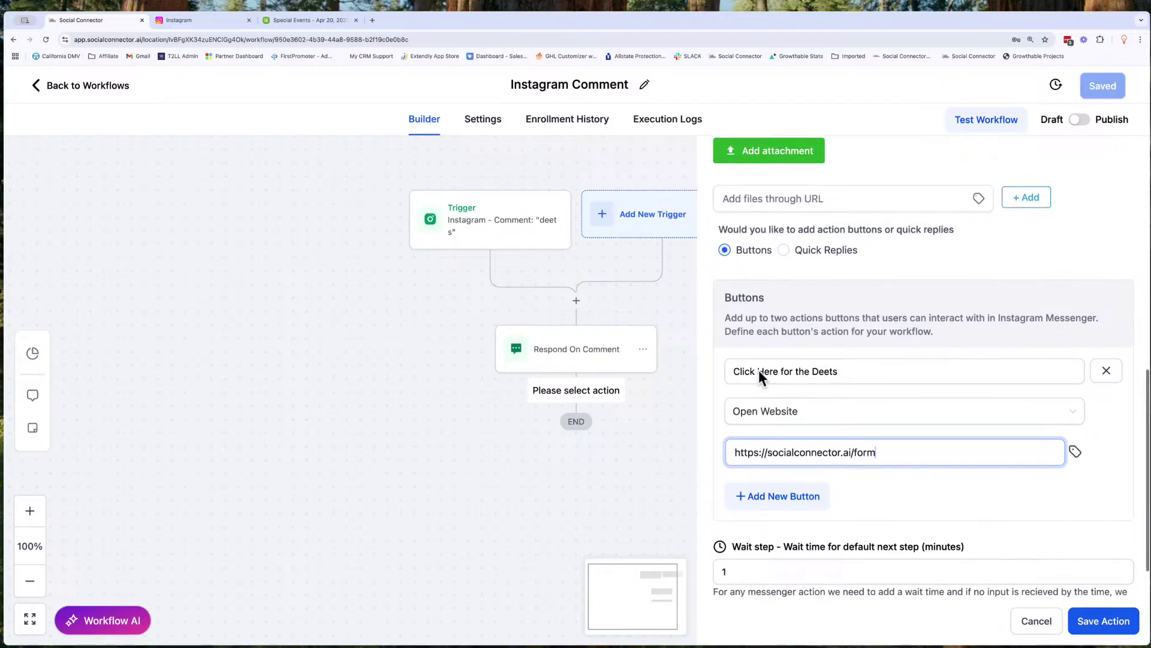
# Step: Save the Instagram Interactive Messenger action, and set and save its wait time for the default next step as 1440 minutes
pyautogui.click(1095, 628)
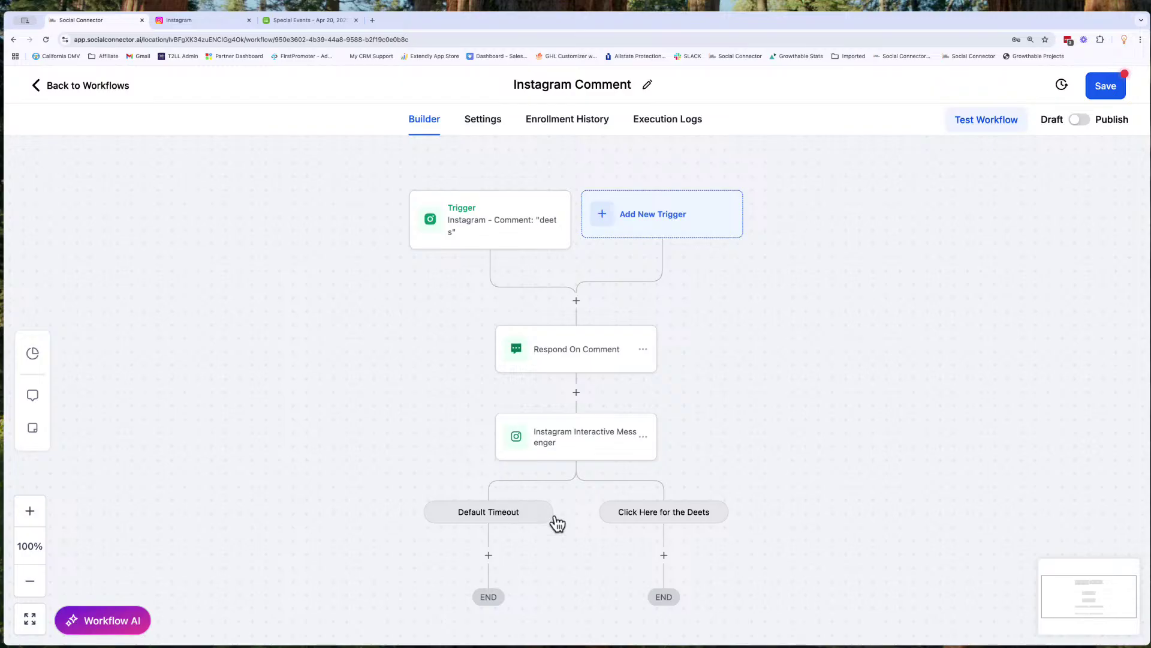
pyautogui.scroll(-5, 558, 522)
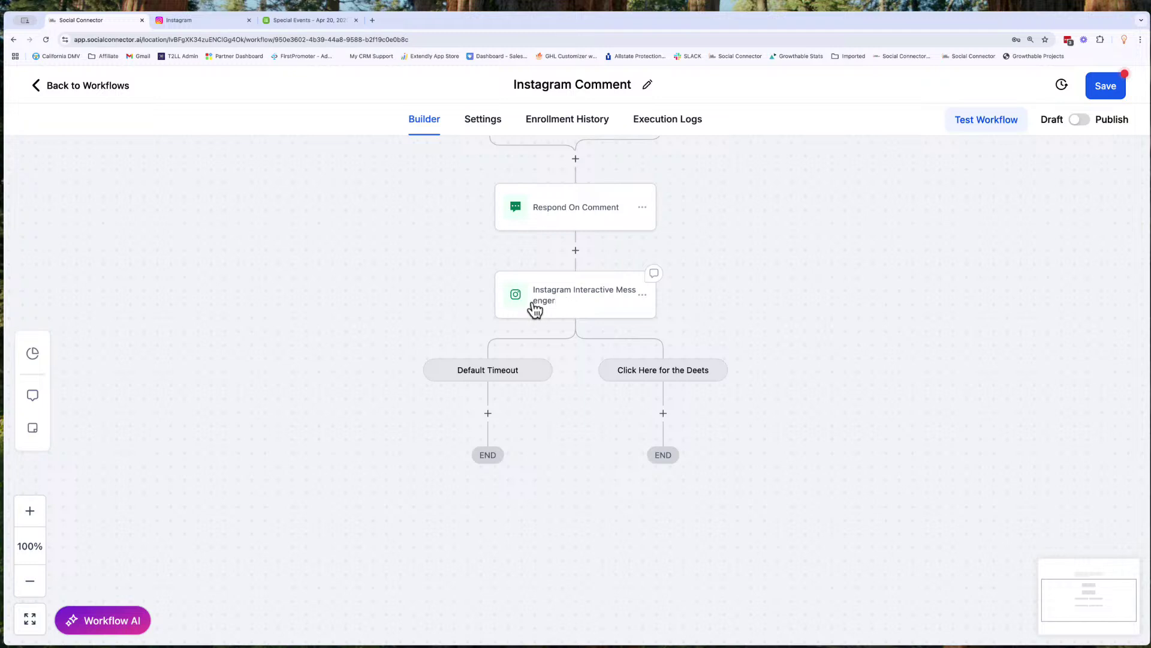
pyautogui.click(576, 309)
pyautogui.scroll(-10, 833, 454)
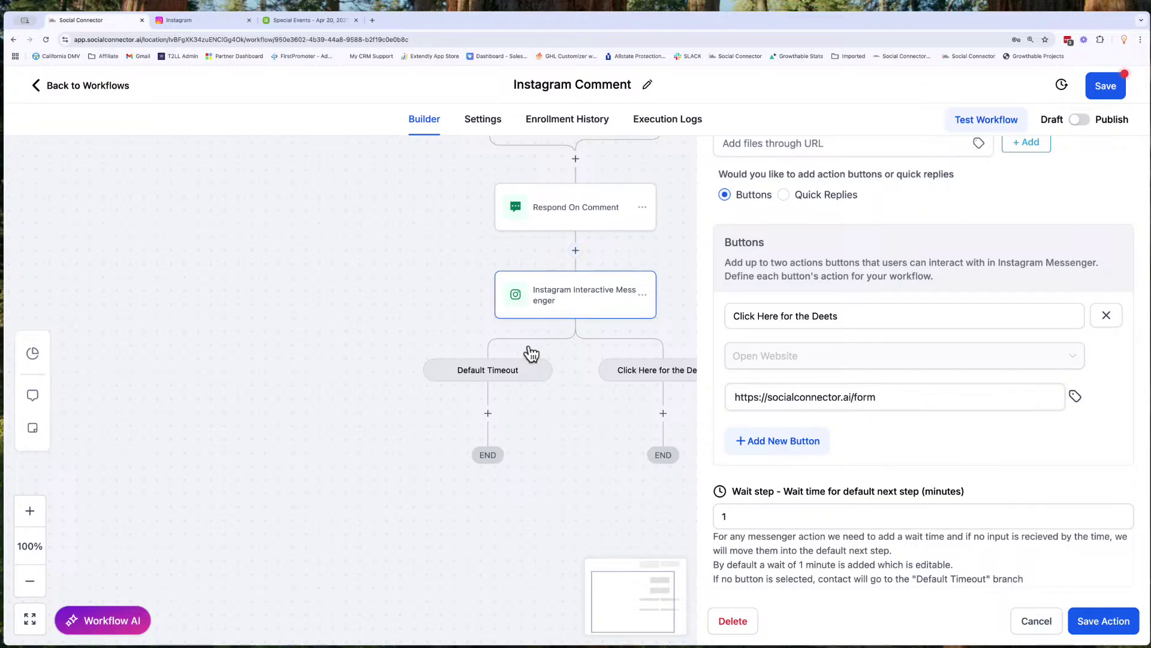
pyautogui.click(732, 517)
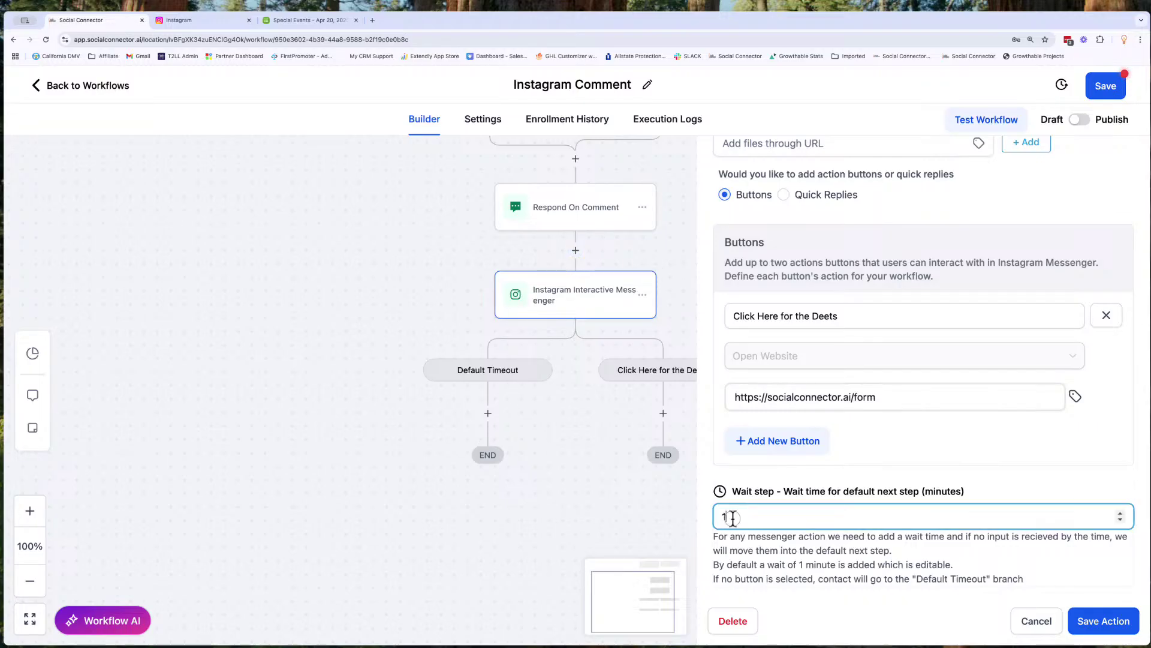
pyautogui.write('440')
pyautogui.click(1102, 621)
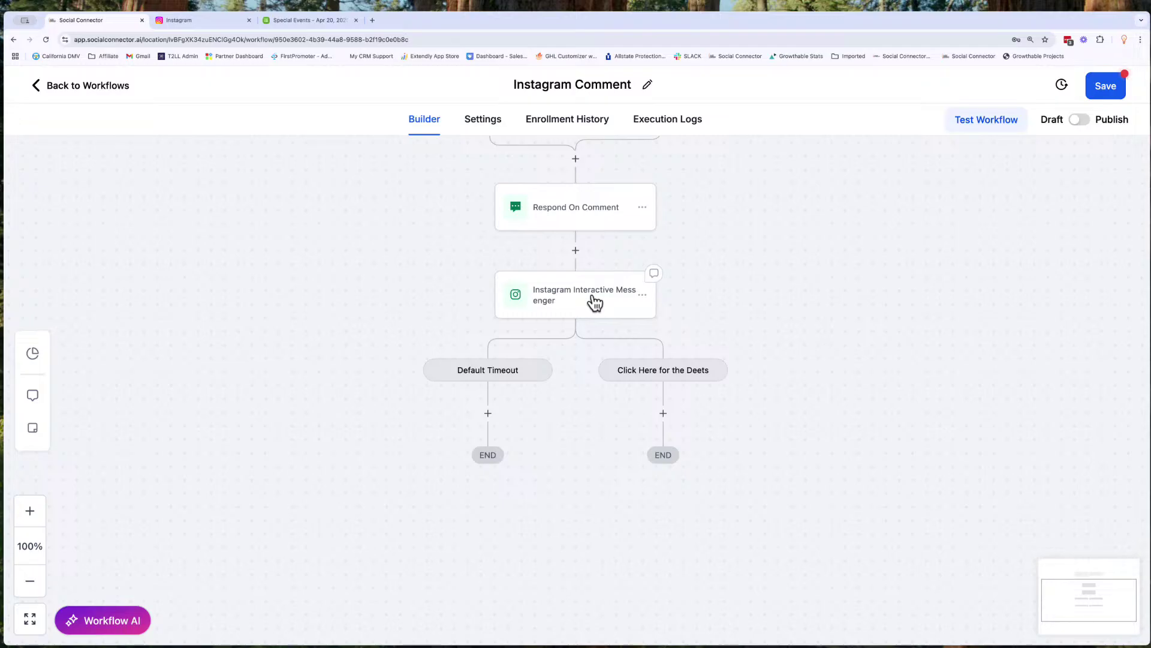
# Step: Add a 30-minute time delay Wait action named "Wait 30 Minutes" to the "Click Here for the Deets" branch and save it
pyautogui.click(665, 413)
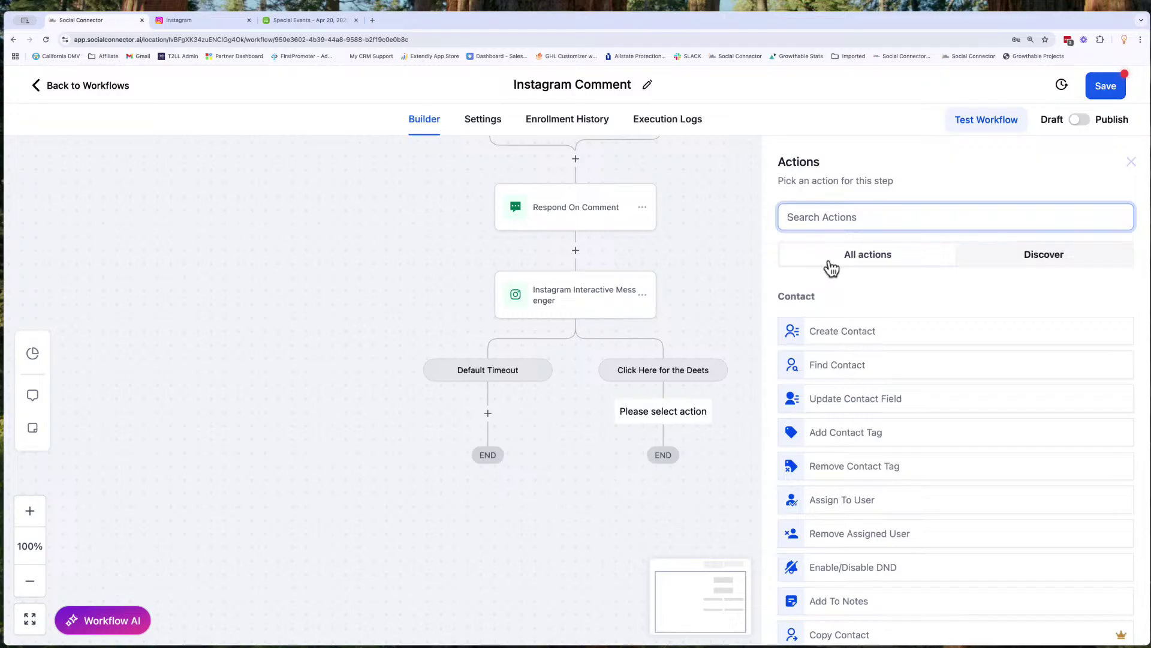
pyautogui.write('Wait')
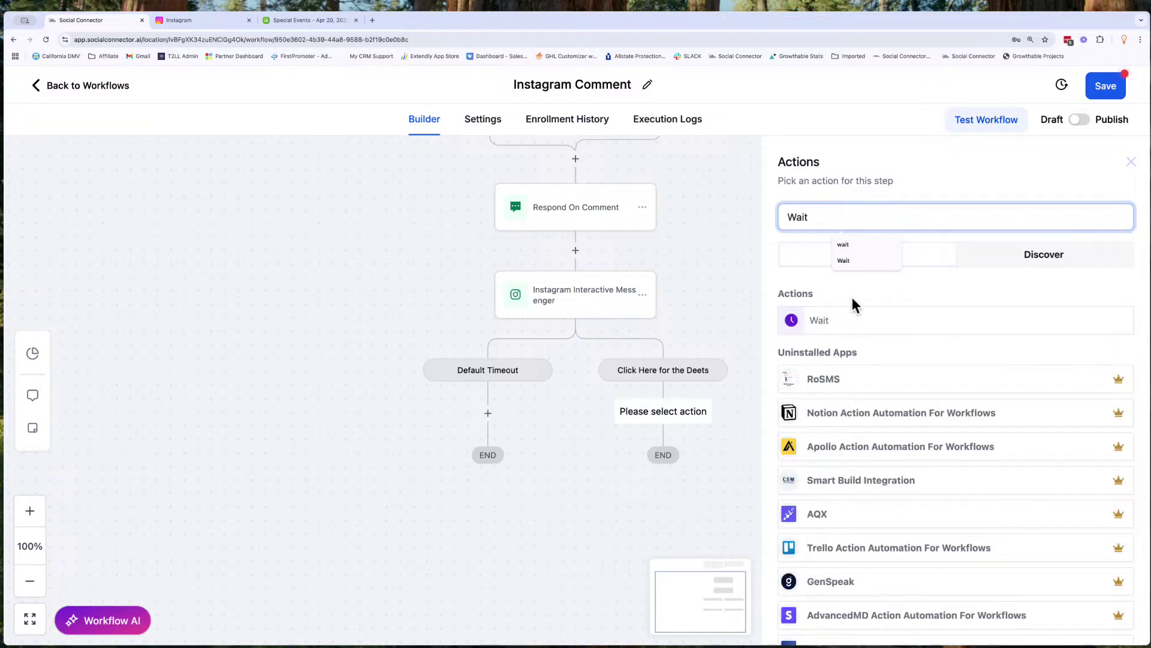
pyautogui.click(821, 322)
pyautogui.click(581, 365)
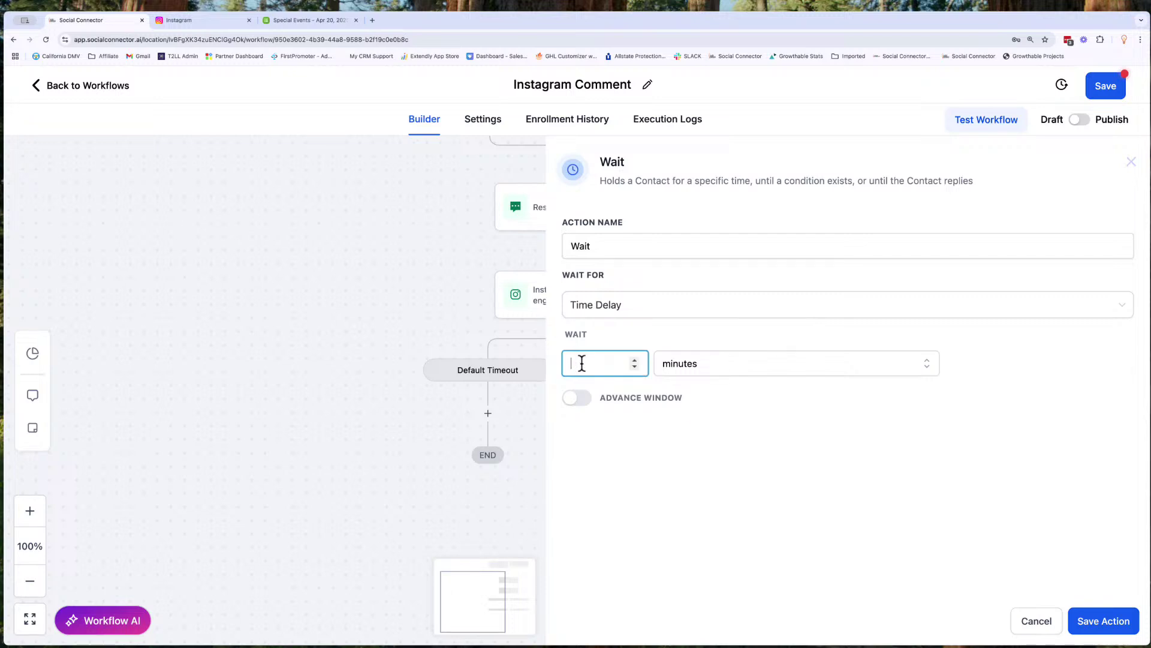
pyautogui.click(609, 245)
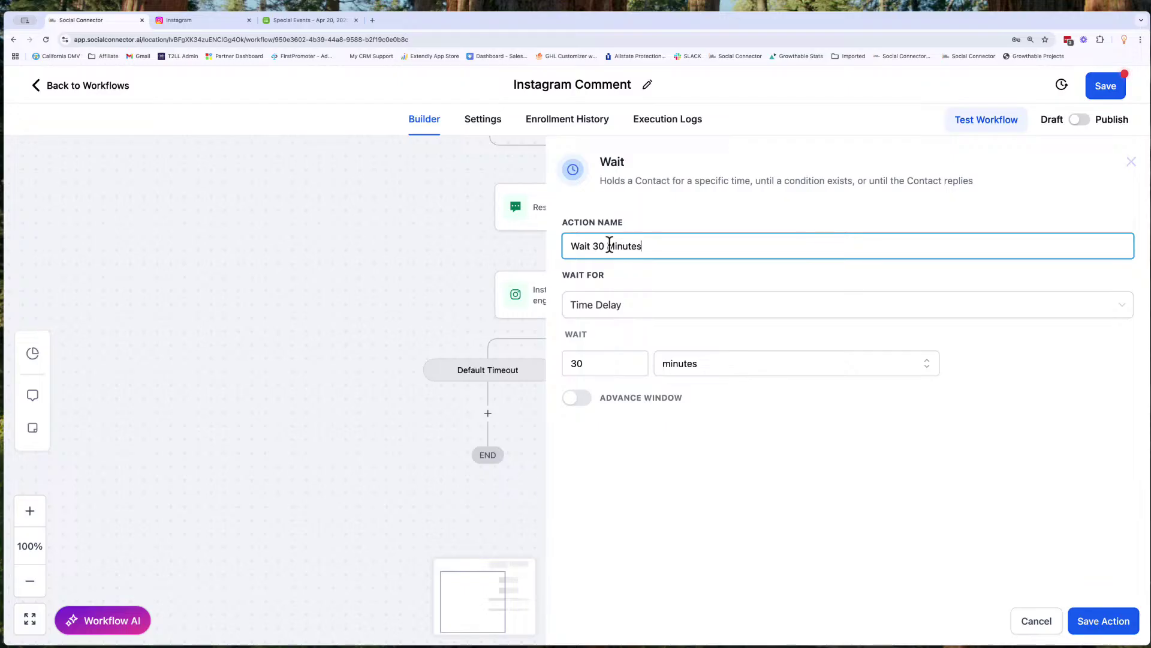
pyautogui.click(1106, 622)
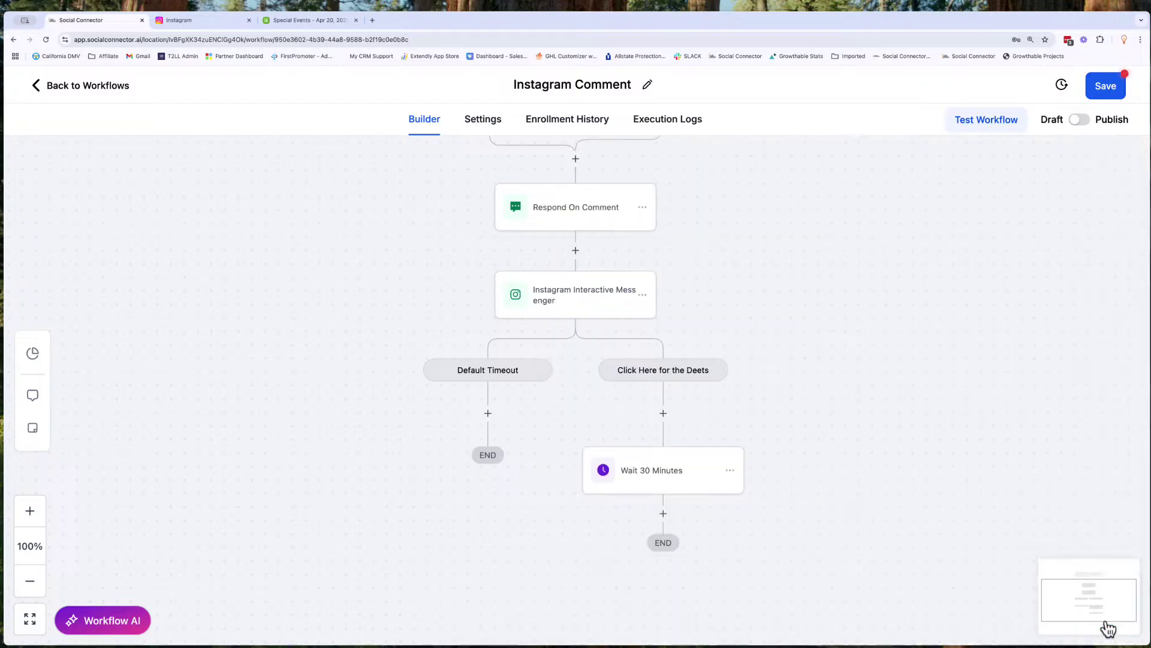
pyautogui.click(669, 513)
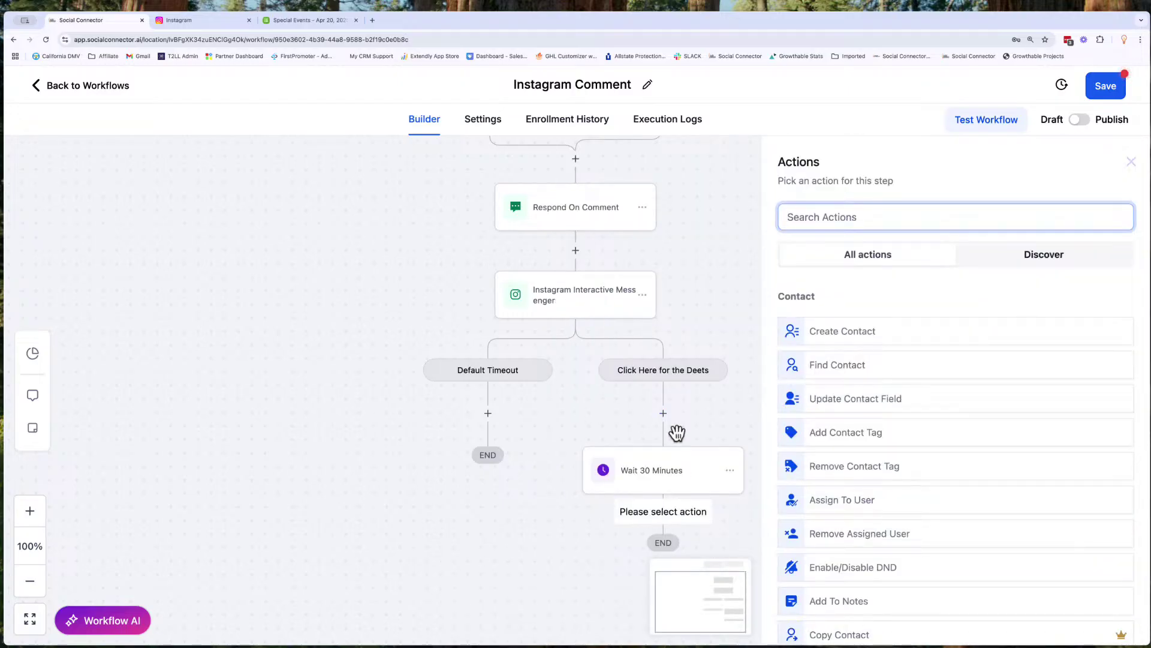
pyautogui.click(1130, 163)
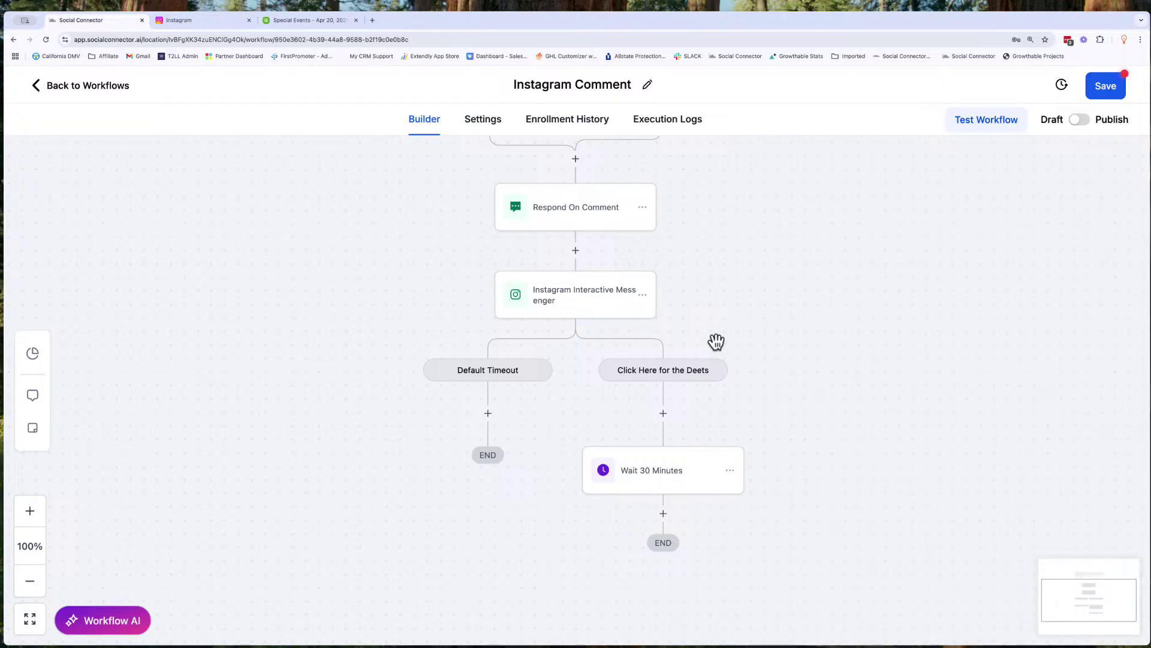
pyautogui.scroll(-2, 568, 378)
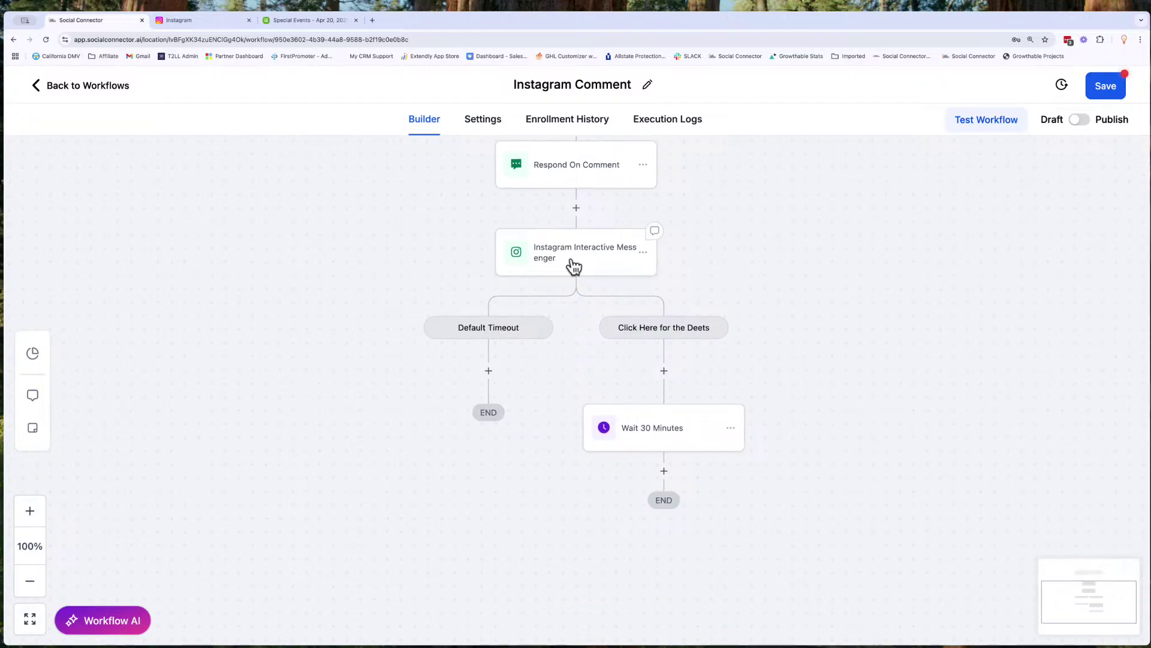
# Step: Reword the Instagram Interactive Messenger message to "Hey! Saw your comment. Just want to make sure you still want the deets?"
pyautogui.click(571, 258)
pyautogui.click(891, 401)
pyautogui.scroll(-3, 891, 403)
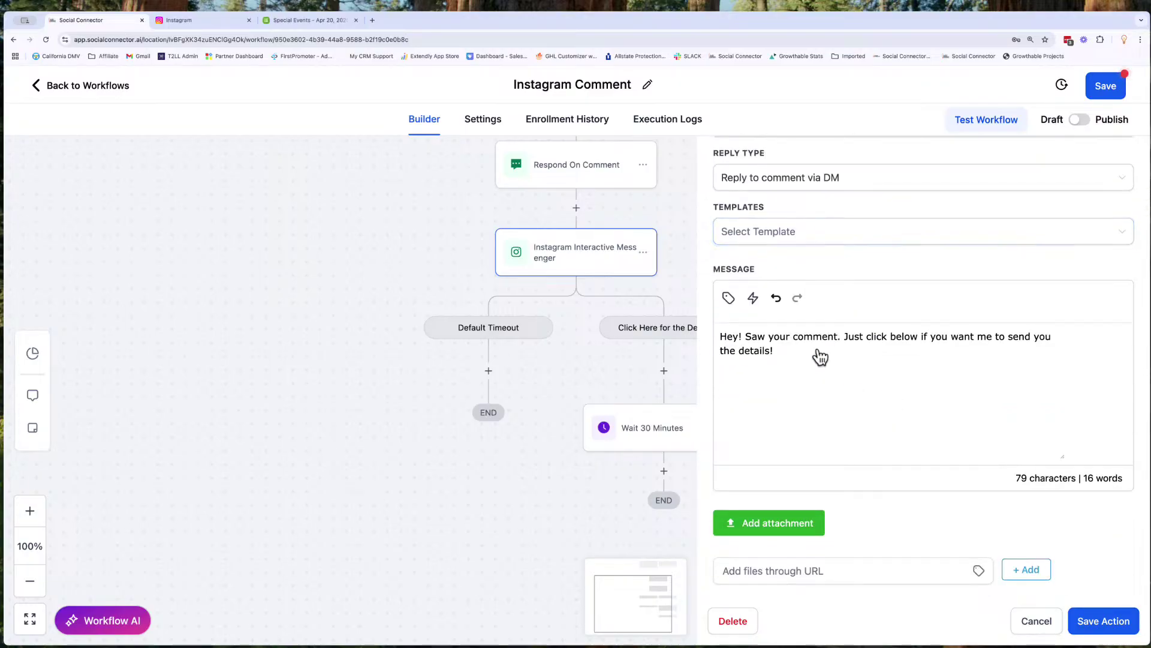
pyautogui.scroll(-1, 830, 403)
pyautogui.moveTo(844, 315); pyautogui.dragTo(870, 346)
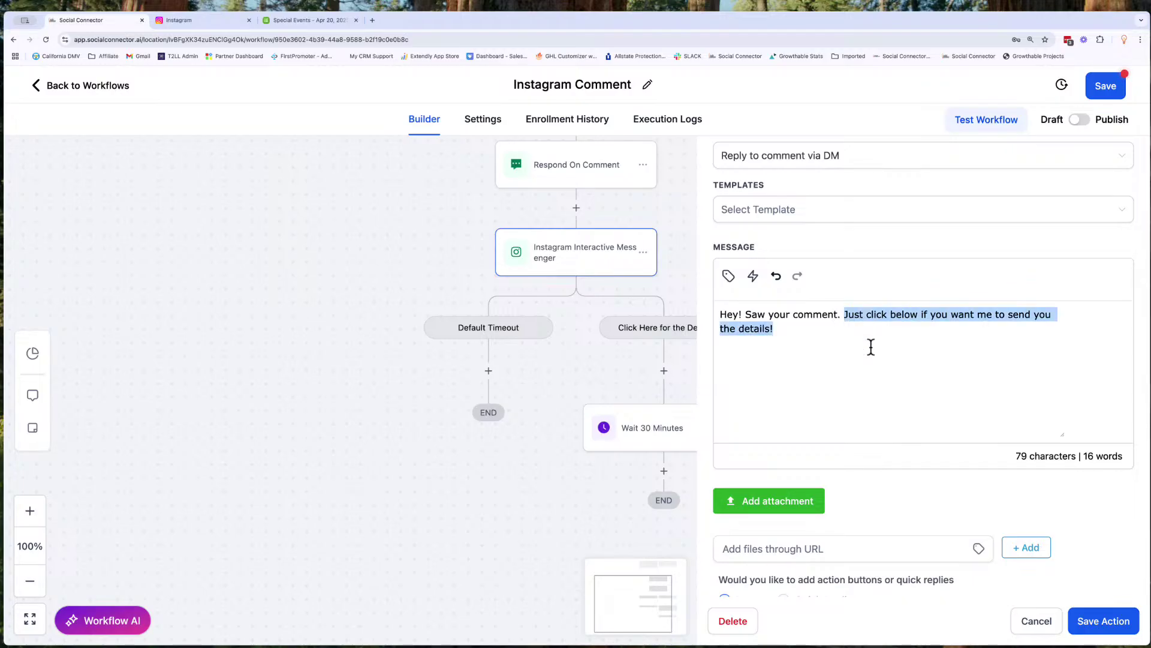
pyautogui.write('Just w')
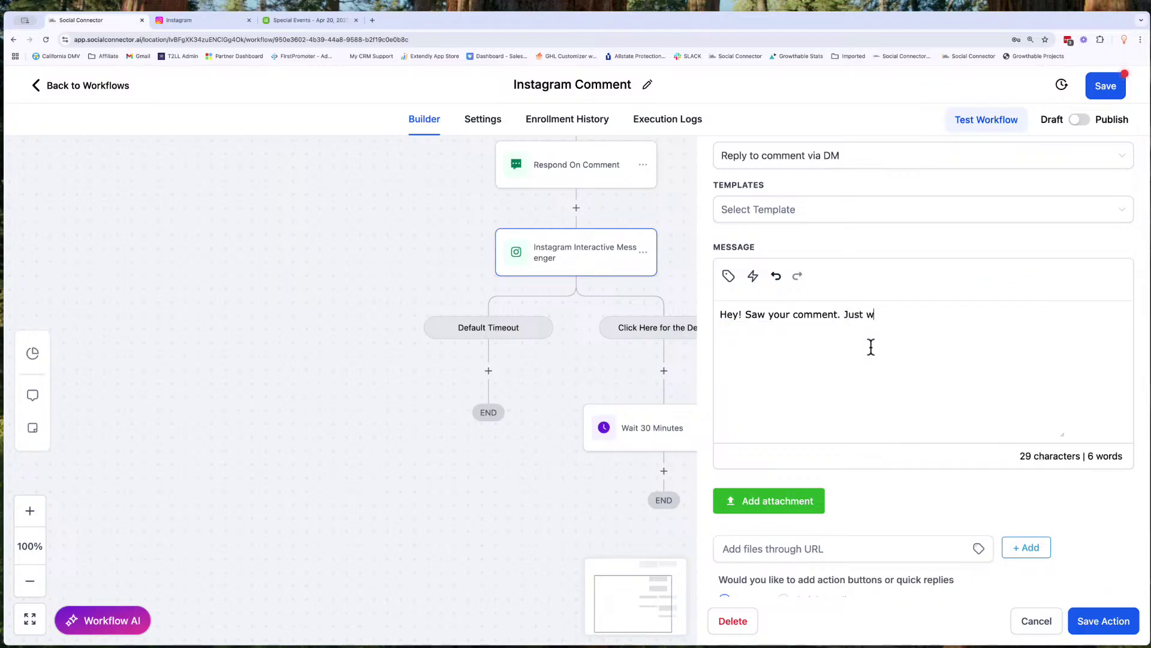
pyautogui.write('ntnt you')
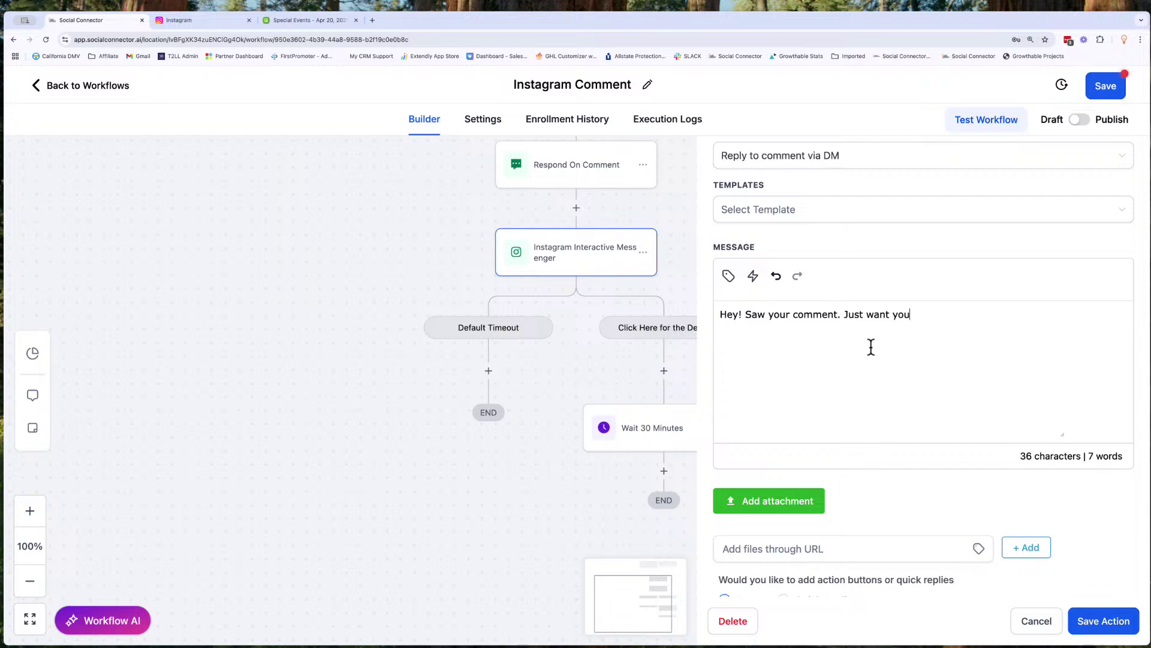
pyautogui.write('make sure you still w')
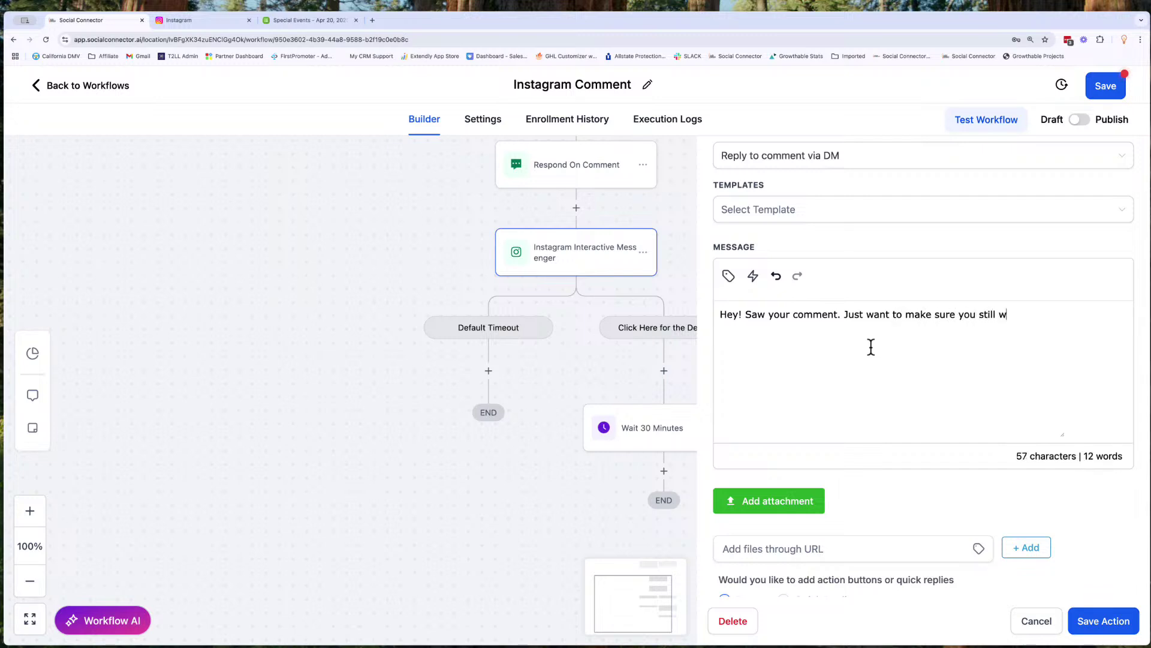
pyautogui.write('ant the deets?')
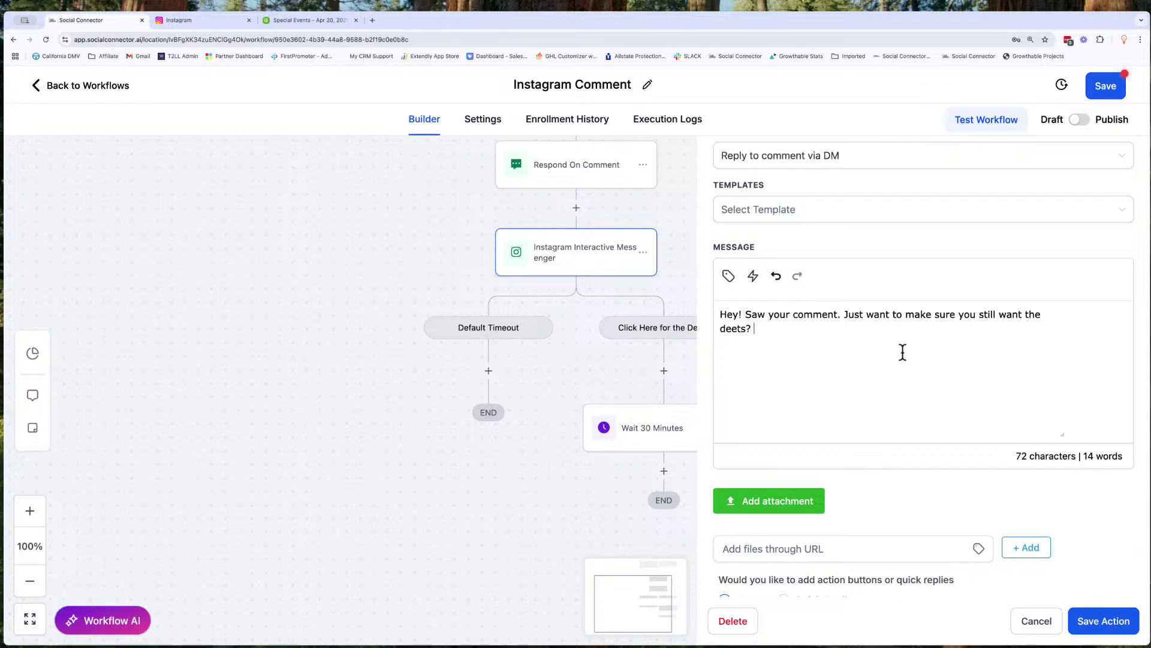
# Step: Add three pointing-down emojis 👇👇👇 after "deets?" at the end of the message
pyautogui.rightClick(777, 338)
pyautogui.click(796, 341)
pyautogui.hotkey('shift', 'Left')
pyautogui.hotkey('ctrl', 'v')
pyautogui.hotkey('ctrl', 'v')
# Step: Switch the message from buttons to quick replies and add a quick reply named "Yes!"
pyautogui.scroll(-3, 750, 419)
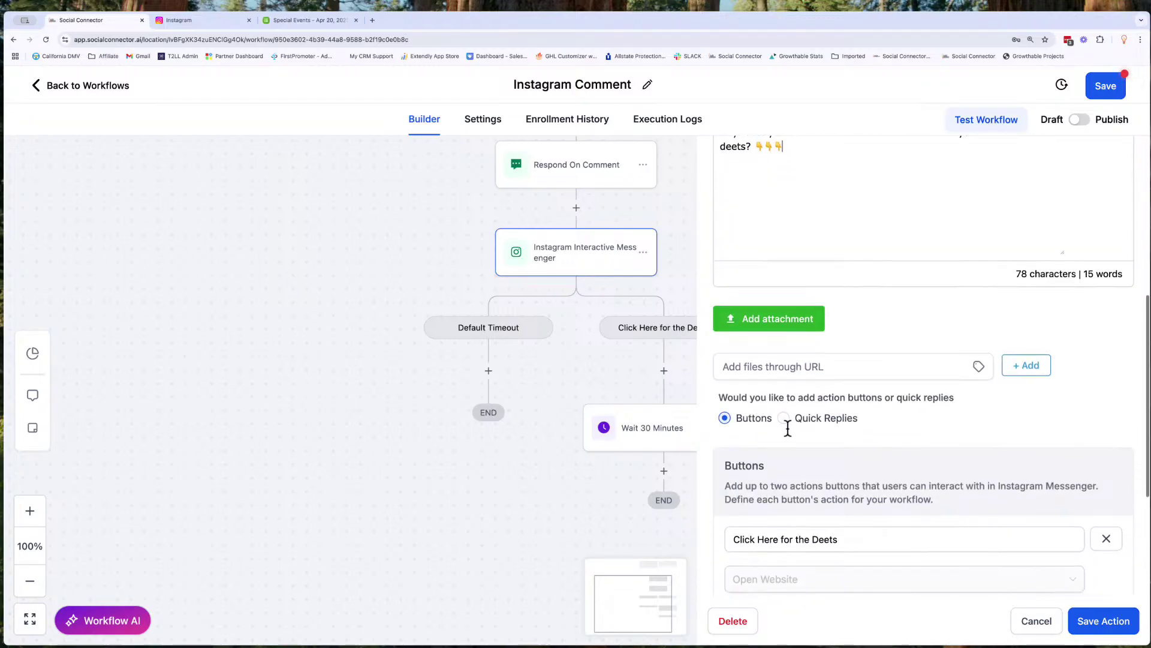
pyautogui.click(785, 419)
pyautogui.scroll(-2, 819, 462)
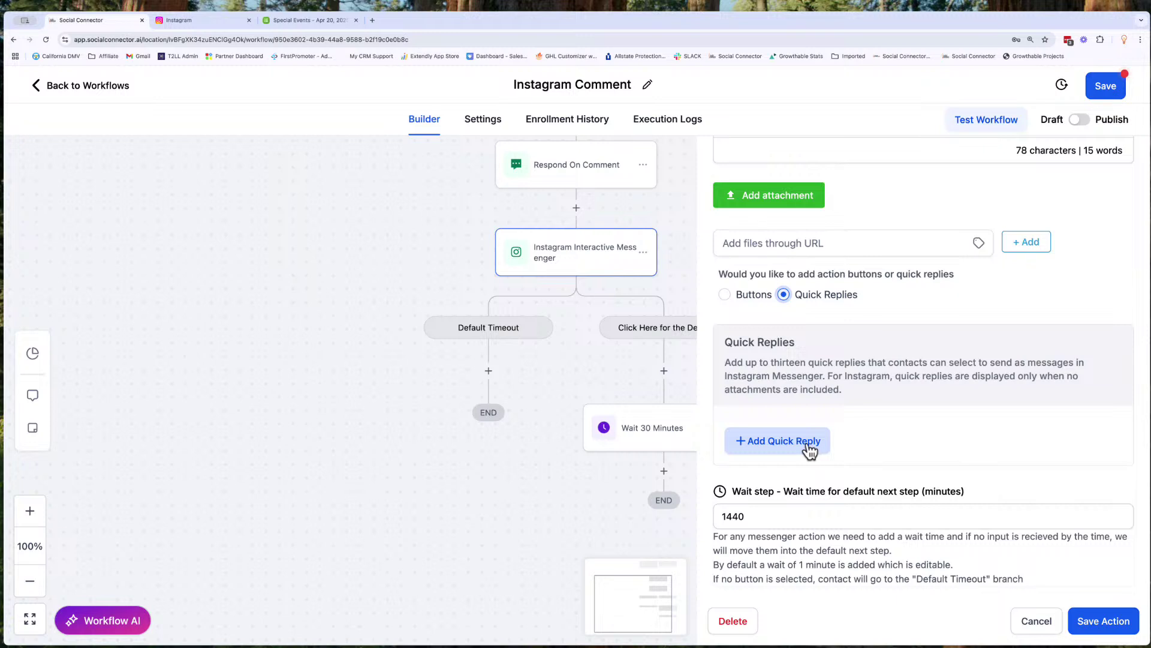
pyautogui.click(775, 449)
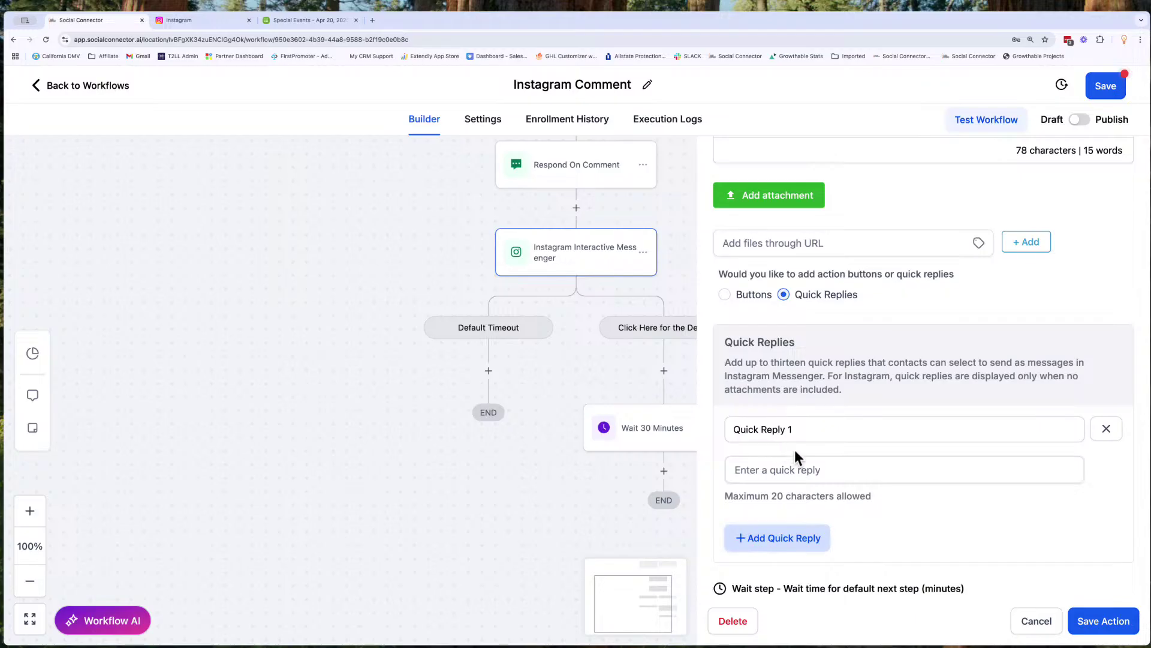
pyautogui.doubleClick(779, 429)
pyautogui.tripleClick(781, 429)
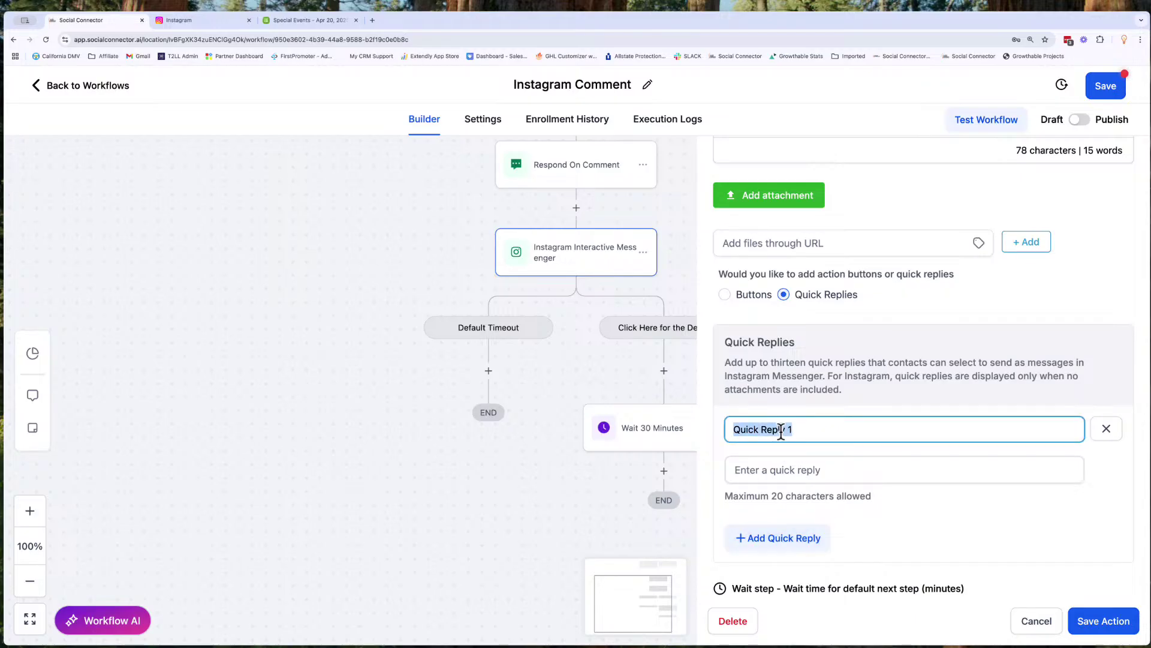
pyautogui.write('Yese!')
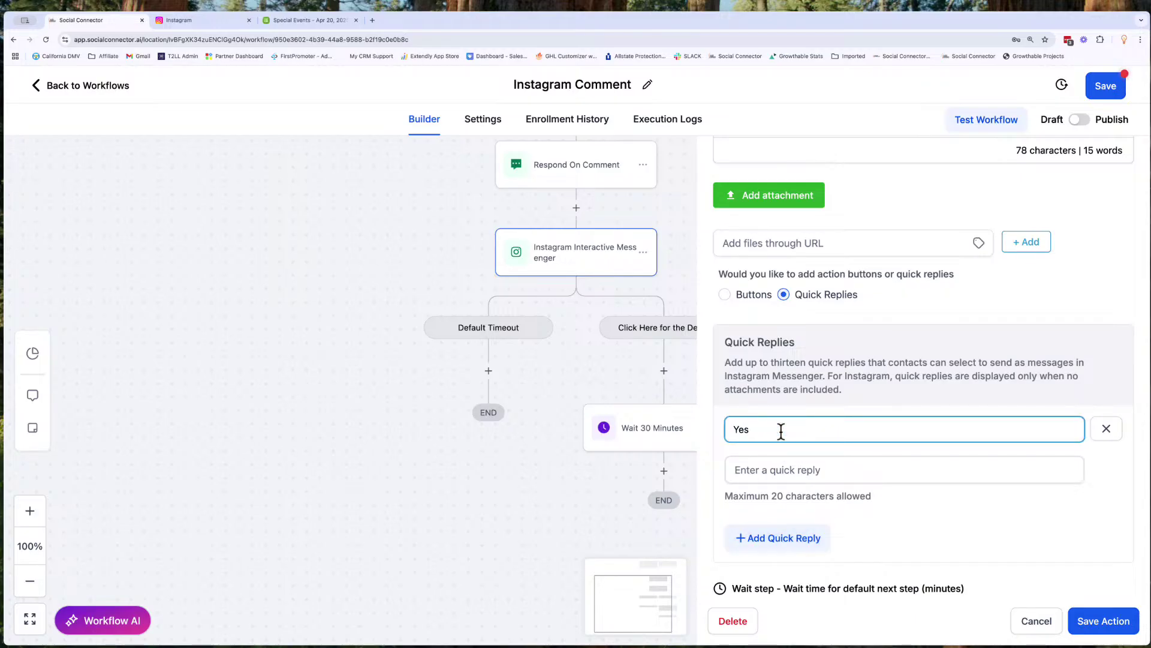
# Step: Set the reply text of the "Yes!" quick reply to "Yes! Deets Now"
pyautogui.click(782, 475)
pyautogui.write('Yes! Please send me')
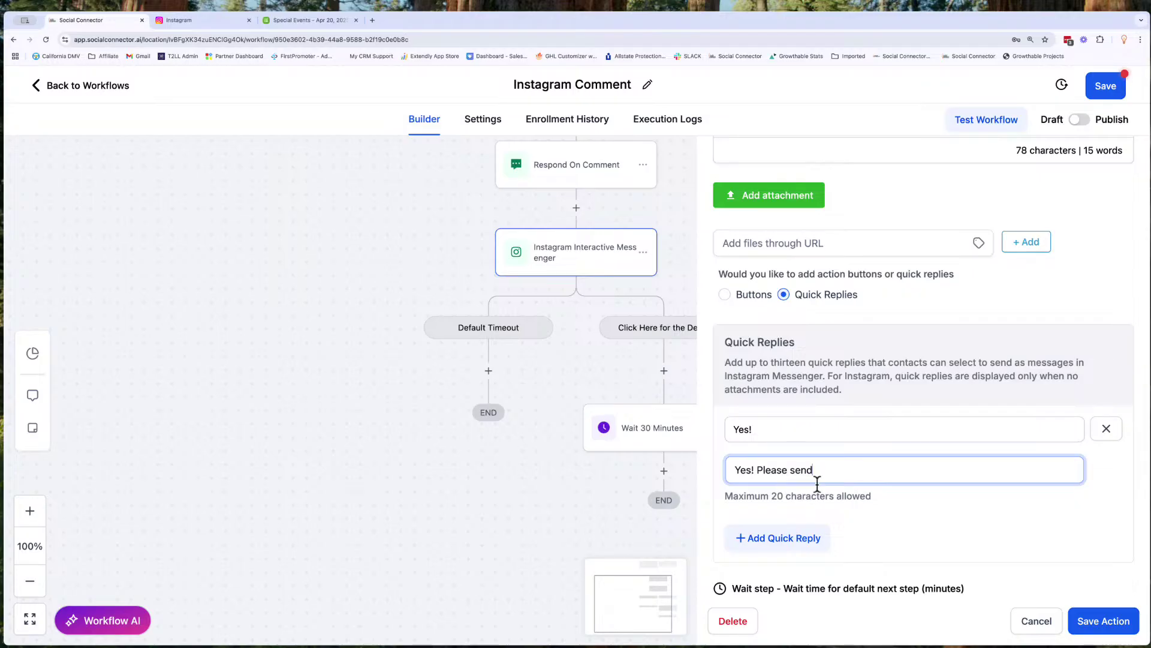
pyautogui.doubleClick(803, 469)
pyautogui.press('BackSpace')
pyautogui.write("Deet's")
pyautogui.press('BackSpace')
pyautogui.press('BackSpace')
pyautogui.write('s Now')
# Step: Add a second quick reply named "No" with the reply text "No thank", and save the action
pyautogui.click(804, 537)
pyautogui.click(756, 560)
pyautogui.tripleClick(756, 560)
pyautogui.write('No')
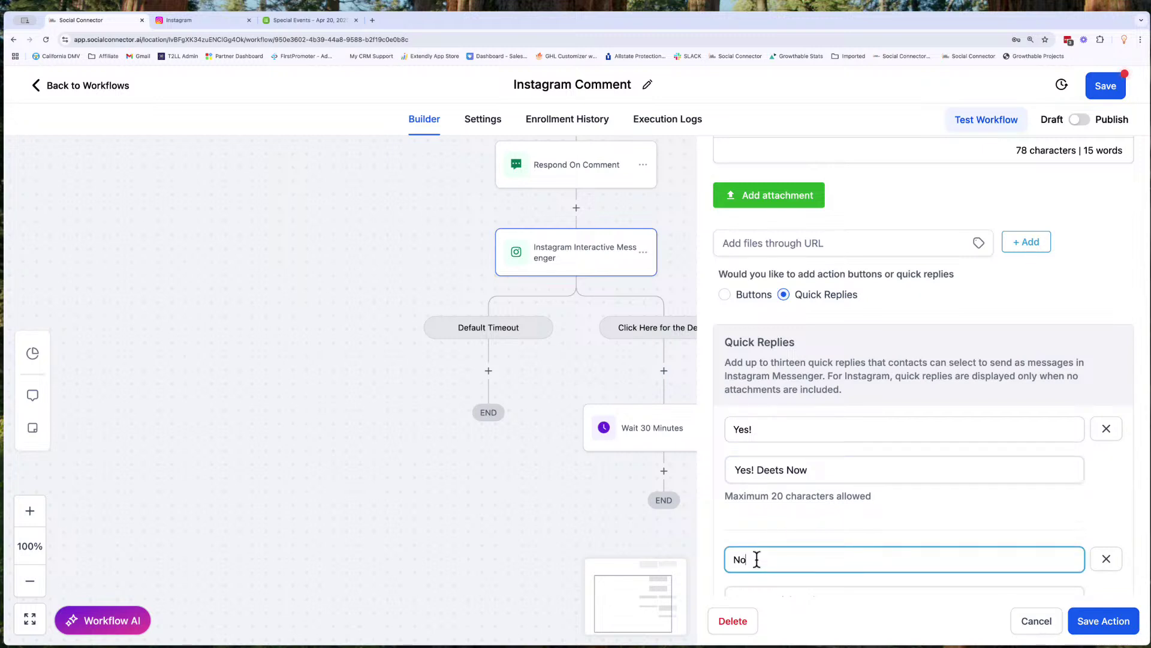
pyautogui.scroll(-3, 769, 502)
pyautogui.click(744, 391)
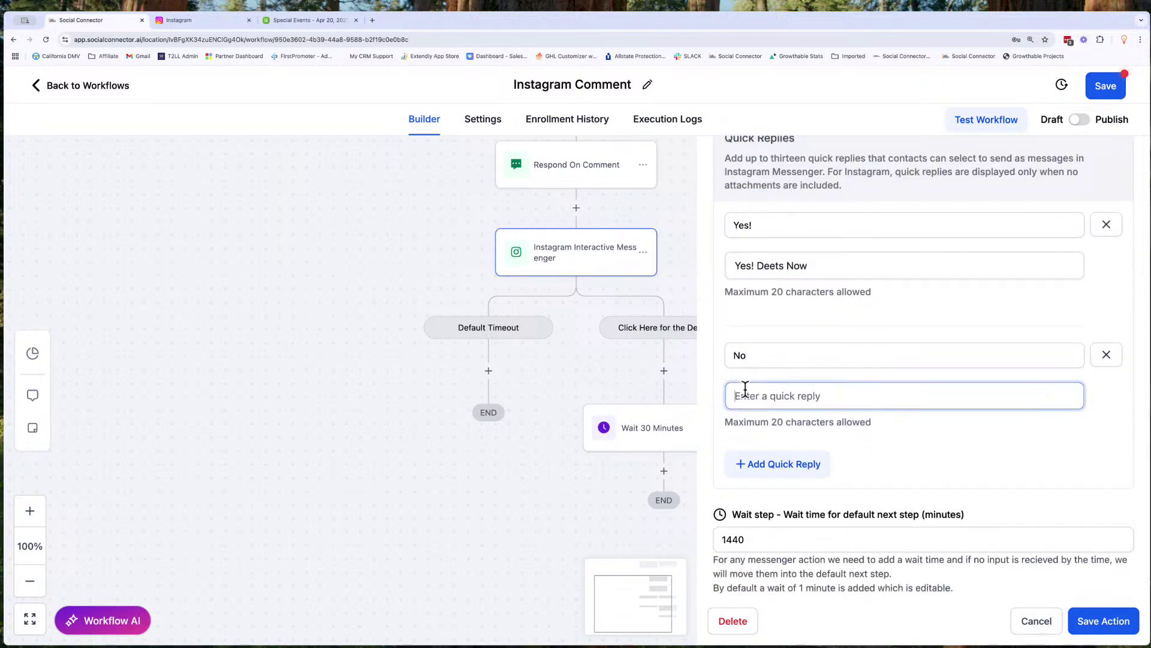
pyautogui.write('No')
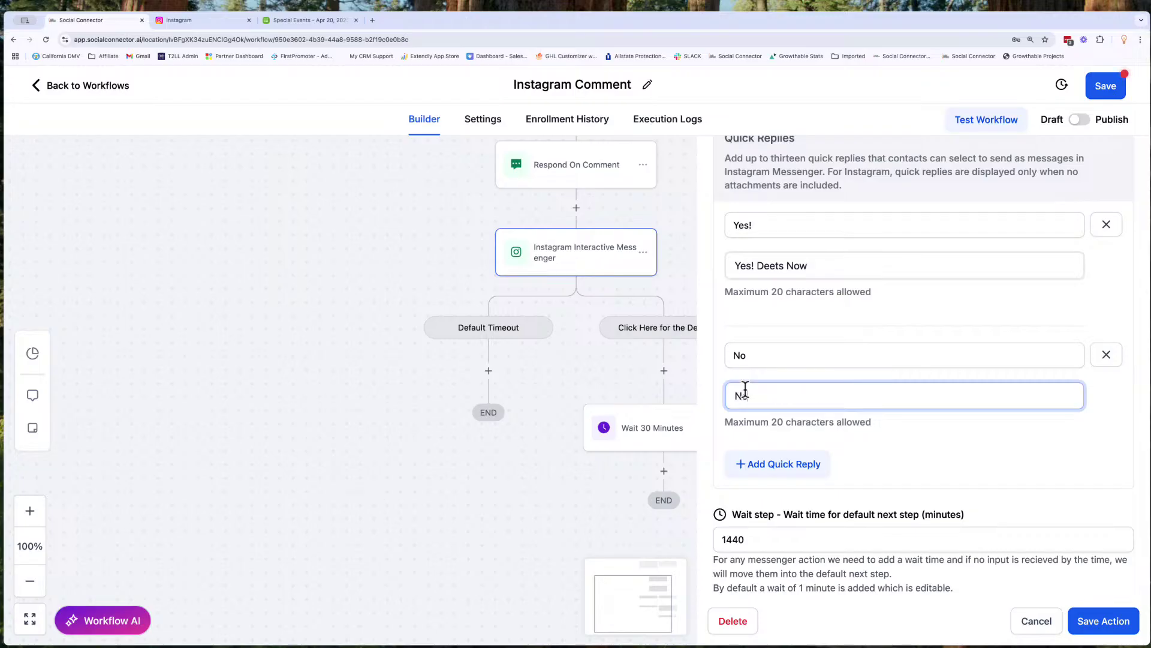
pyautogui.write(' thnk')
pyautogui.press('BackSpace')
pyautogui.press('BackSpace')
pyautogui.press('BackSpace')
pyautogui.write('hank')
pyautogui.click(1092, 626)
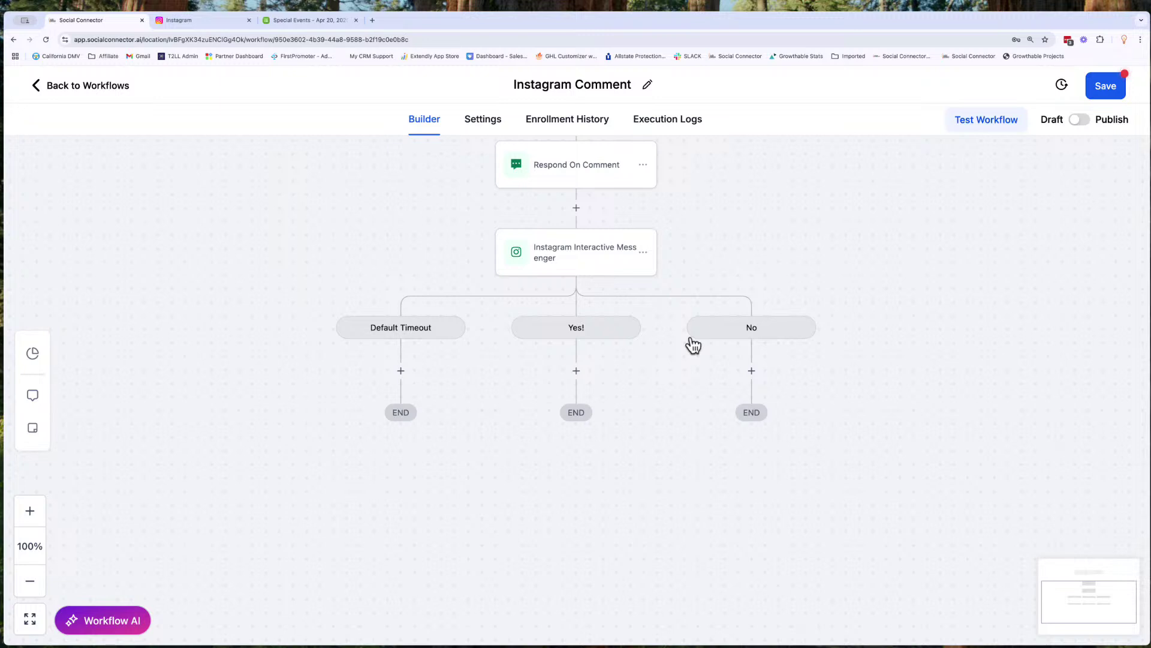
# Step: Review the branches in the workflow diagram and save the workflow
pyautogui.scroll(3, 578, 272)
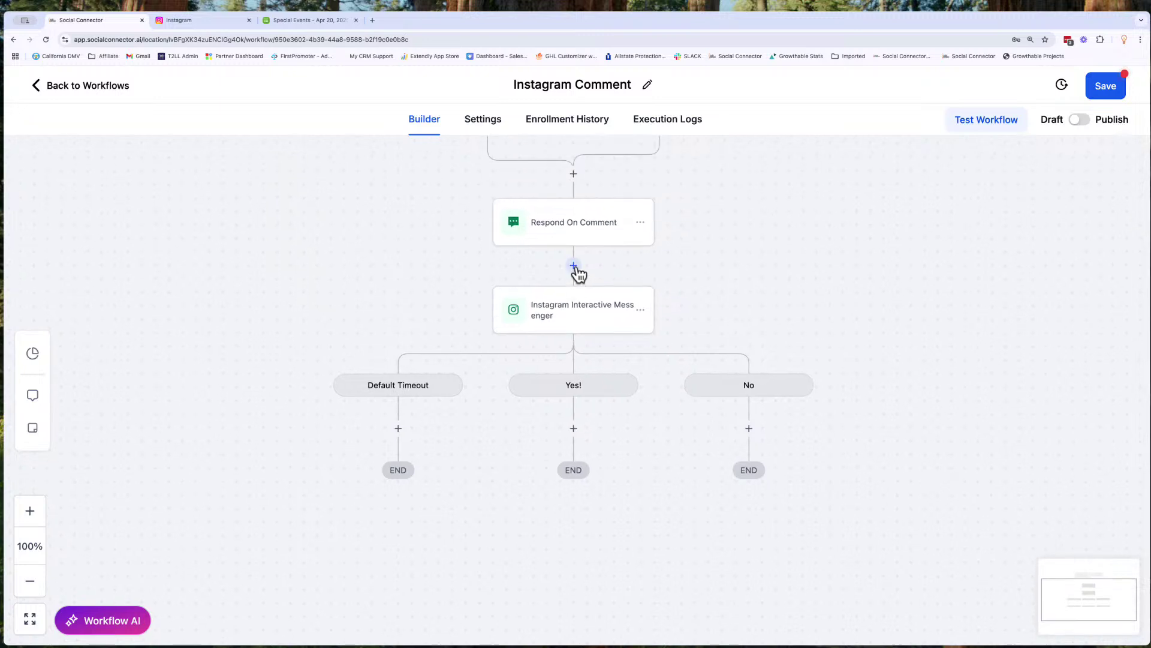
pyautogui.scroll(1, 578, 274)
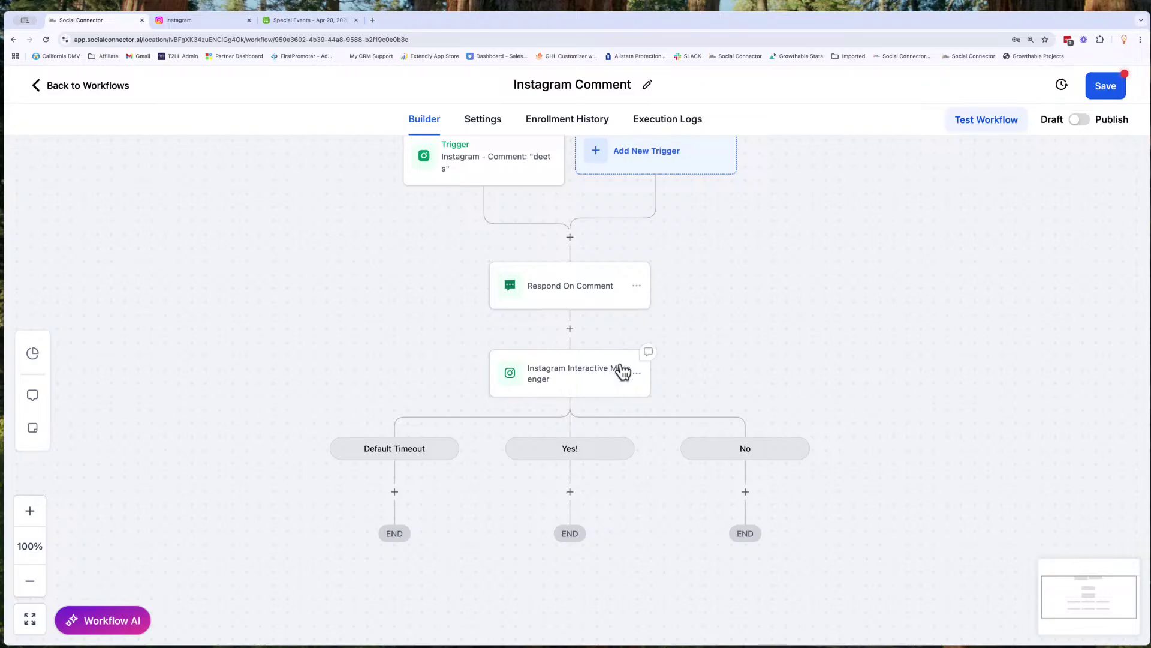
pyautogui.scroll(1, 620, 365)
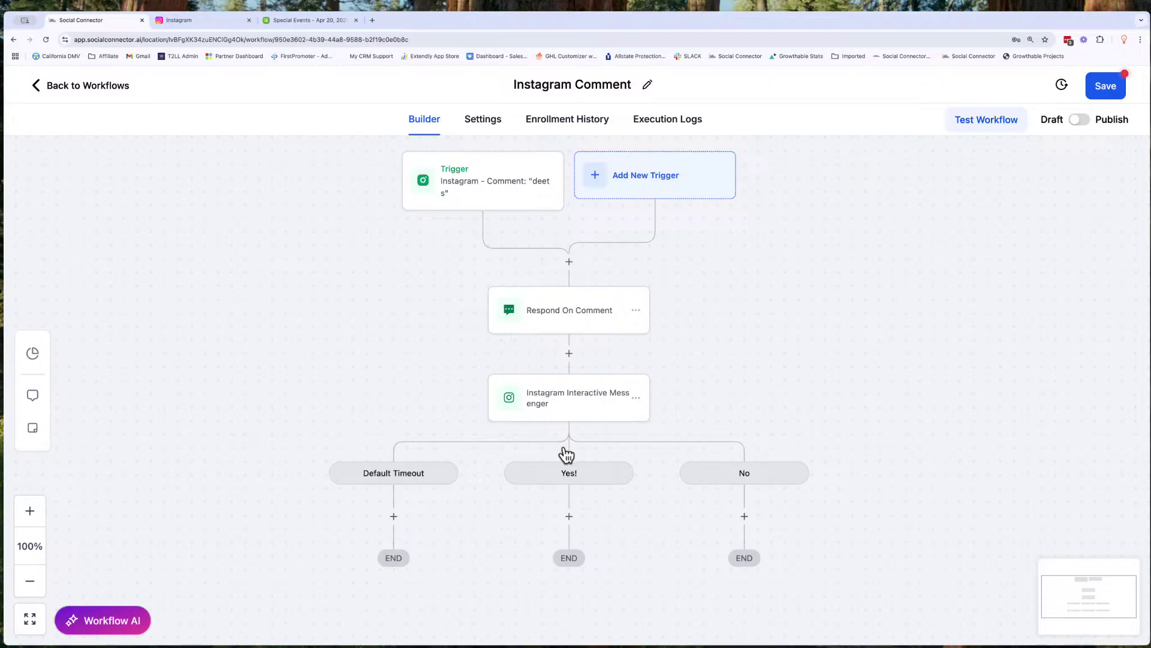
pyautogui.click(1096, 96)
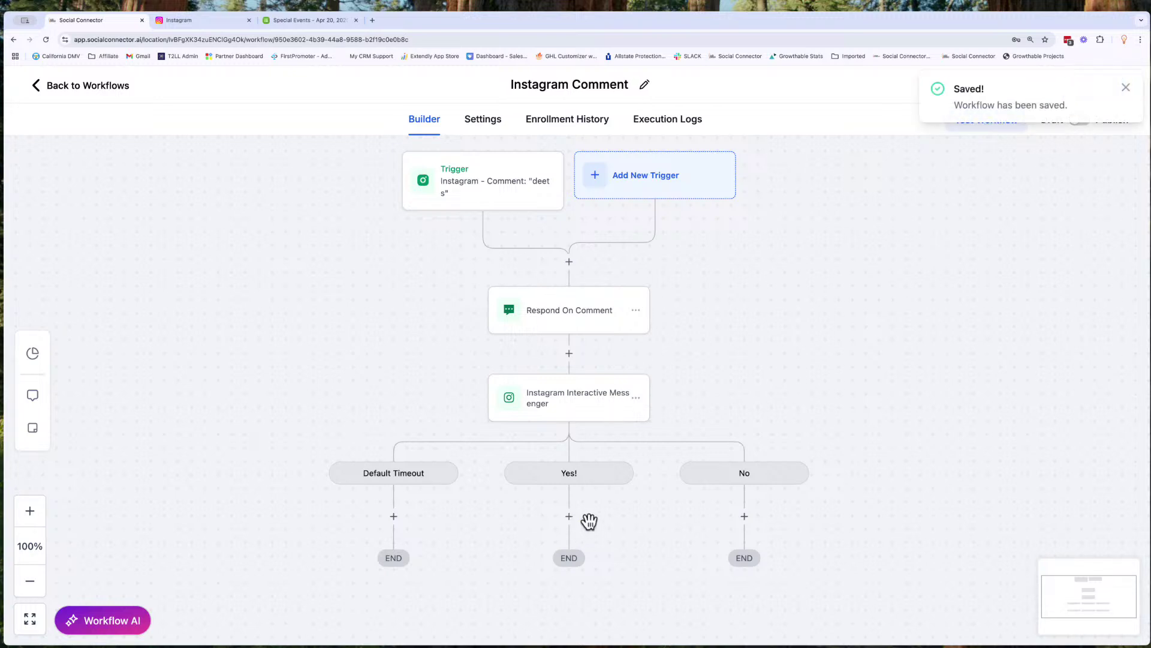
pyautogui.click(569, 516)
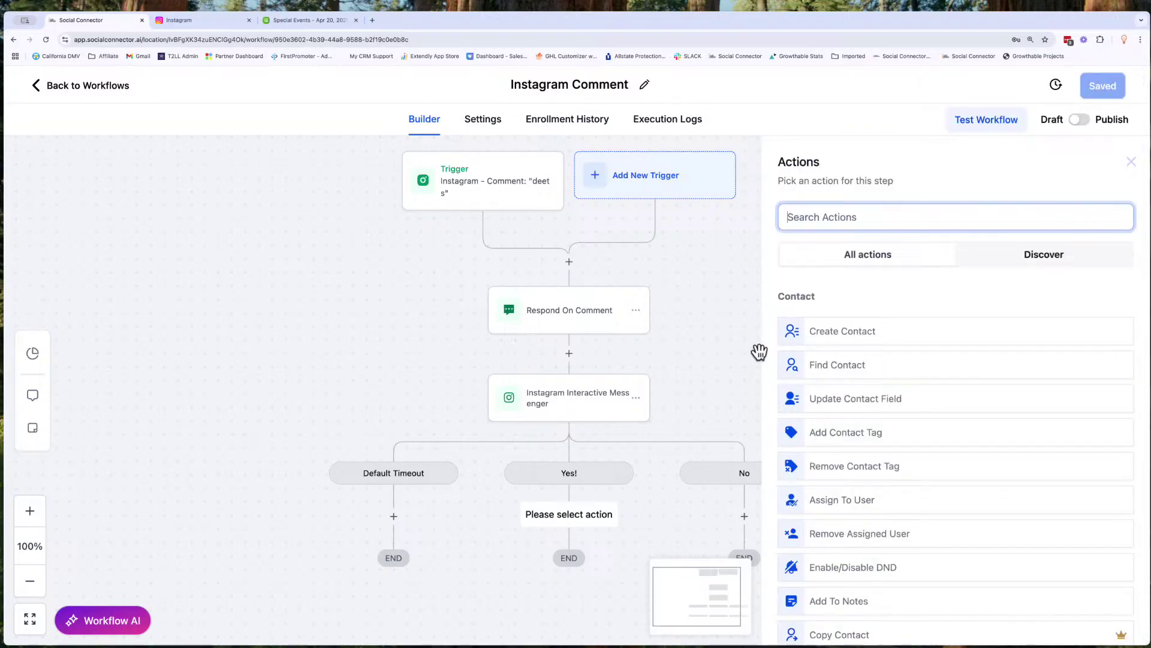
pyautogui.write('me')
pyautogui.press('BackSpace')
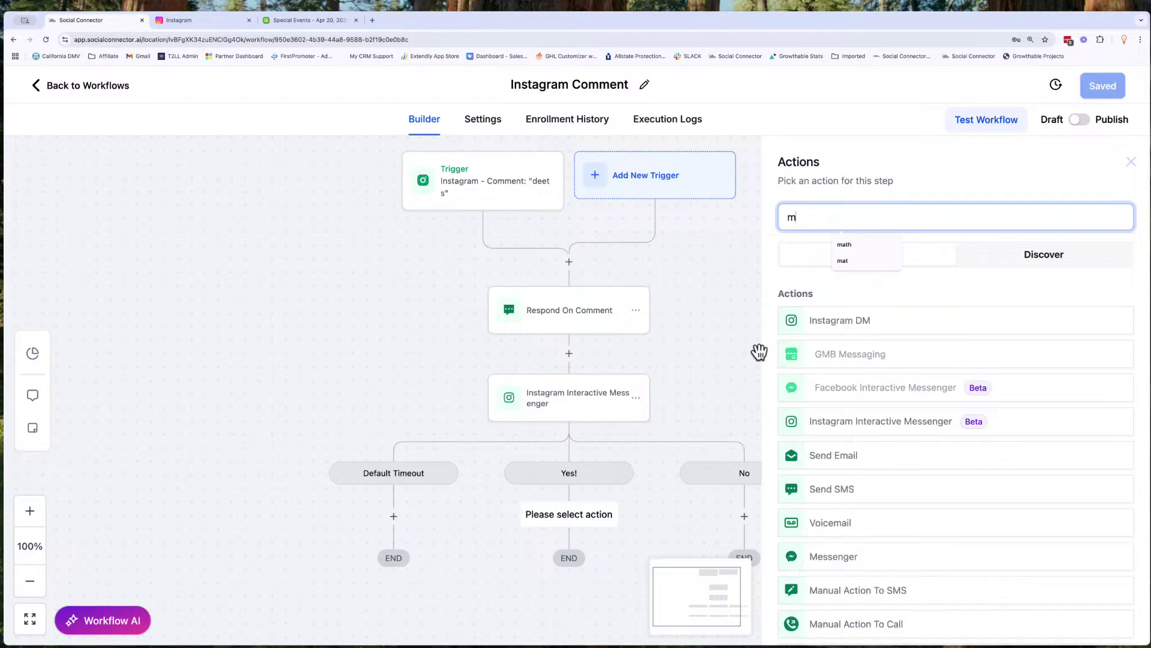
pyautogui.click(849, 323)
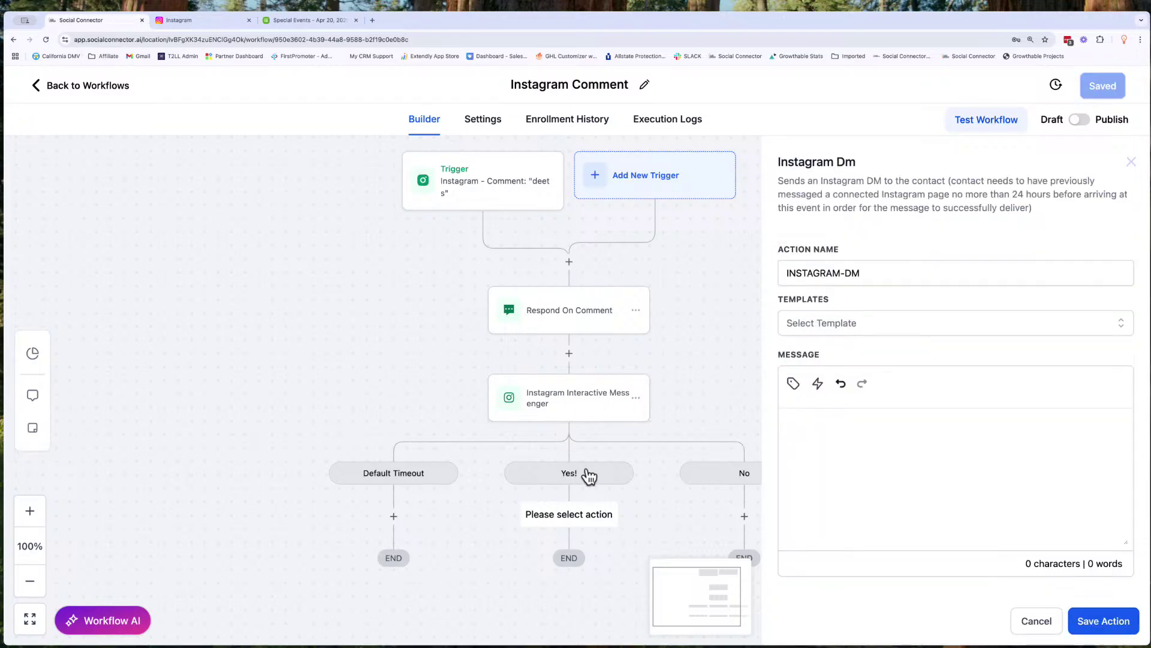
pyautogui.click(819, 273)
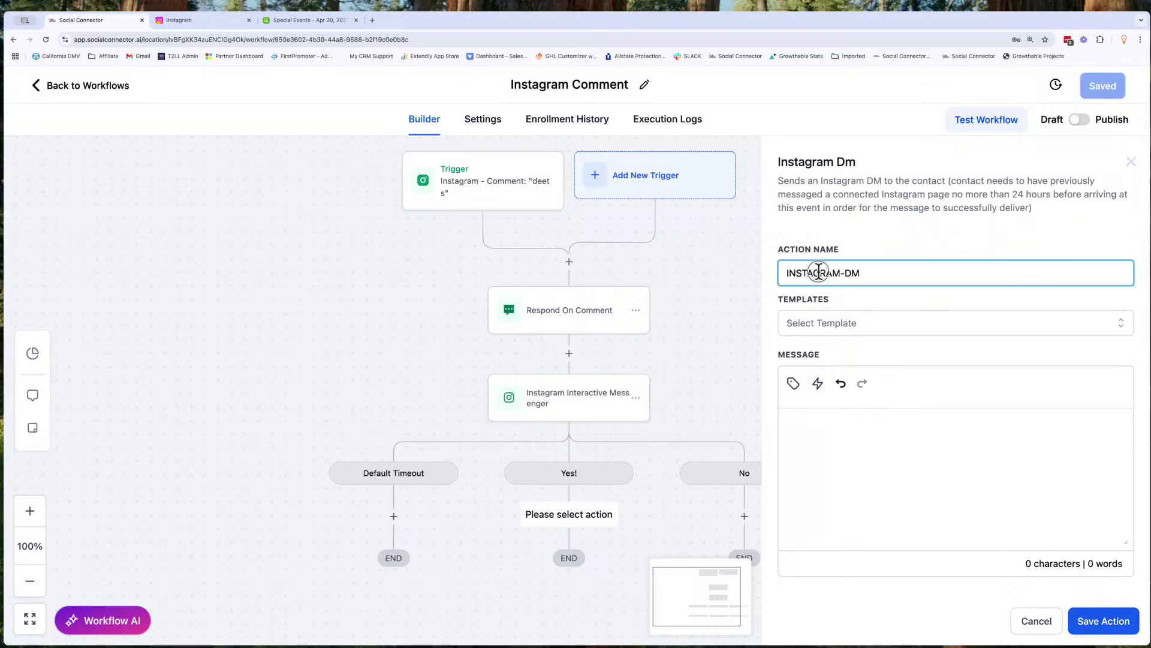
pyautogui.tripleClick(819, 273)
pyautogui.click(1130, 163)
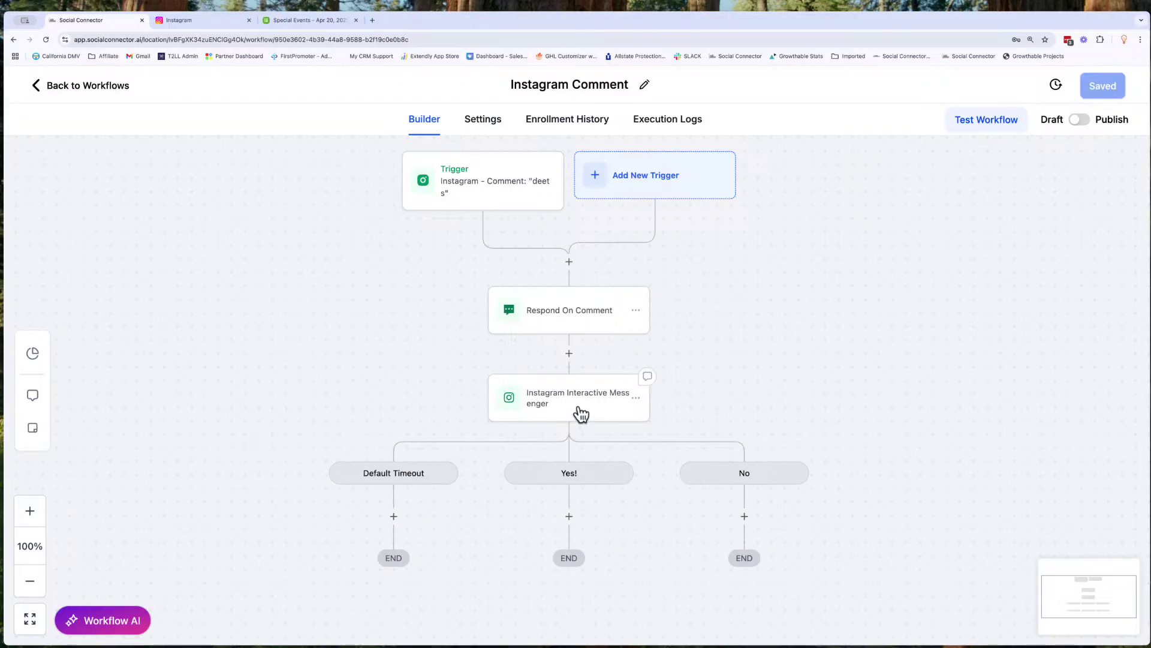
# Step: Add an Instagram Interactive Messenger action to the "Yes!" branch with the reply type "Reply to DM"
pyautogui.click(569, 516)
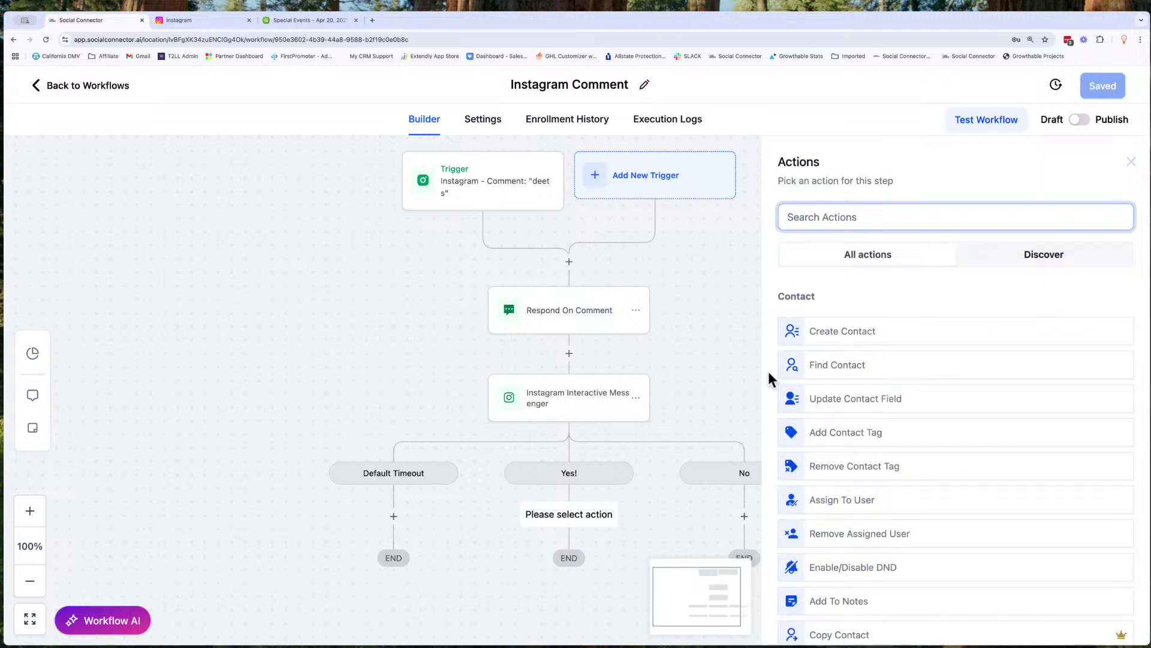
pyautogui.write('In')
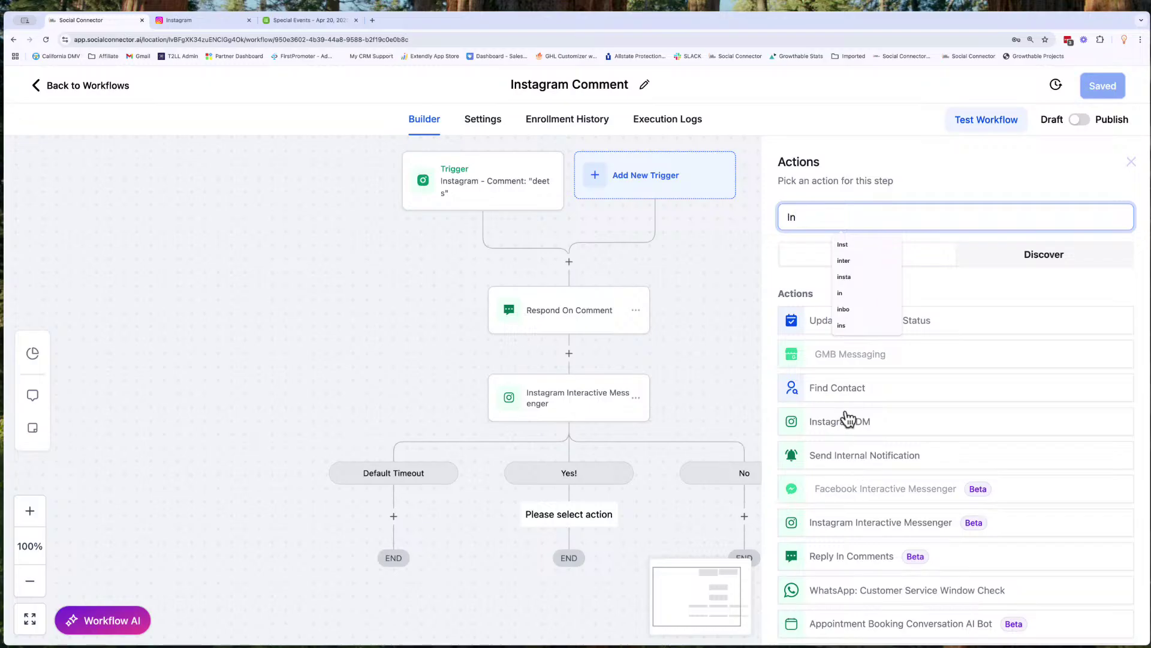
pyautogui.write('te')
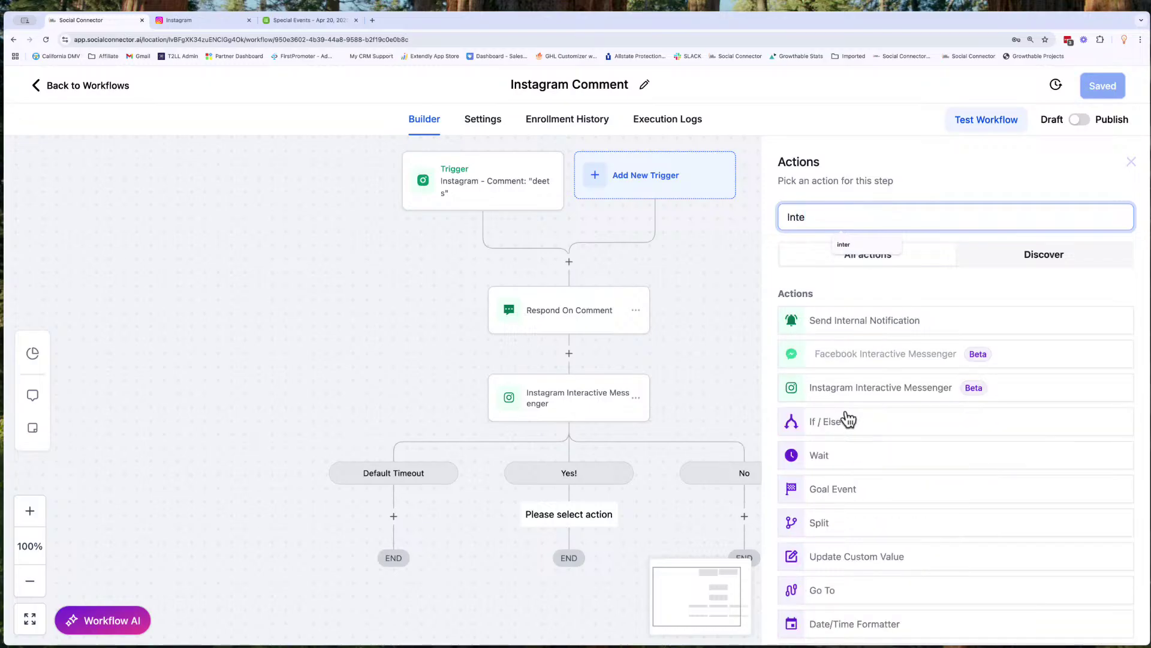
pyautogui.click(868, 391)
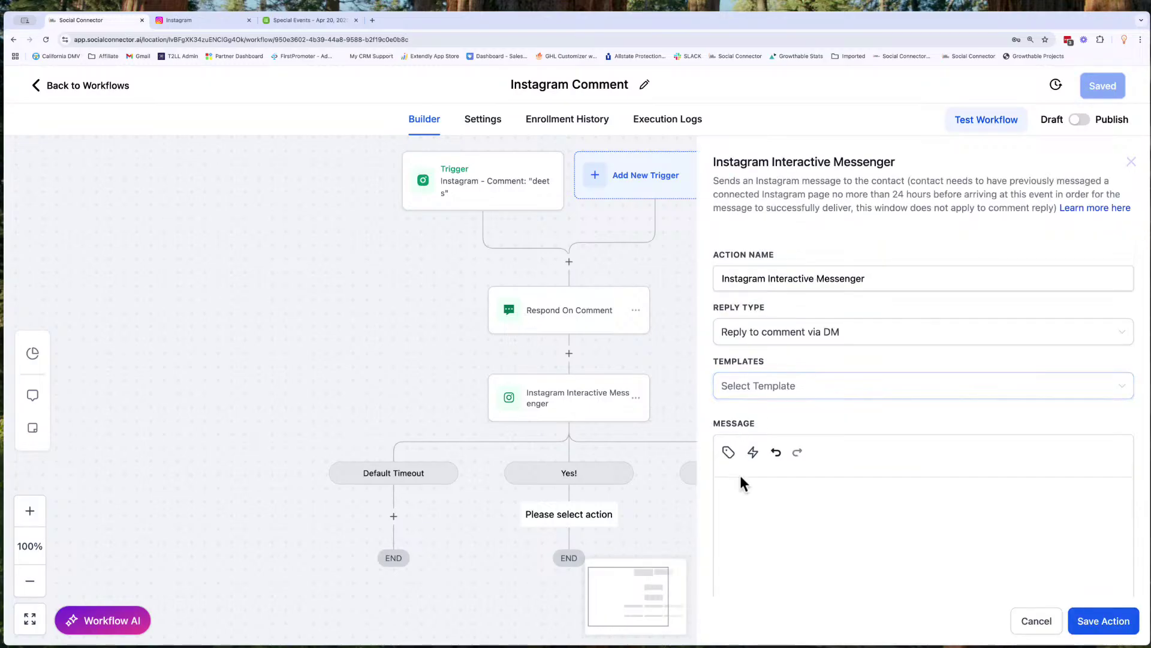
pyautogui.scroll(-5, 783, 479)
pyautogui.scroll(2, 780, 483)
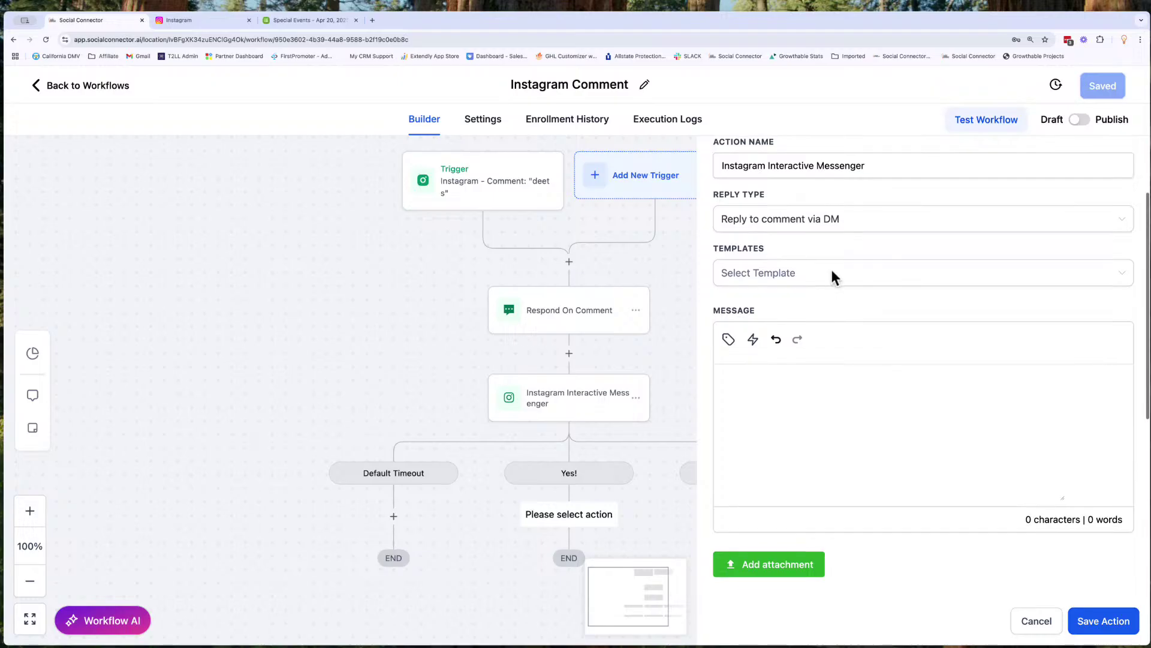
pyautogui.click(779, 219)
pyautogui.click(755, 266)
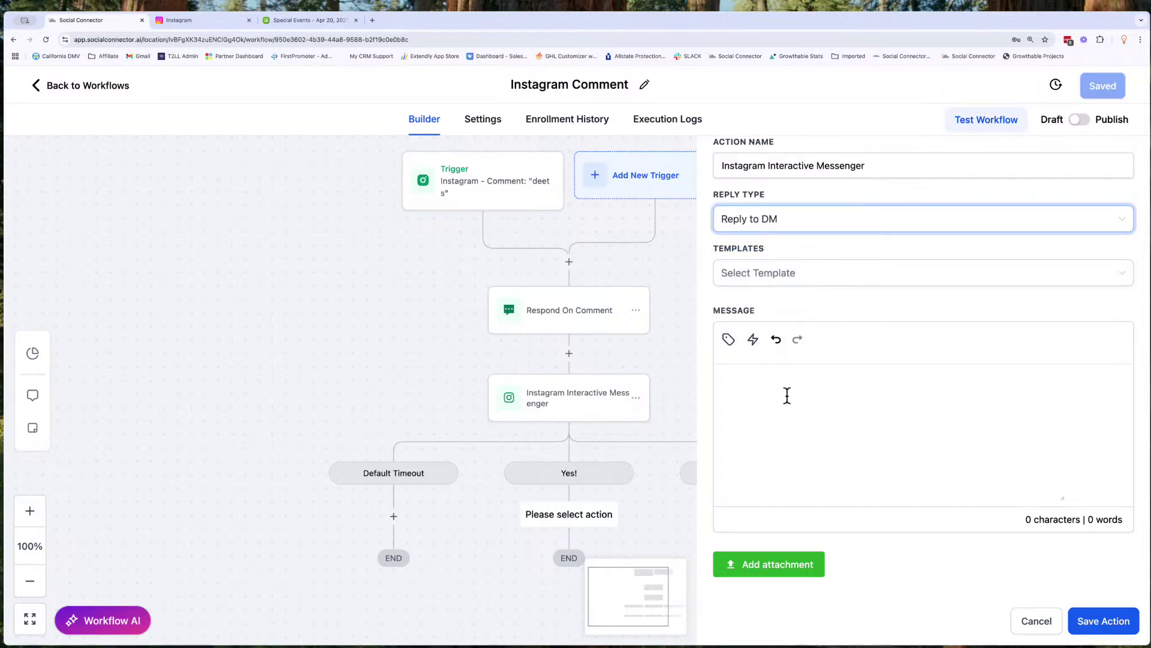
# Step: Write the DM message "Great! I just need your email address and I'll send all the info" for the "Yes!" branch action
pyautogui.click(771, 405)
pyautogui.write('Great! ')
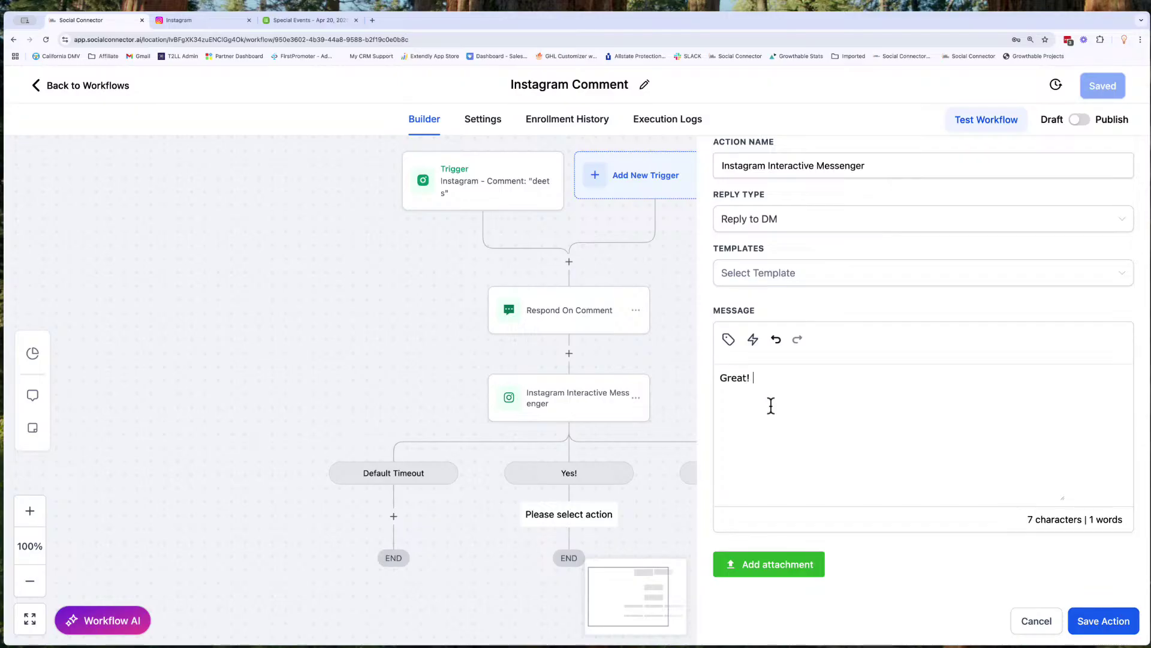
pyautogui.write('I just ne')
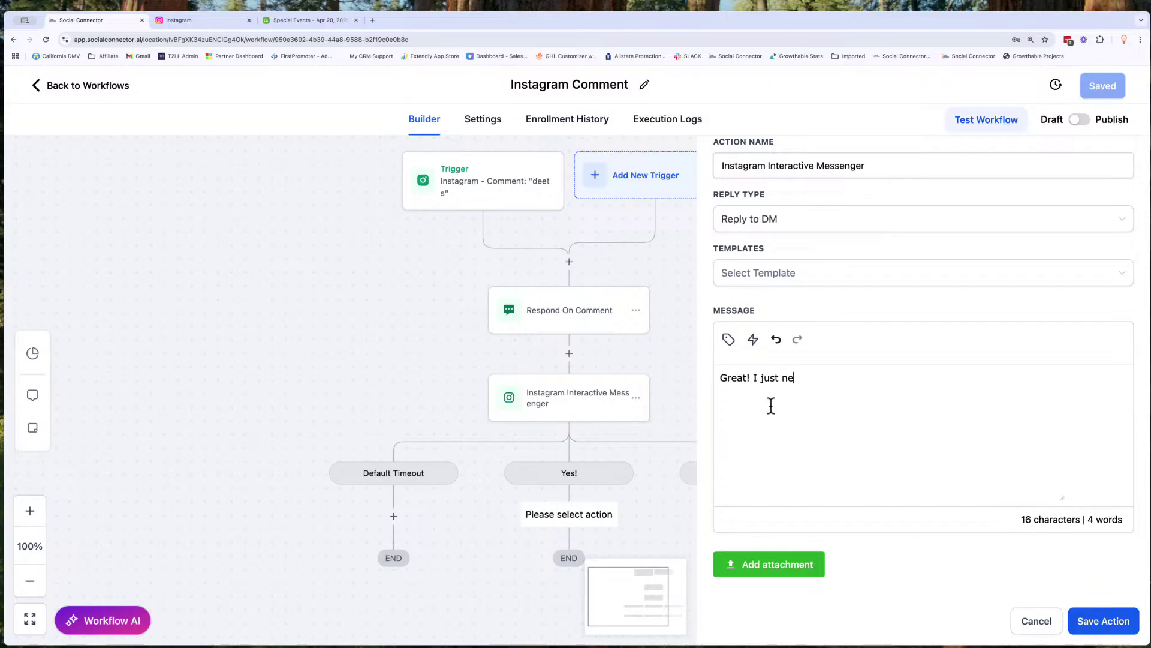
pyautogui.write('ed your email addre')
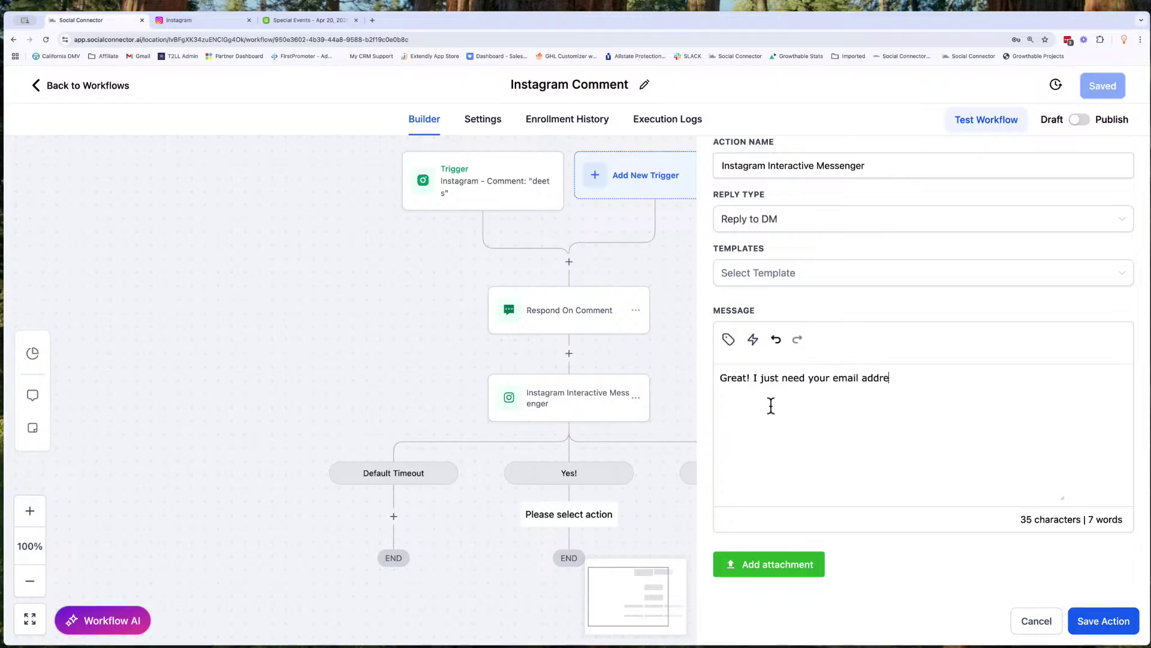
pyautogui.write("ss and I'll send a")
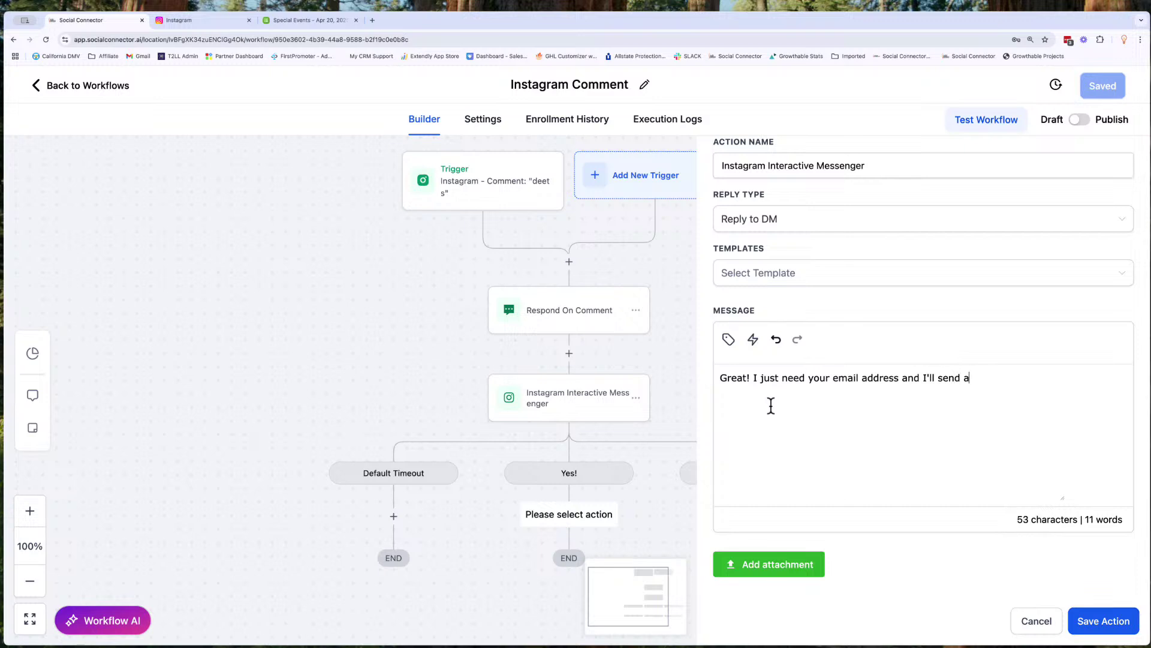
pyautogui.write('ll the info')
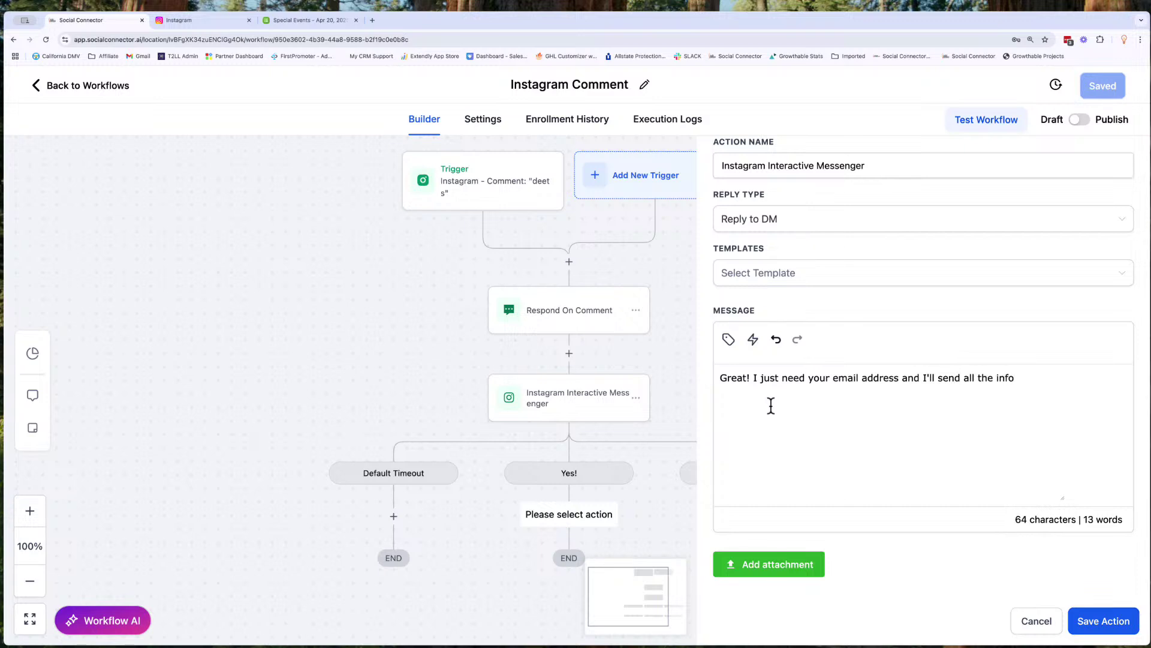
# Step: Set the wait time for the default next step to 1380 minutes and save the action
pyautogui.scroll(-6, 897, 519)
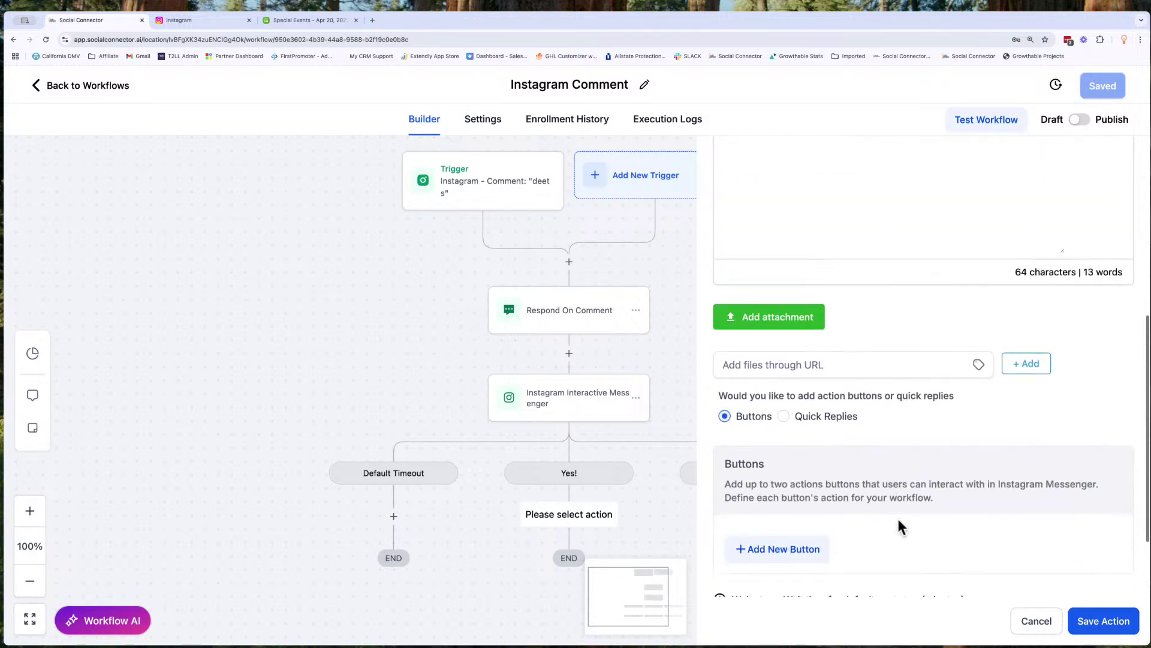
pyautogui.click(751, 518)
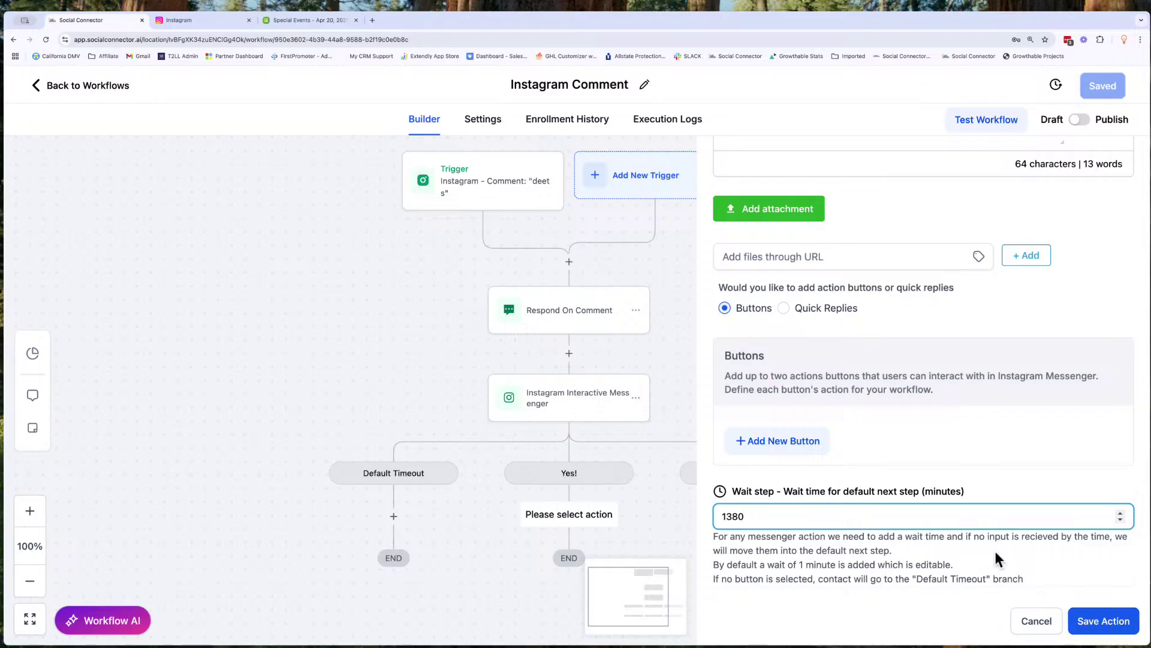
pyautogui.scroll(5, 848, 352)
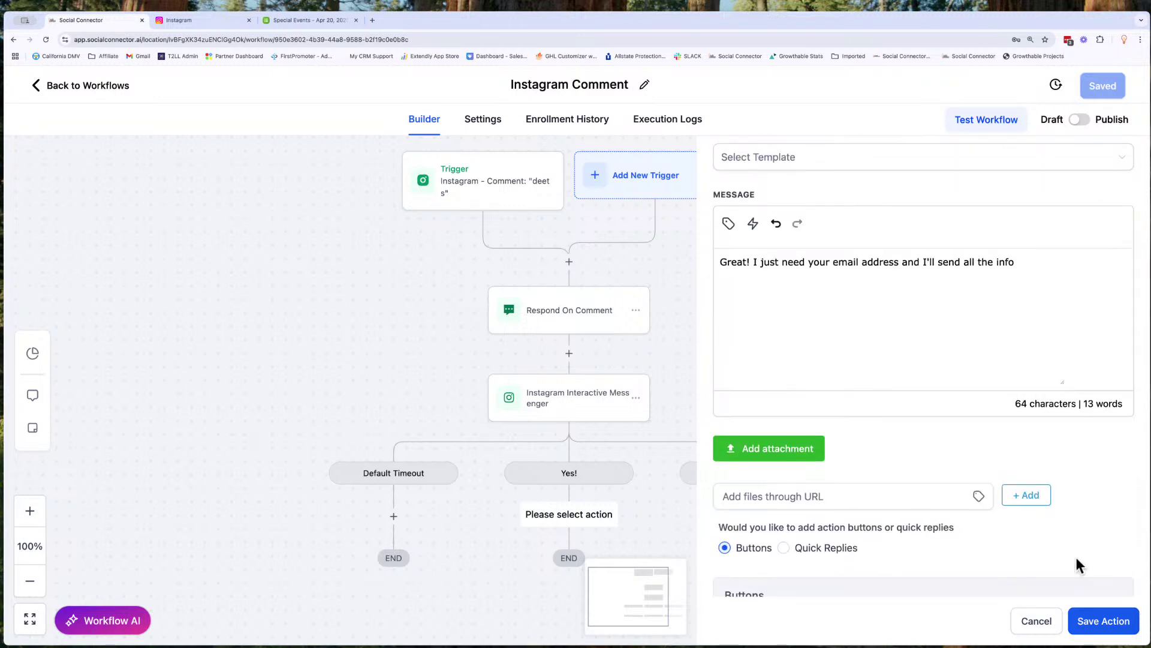
pyautogui.click(1099, 618)
# Step: Delete the Instagram Interactive Messenger action under the "Yes!" branch, including its branches
pyautogui.scroll(-3, 620, 432)
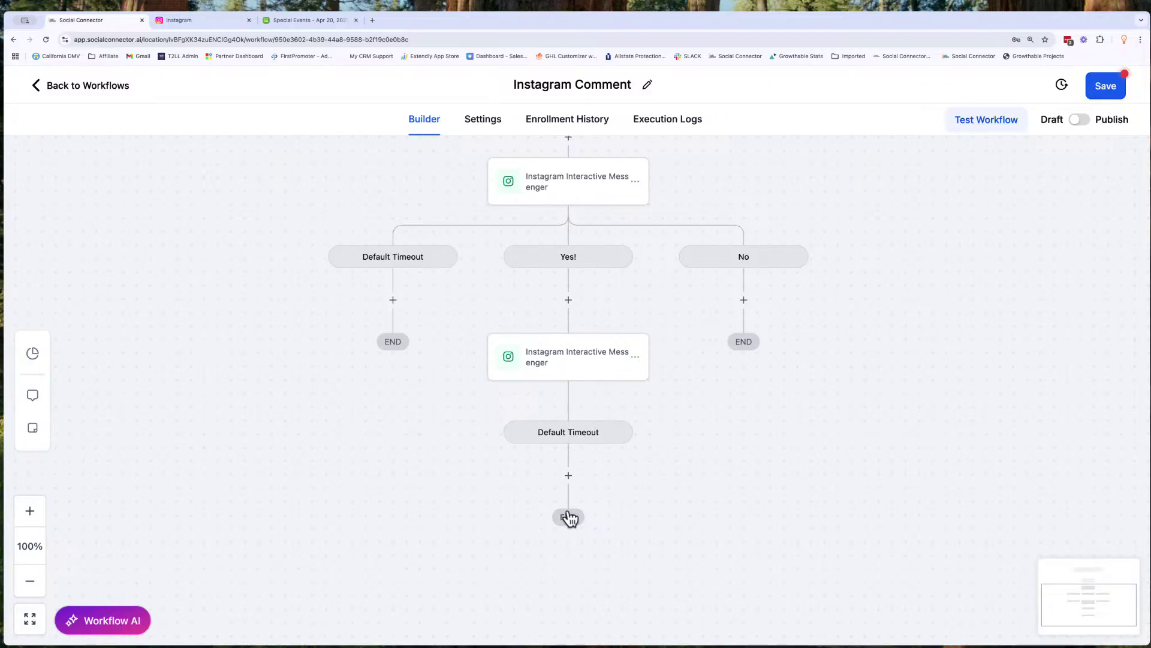
pyautogui.click(636, 360)
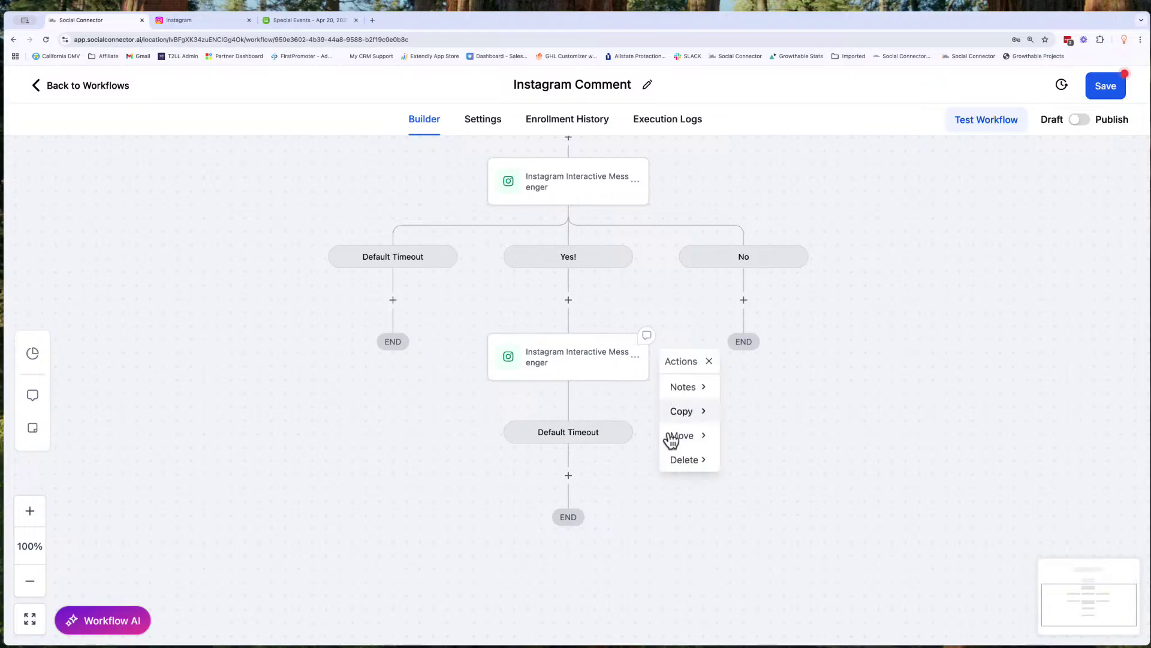
pyautogui.moveTo(683, 459)
pyautogui.click(753, 390)
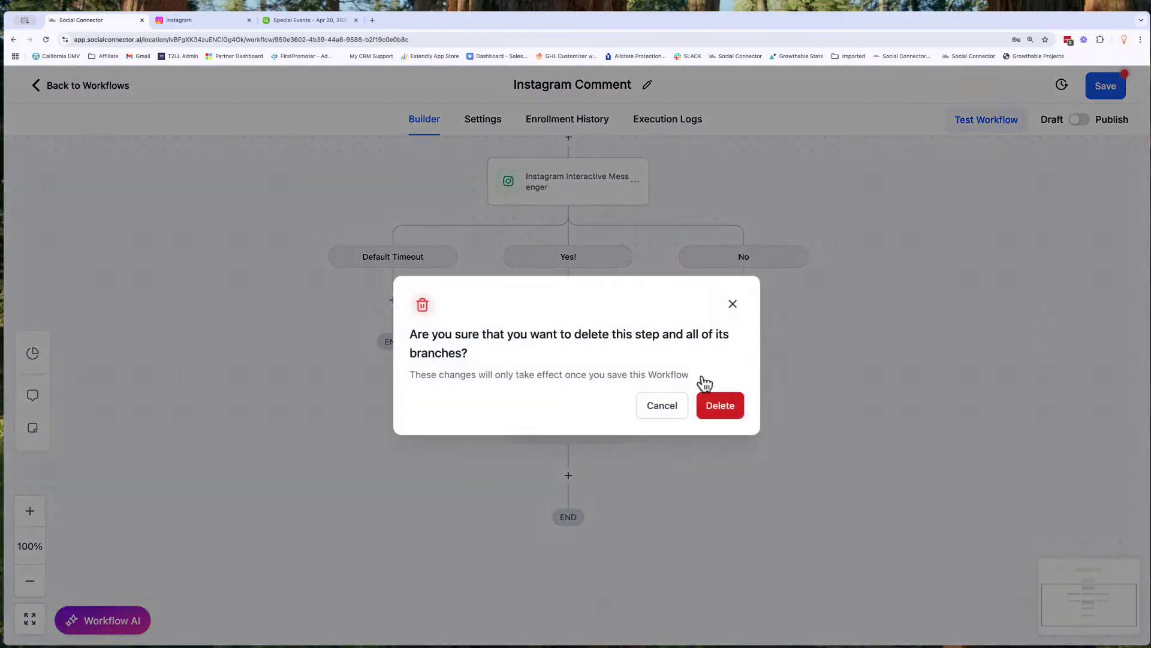
pyautogui.click(720, 404)
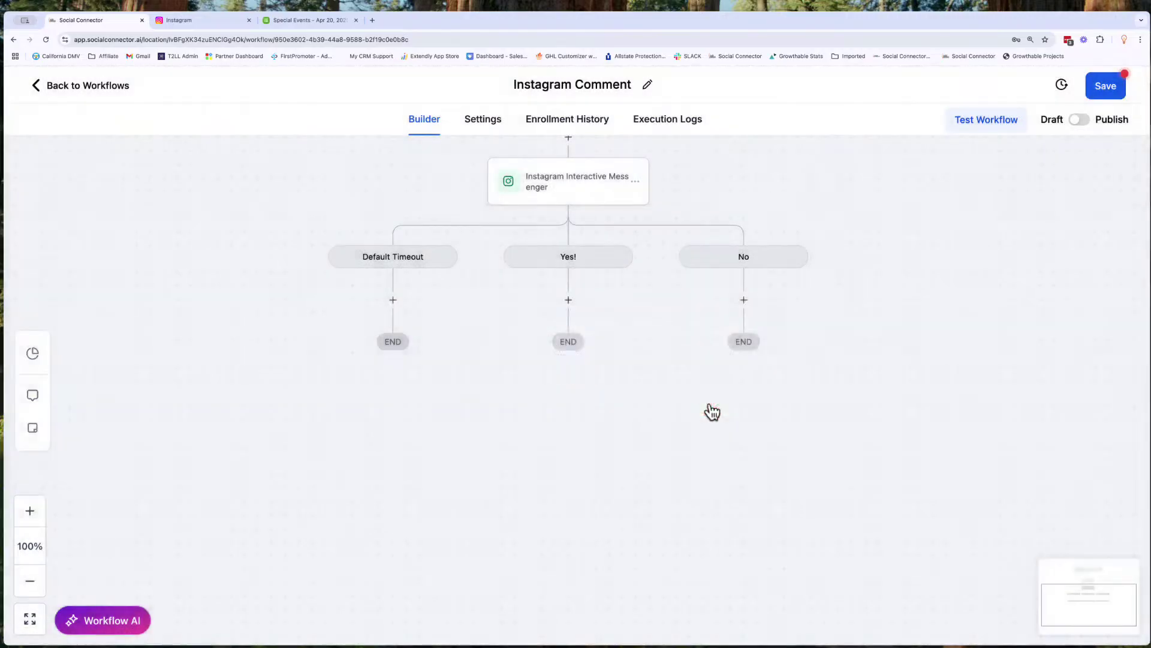
# Step: Add an Instagram DM action to the "Yes!" branch
pyautogui.click(568, 299)
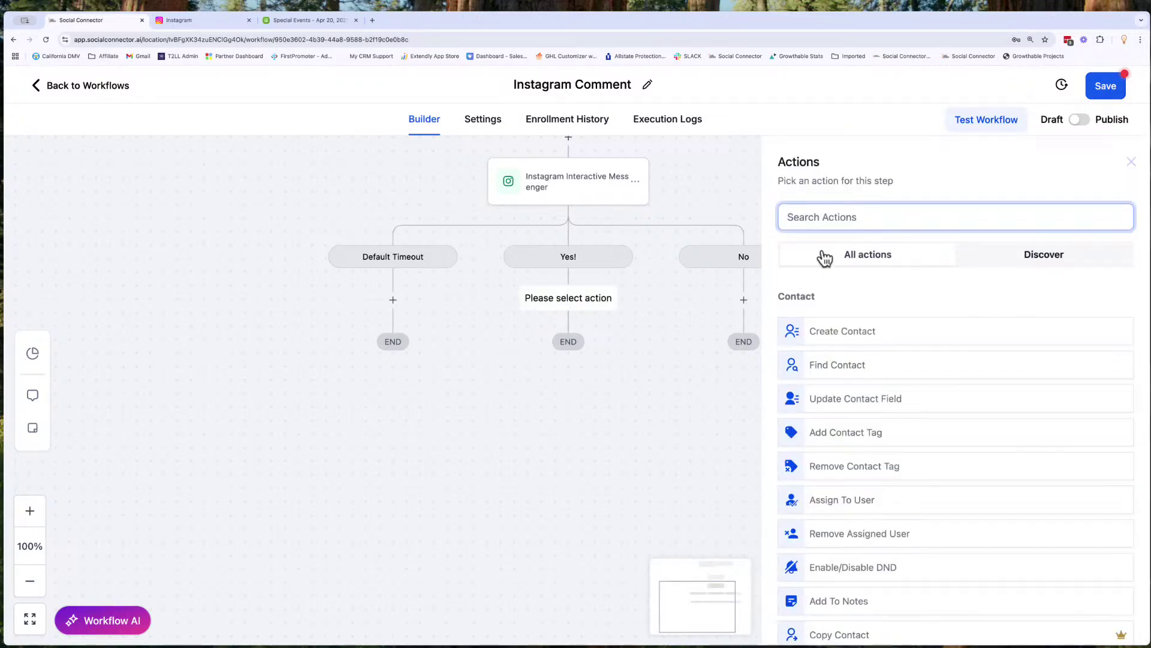
pyautogui.write('I')
pyautogui.write('ins')
pyautogui.press('BackSpace')
pyautogui.press('BackSpace')
pyautogui.press('BackSpace')
pyautogui.write('ns')
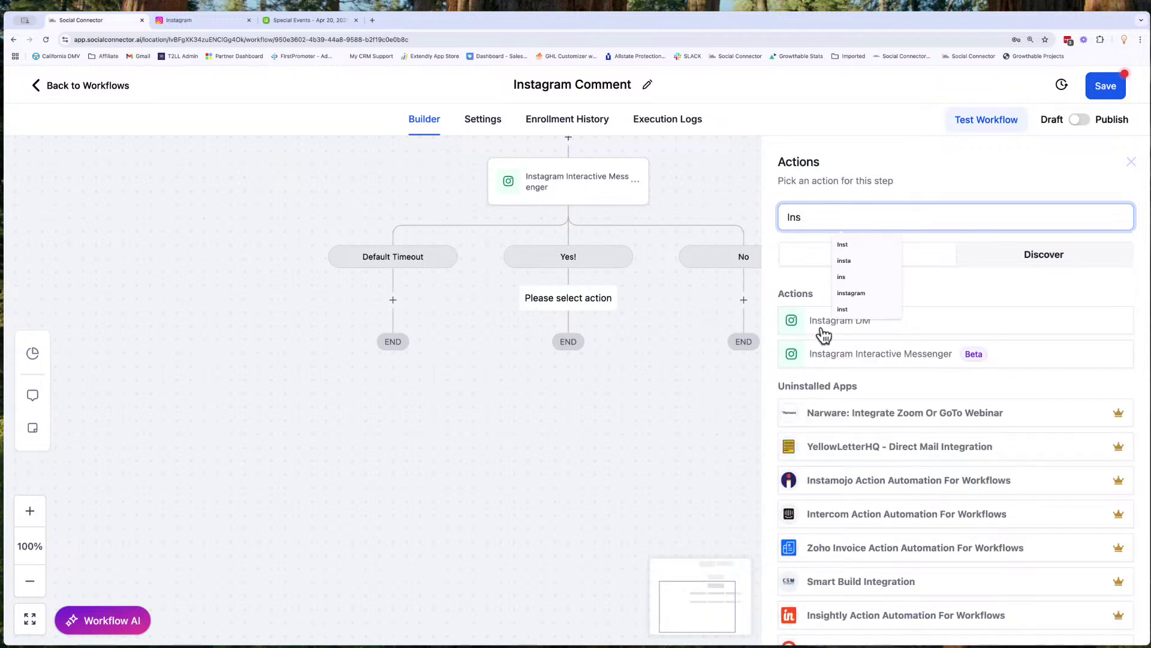
pyautogui.click(823, 329)
# Step: Begin the DM message with "Great, just reply with your email so I can send you the details"
pyautogui.click(853, 441)
pyautogui.write('Great, just')
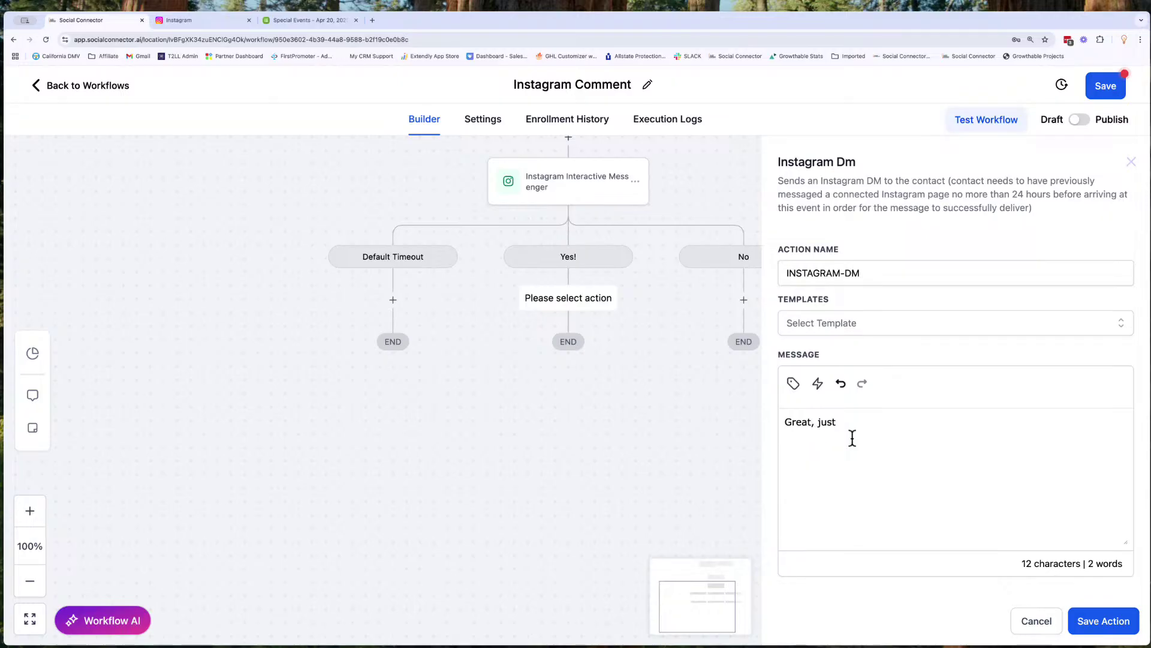
pyautogui.write(' gi')
pyautogui.press('BackSpace')
pyautogui.write('reply with your email so I')
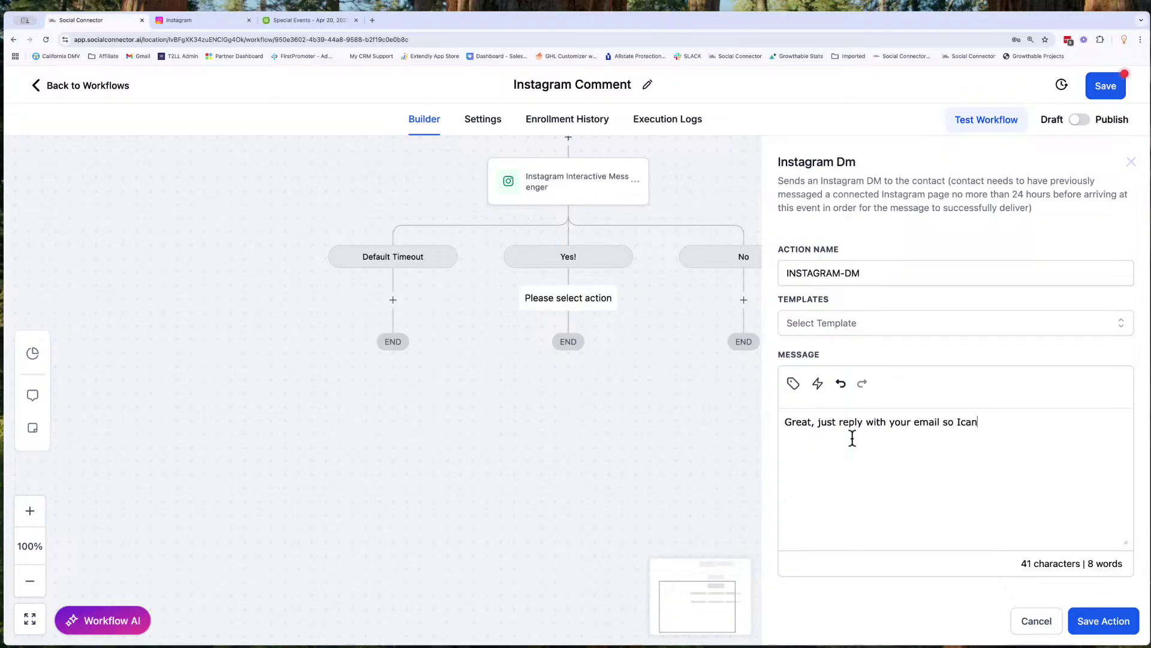
pyautogui.write(' can send you the details')
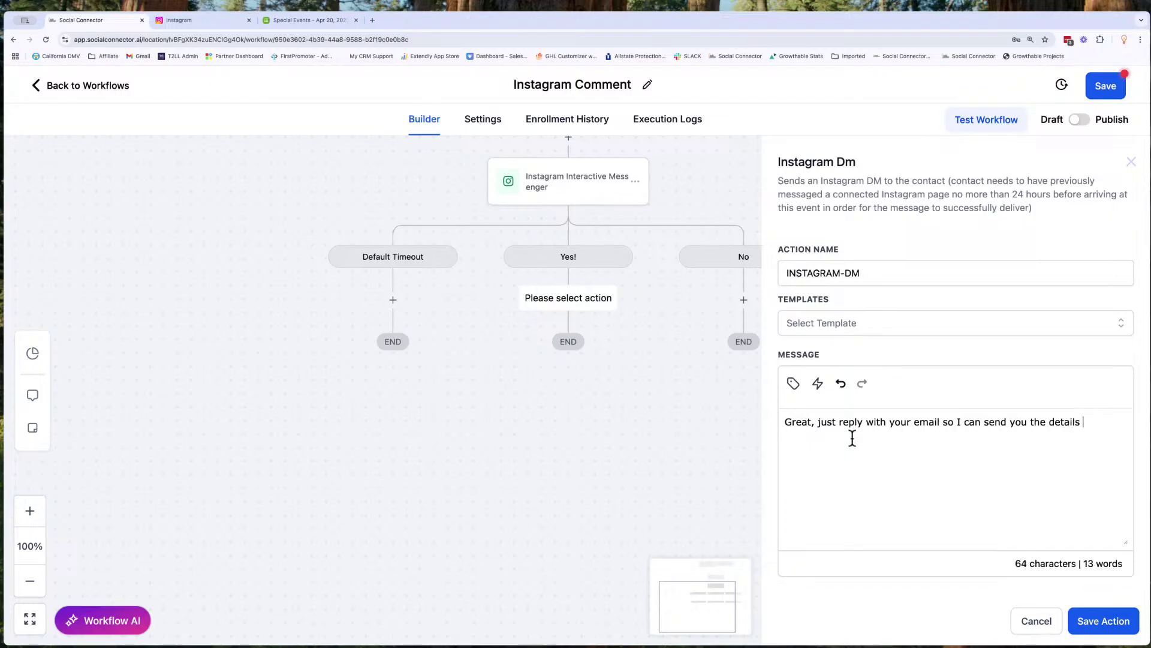
# Step: Finish the DM message with "without blowing up your IG." and save both the action and the workflow
pyautogui.write(' without blowing up your me')
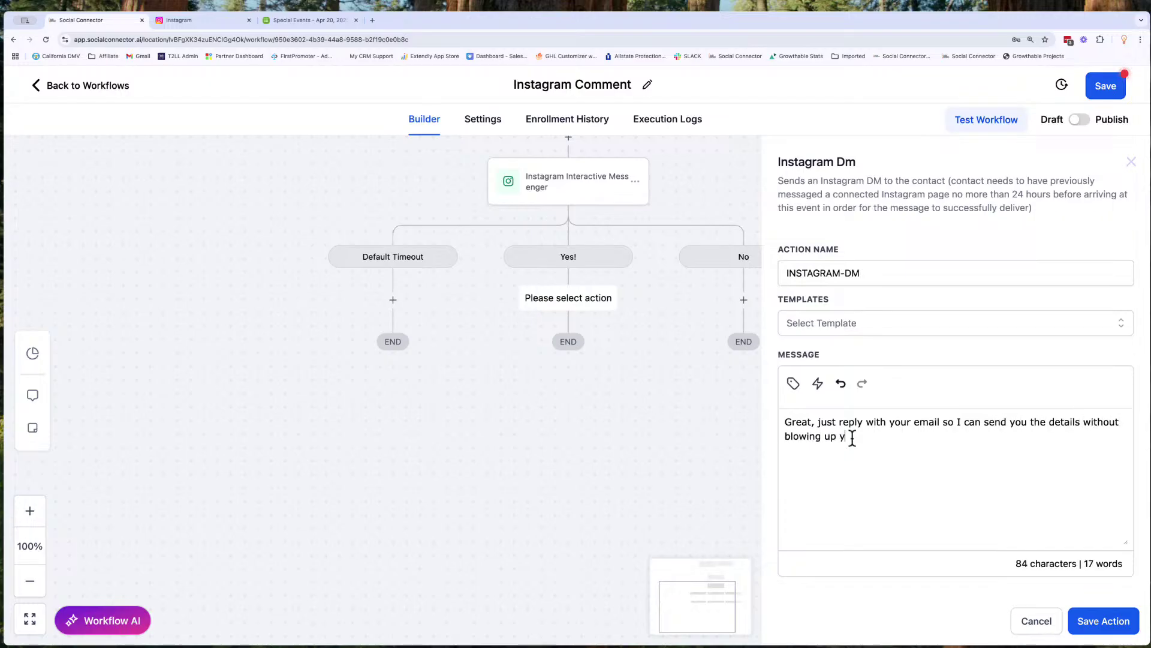
pyautogui.press('BackSpace')
pyautogui.press('BackSpace')
pyautogui.press('BackSpace')
pyautogui.press('BackSpace')
pyautogui.press('BackSpace')
pyautogui.press('BackSpace')
pyautogui.press('BackSpace')
pyautogui.write('IG.')
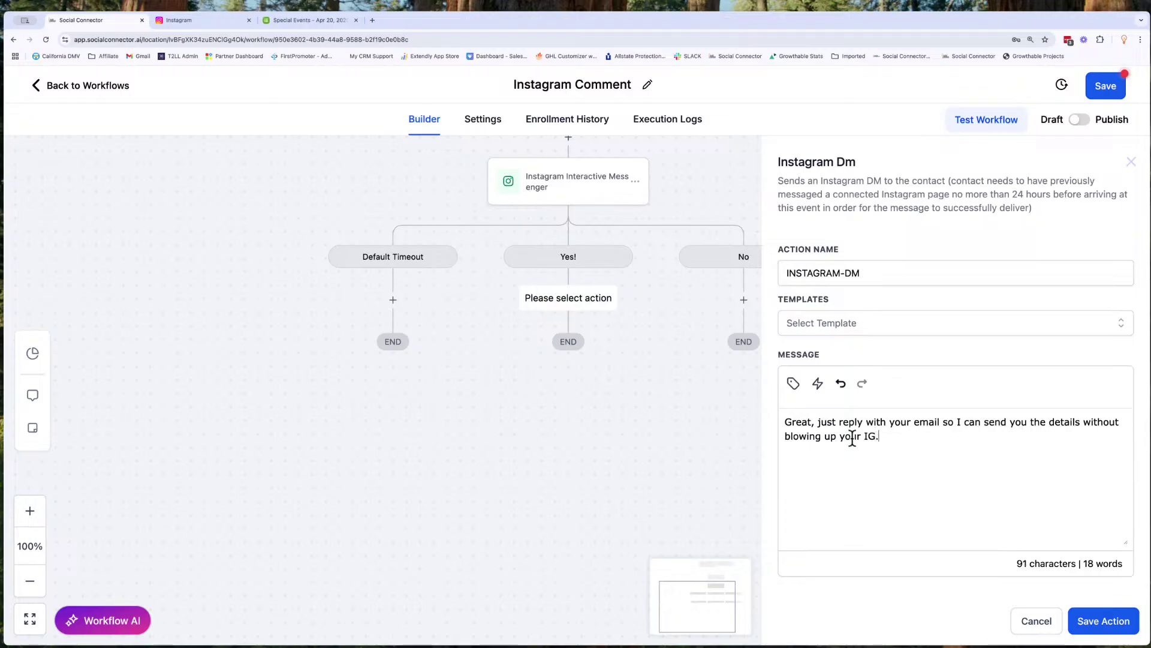
pyautogui.scroll(-3, 933, 518)
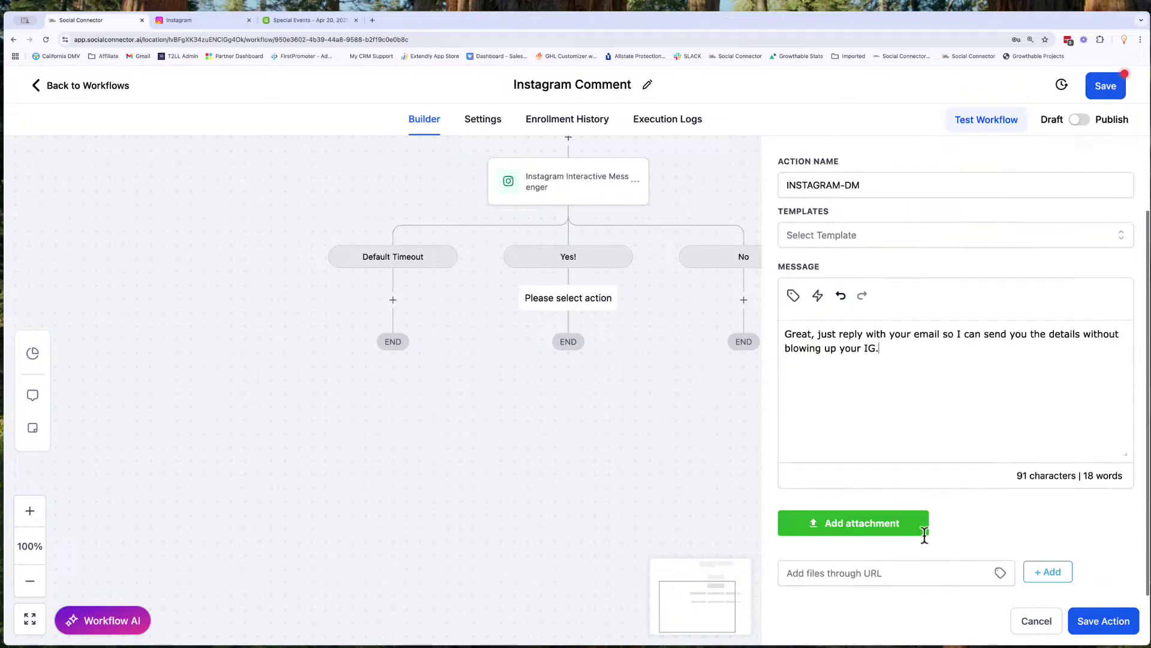
pyautogui.click(1103, 621)
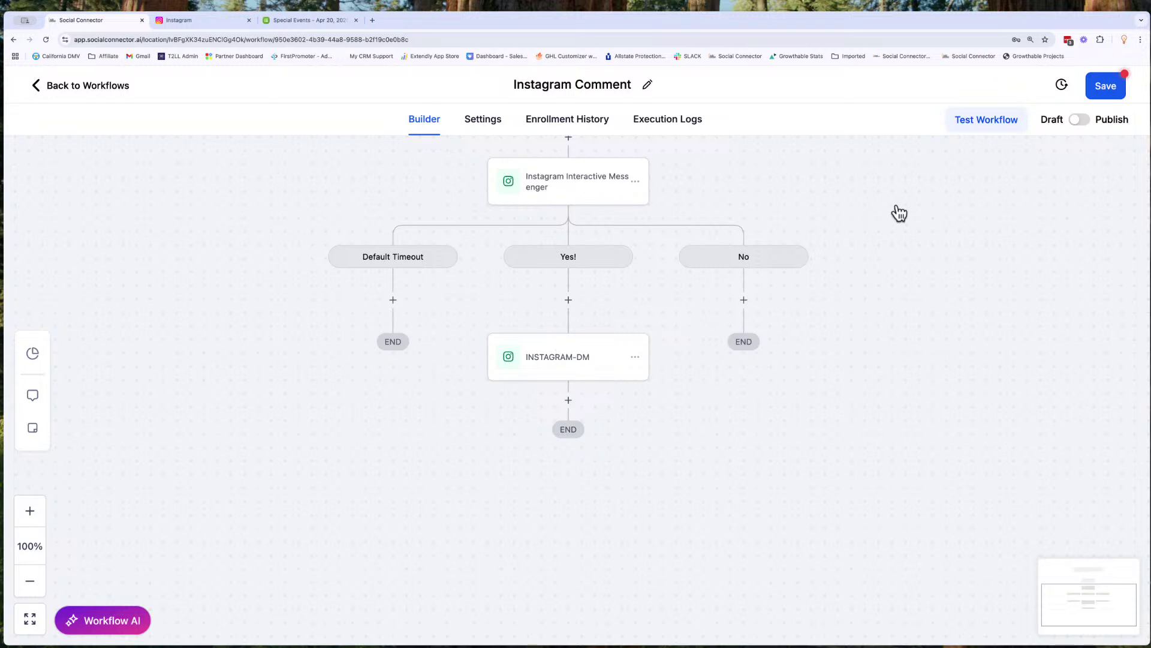
pyautogui.click(1105, 87)
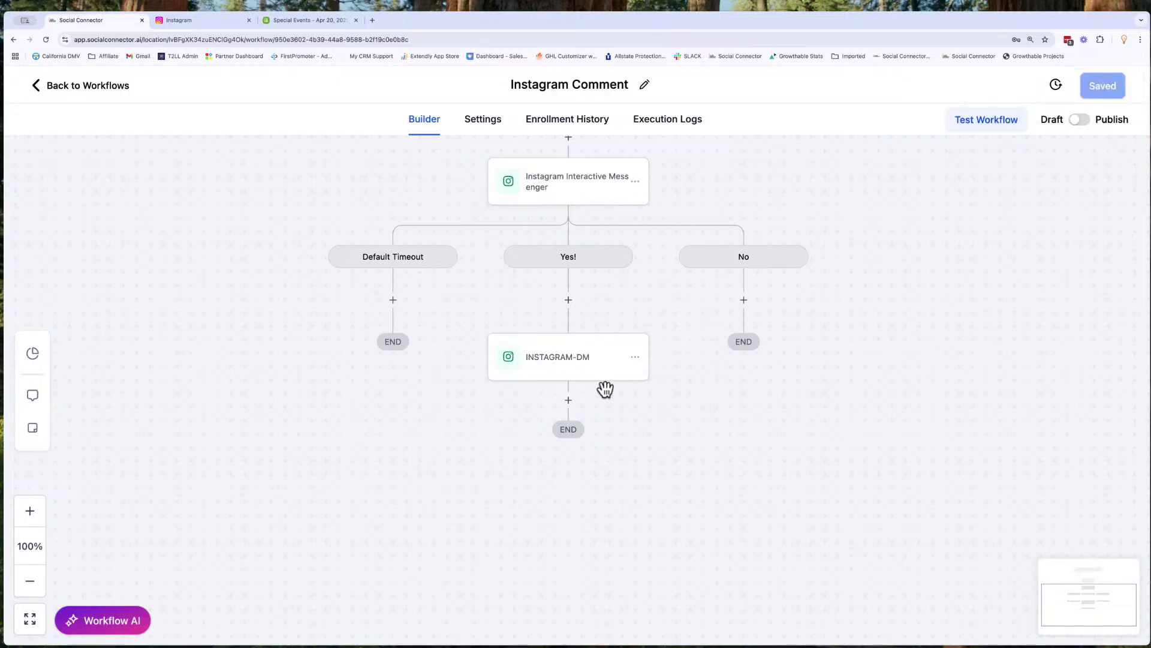
# Step: Add a Wait action below the INSTAGRAM-DM step and name it "Wait for reply OR 23 hours"
pyautogui.click(569, 400)
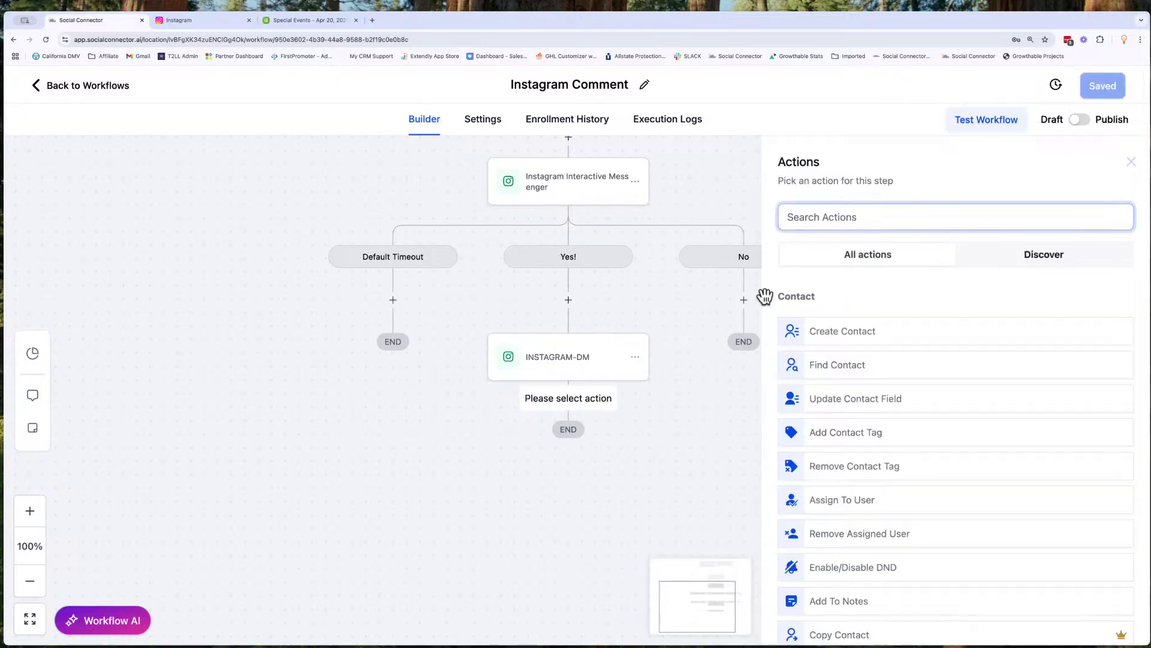
pyautogui.write('wait')
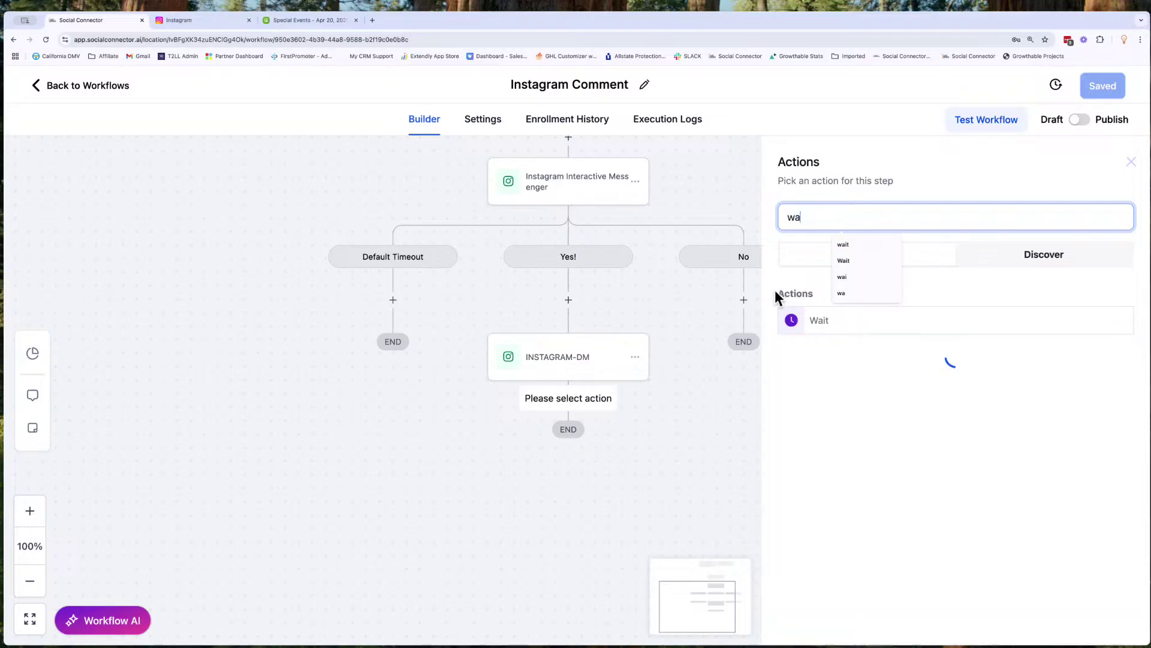
pyautogui.click(820, 323)
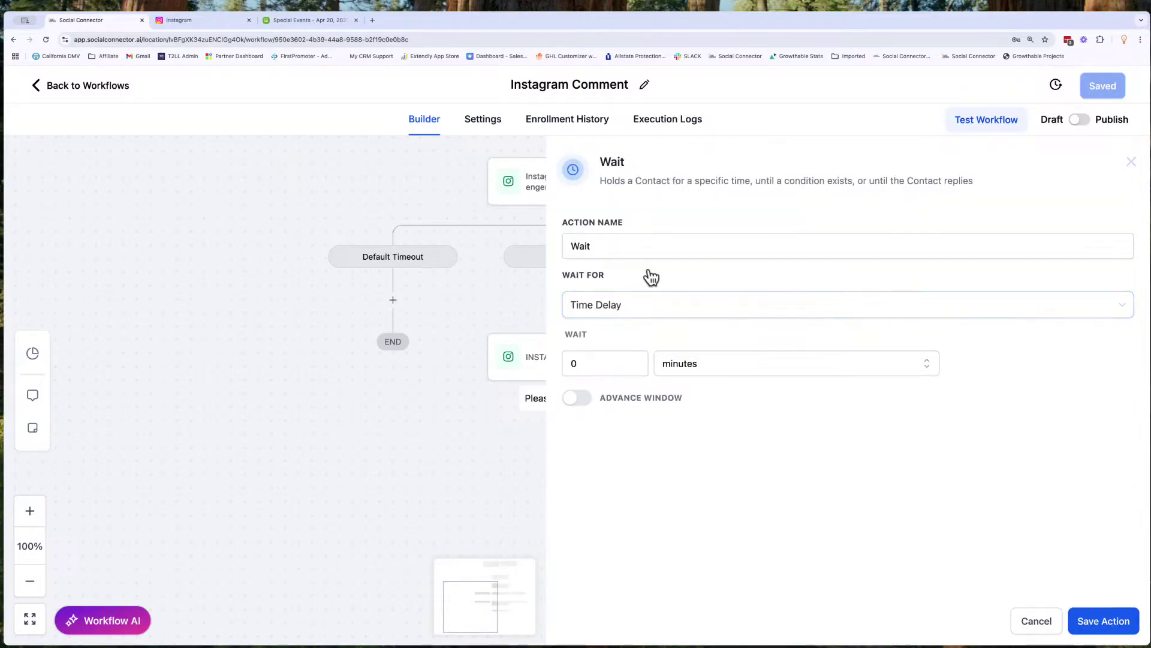
pyautogui.click(601, 244)
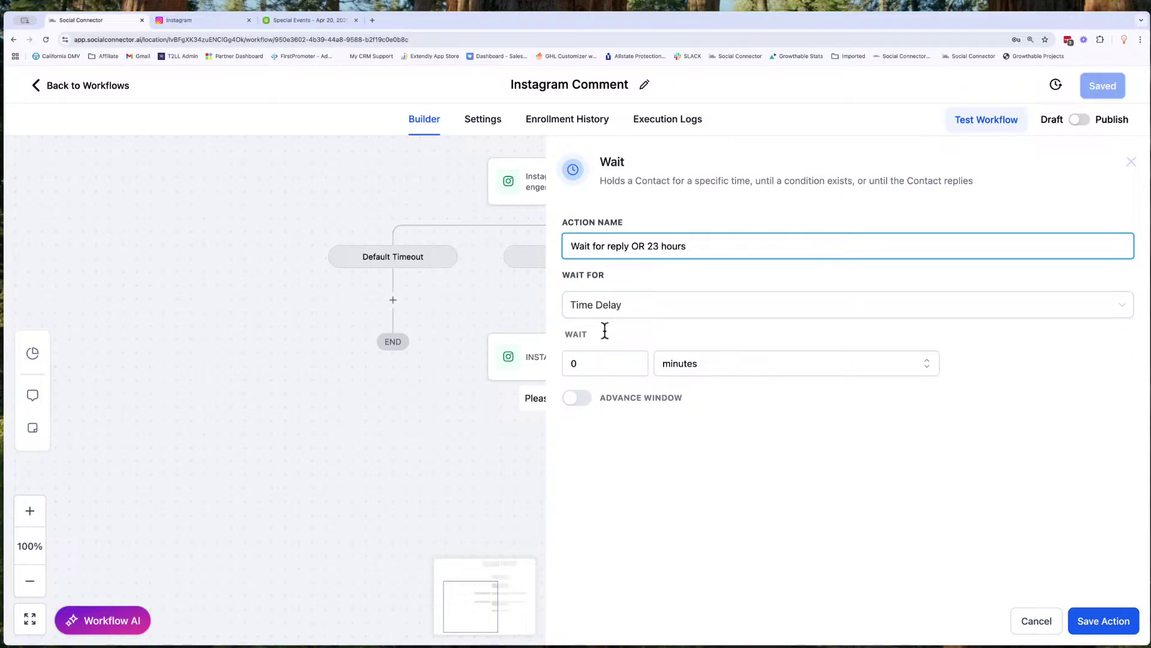
# Step: Make the Wait action hold for a Contact Reply to the INSTAGRAM-DM step
pyautogui.click(609, 307)
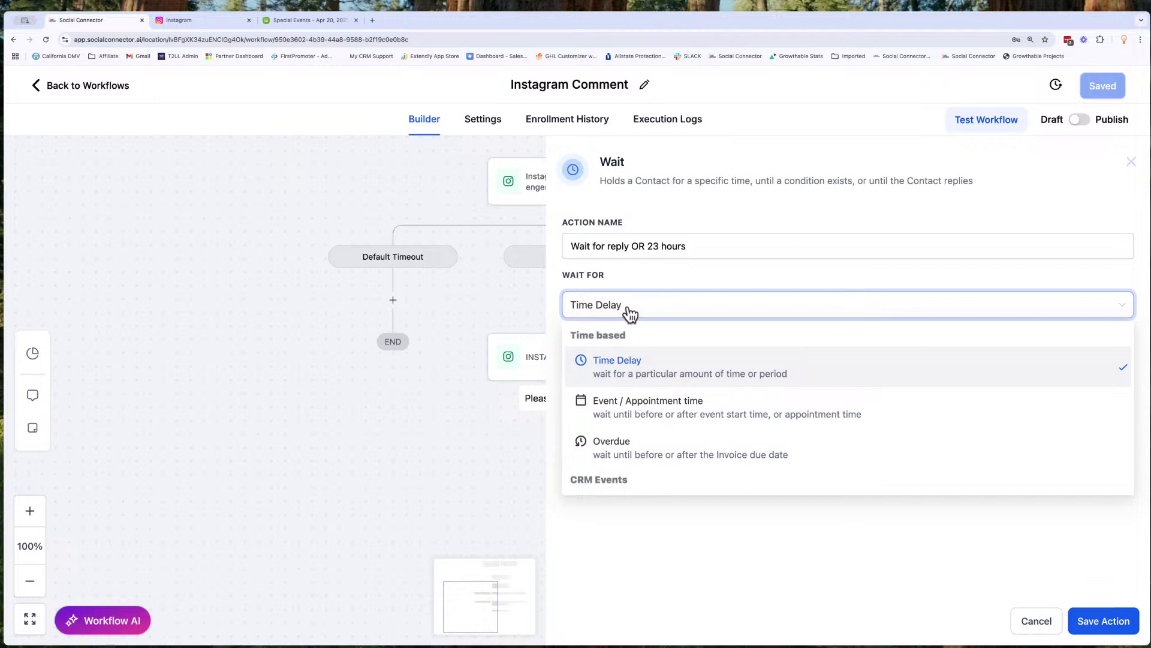
pyautogui.scroll(-3, 617, 435)
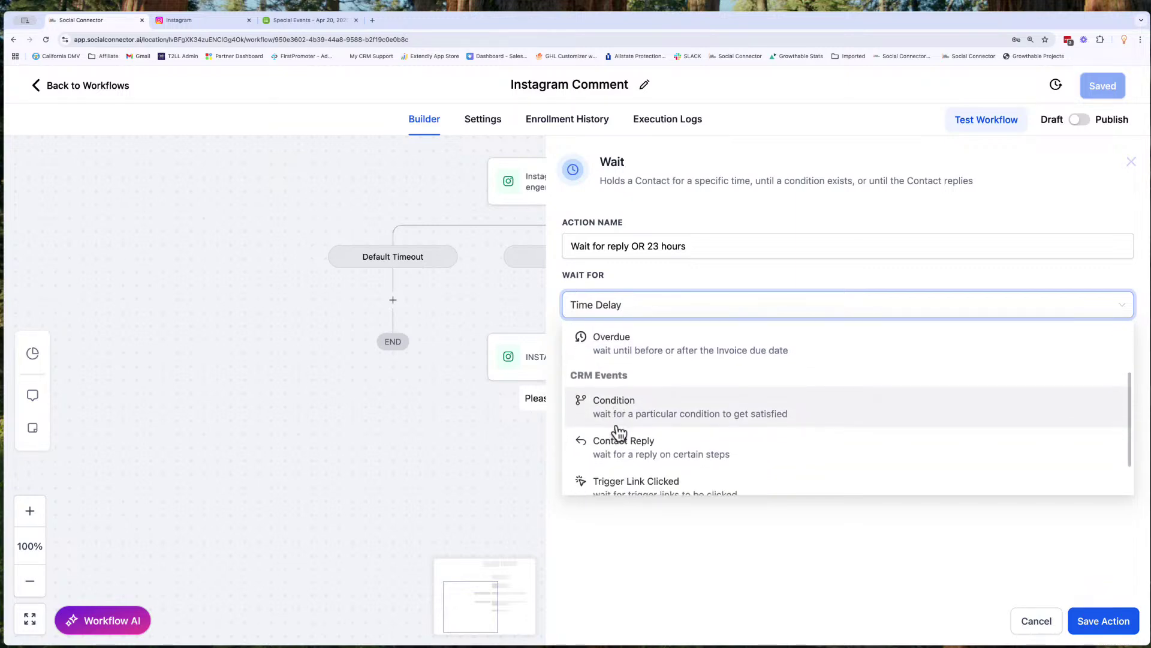
pyautogui.scroll(-1, 618, 432)
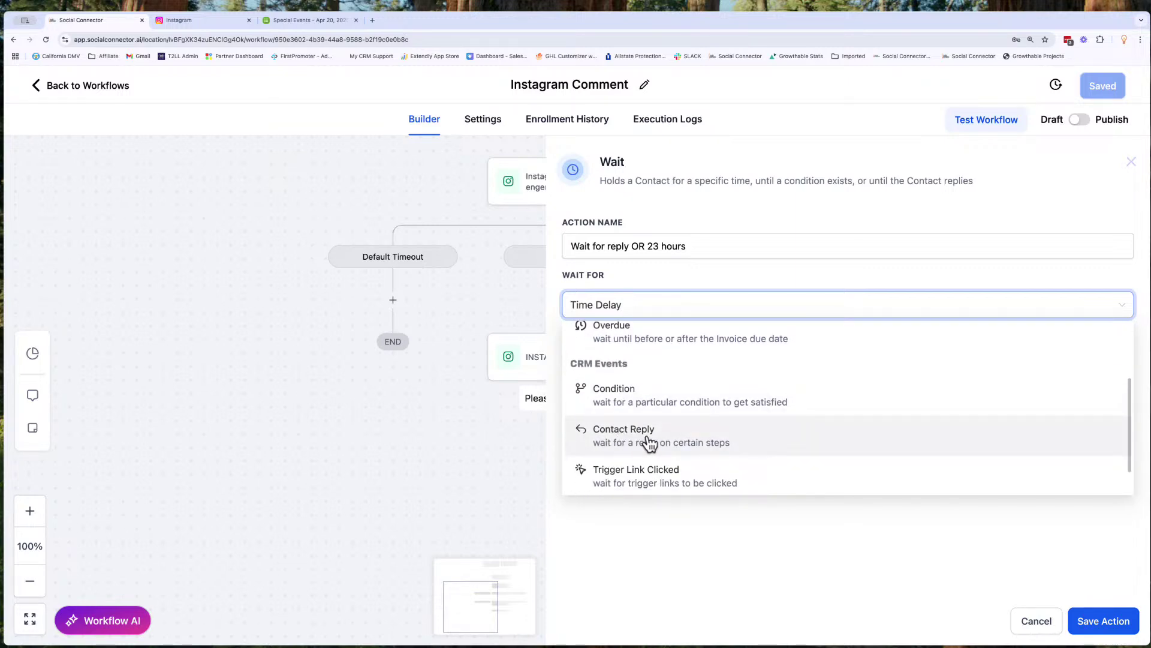
pyautogui.click(645, 441)
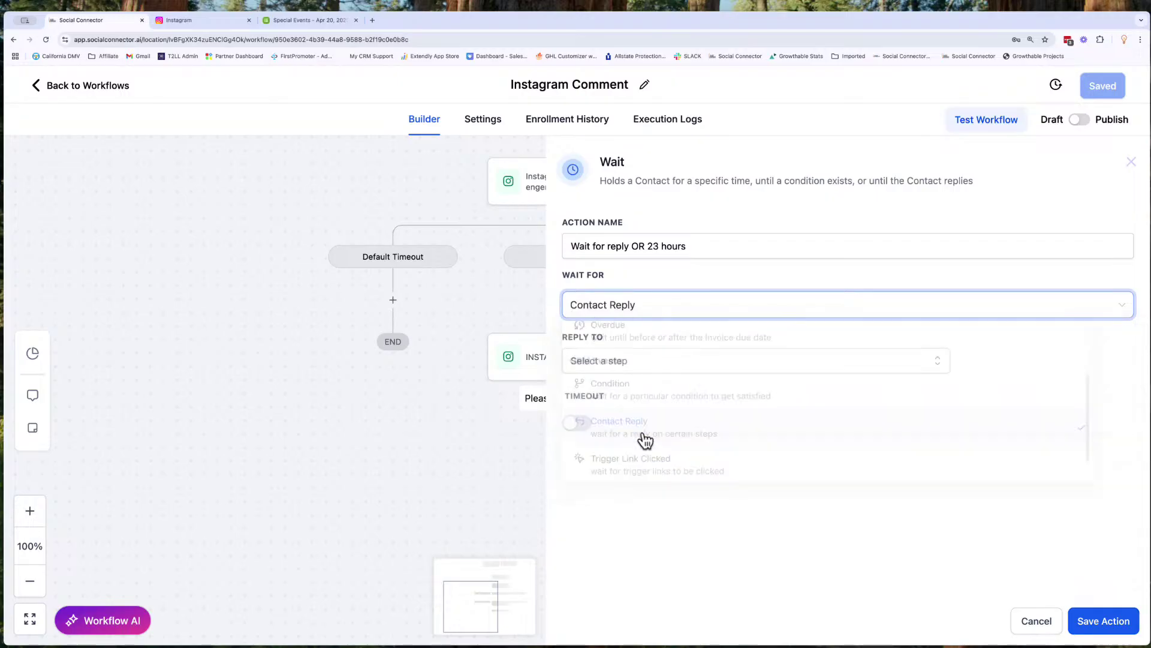
pyautogui.click(638, 360)
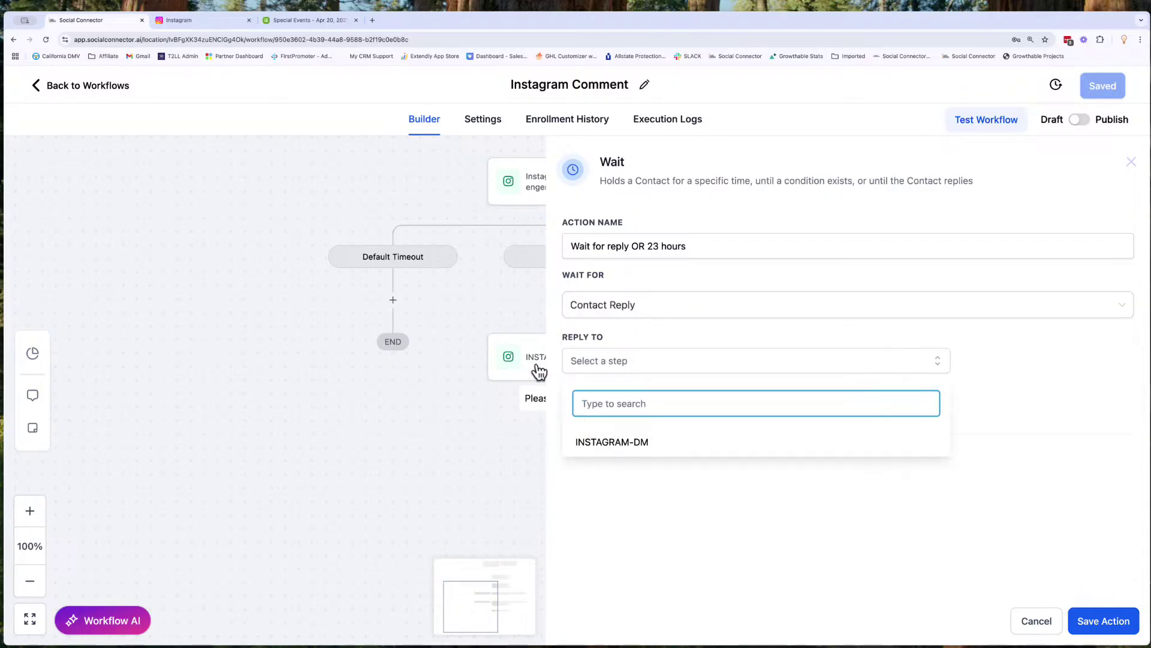
pyautogui.click(619, 448)
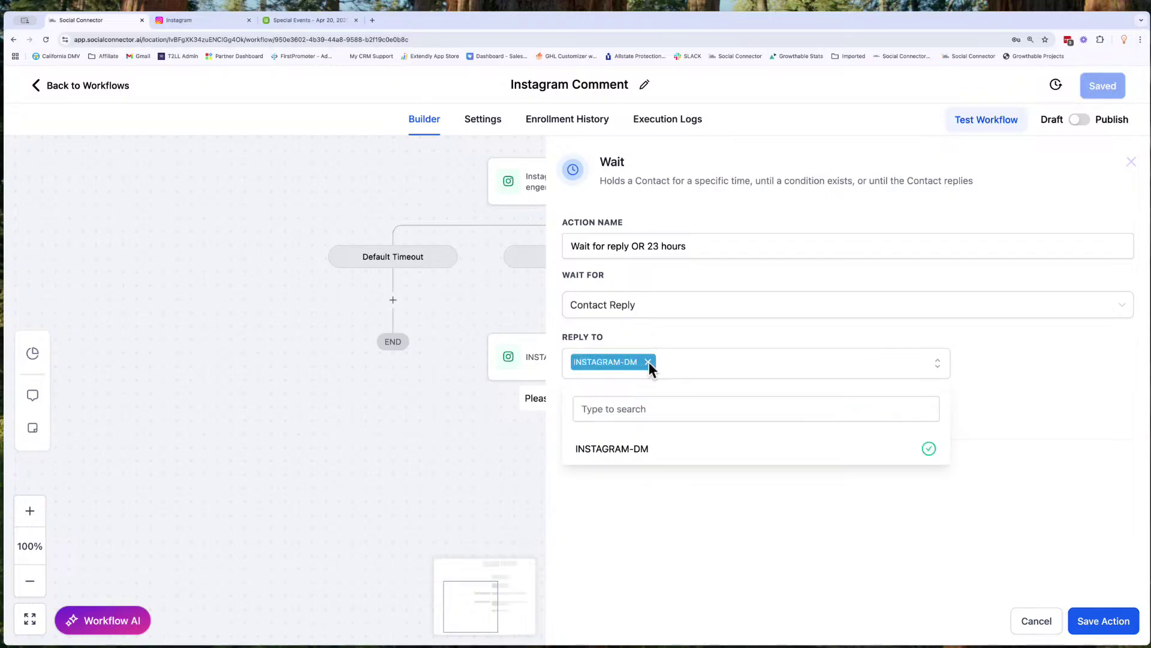
pyautogui.click(733, 483)
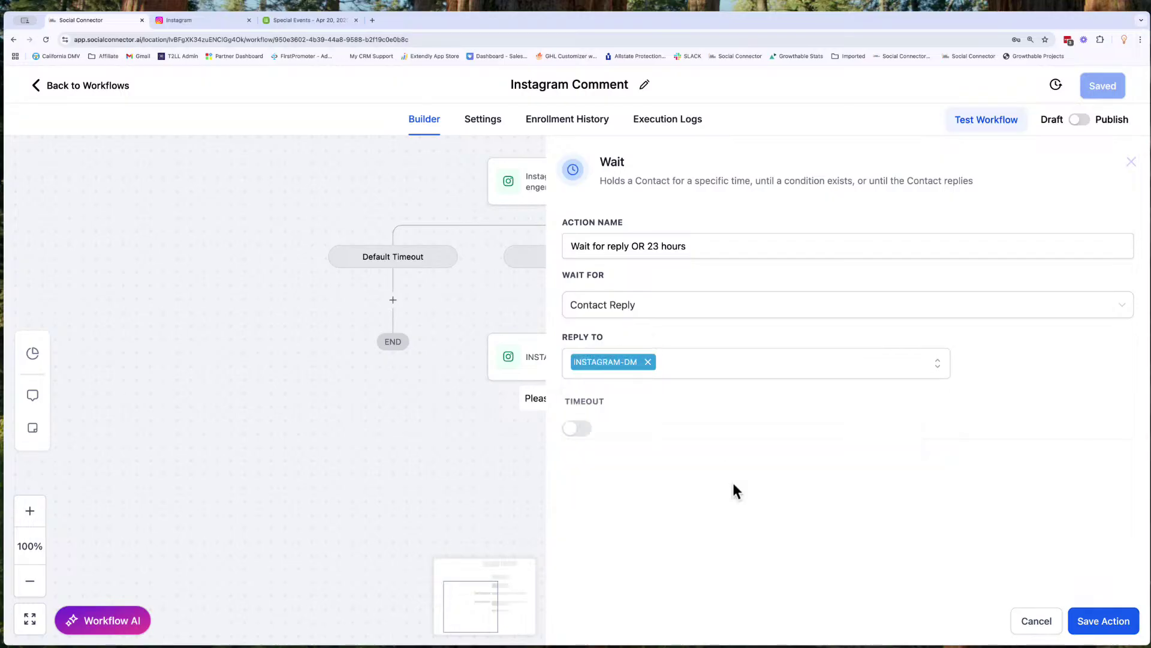
# Step: Enable the Wait action's timeout, set it to 23 hours, and save the action
pyautogui.click(586, 434)
pyautogui.click(706, 458)
pyautogui.click(680, 510)
pyautogui.click(583, 457)
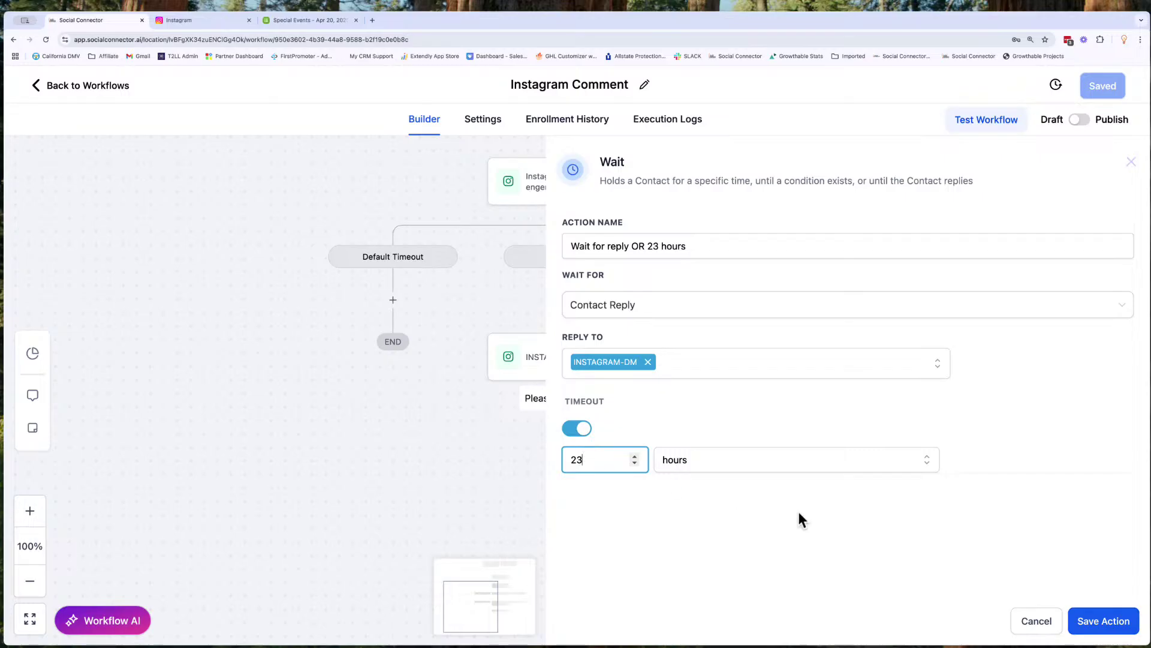
pyautogui.click(1100, 624)
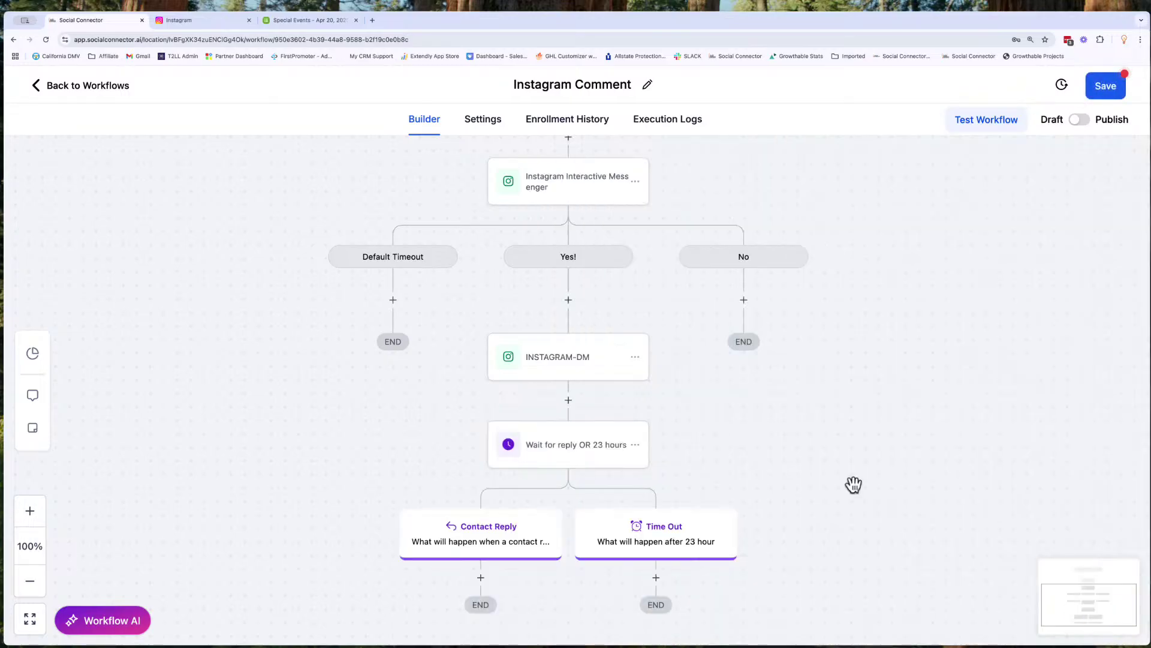
# Step: Save the workflow and add an Instagram DM action named "Follow Up" under the Time Out branch
pyautogui.scroll(-3, 740, 434)
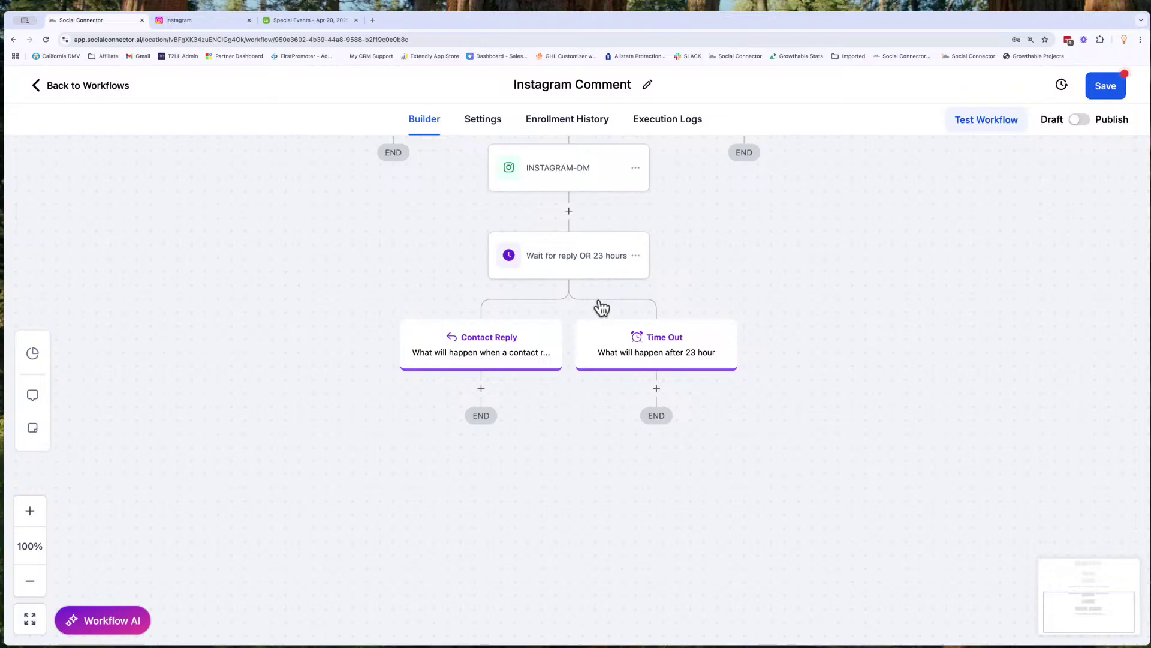
pyautogui.click(1104, 91)
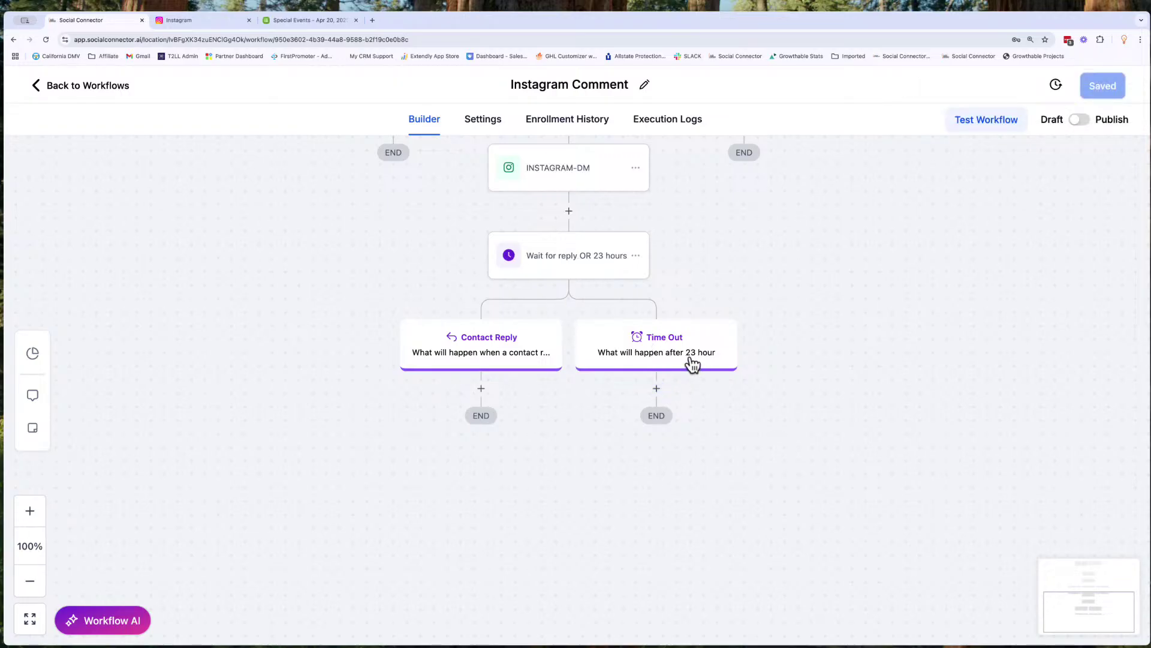
pyautogui.click(652, 394)
pyautogui.click(655, 391)
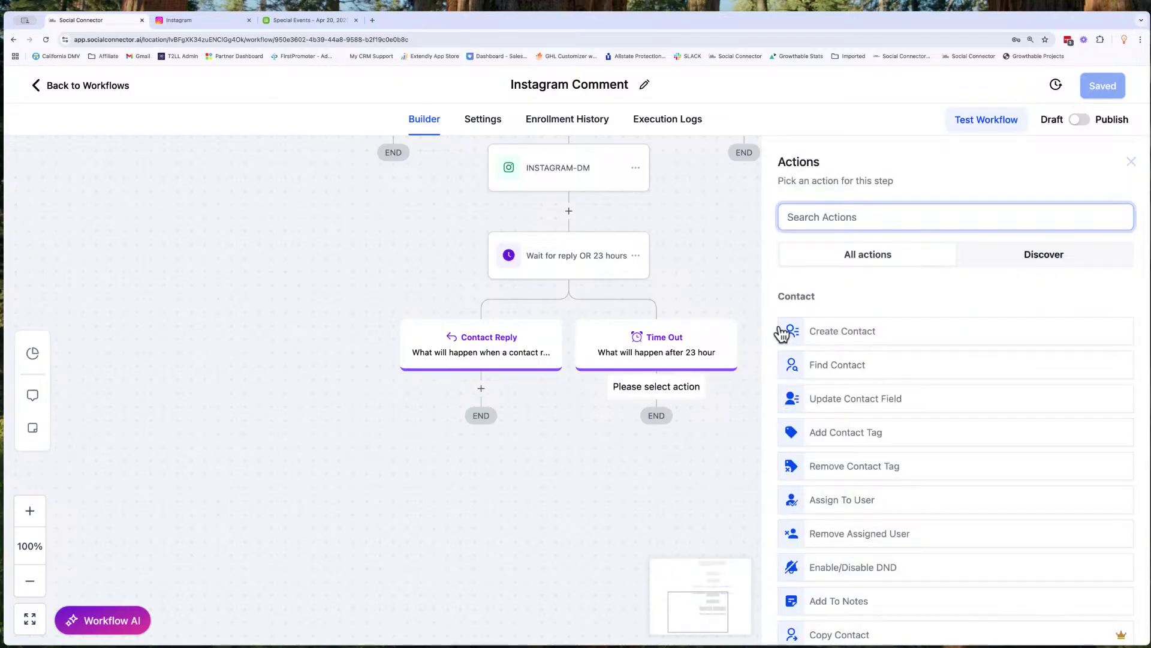
pyautogui.write('inst')
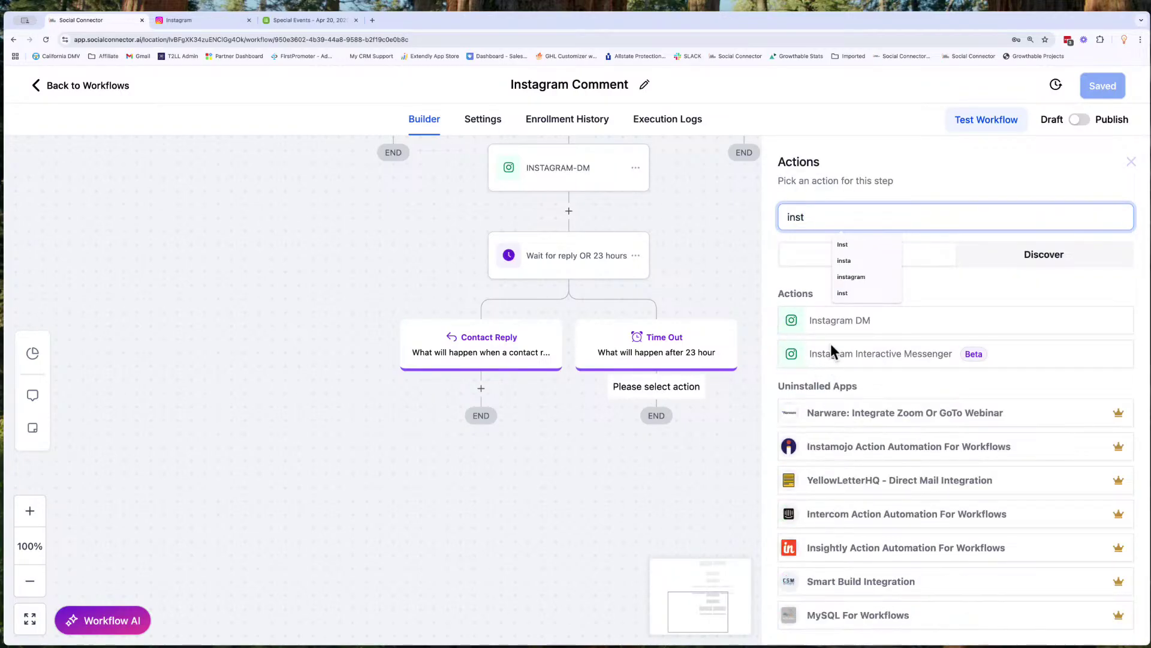
pyautogui.click(829, 318)
pyautogui.tripleClick(821, 274)
pyautogui.write('Foll')
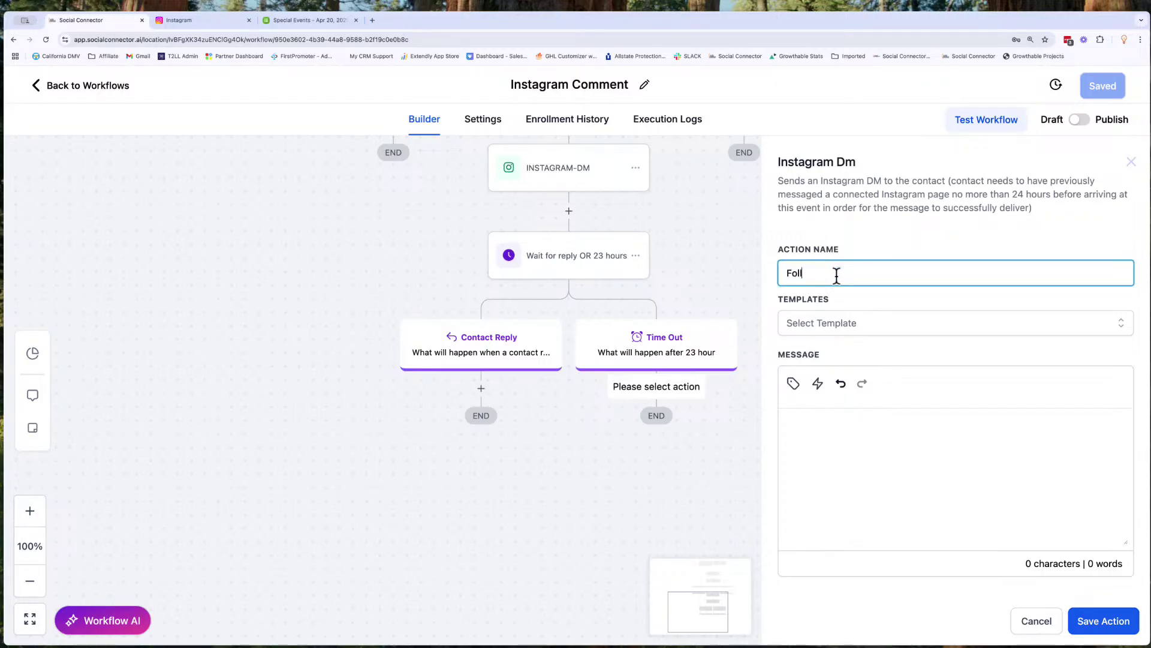
# Step: Write the message "Just checking back on this. Can I get your email so I can send you the deets" and save the action
pyautogui.click(827, 414)
pyautogui.write('Just checkig b')
pyautogui.press('BackSpace')
pyautogui.press('BackSpace')
pyautogui.press('BackSpace')
pyautogui.press('BackSpace')
pyautogui.press('BackSpace')
pyautogui.write('ng back on this. Can I get your email so I can send you the deets')
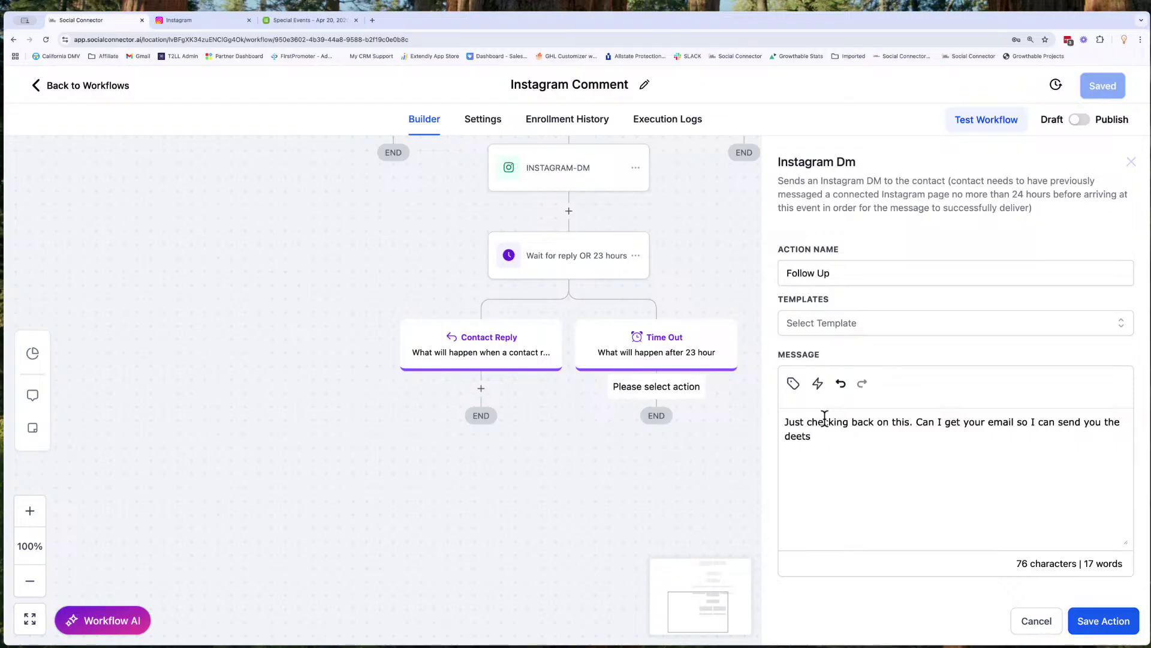
pyautogui.click(1102, 621)
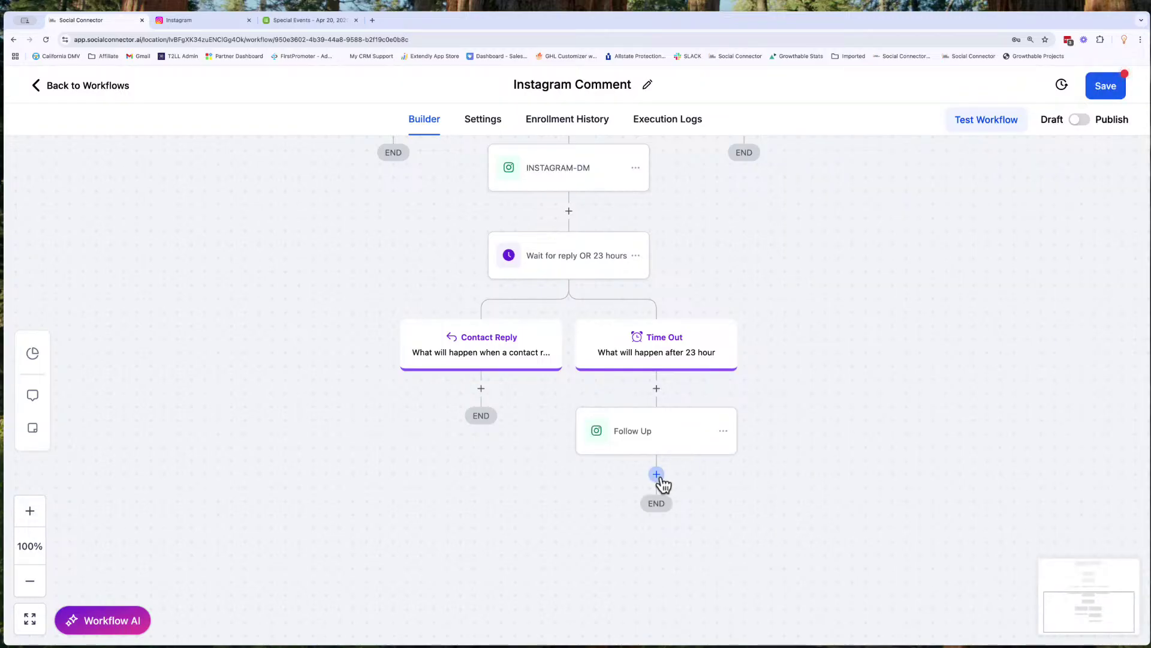
# Step: Copy the "Wait for reply OR 23 hours" action below the Follow Up step and open the copy's settings
pyautogui.click(656, 474)
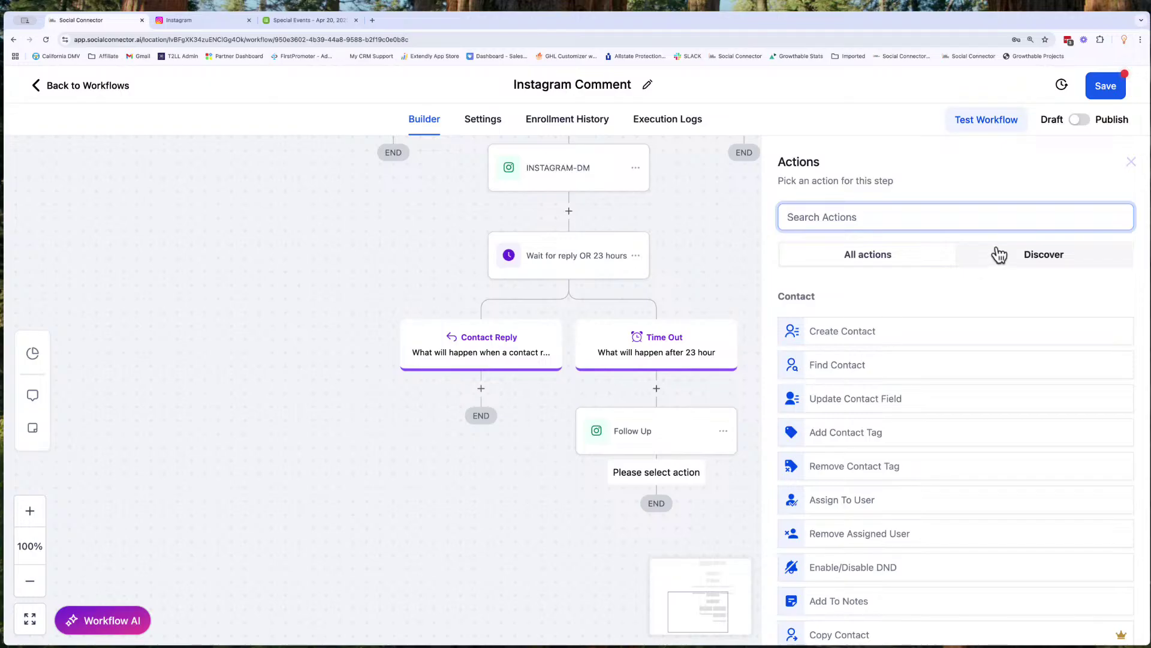
pyautogui.click(1131, 162)
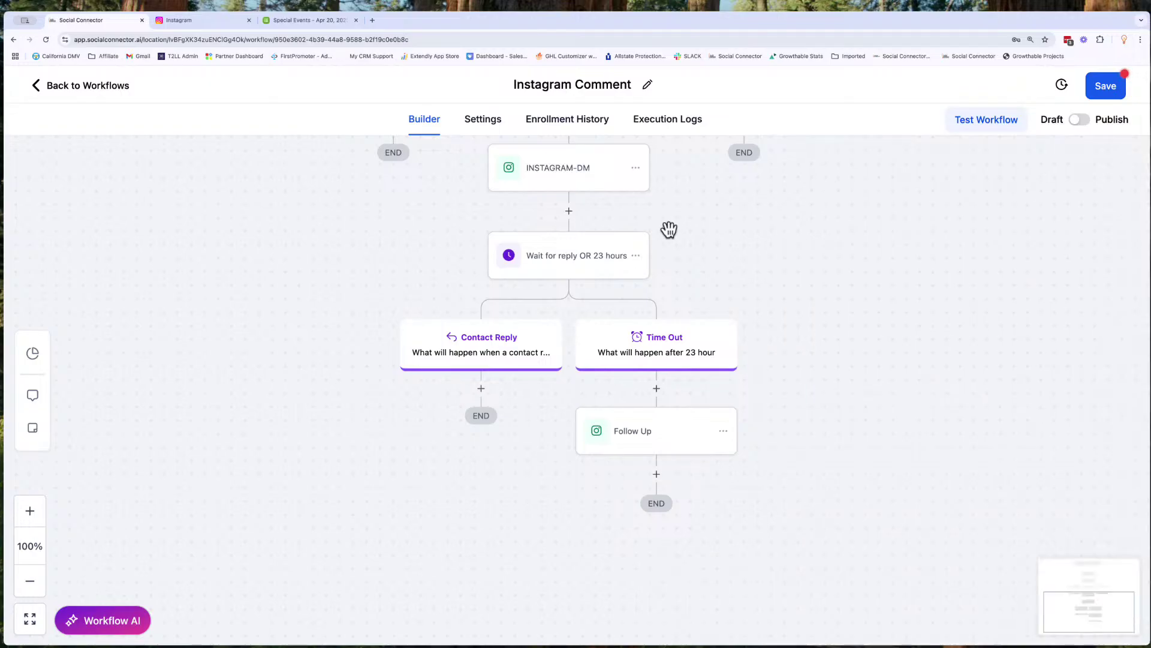
pyautogui.click(636, 258)
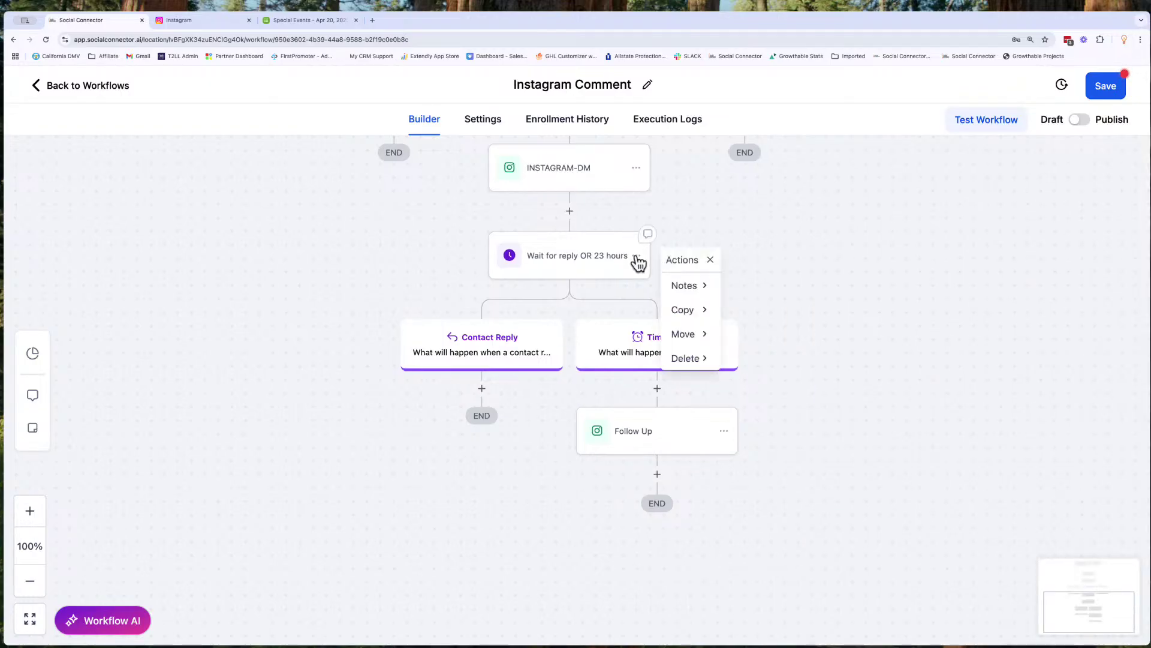
pyautogui.click(685, 310)
pyautogui.click(751, 288)
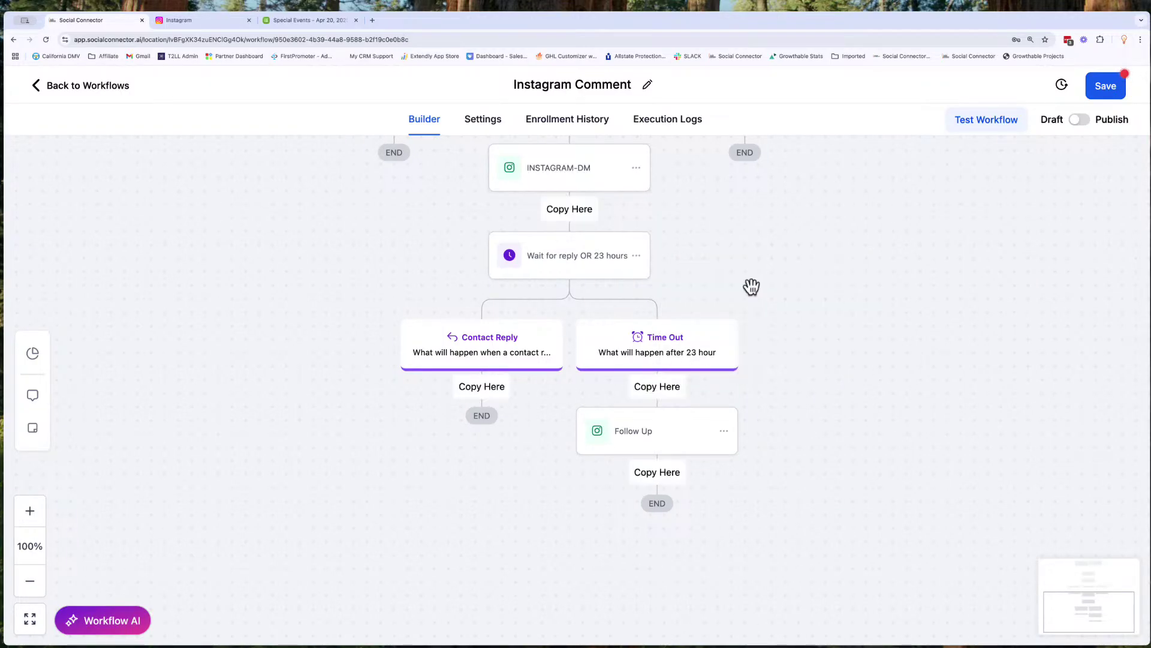
pyautogui.click(677, 474)
pyautogui.click(659, 519)
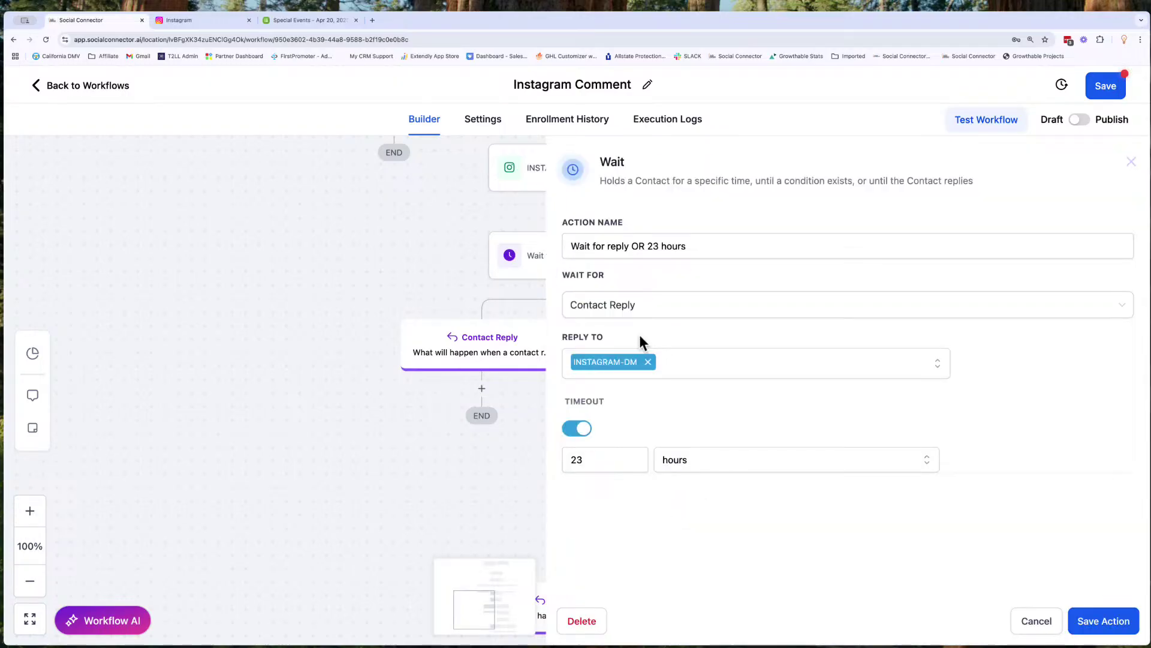
# Step: Rename the copied Wait action "Wait for reply OR 45 Minutes"
pyautogui.click(654, 247)
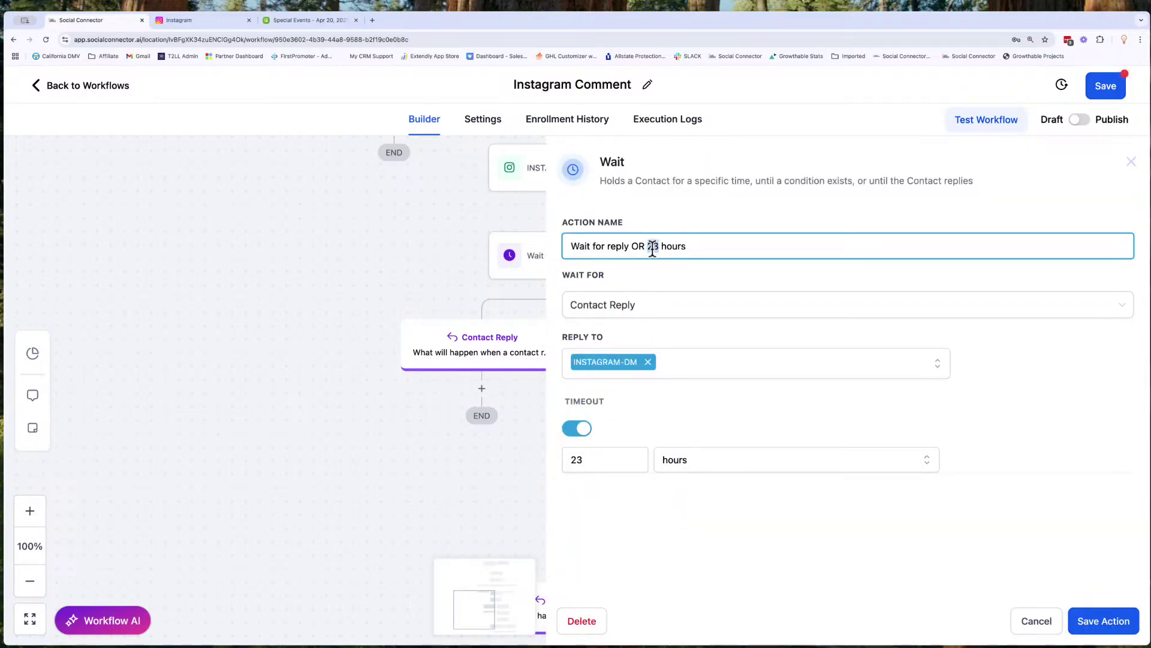
pyautogui.write('6')
pyautogui.press('BackSpace')
pyautogui.write('45')
pyautogui.doubleClick(680, 247)
pyautogui.write('Minute')
# Step: Set the copied Wait action's timeout to 45 minutes
pyautogui.click(677, 459)
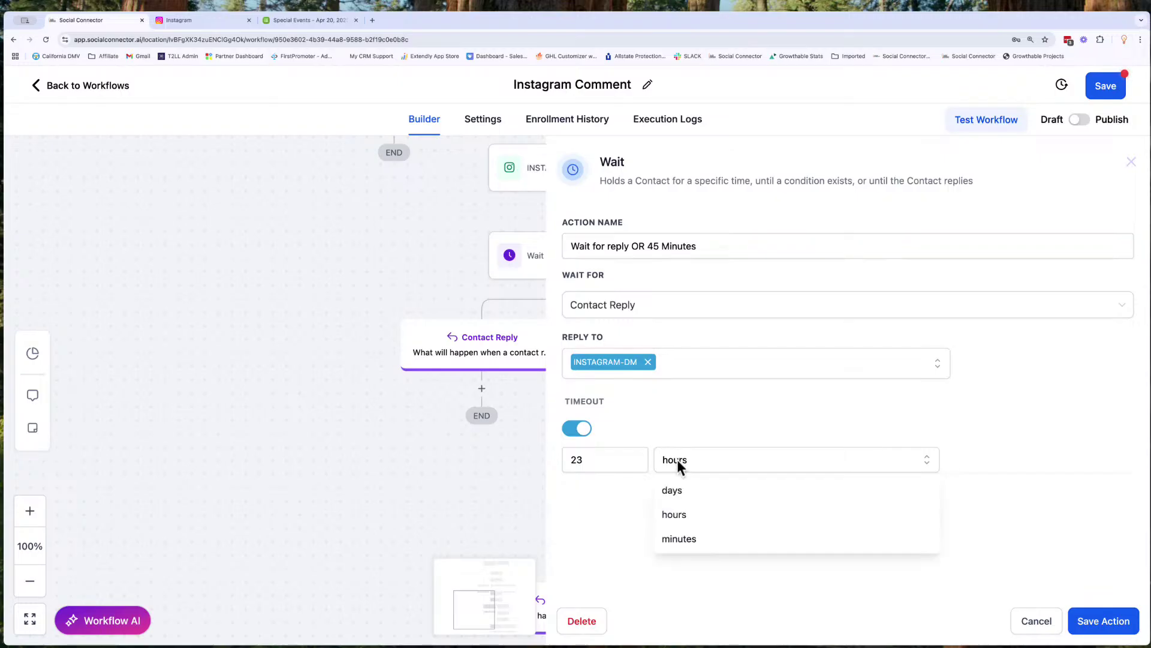
pyautogui.click(687, 539)
pyautogui.click(588, 463)
pyautogui.doubleClick(579, 461)
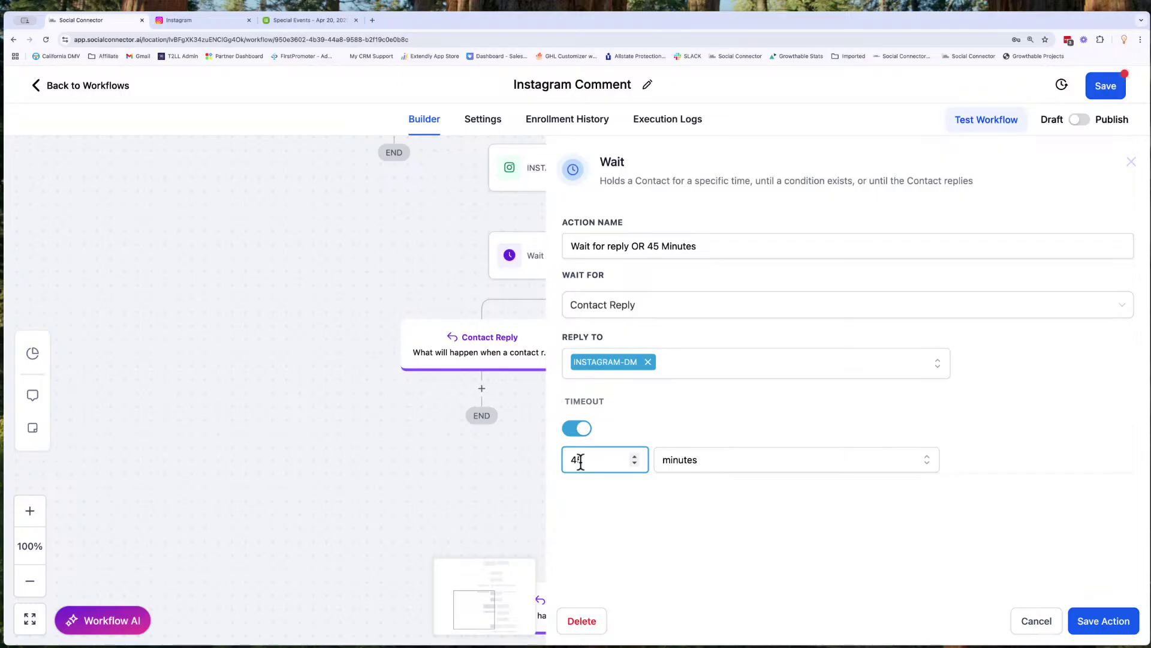
# Step: Make the copied Wait action hold for a reply to Follow Up instead of INSTAGRAM-DM, and save the action and the workflow
pyautogui.click(649, 362)
pyautogui.click(649, 361)
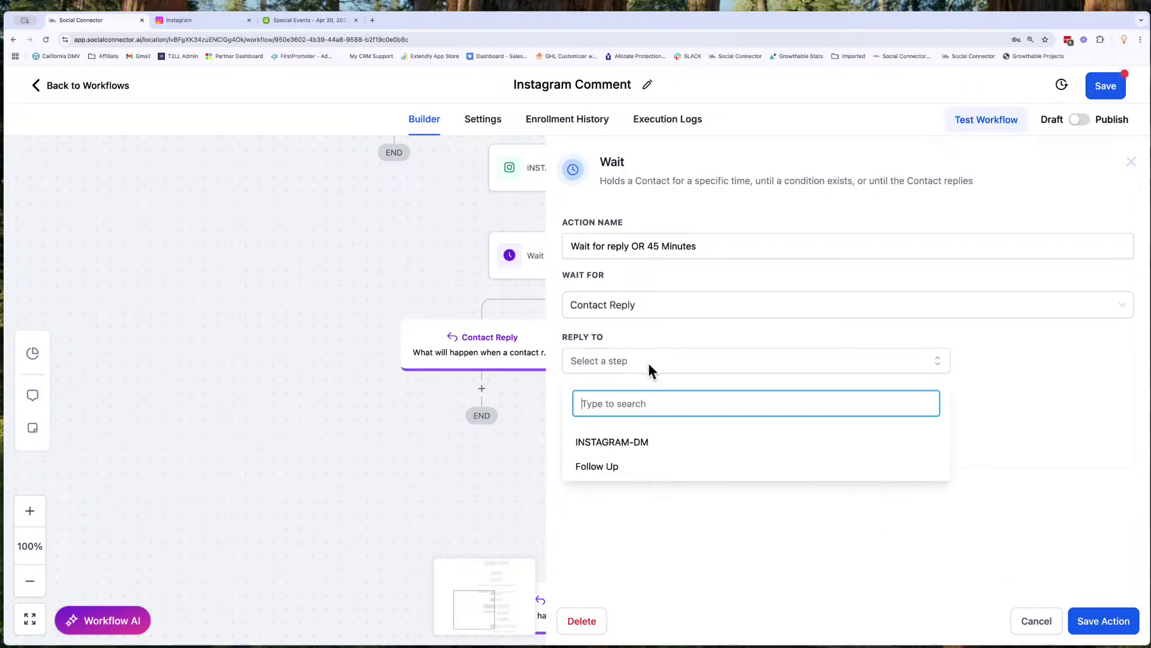
pyautogui.click(621, 467)
pyautogui.click(930, 540)
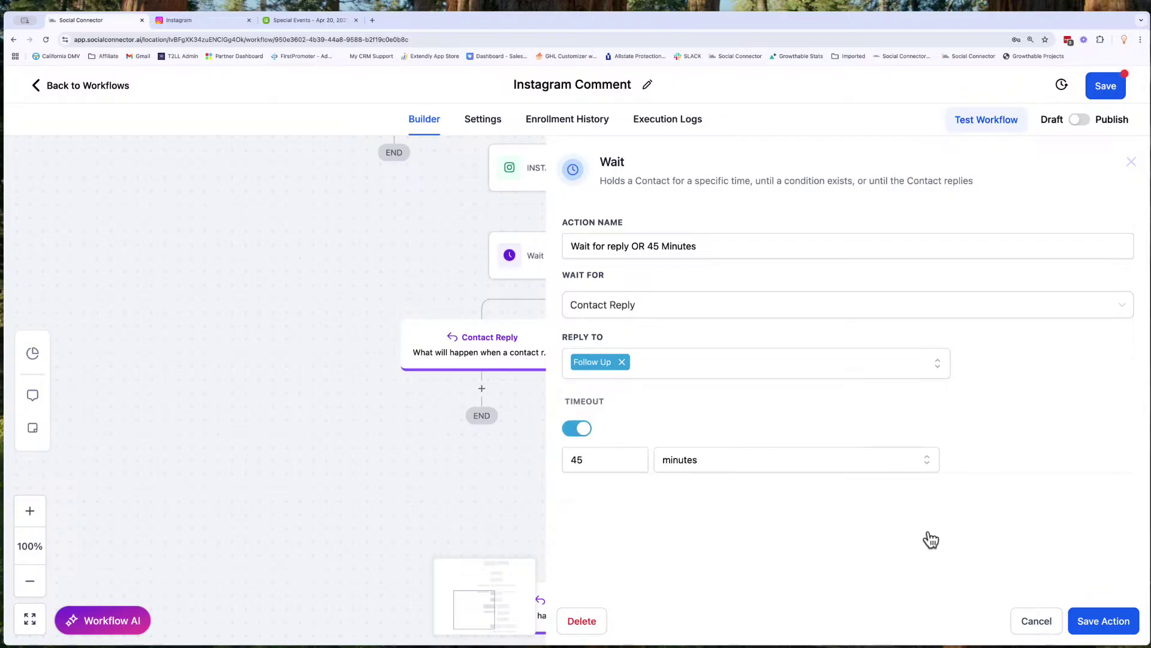
pyautogui.click(1110, 623)
pyautogui.scroll(-3, 857, 507)
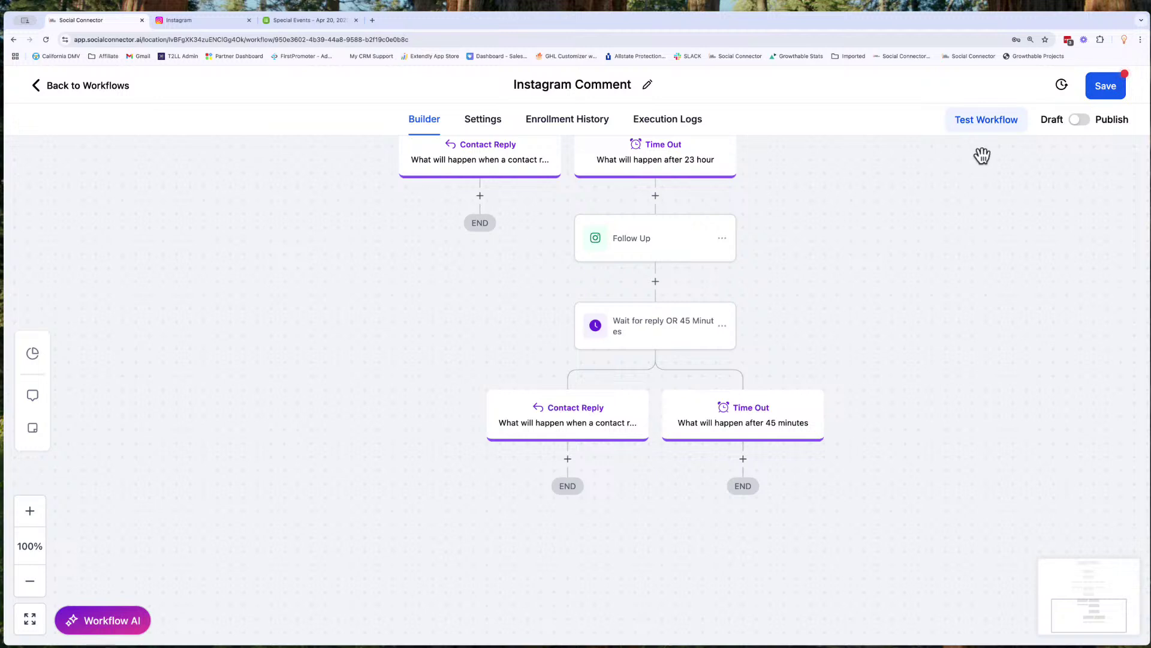
pyautogui.click(1105, 85)
# Step: Add a Wait action under the 23-hour wait's Contact Reply branch and name it "Wait for 1 Minute"
pyautogui.scroll(5, 644, 231)
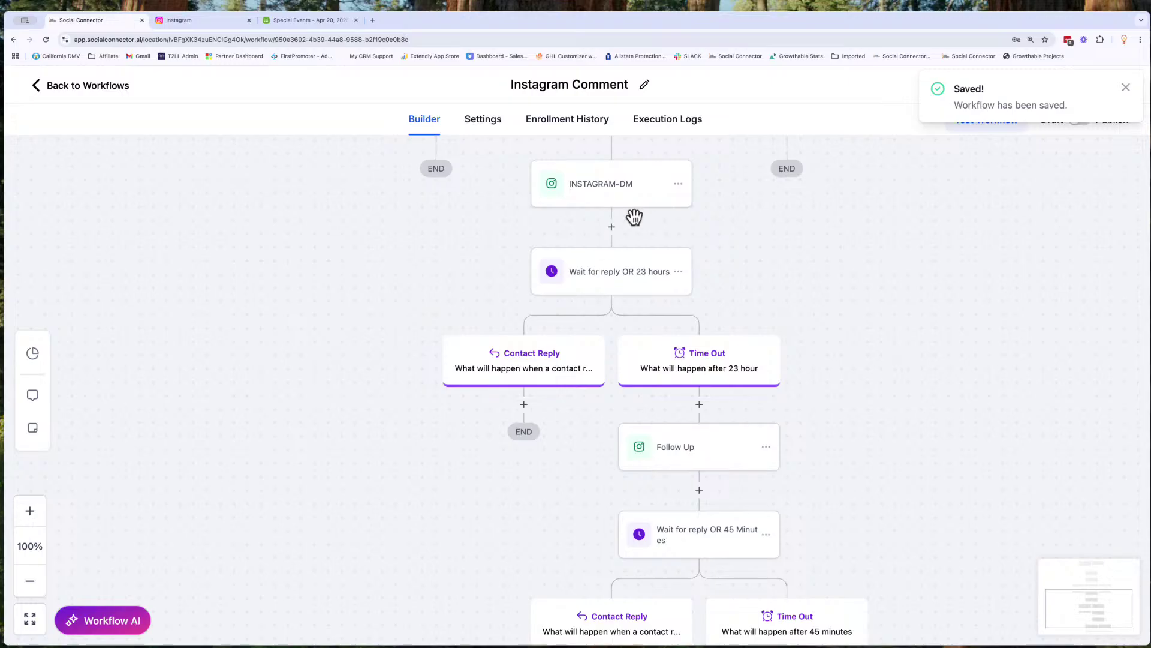
pyautogui.scroll(-1, 761, 619)
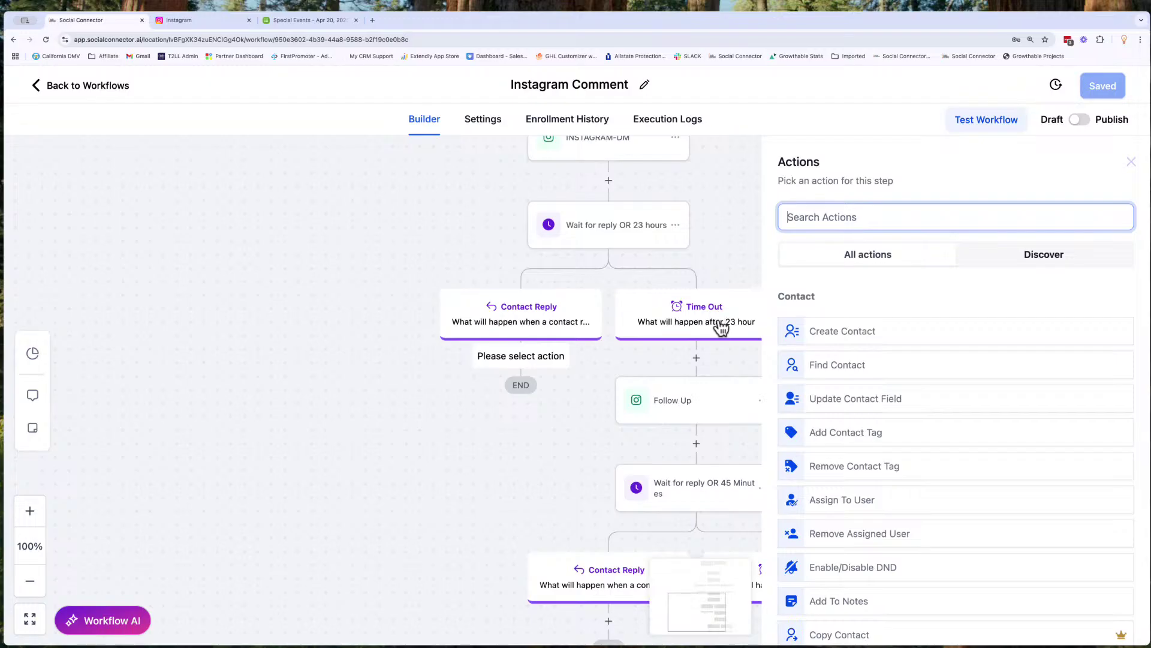
pyautogui.write('wait')
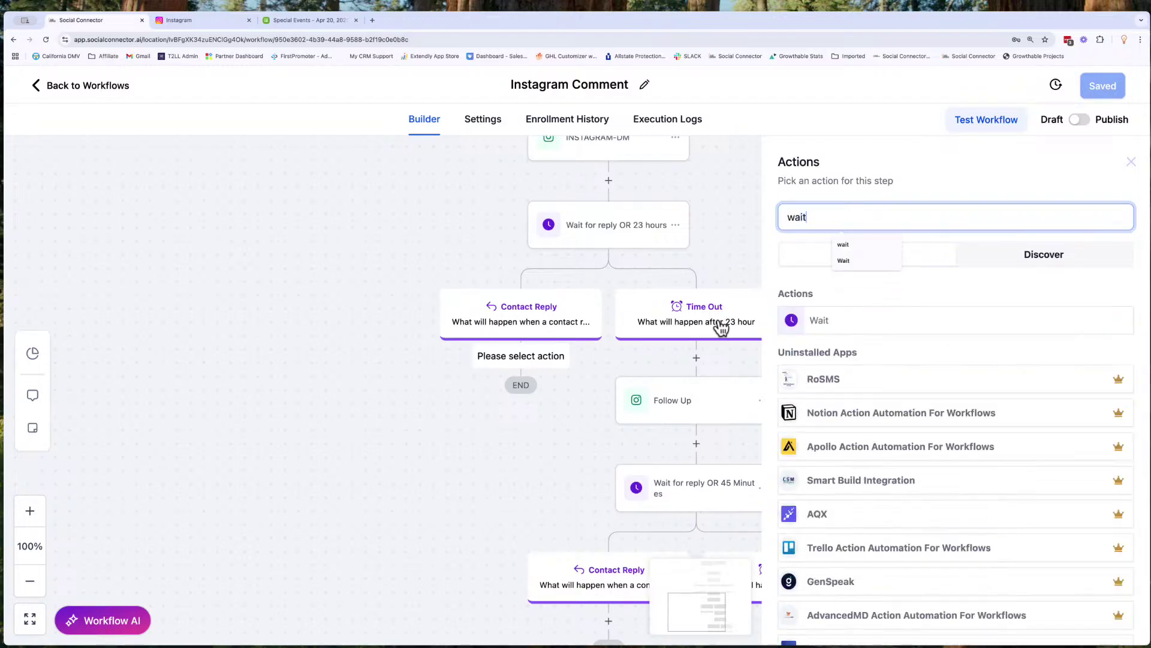
pyautogui.click(817, 321)
pyautogui.click(607, 240)
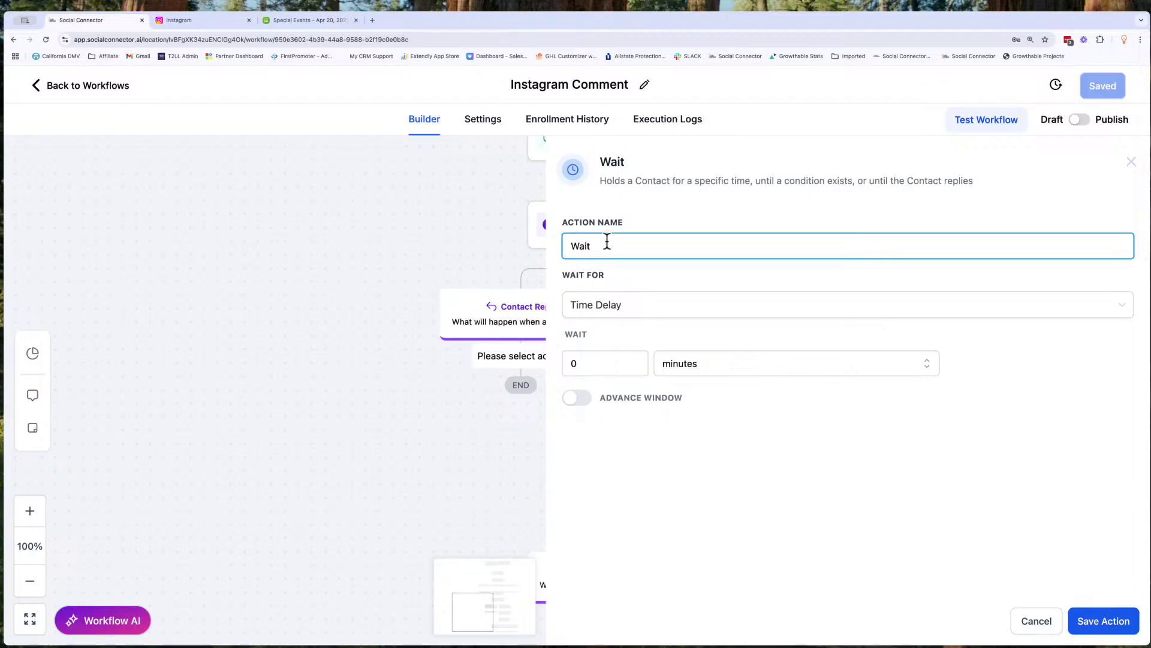
pyautogui.write('for 1 Minute')
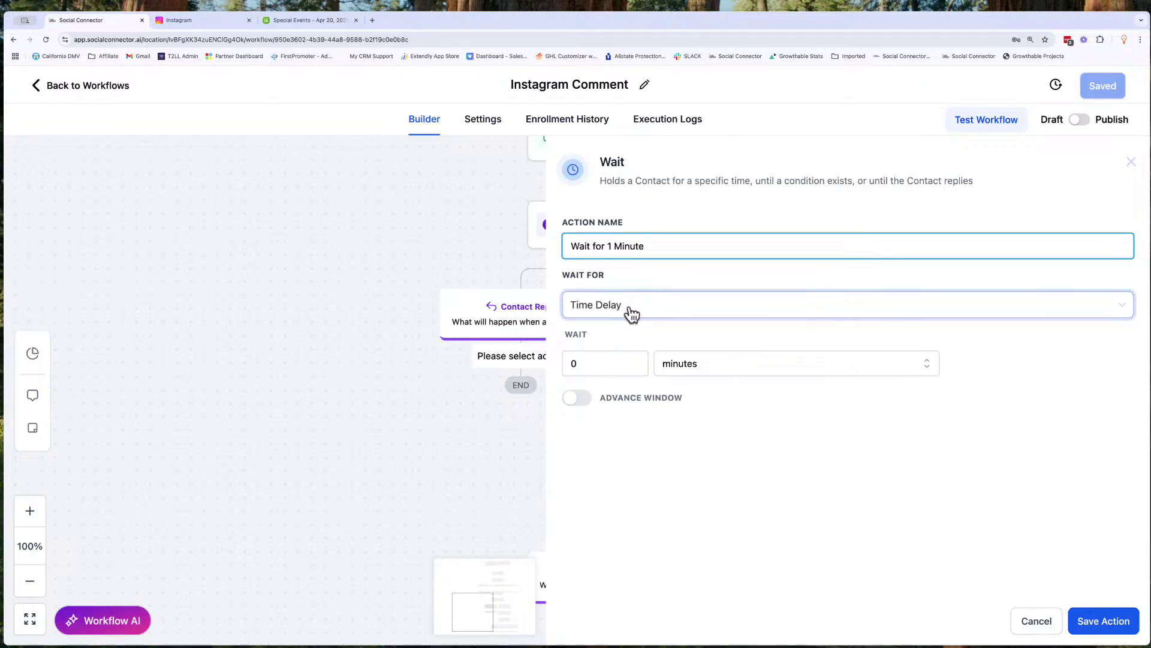
# Step: Rename the new Wait action "Wait for Email OR 1 hour"
pyautogui.tripleClick(622, 251)
pyautogui.press('BackSpace')
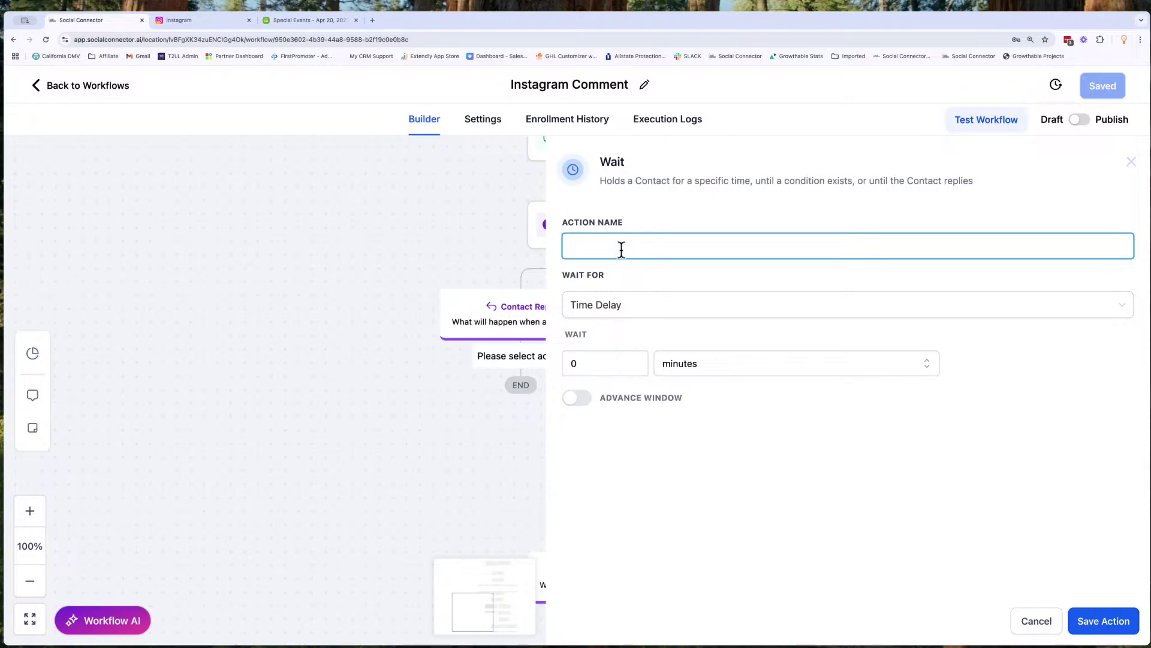
pyautogui.write('Wait for Email OR 1 Minute')
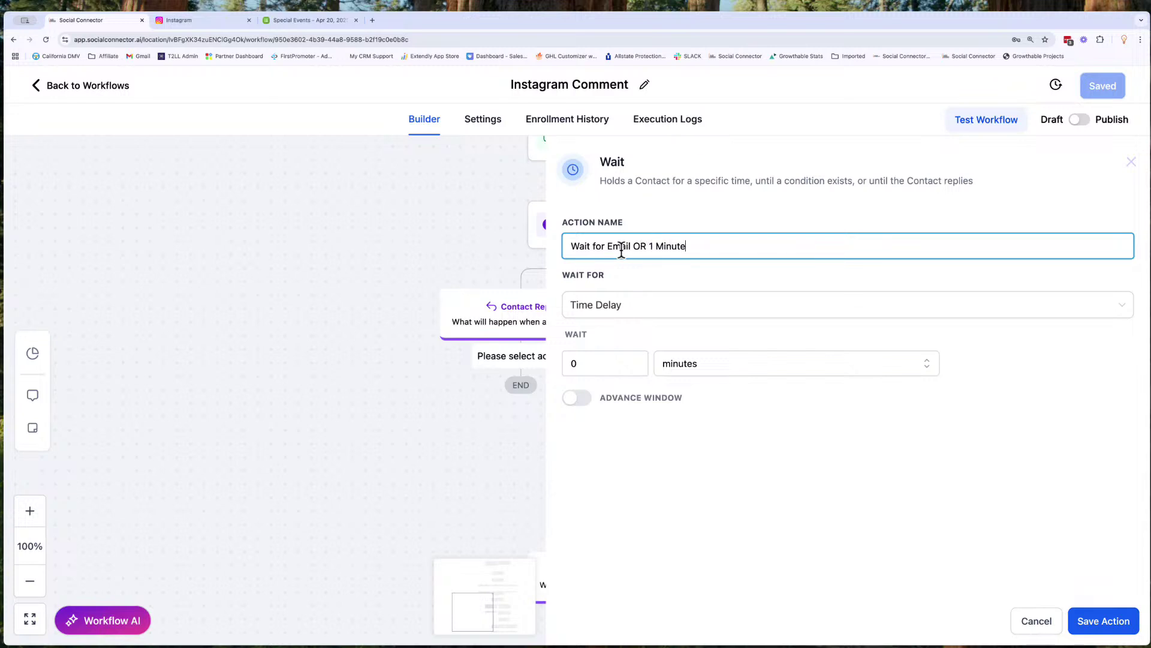
pyautogui.press('BackSpace')
pyautogui.press('BackSpace')
pyautogui.press('BackSpace')
pyautogui.press('BackSpace')
pyautogui.press('BackSpace')
pyautogui.press('BackSpace')
pyautogui.press('BackSpace')
pyautogui.press('BackSpace')
pyautogui.write('1 hour')
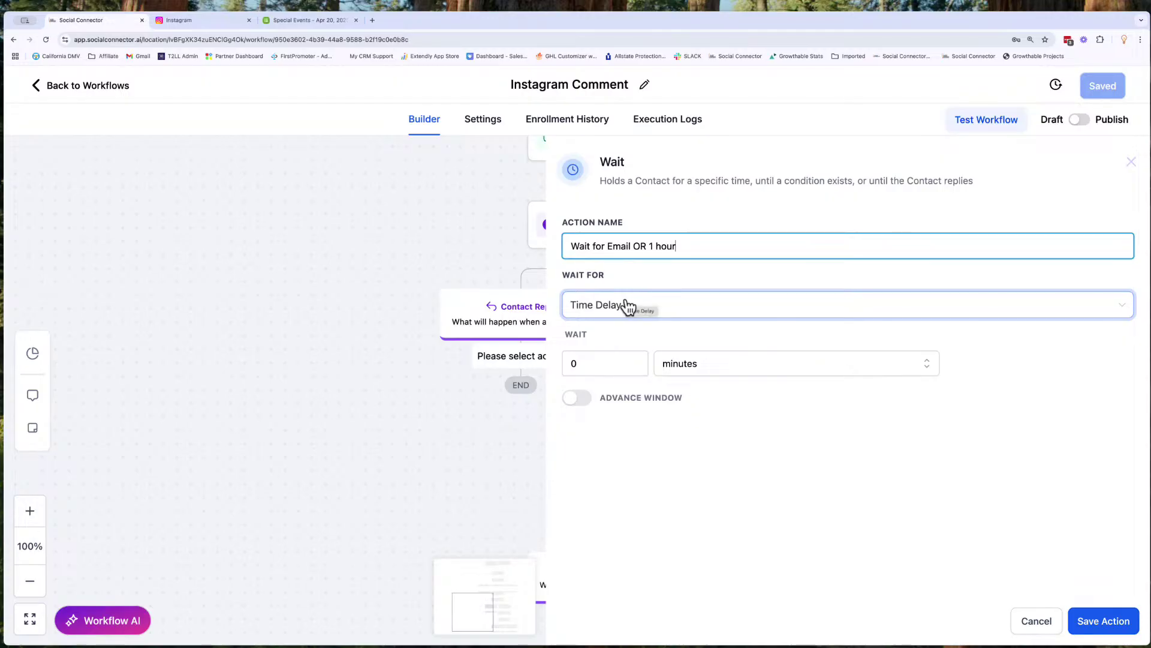
# Step: Change what the new Wait action waits for to Condition
pyautogui.click(627, 306)
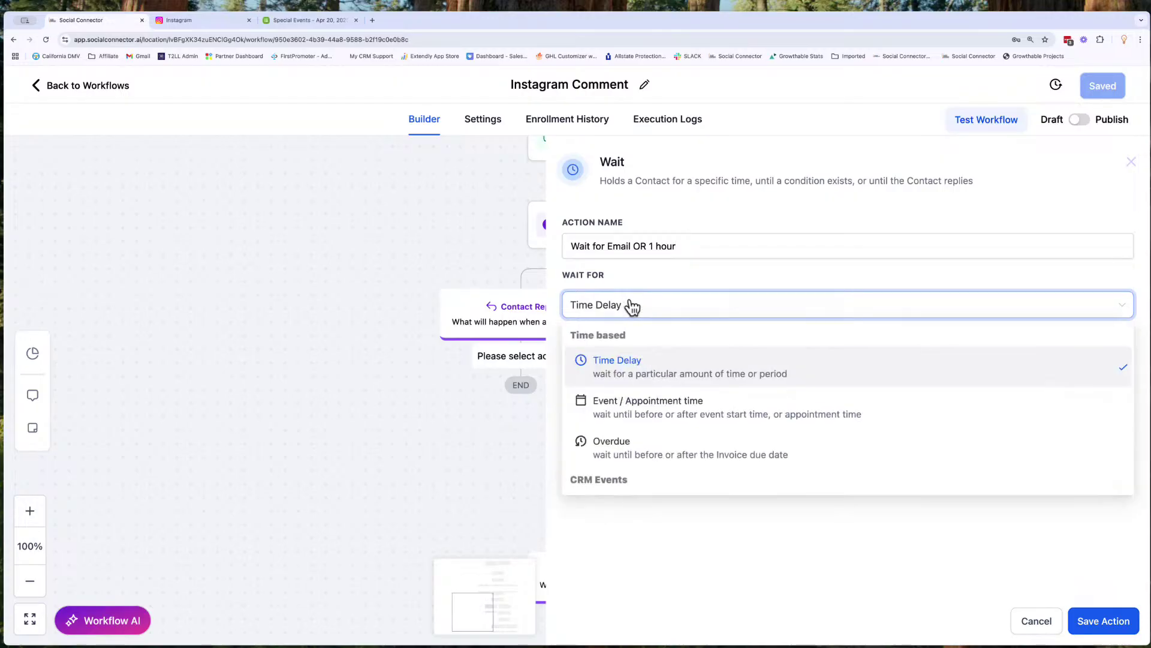
pyautogui.scroll(-2, 621, 430)
pyautogui.scroll(-1, 624, 426)
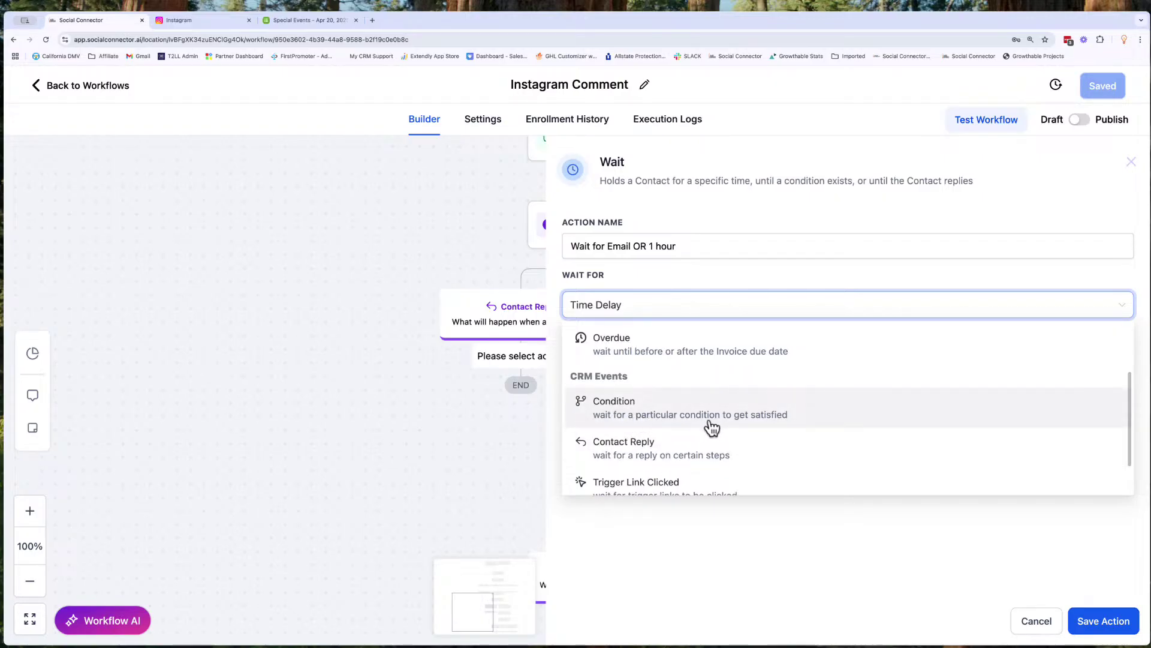
pyautogui.click(684, 417)
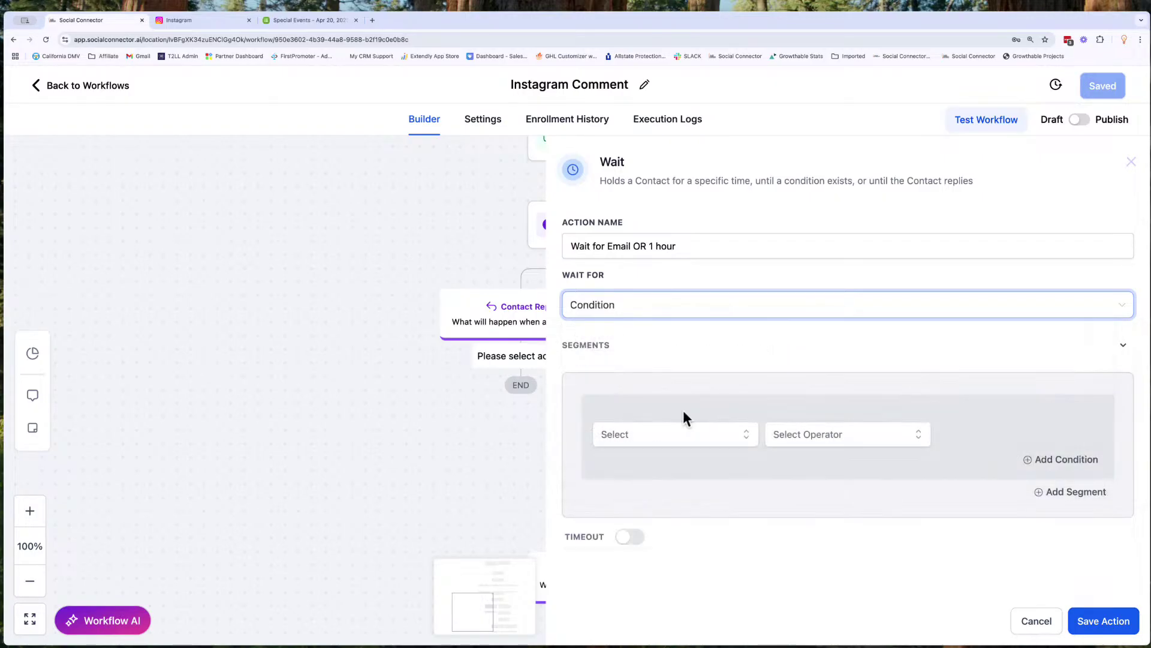
# Step: Define the wait condition as Email Is not empty
pyautogui.click(648, 434)
pyautogui.click(646, 466)
pyautogui.click(640, 470)
pyautogui.write('email')
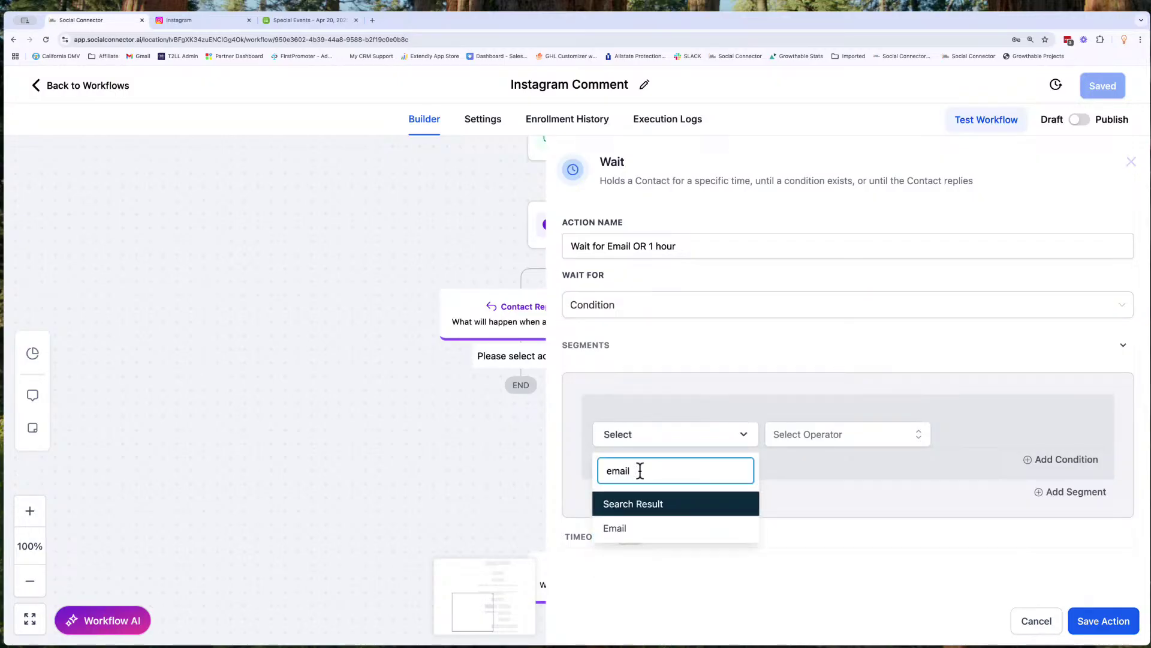
pyautogui.click(639, 535)
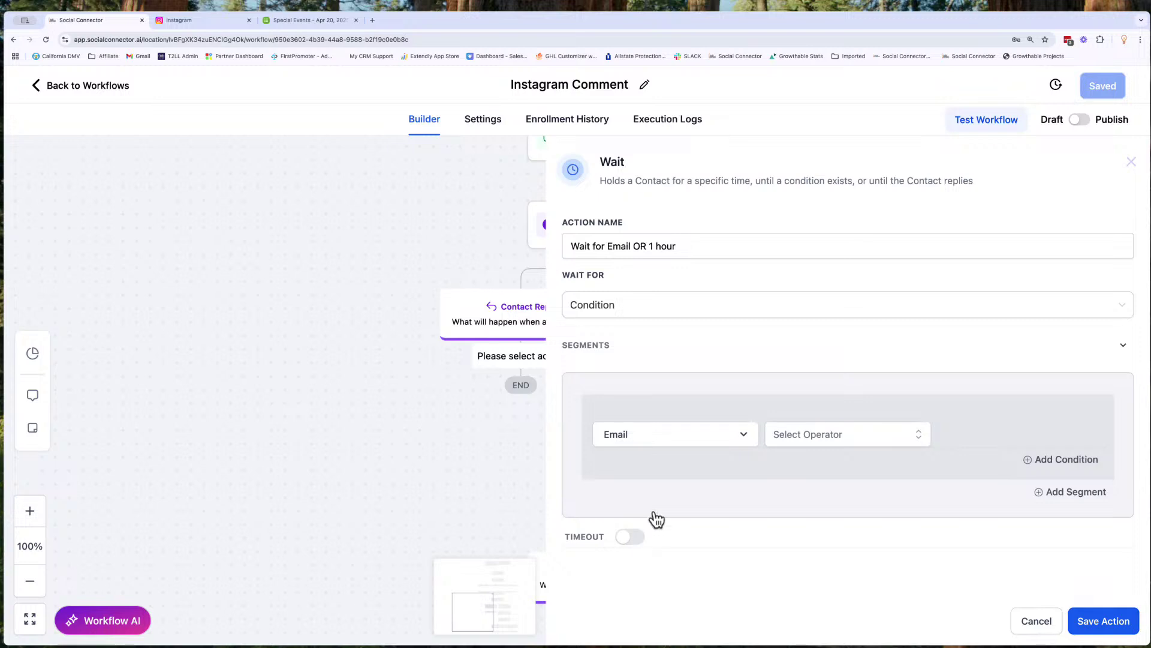
pyautogui.click(819, 433)
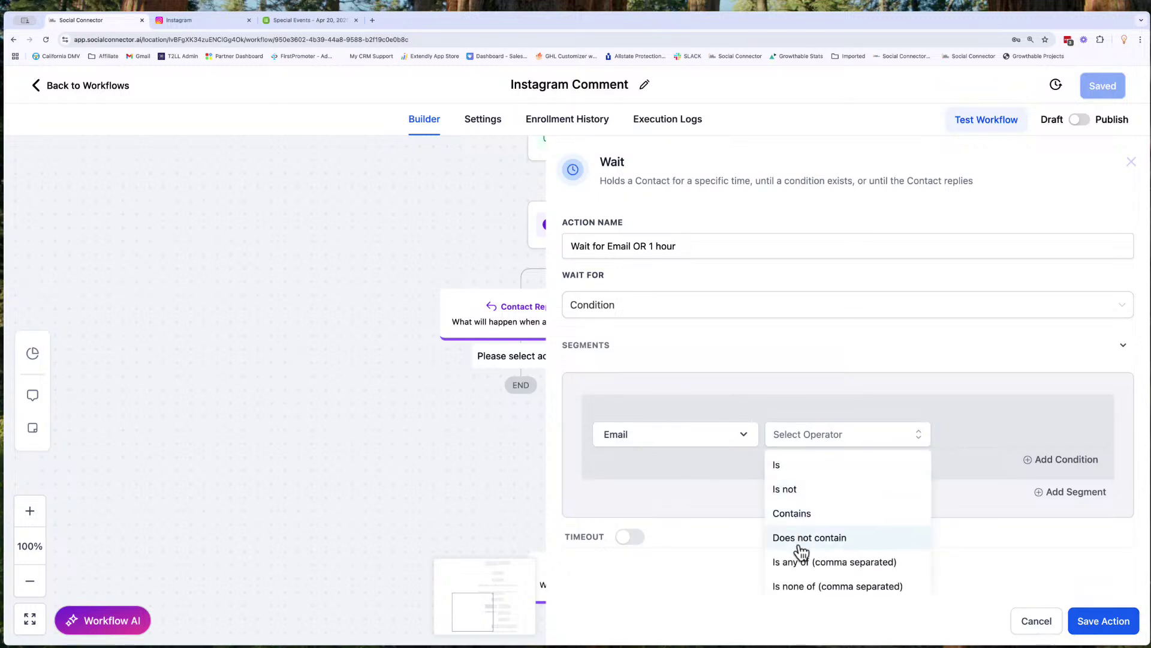
pyautogui.scroll(-3, 802, 545)
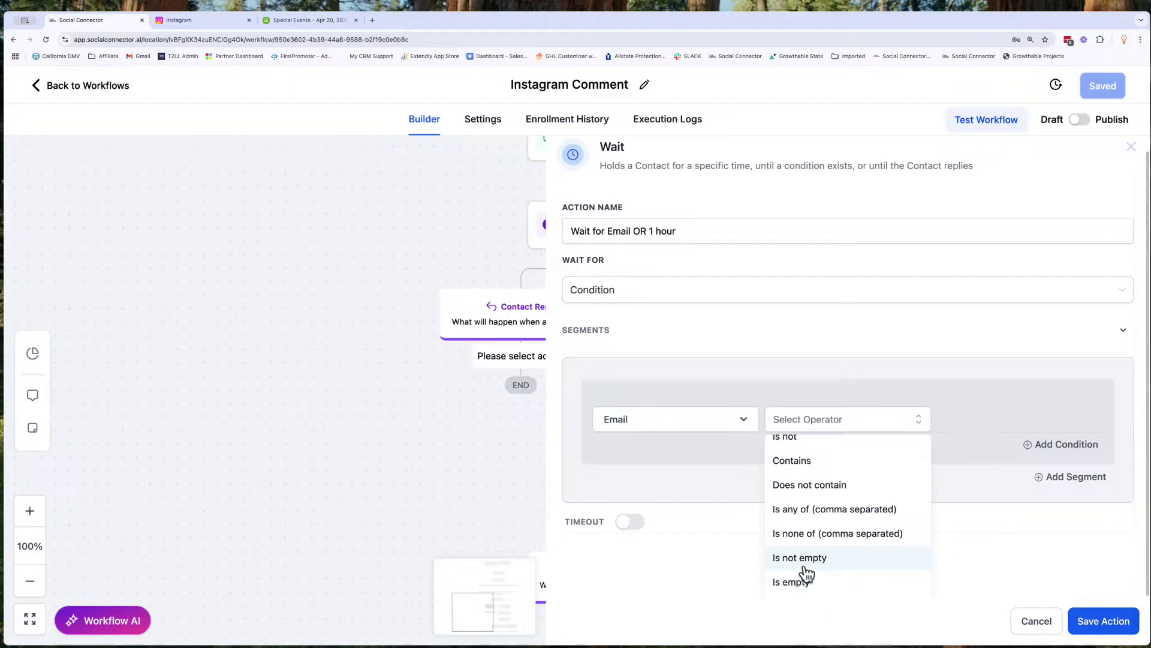
pyautogui.click(803, 558)
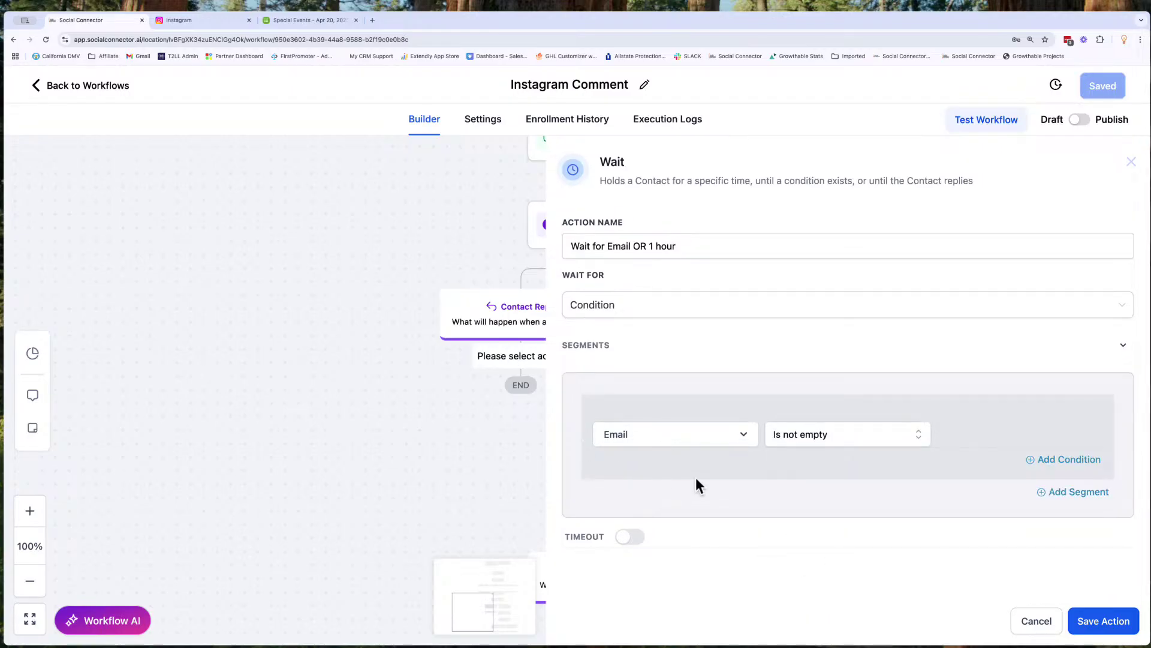
# Step: Enable a 1-hour timeout on the "Wait for Email OR 1 hour" action, and save the action and the workflow
pyautogui.click(635, 536)
pyautogui.click(584, 569)
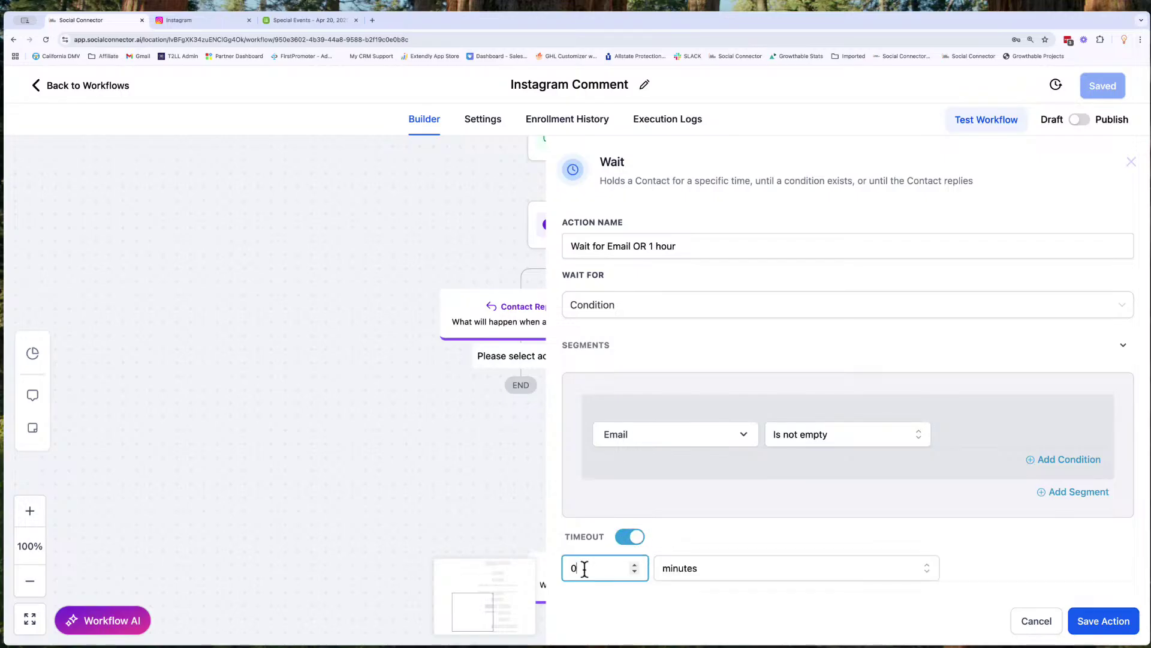
pyautogui.click(686, 569)
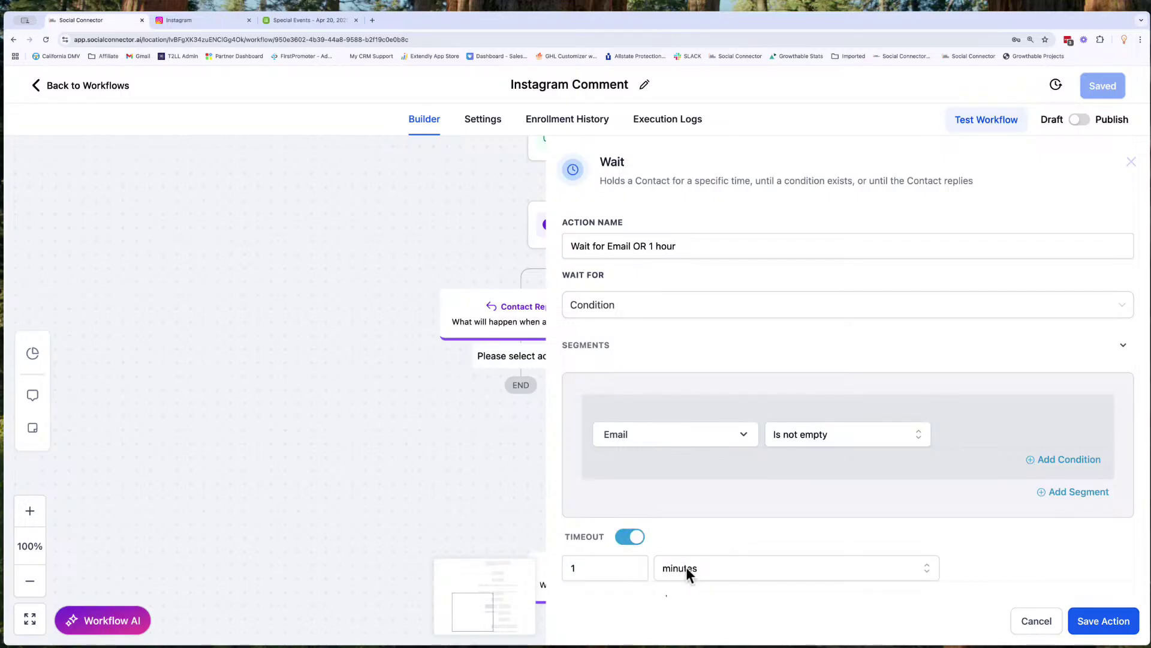
pyautogui.click(687, 561)
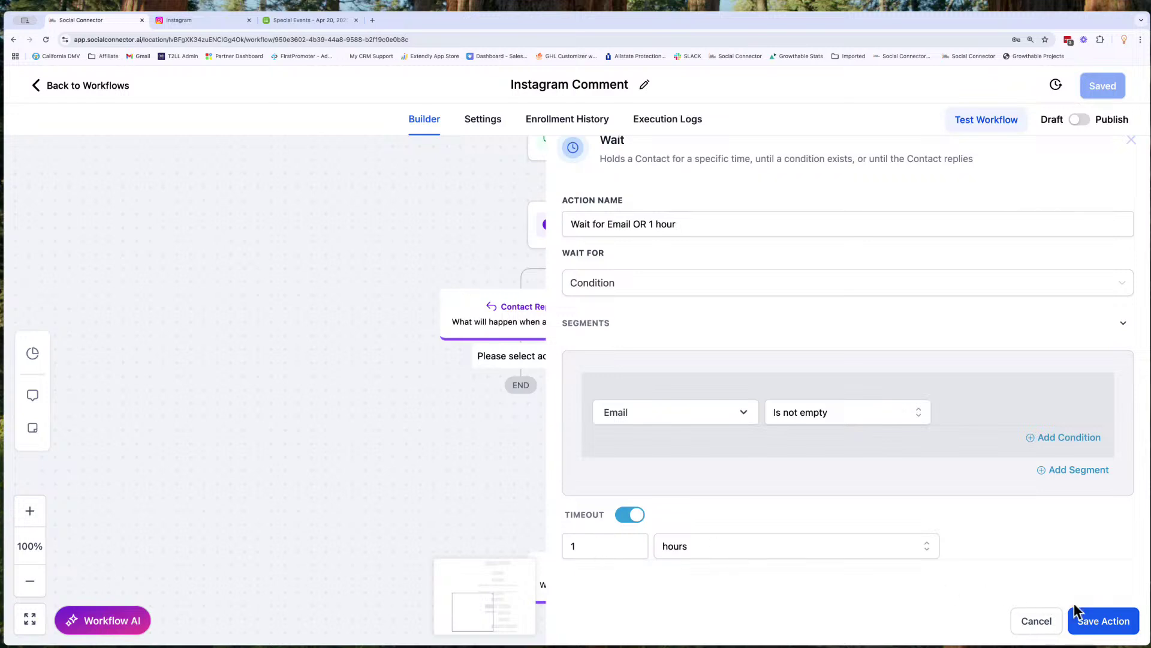
pyautogui.click(1102, 620)
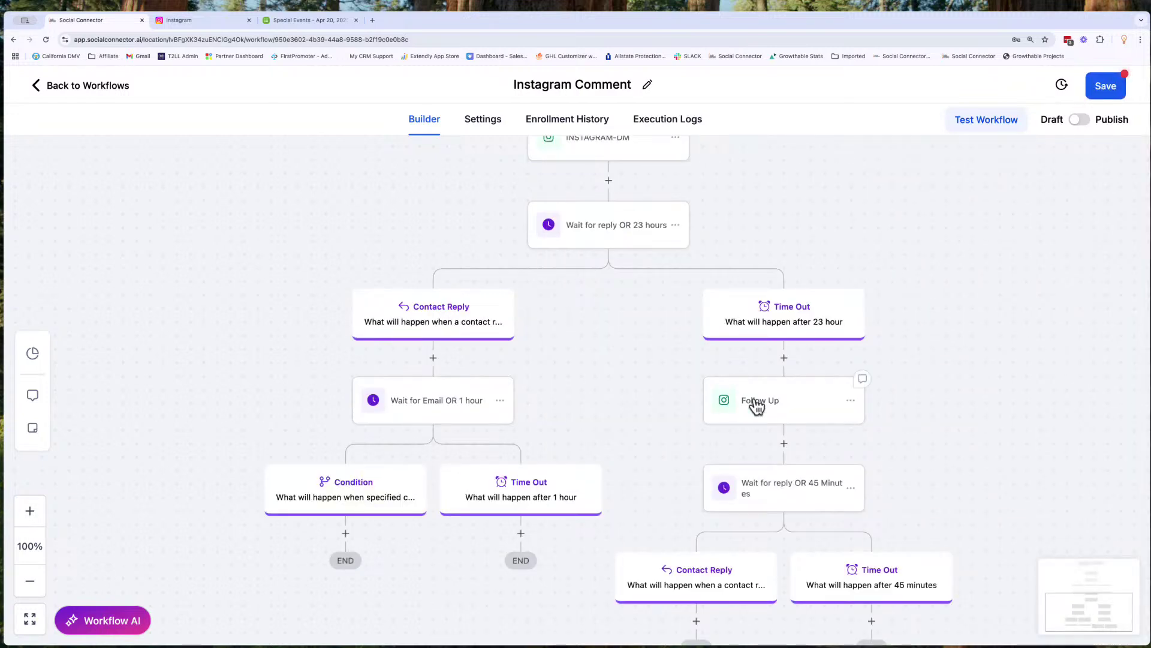
pyautogui.click(1105, 85)
# Step: Add an Instagram DM action under the Condition branch of the email wait
pyautogui.scroll(-5, 574, 402)
pyautogui.hscroll(-5, 574, 402)
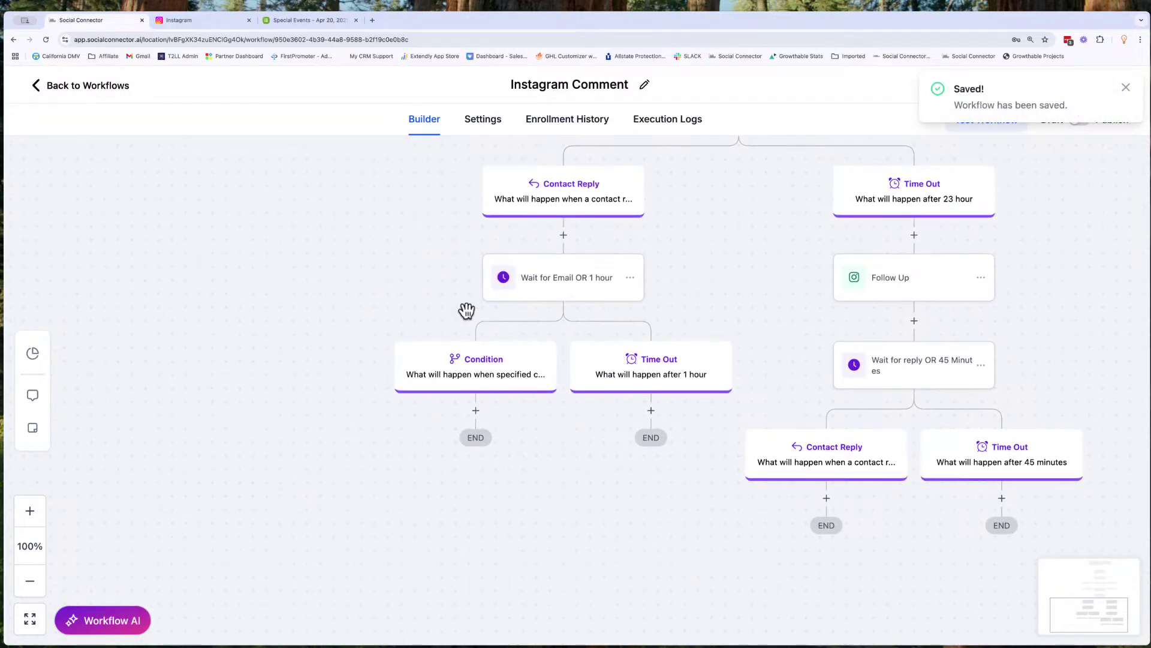
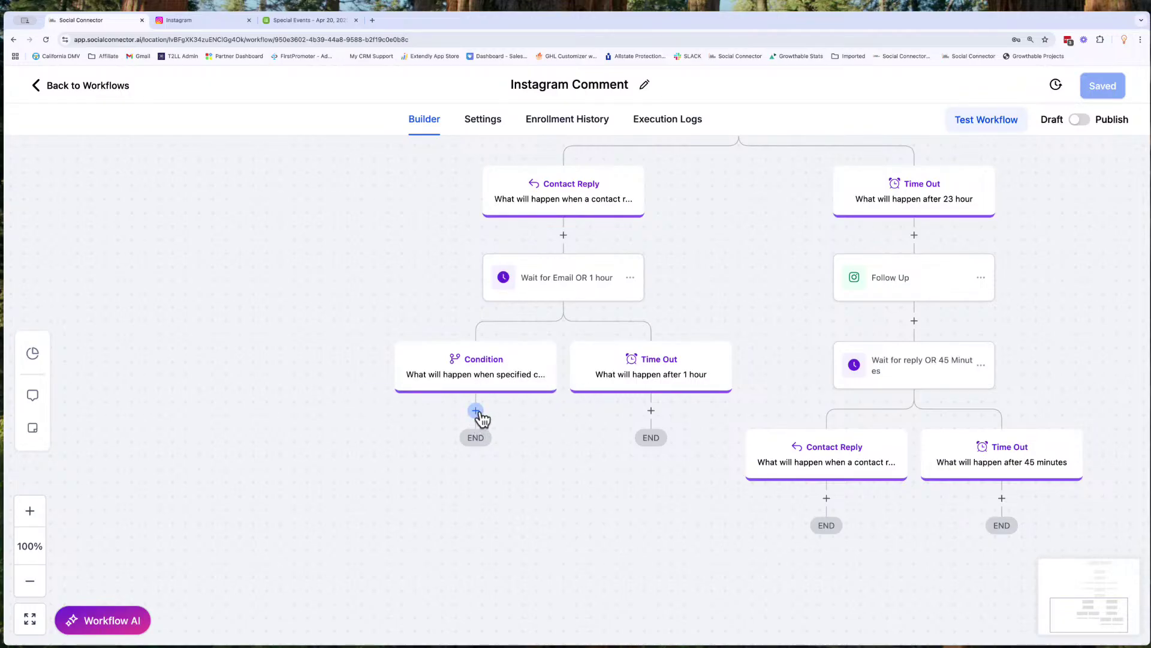
pyautogui.click(476, 412)
pyautogui.click(846, 217)
pyautogui.write('Ins')
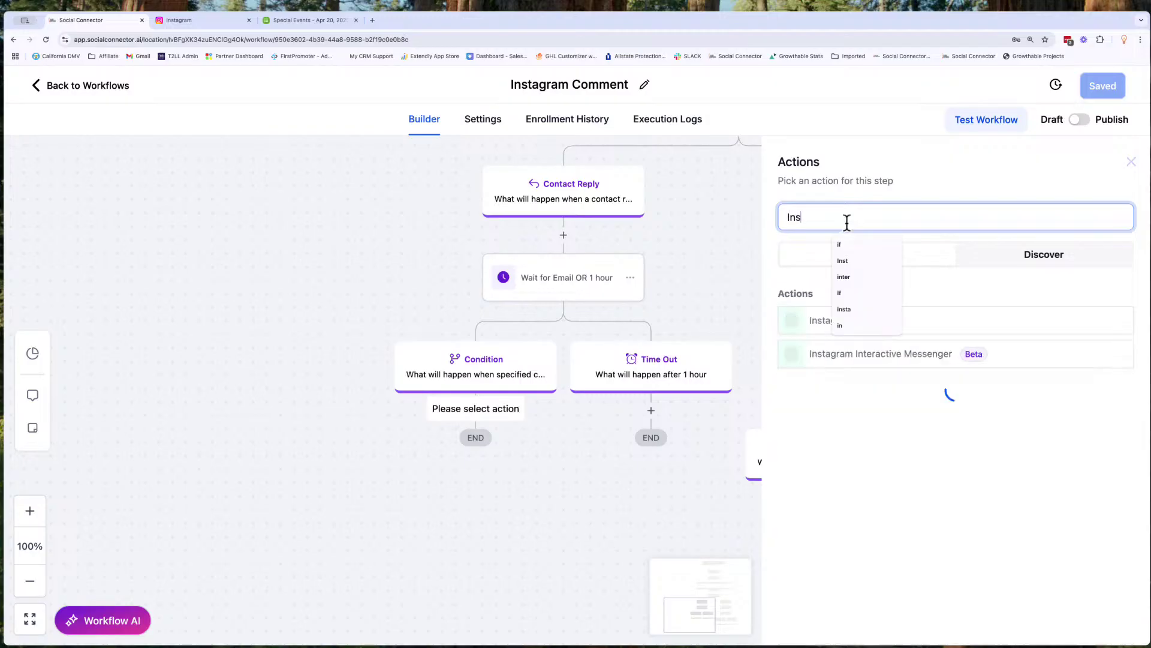
pyautogui.click(819, 316)
# Step: Start the DM message with "Thanks! I sent the full info to your email. Check for an email from YOUREMAIL"
pyautogui.click(825, 433)
pyautogui.write('T')
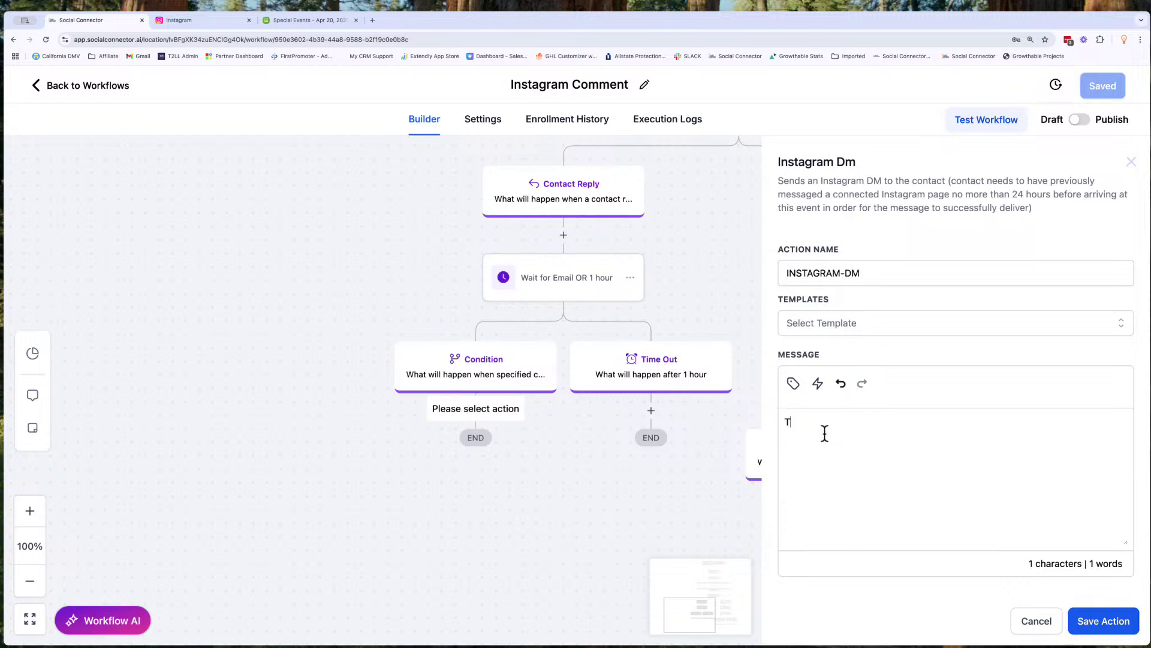
pyautogui.write('hanks! I sent the full info to you')
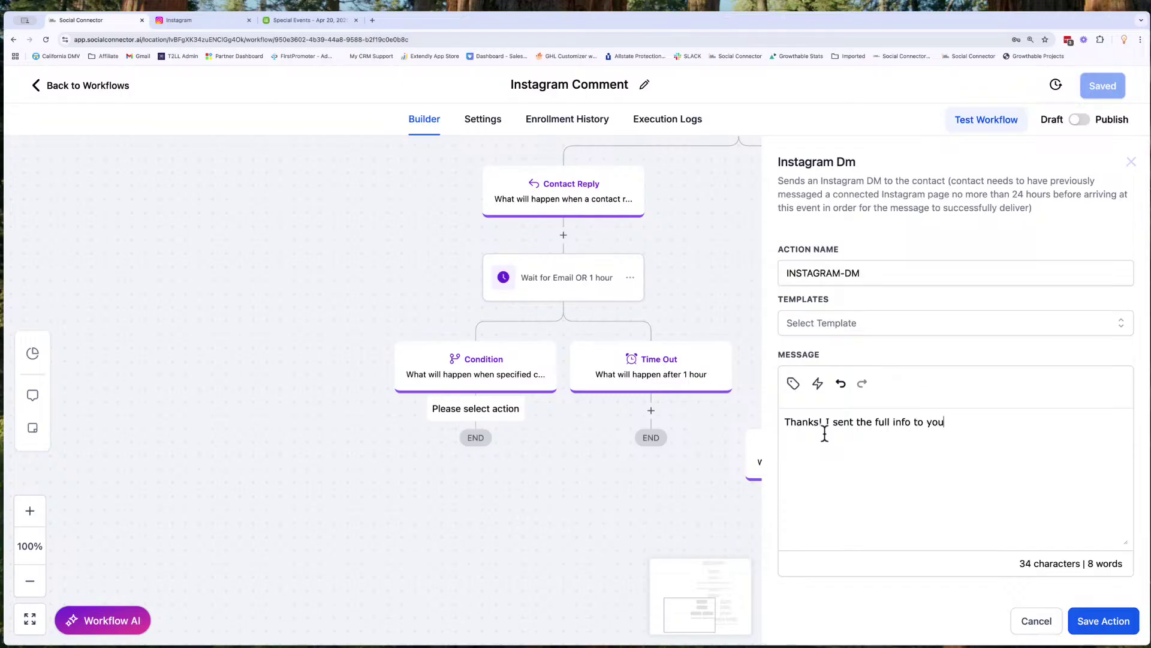
pyautogui.write('r email. Check for an email from YOUREMAIL ')
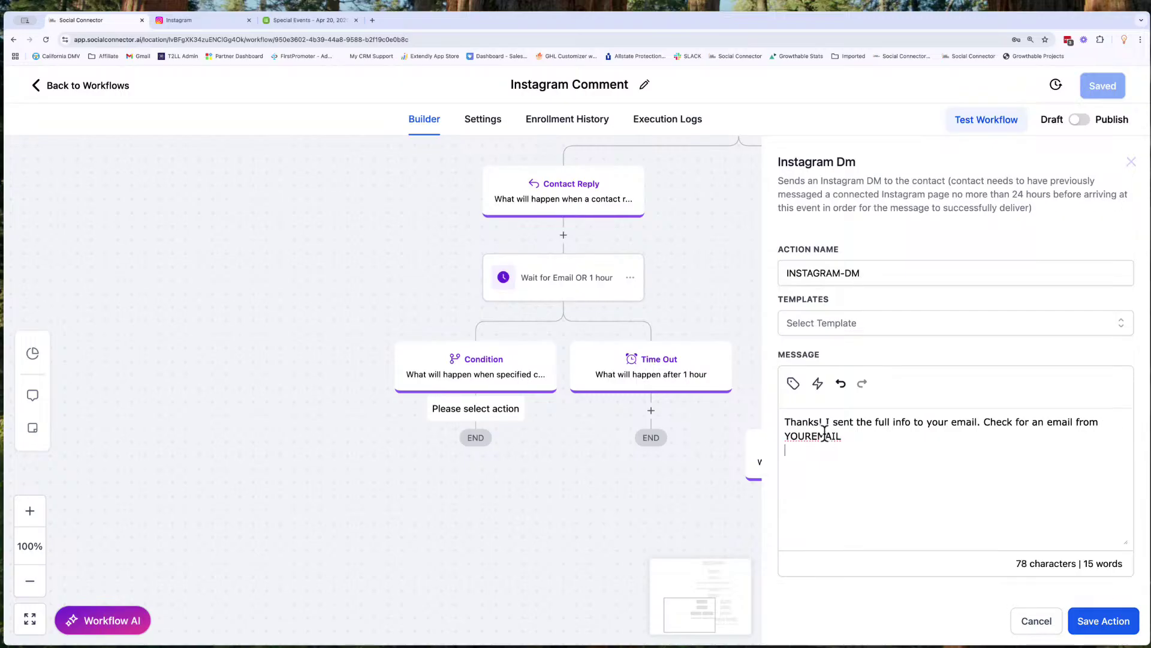
# Step: Add the line "Or you could just click here and get some of the info right away [insert link]" and save the action and workflow
pyautogui.write('Or you could just click here a')
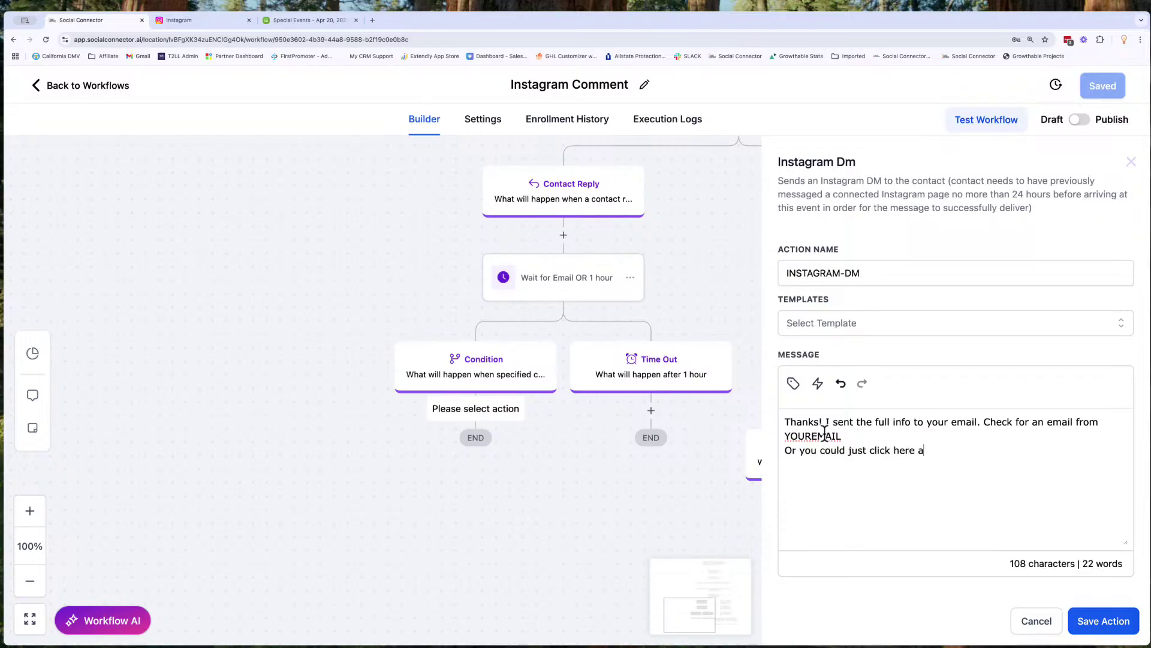
pyautogui.write('nd get some ofhte')
pyautogui.press('BackSpace')
pyautogui.press('BackSpace')
pyautogui.press('BackSpace')
pyautogui.press('BackSpace')
pyautogui.write('the inf')
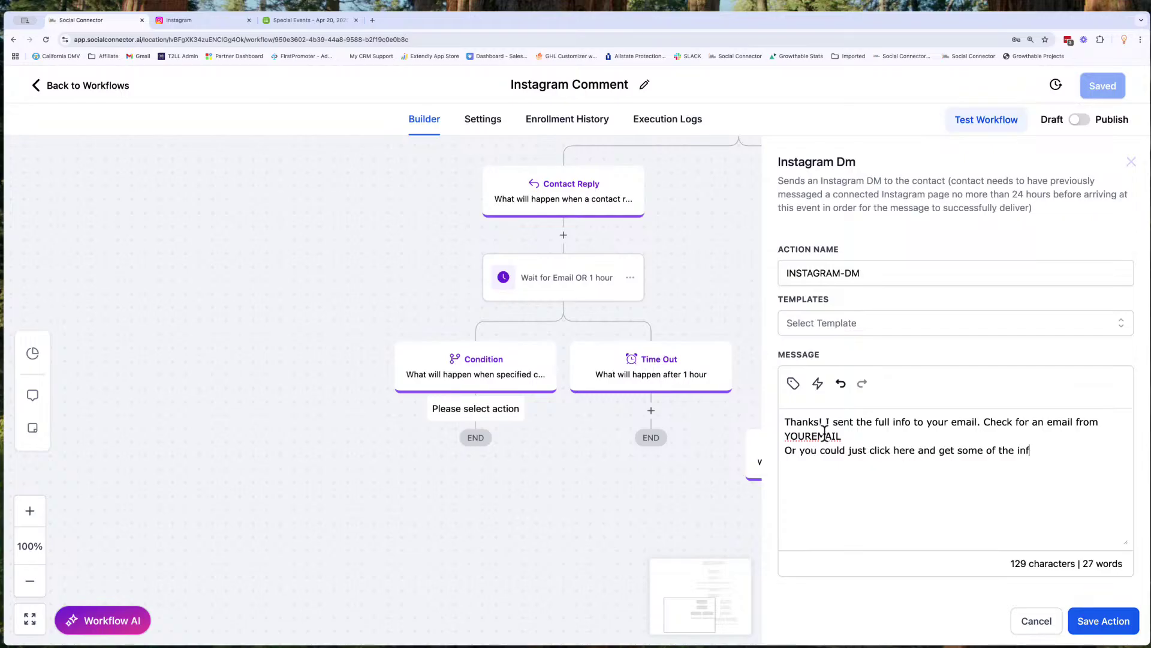
pyautogui.write('o right awa')
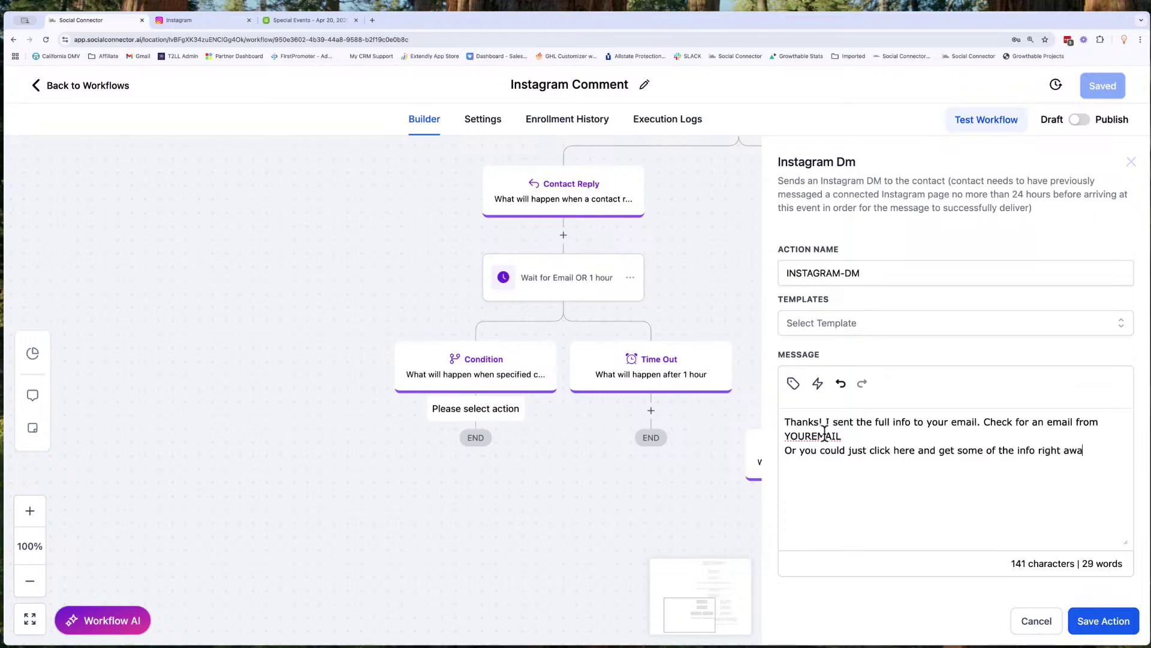
pyautogui.write('y [insert link]')
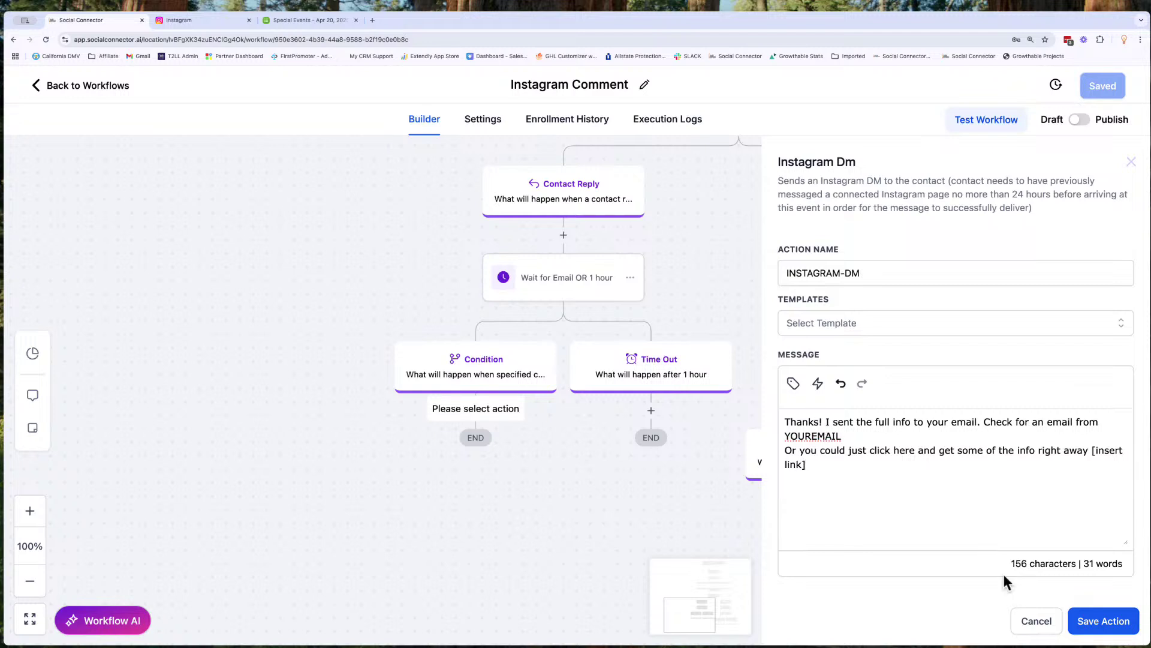
pyautogui.click(1086, 624)
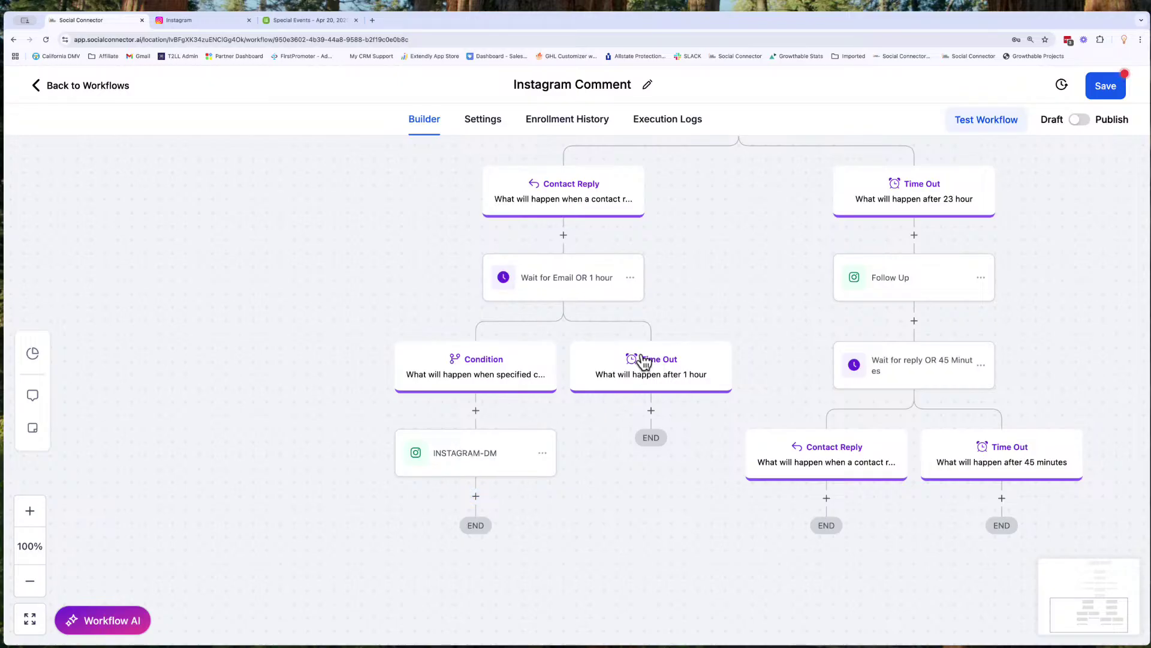
pyautogui.click(1103, 89)
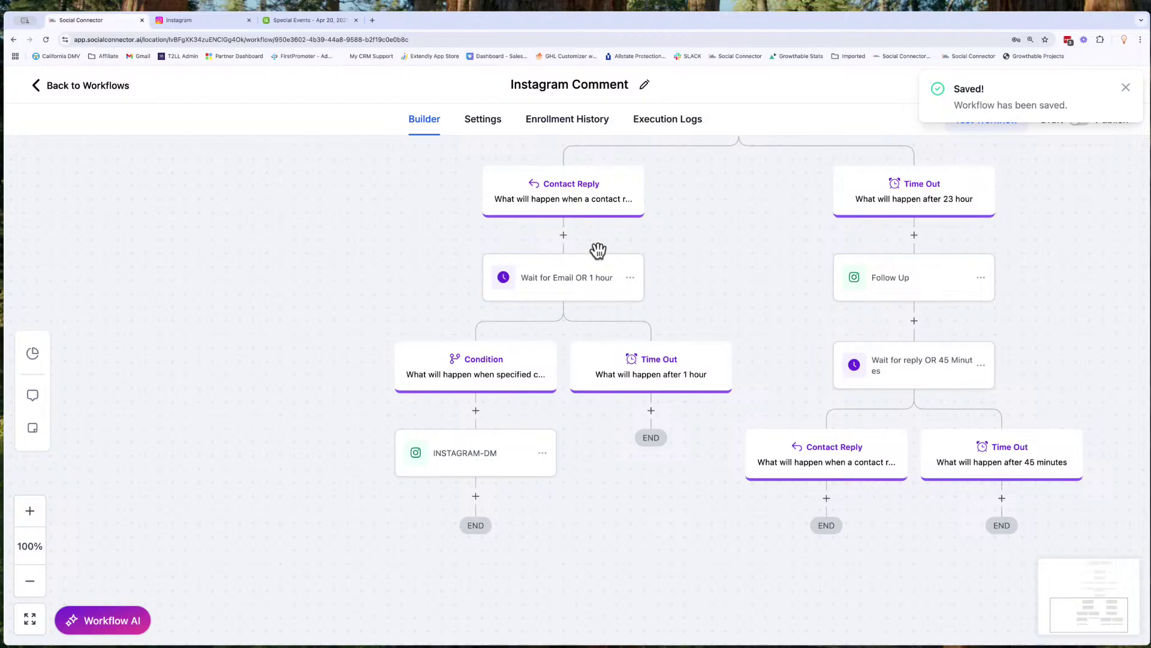
# Step: Add a Send Internal Notification action under the 1-hour Time Out branch and set its type to Notification
pyautogui.scroll(-5, 596, 249)
pyautogui.scroll(3, 598, 250)
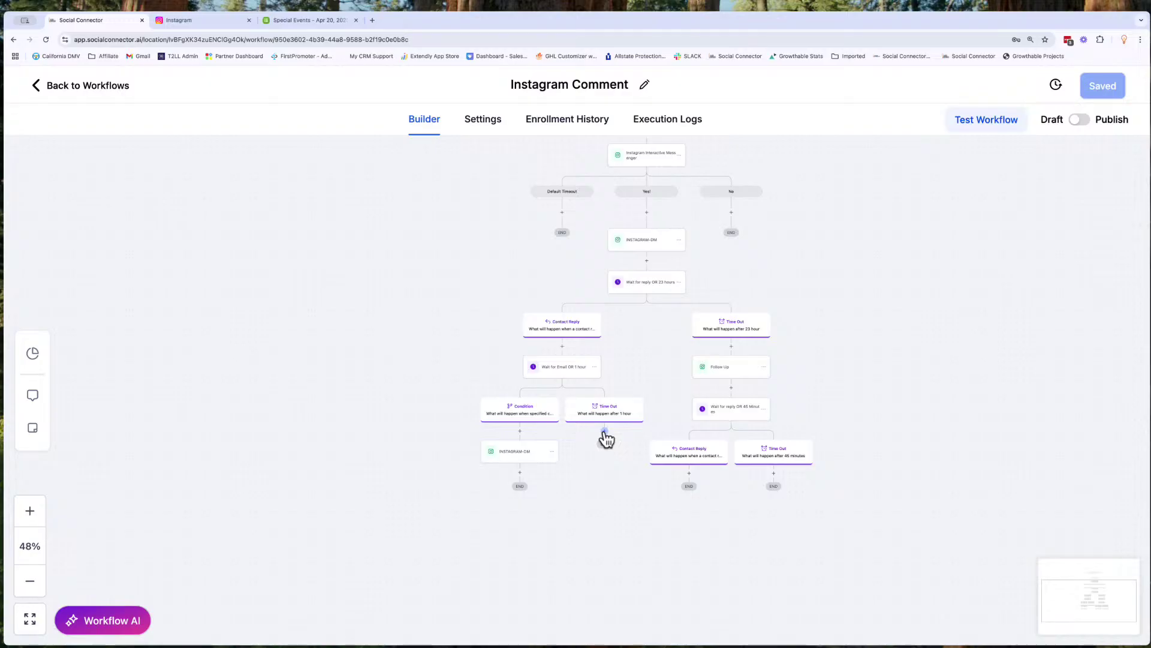
pyautogui.click(604, 430)
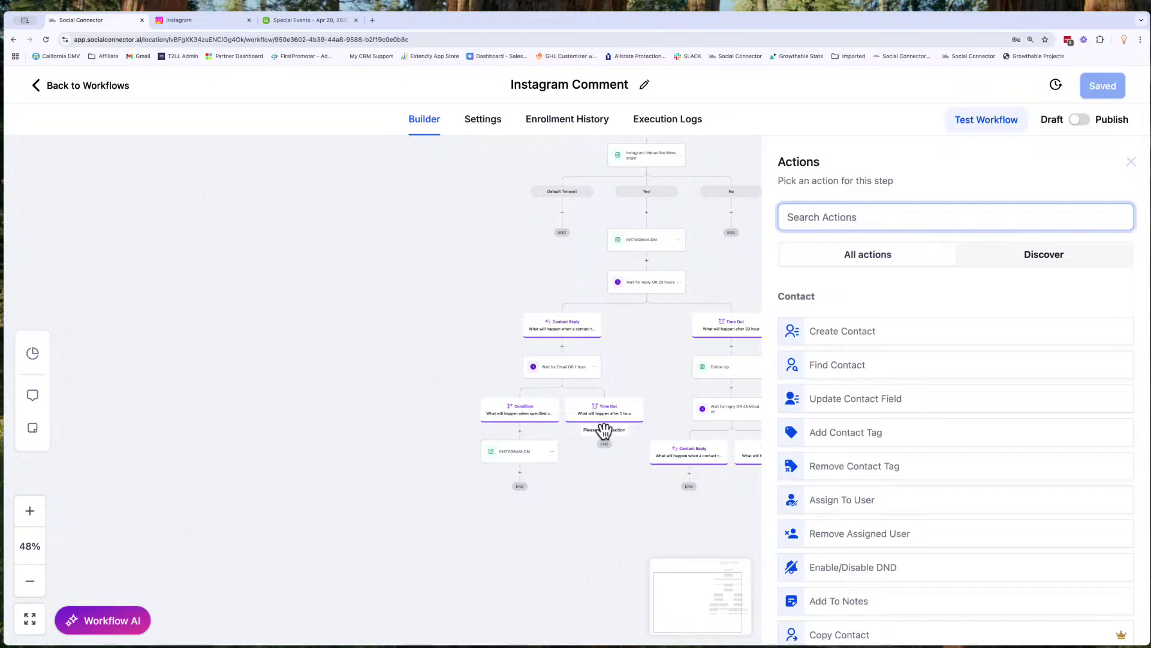
pyautogui.write('inter')
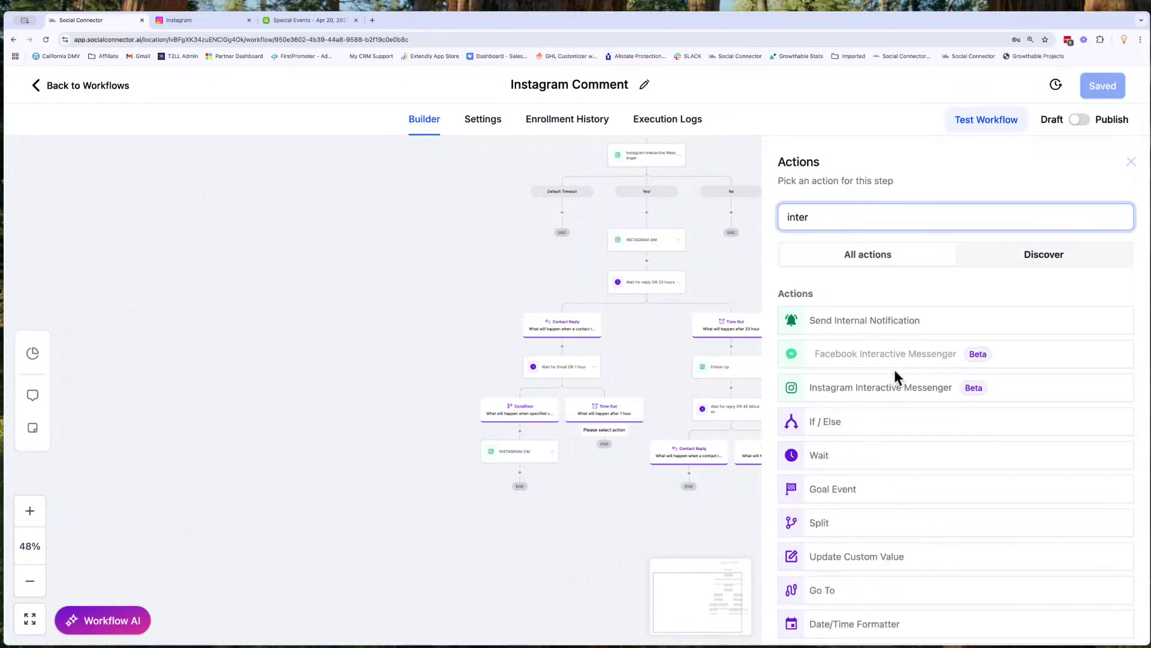
pyautogui.click(886, 327)
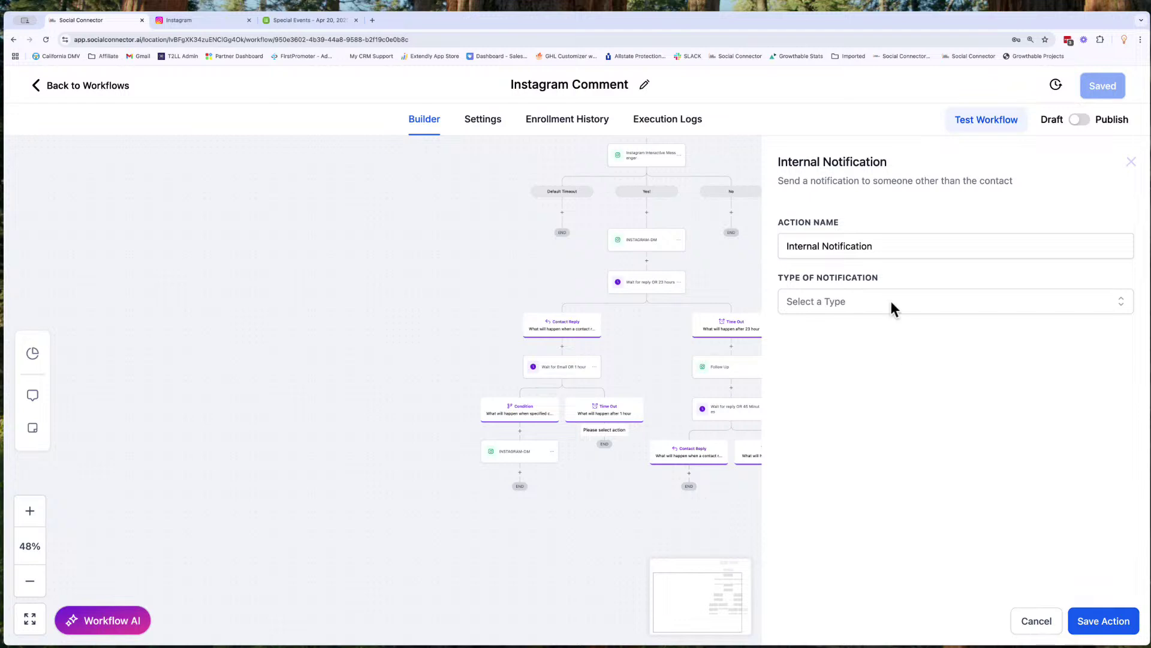
pyautogui.scroll(2, 647, 184)
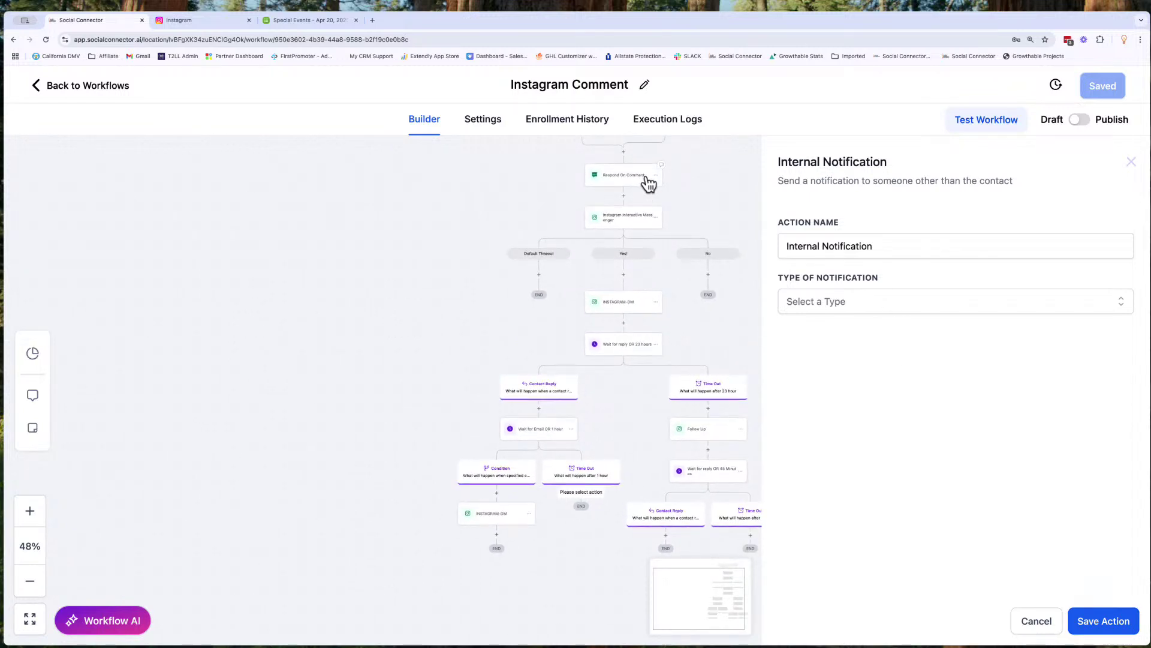
pyautogui.click(856, 303)
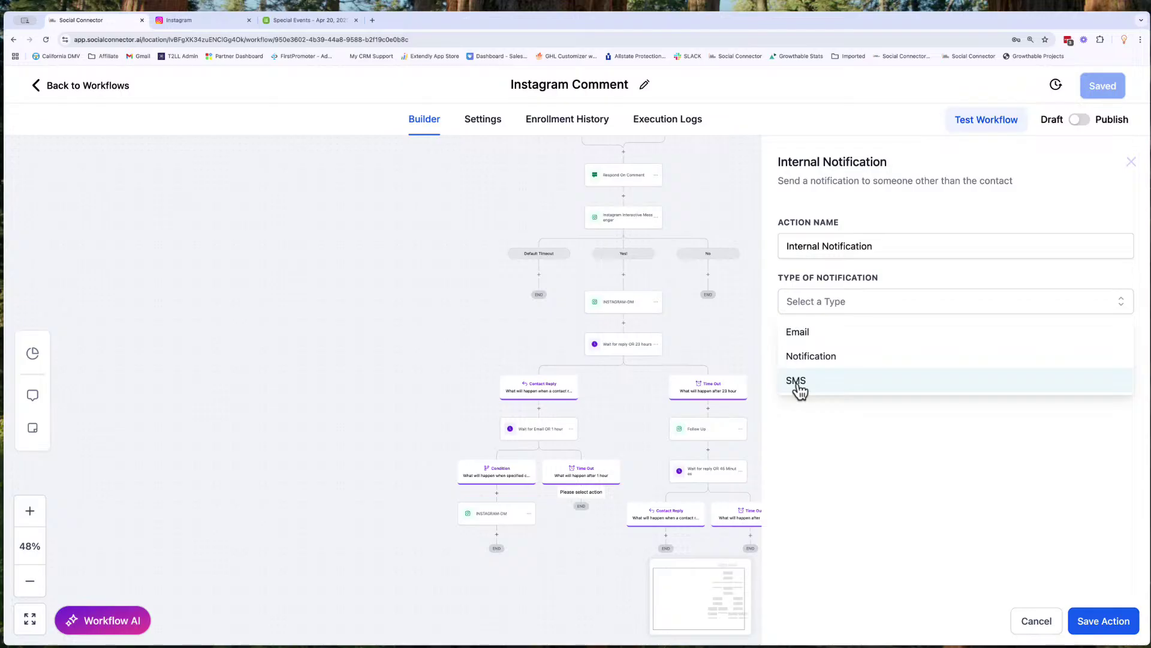
pyautogui.click(827, 355)
# Step: Title the notification "Check Instagram Comment Workflow for" followed by the contact's Full Name custom value
pyautogui.click(856, 358)
pyautogui.write('Check')
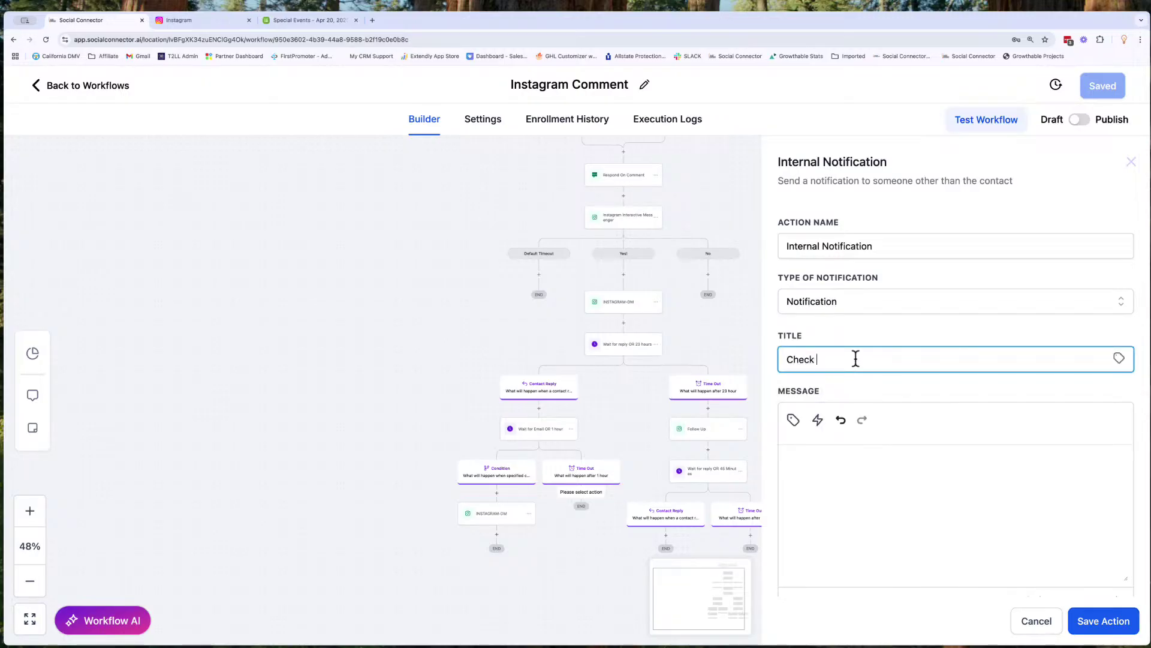
pyautogui.write(' Instagram Comment Workflow for')
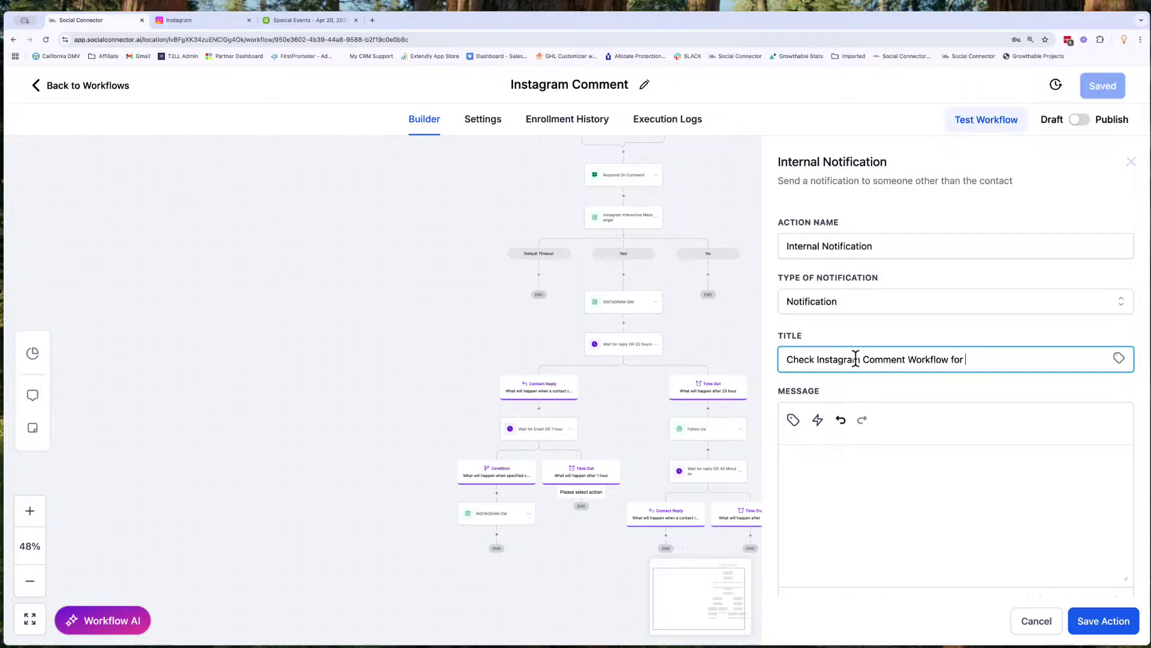
pyautogui.click(1118, 358)
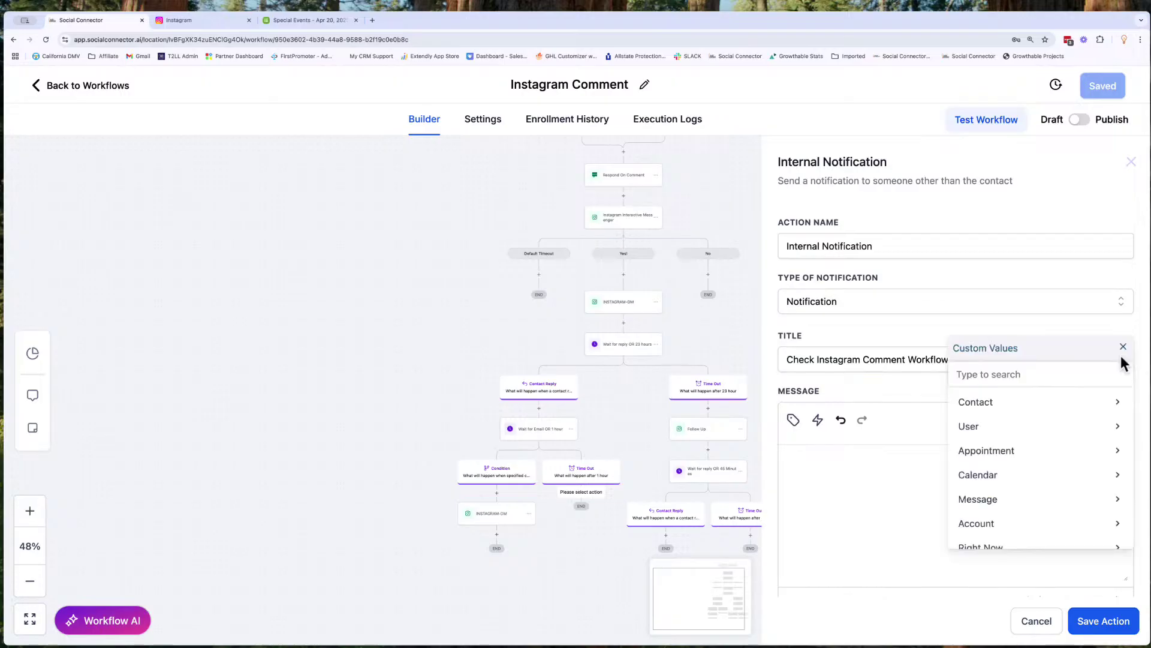
pyautogui.click(998, 403)
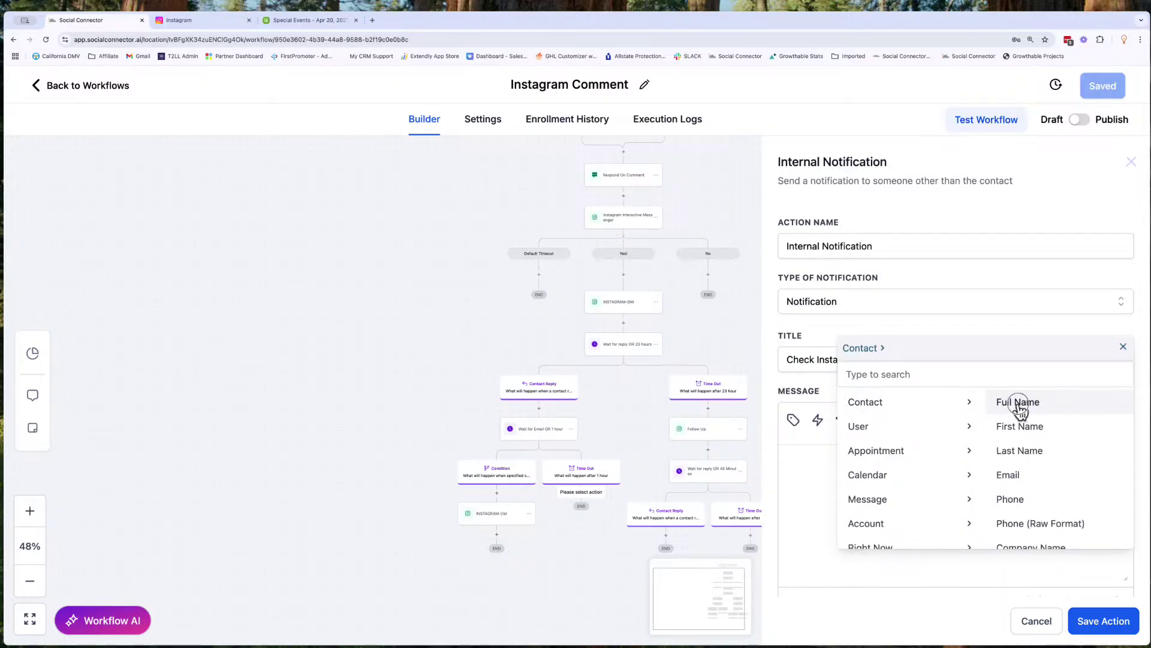
pyautogui.click(1006, 403)
# Step: Write the notification message "Here's the message your received from {{contact.name}}. It doesn't appear to be an email or something went wrong."
pyautogui.click(814, 478)
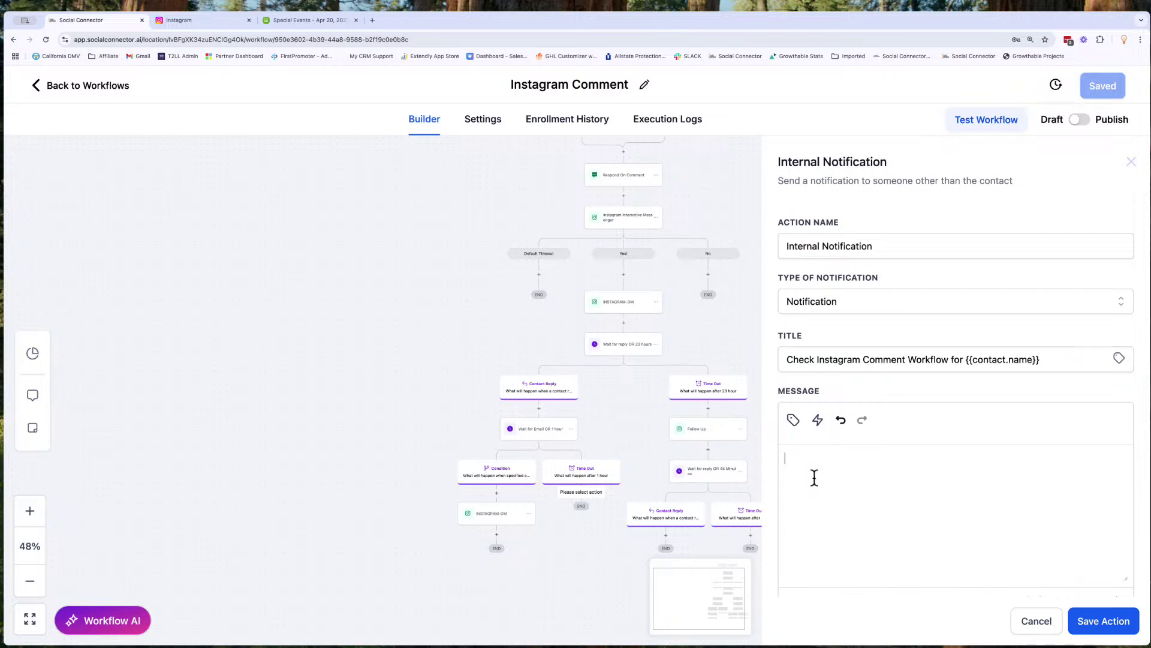
pyautogui.write("Here's the message your received from")
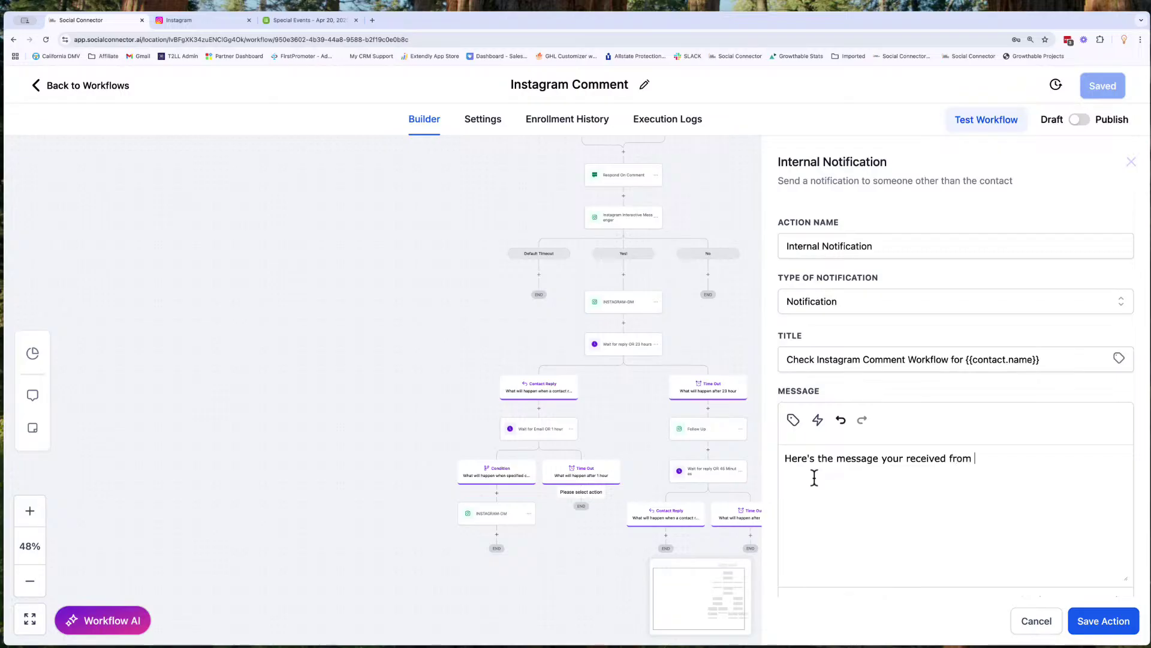
pyautogui.click(793, 419)
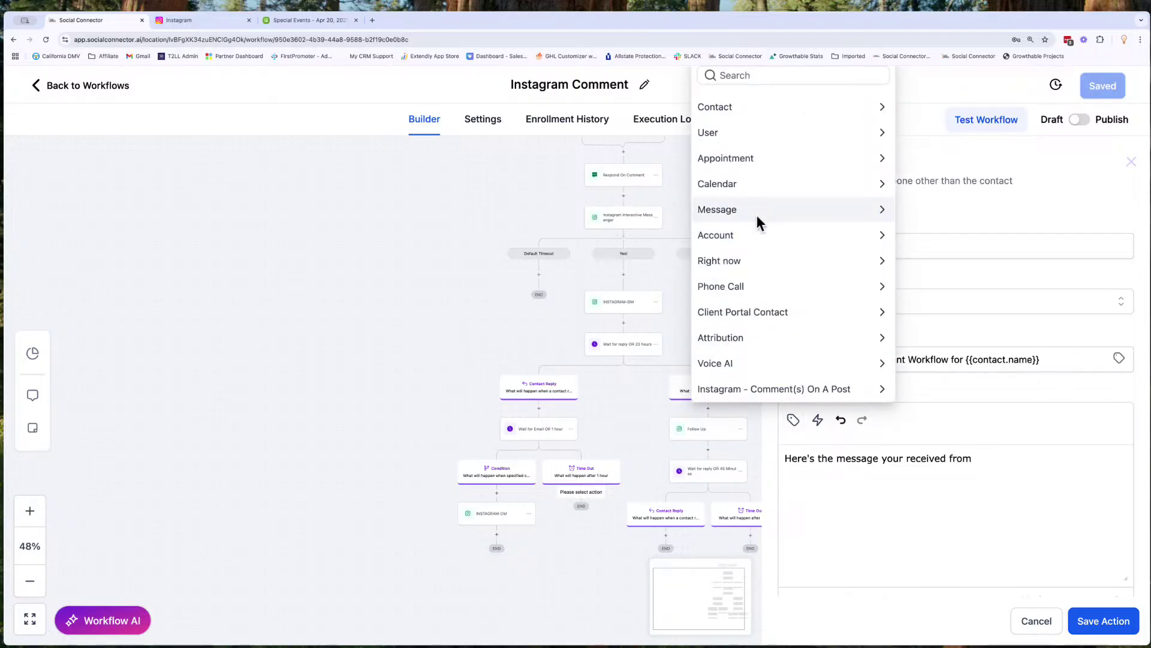
pyautogui.click(737, 110)
pyautogui.click(738, 127)
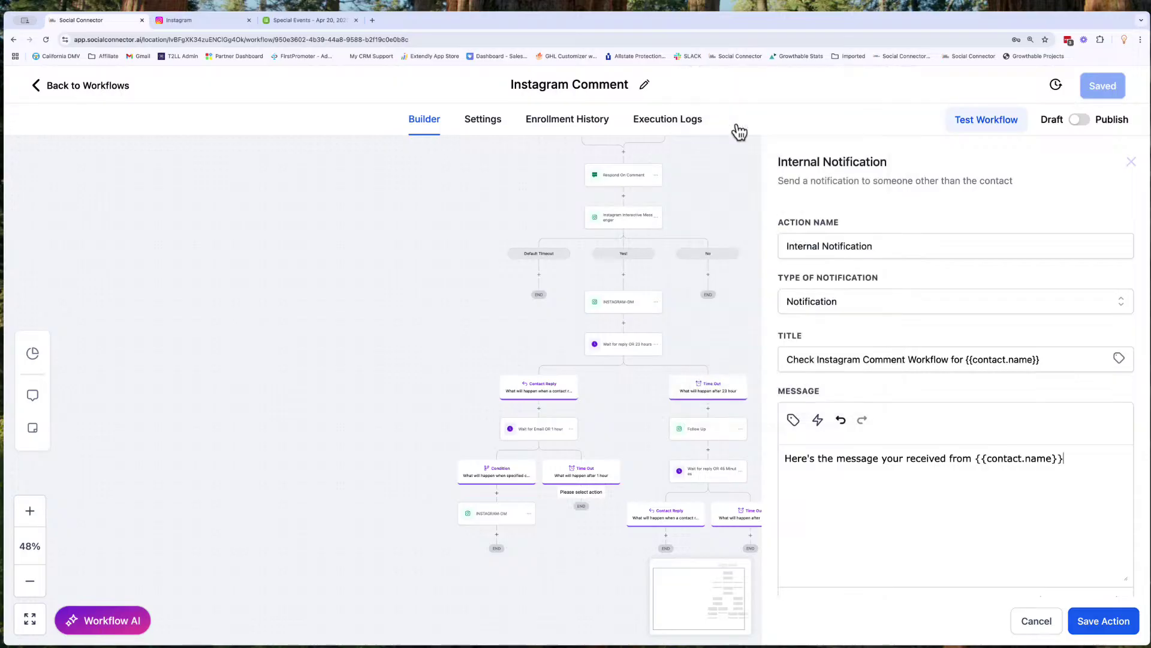
pyautogui.write(". It doesn't appear to be a")
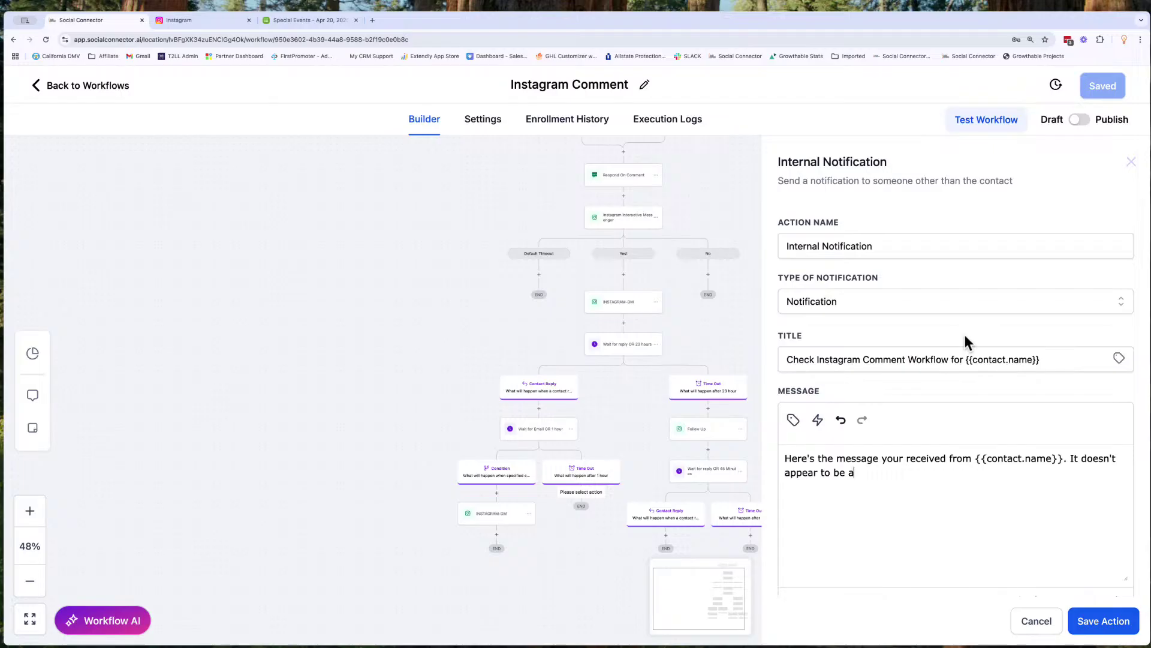
pyautogui.write('n amail or something w')
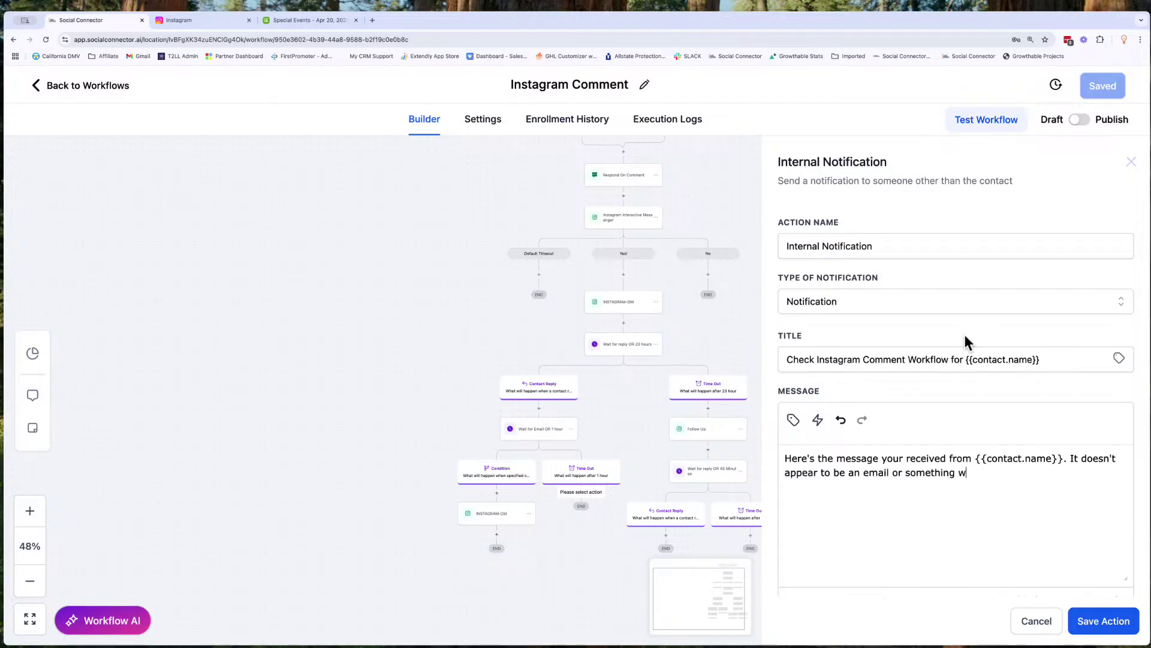
pyautogui.write('ent wrong.')
# Step: Add a "MESSAGE:" line to the notification message, followed by the {{message.body}} custom value
pyautogui.write('MESSAGE:')
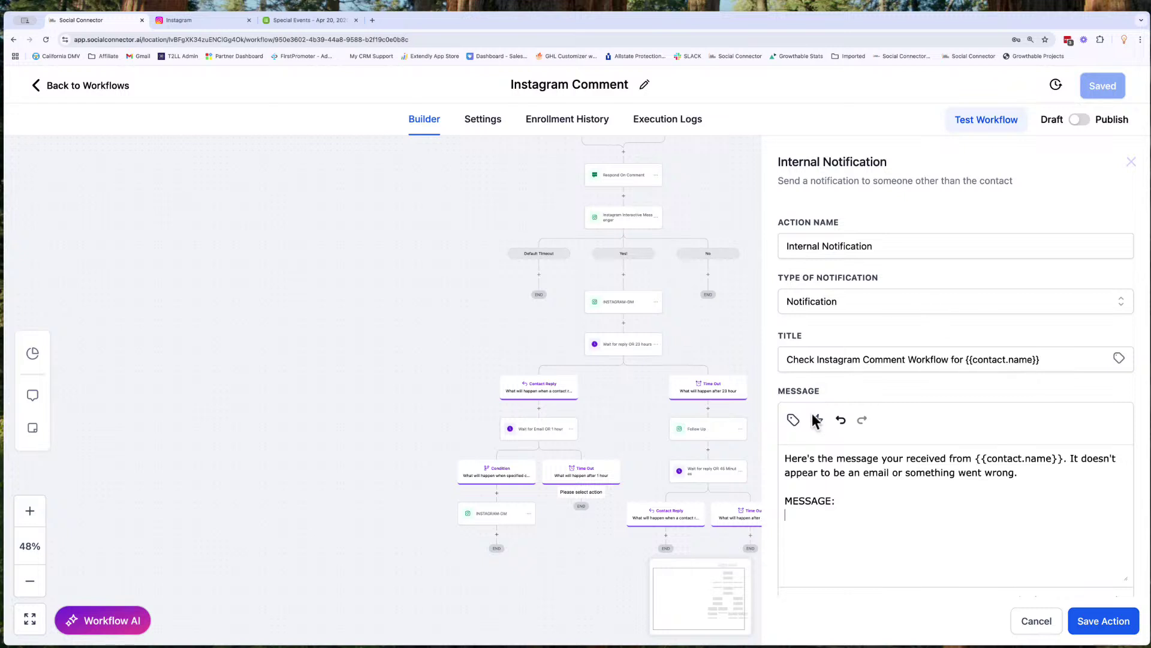
pyautogui.click(794, 420)
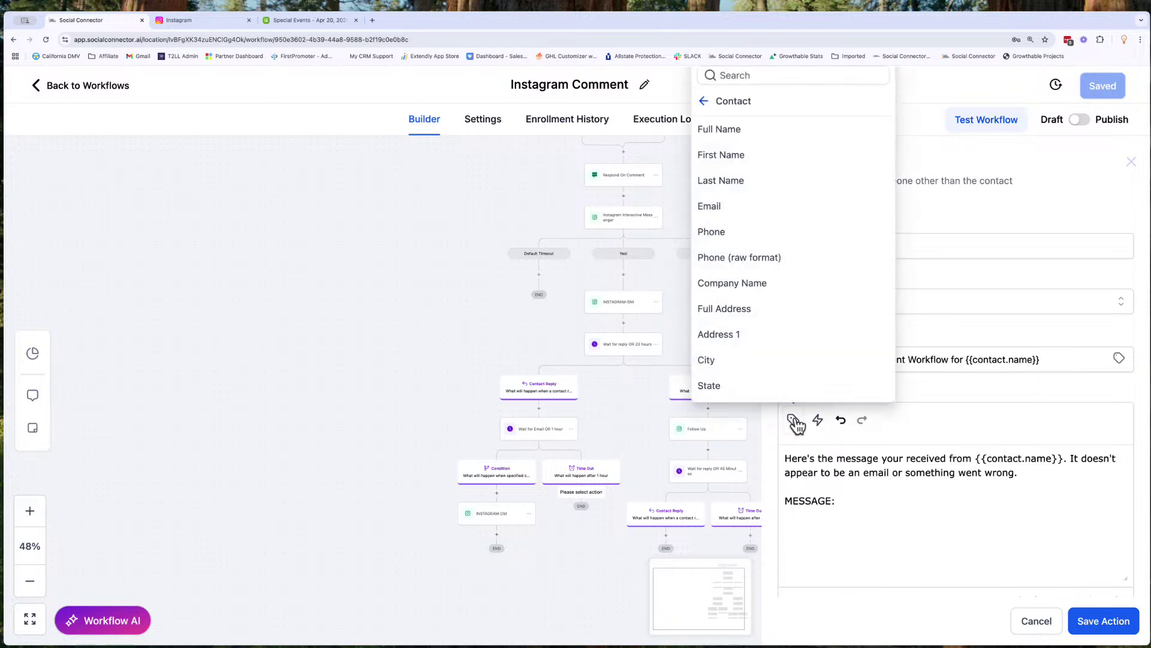
pyautogui.click(705, 103)
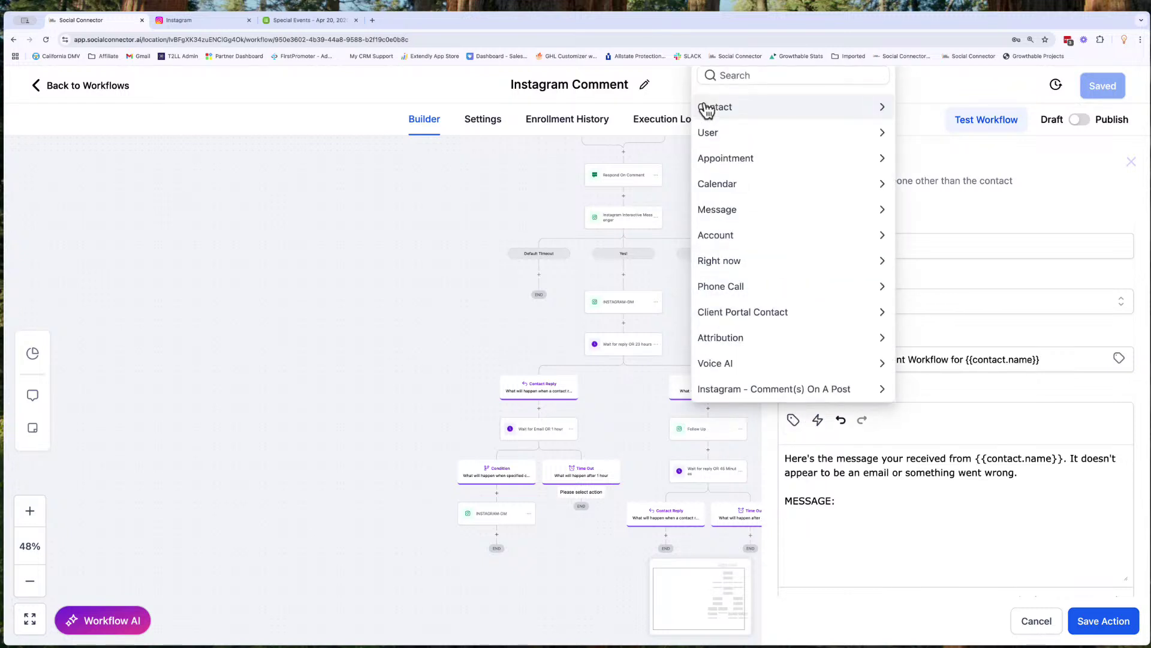
pyautogui.click(725, 211)
pyautogui.click(751, 338)
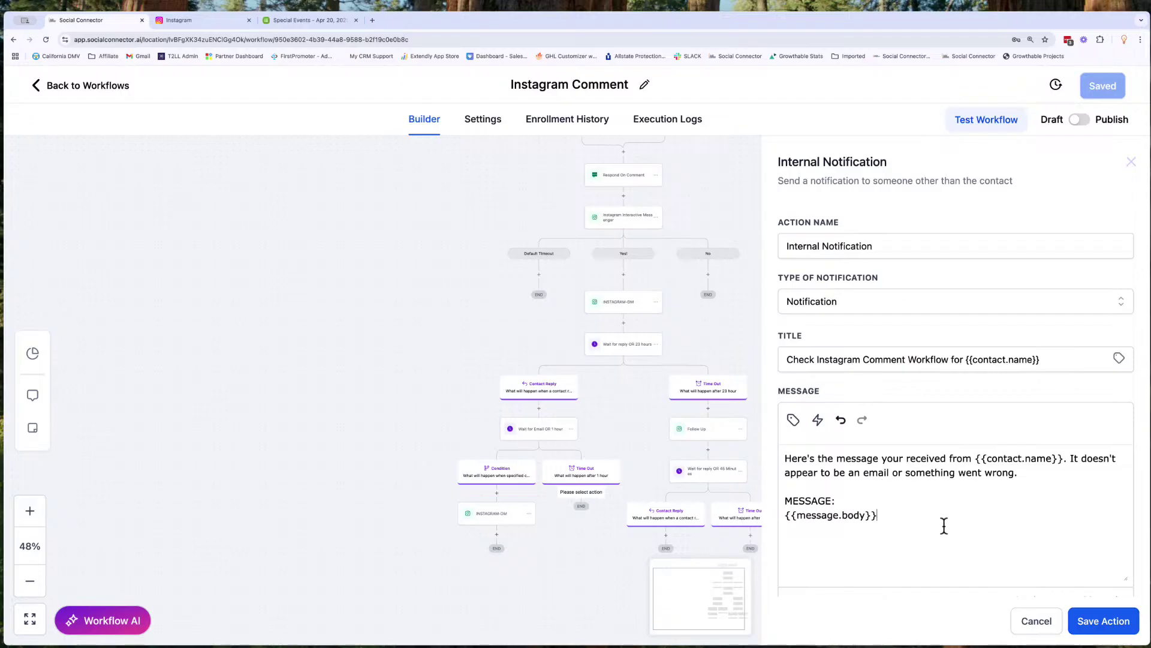
# Step: Set the notification's redirect page to Conversation and its user type to All Users, and save the action
pyautogui.click(1098, 629)
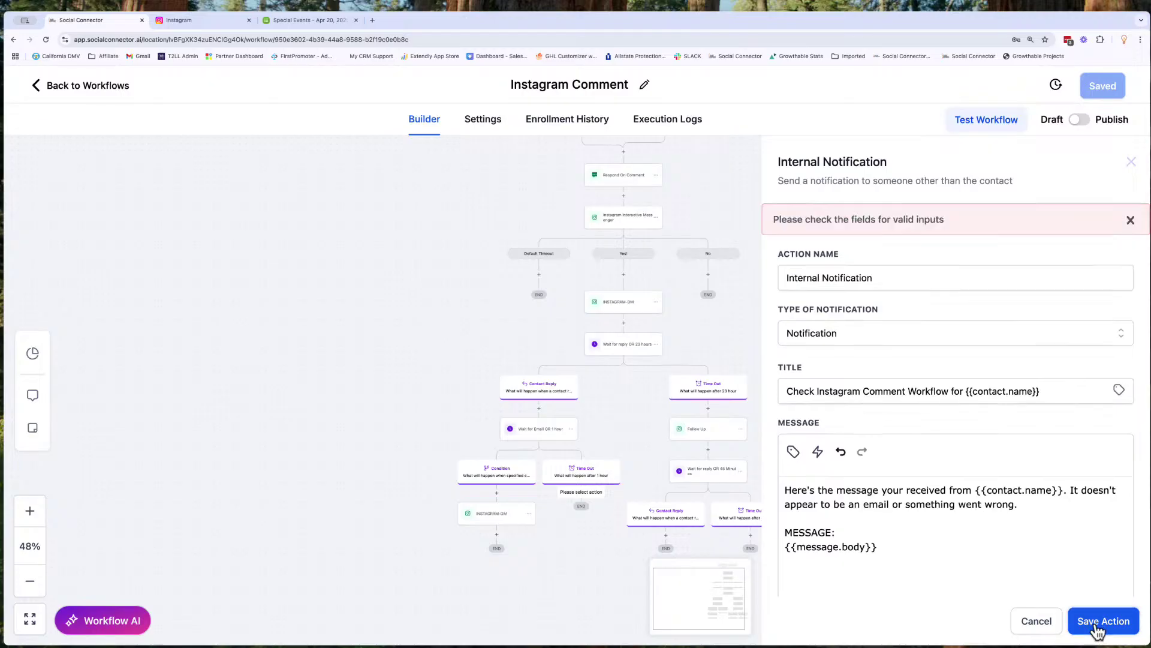
pyautogui.scroll(-4, 894, 442)
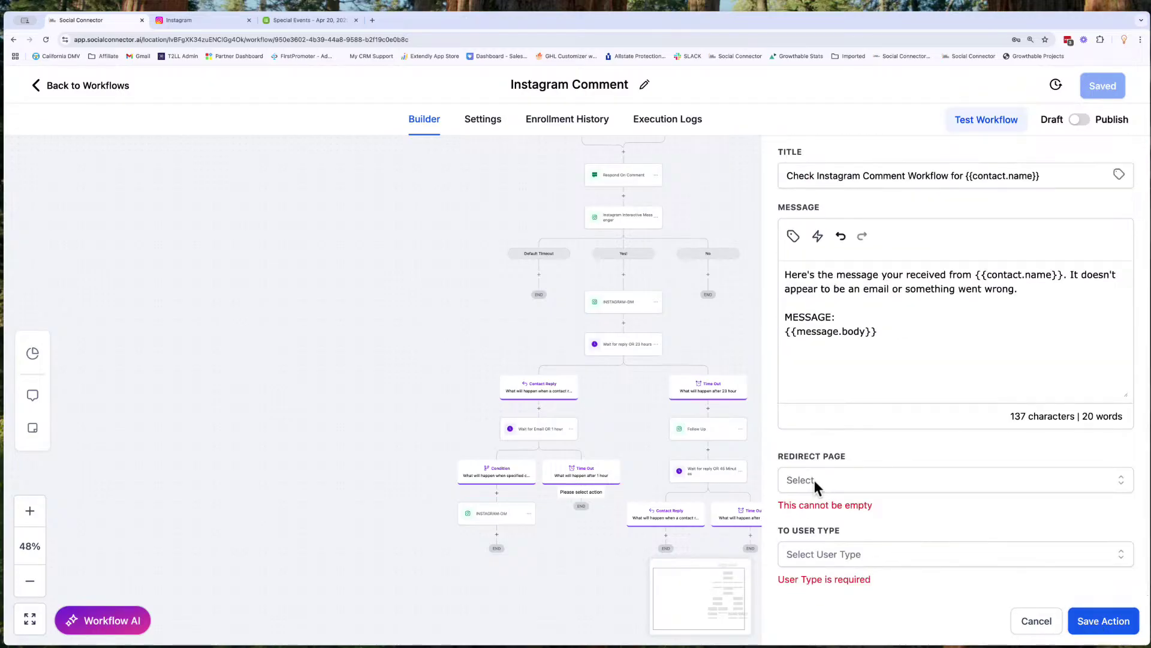
pyautogui.click(836, 473)
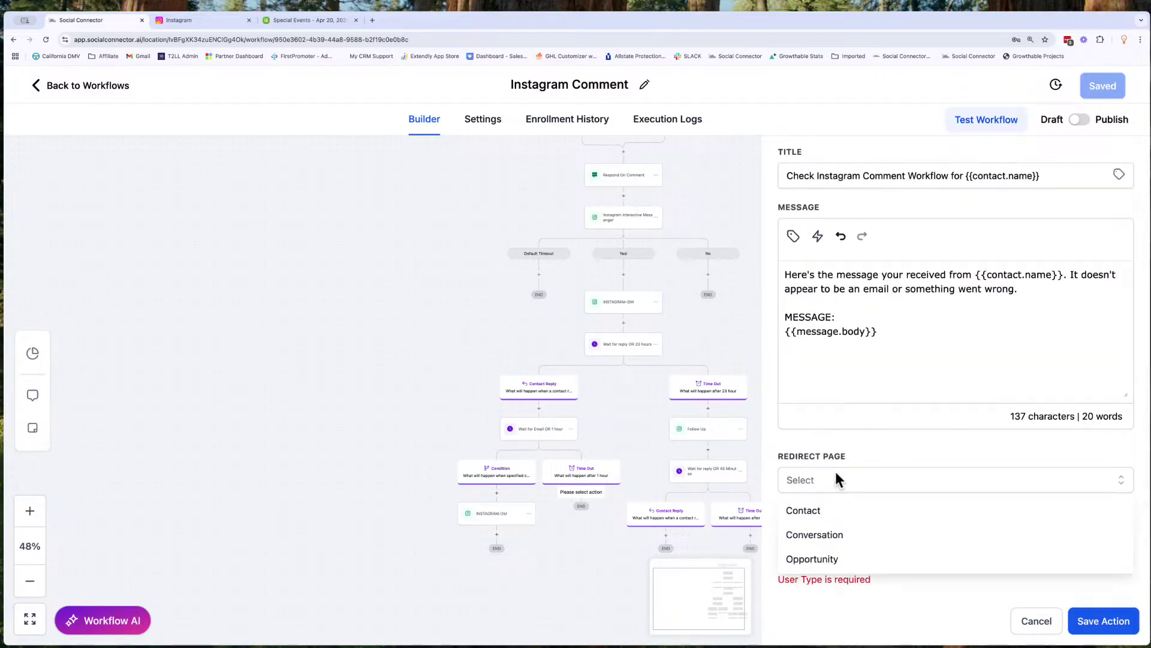
pyautogui.click(858, 541)
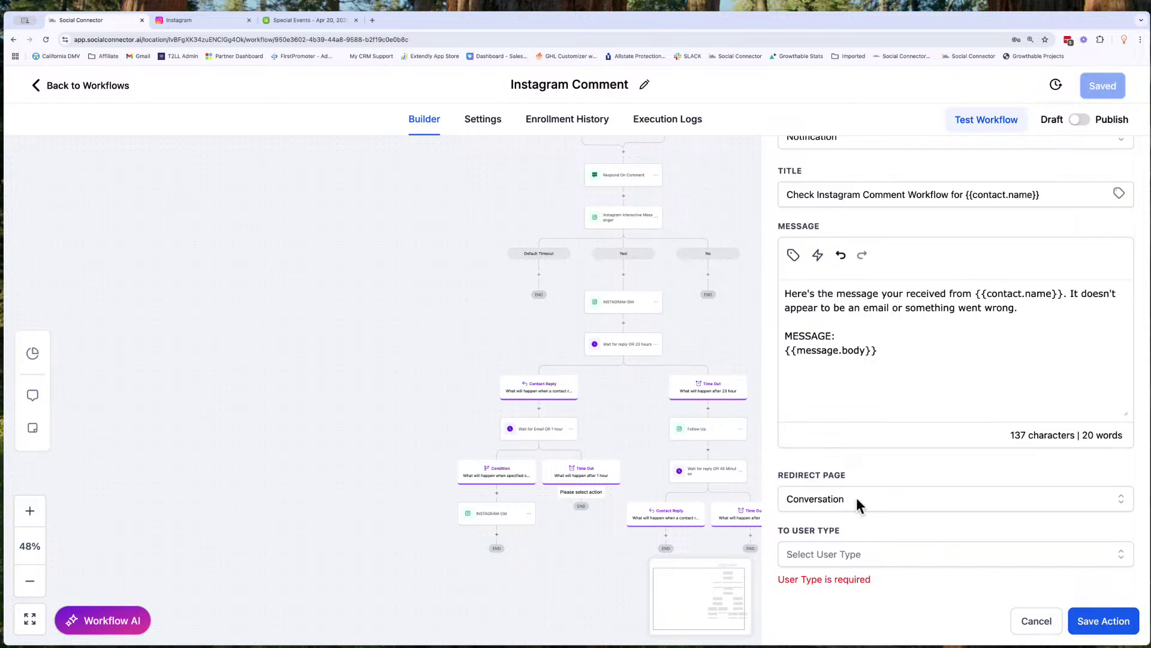
pyautogui.click(867, 552)
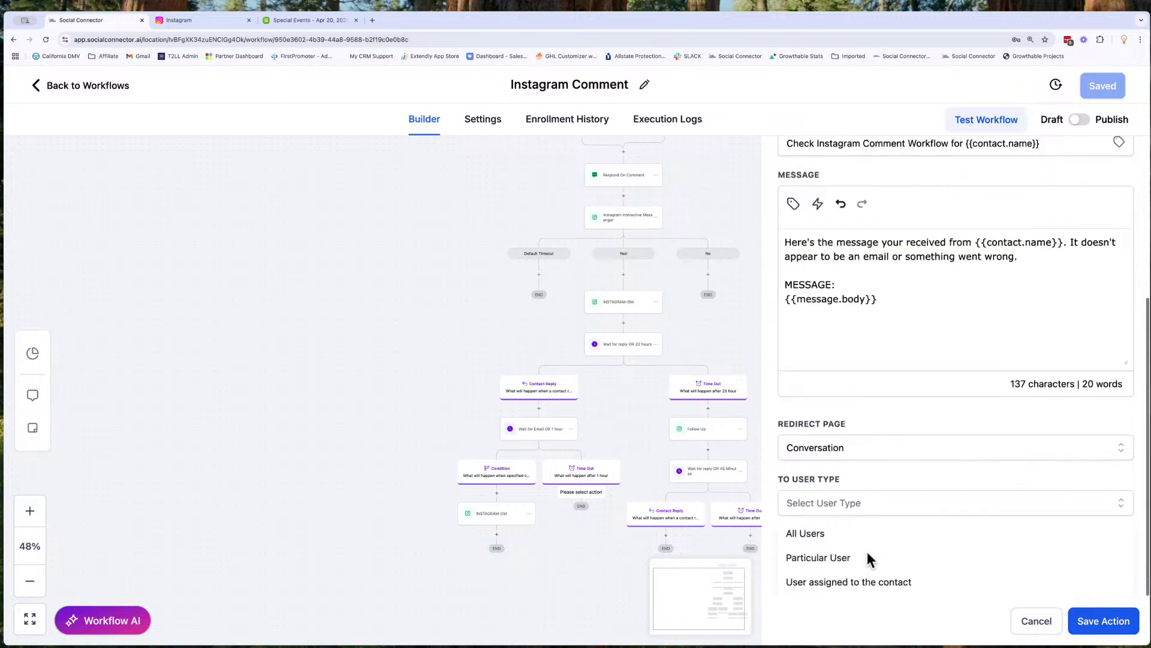
pyautogui.click(815, 534)
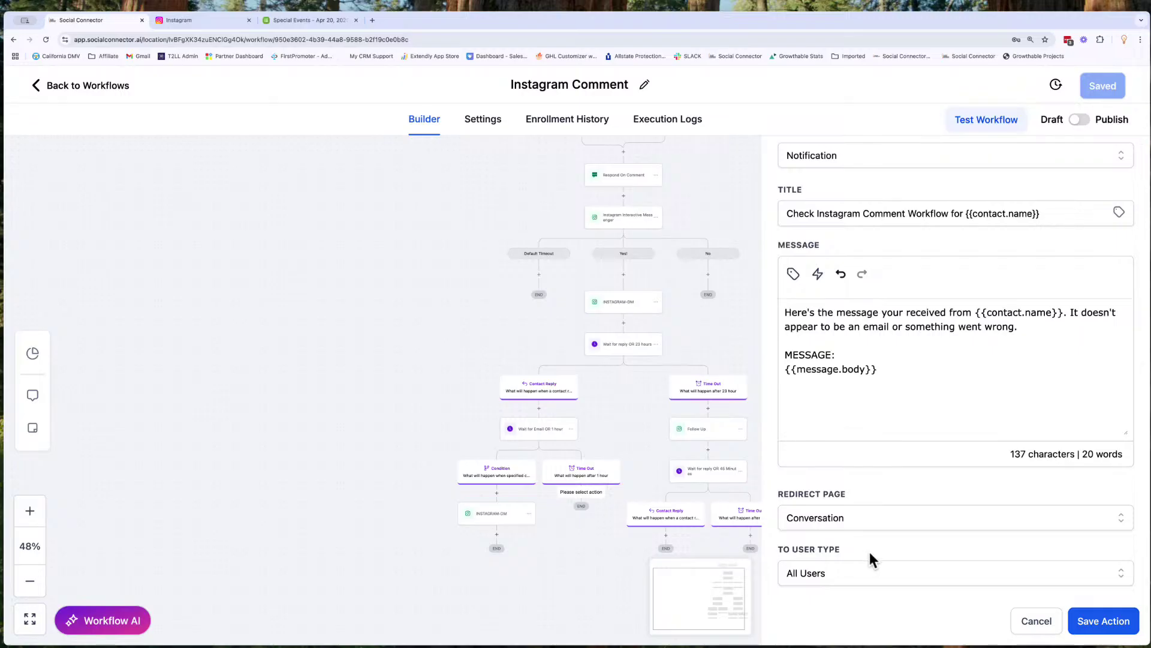
pyautogui.click(1116, 622)
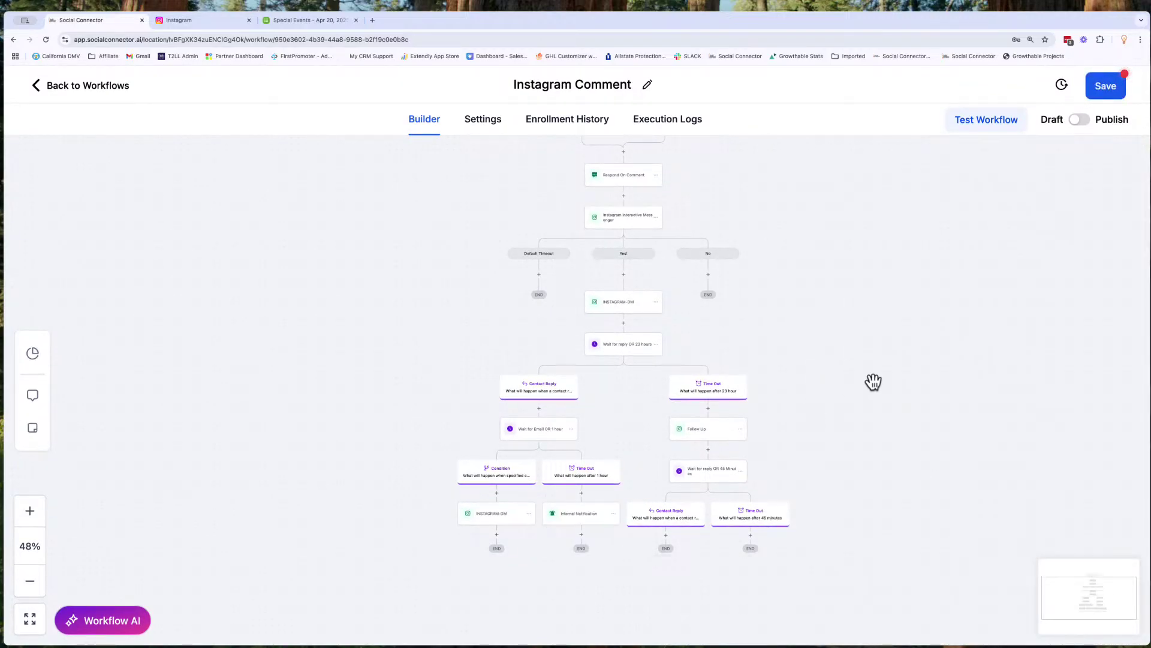
# Step: Copy the "Wait for Email OR 1 hour" action into the Contact Reply branch below the 45-minute wait
pyautogui.scroll(1, 604, 270)
pyautogui.scroll(3, 605, 269)
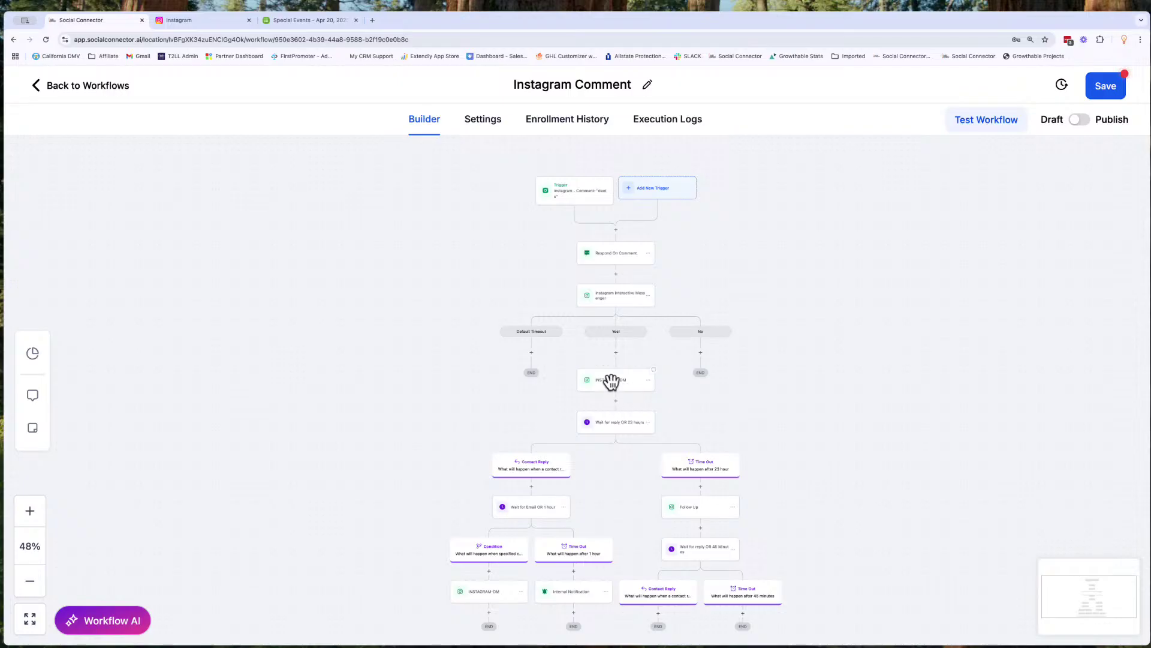
pyautogui.scroll(-1, 614, 388)
pyautogui.scroll(-2, 614, 388)
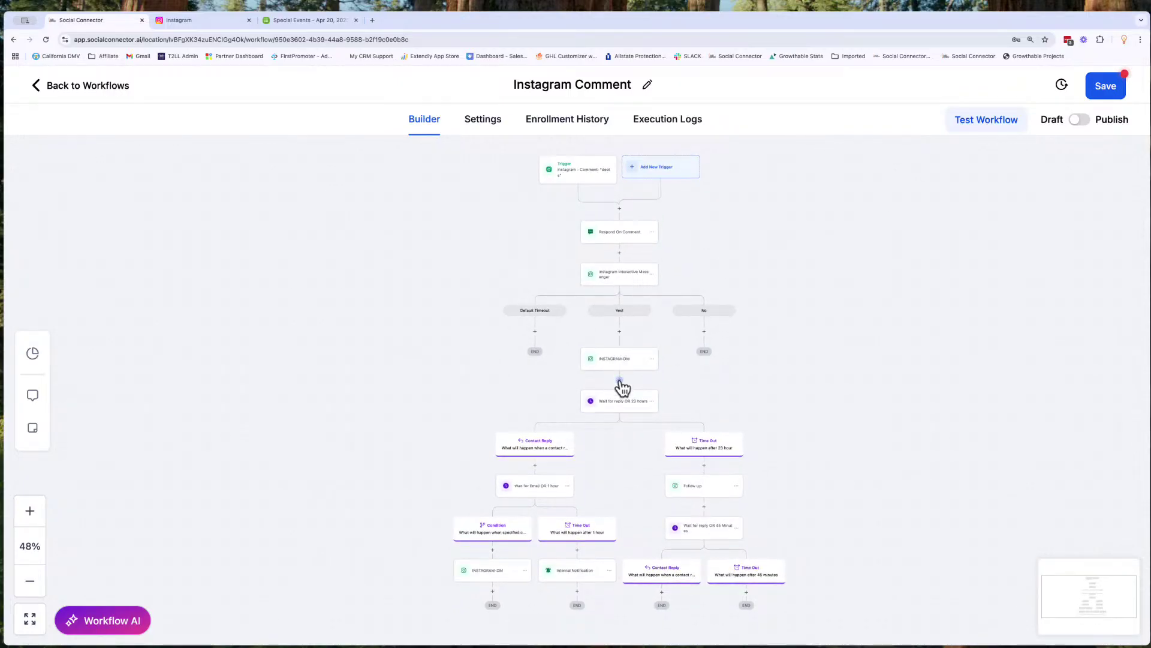
pyautogui.scroll(-5, 619, 389)
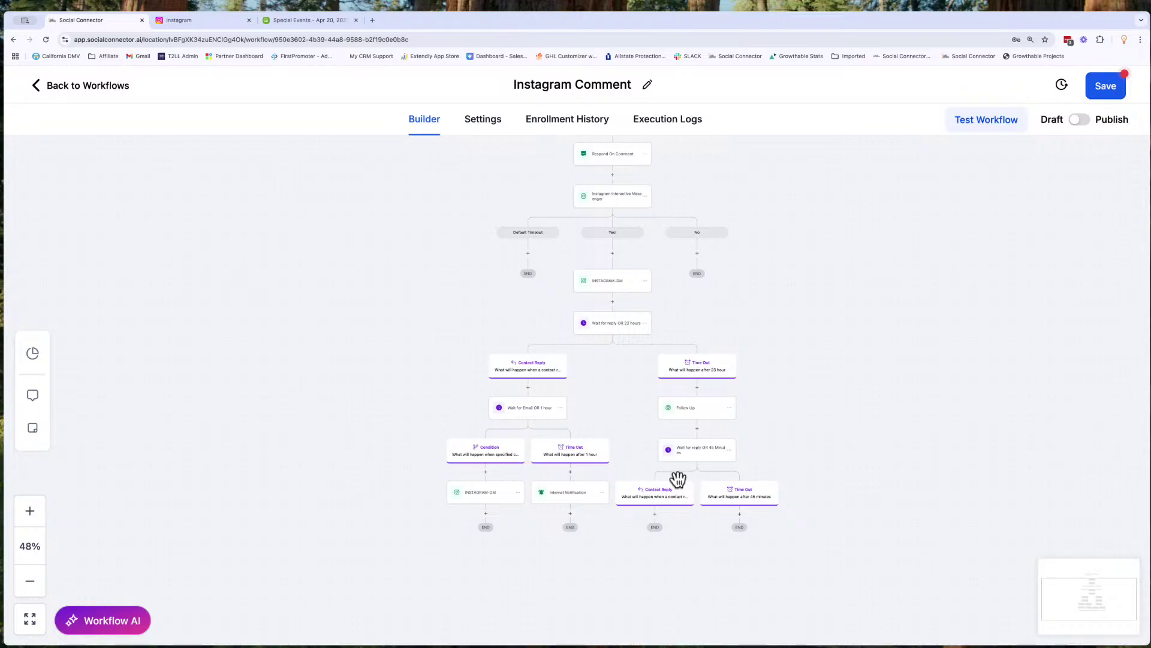
pyautogui.click(560, 407)
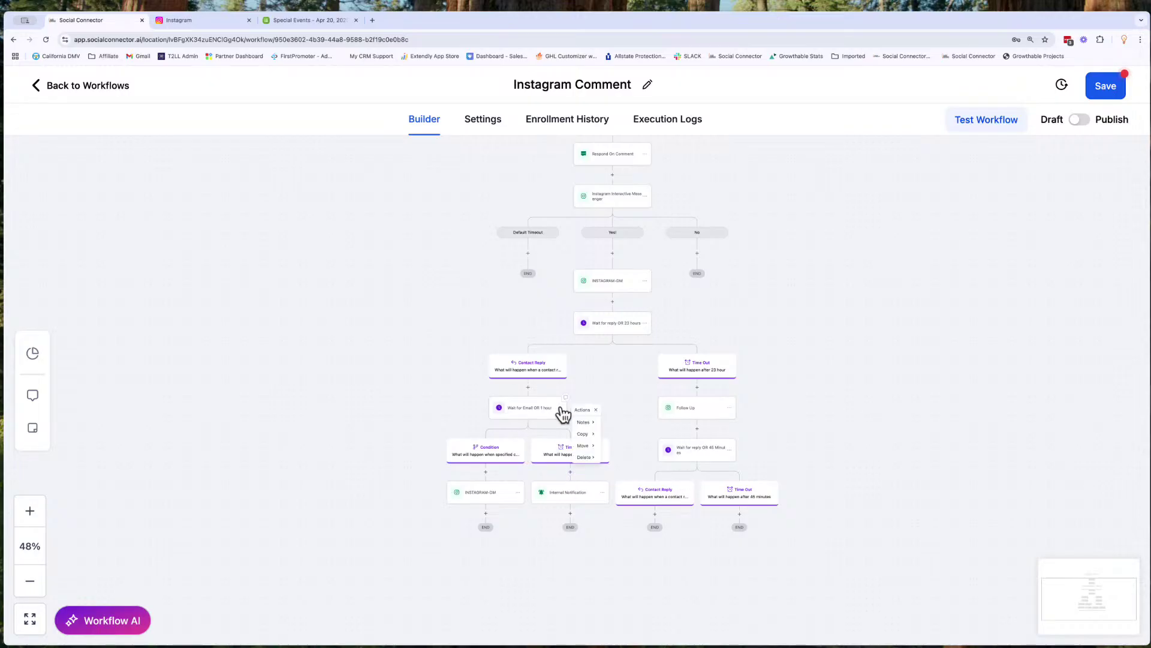
pyautogui.moveTo(584, 433)
pyautogui.click(622, 423)
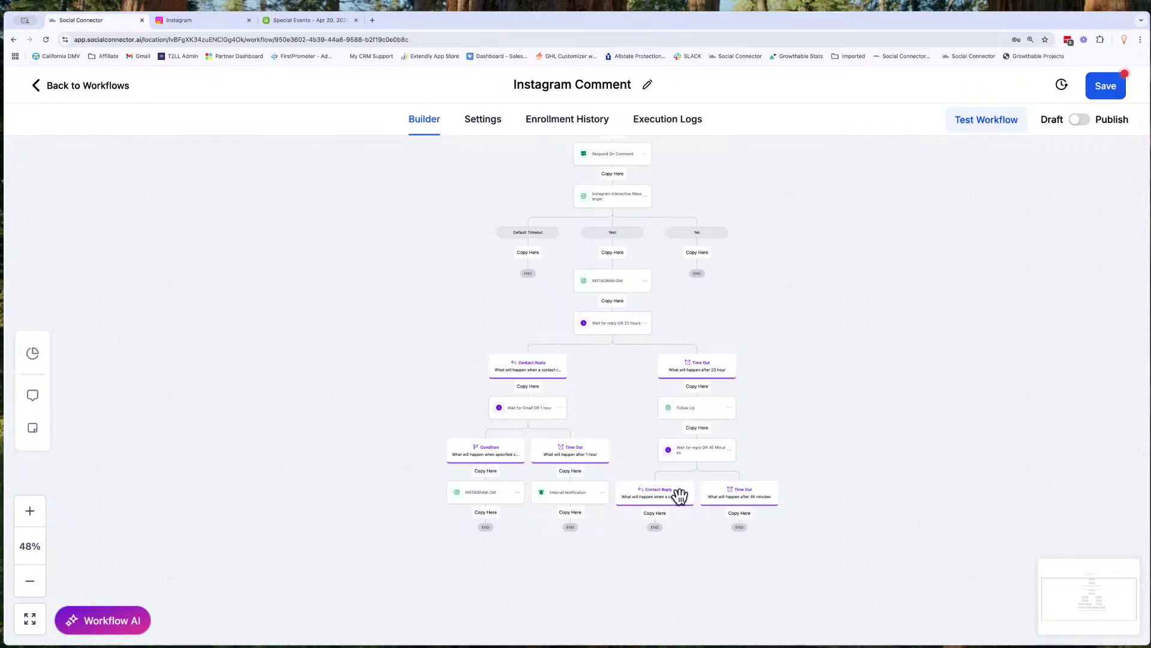
pyautogui.click(653, 513)
# Step: Copy the INSTAGRAM-DM thank-you action into the Condition branch of the copied email wait
pyautogui.scroll(-2, 665, 578)
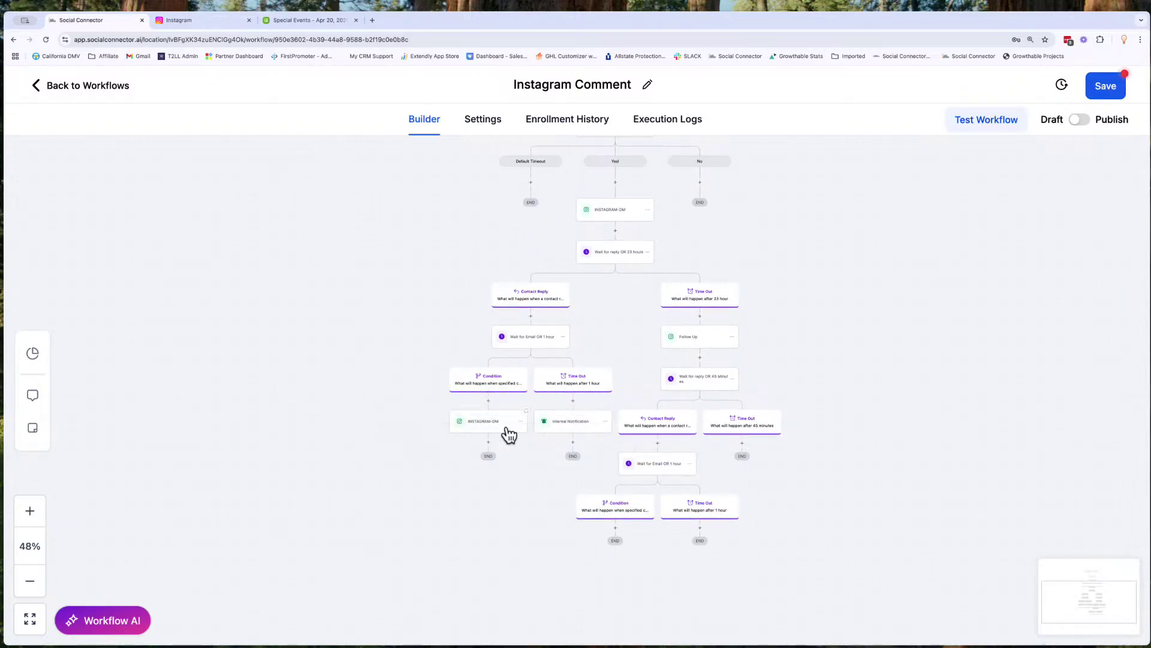
pyautogui.click(514, 424)
pyautogui.click(523, 422)
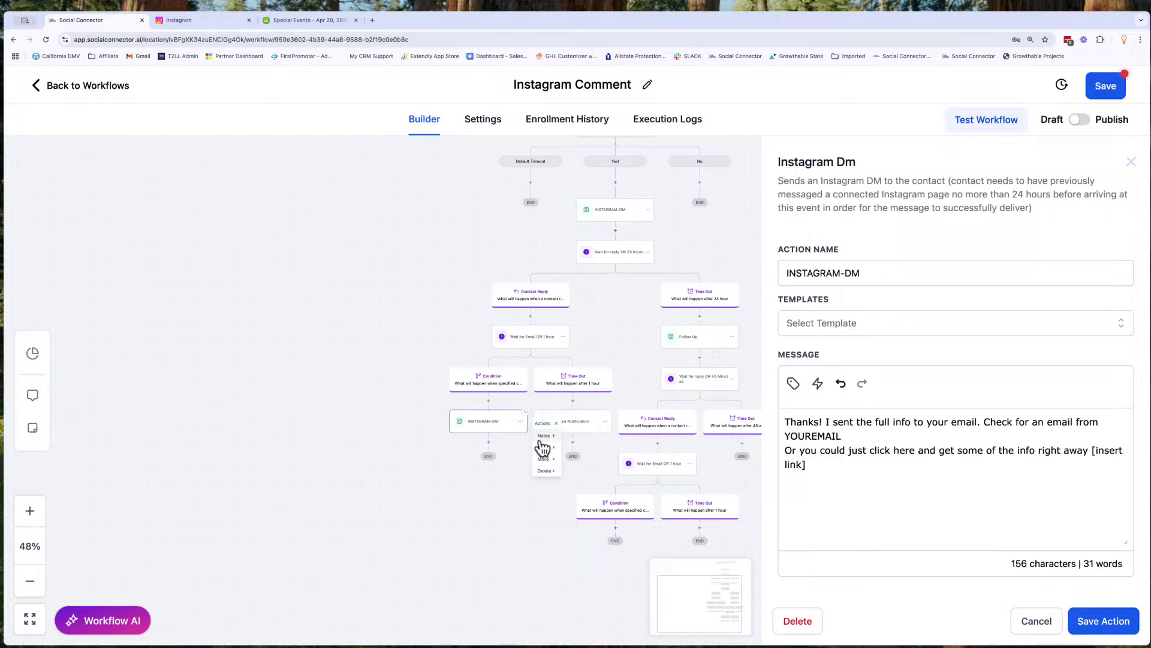
pyautogui.moveTo(541, 448)
pyautogui.click(580, 444)
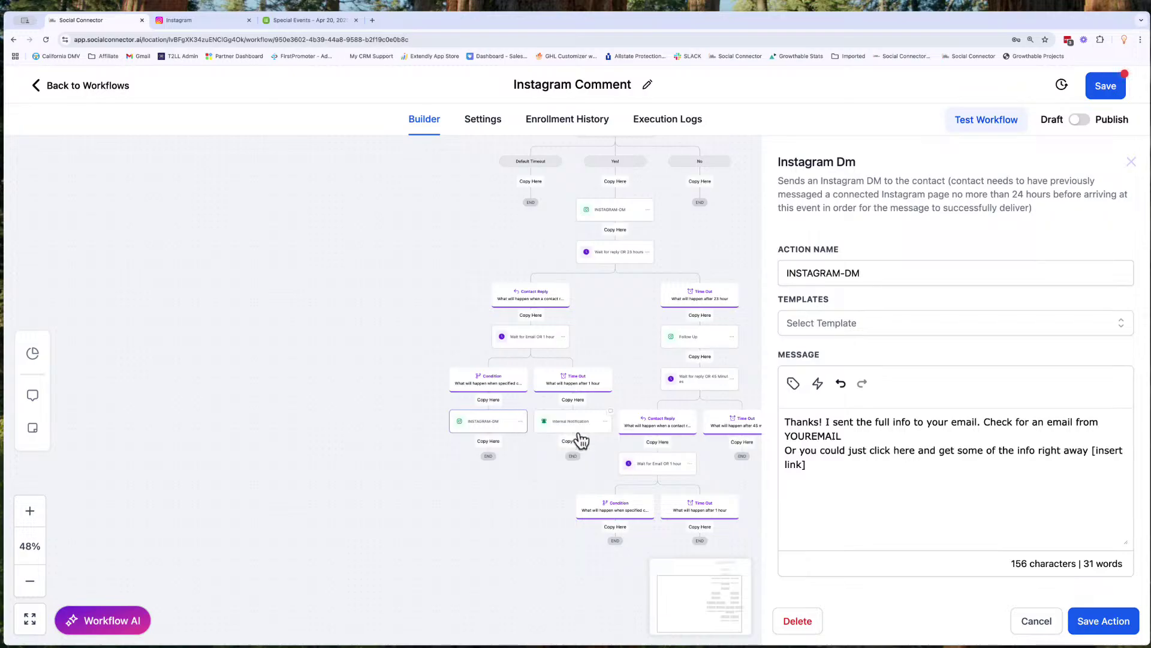
pyautogui.click(615, 526)
# Step: Copy the Internal Notification action into the 1-hour Time Out branch of the copied email wait and save the workflow
pyautogui.click(605, 422)
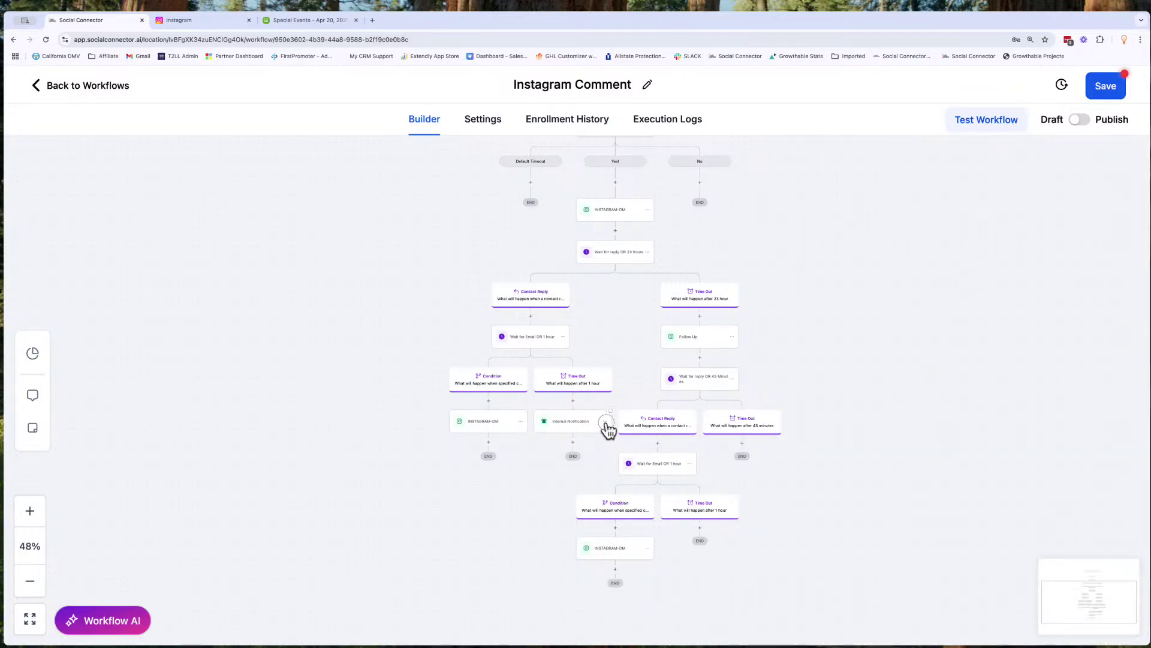
pyautogui.moveTo(625, 449)
pyautogui.click(663, 437)
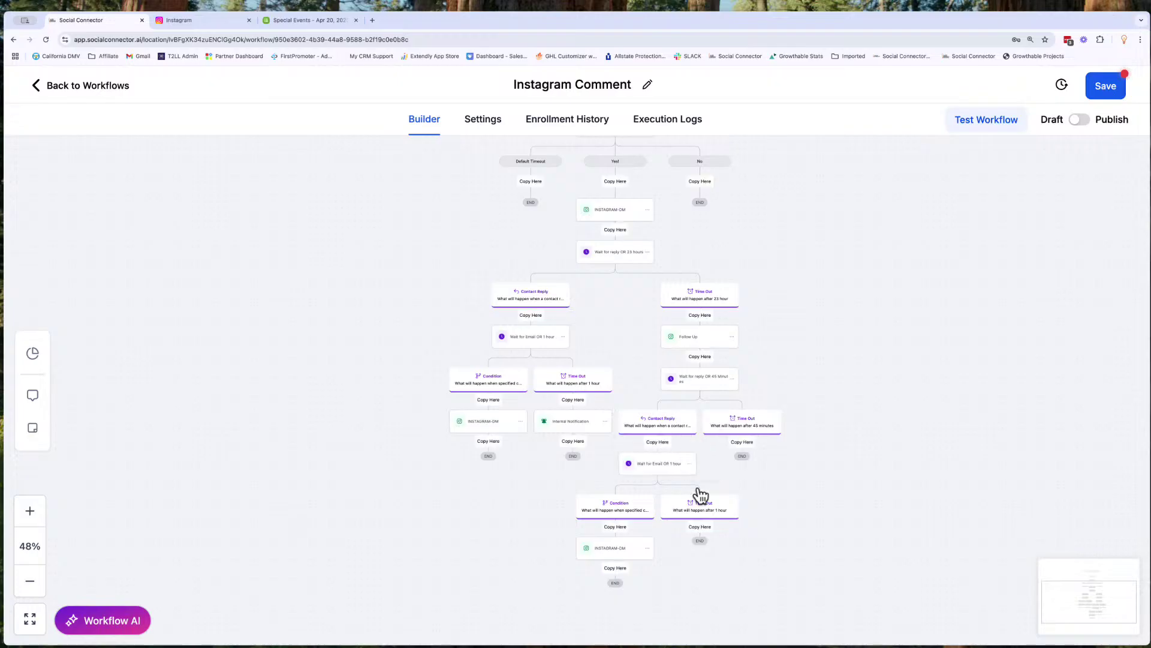
pyautogui.click(701, 529)
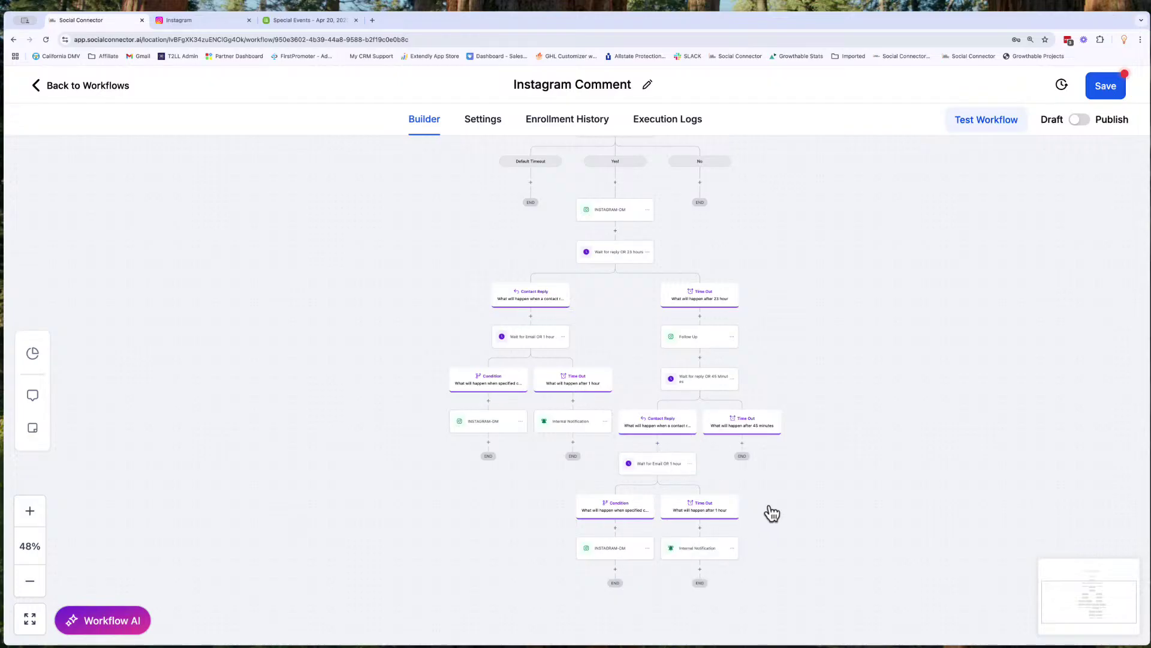
pyautogui.click(1102, 89)
pyautogui.scroll(5, 630, 353)
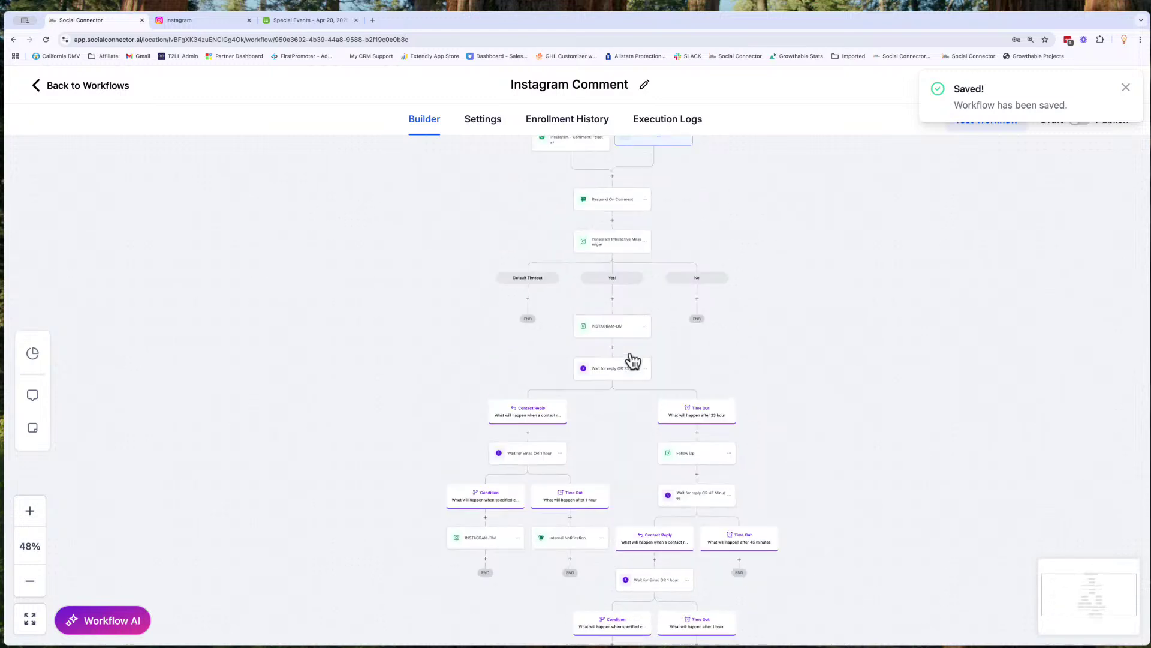
pyautogui.scroll(-1, 631, 352)
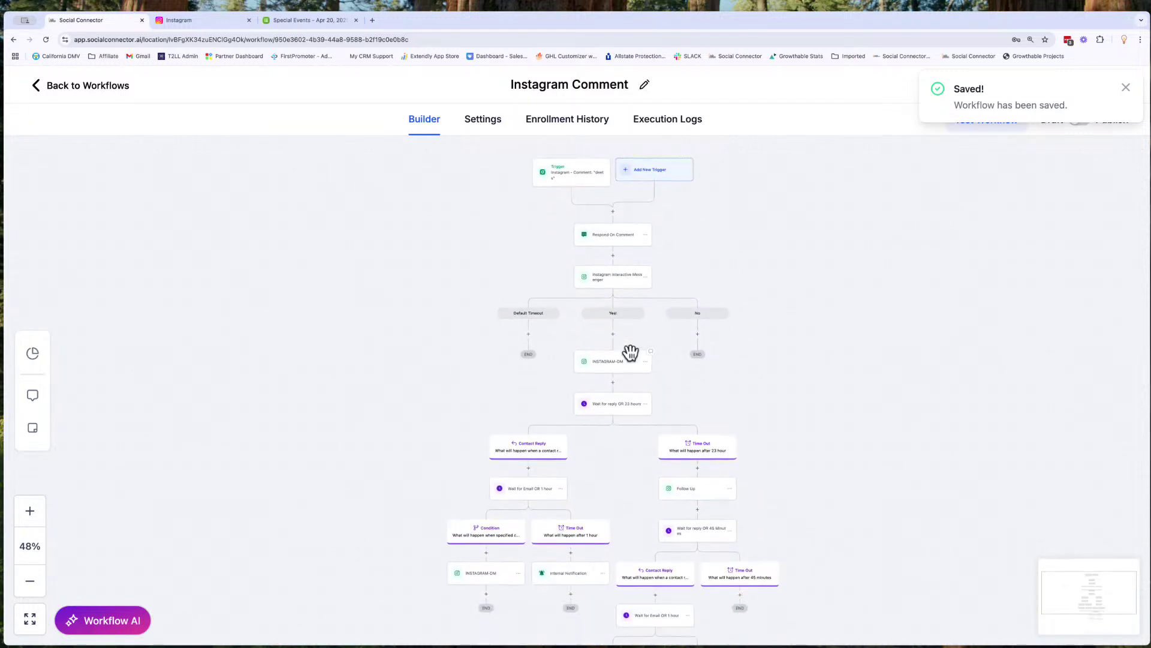